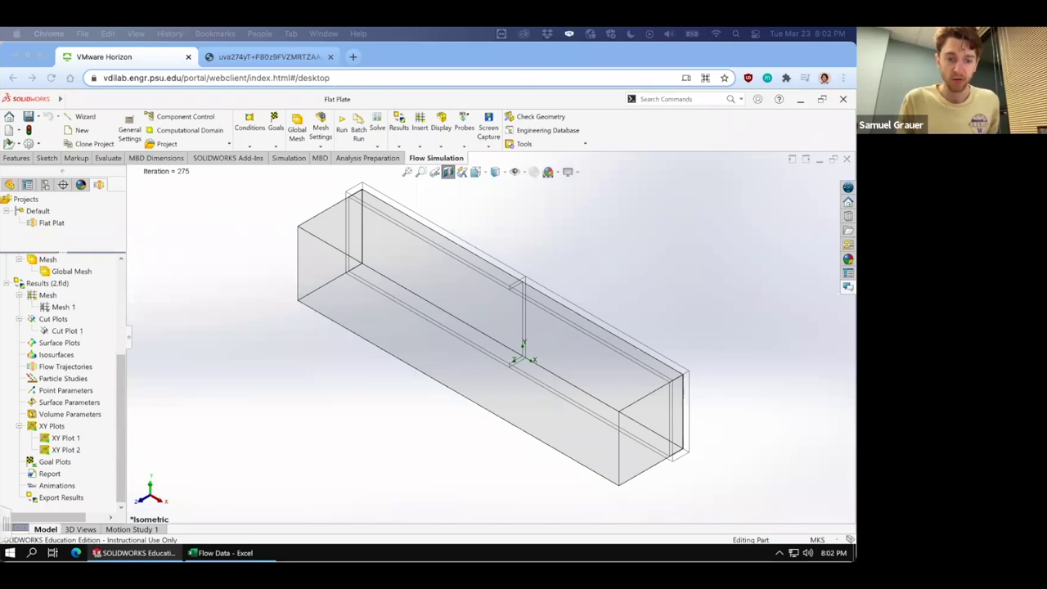
In the Flow Data workbook, insert a Line with Markers chart on the Shear Stress sheet
{"action": "left_click", "coordinate": [222, 554]}
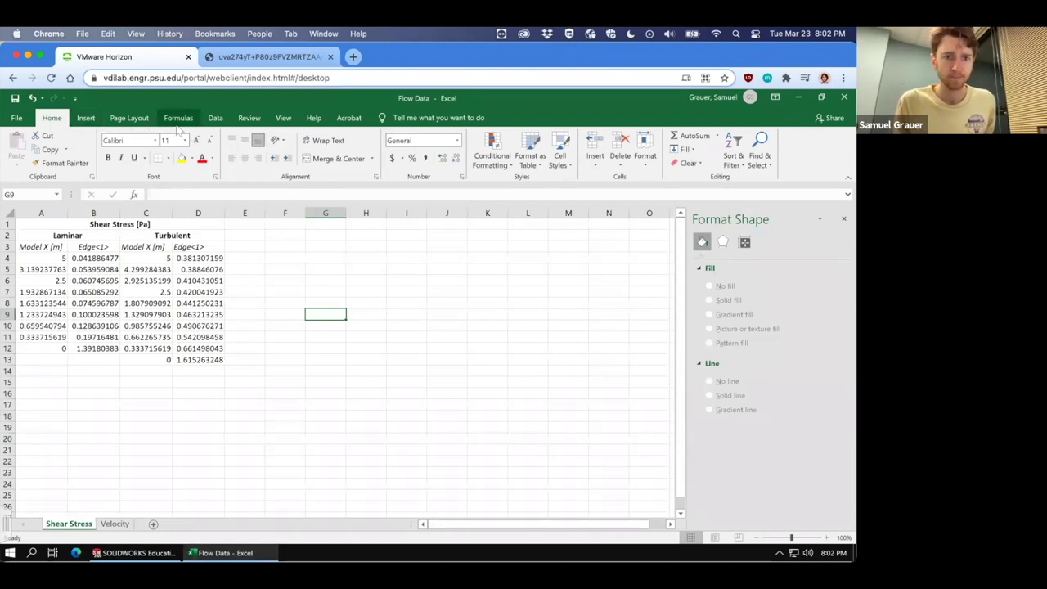
{"action": "left_click", "coordinate": [86, 119]}
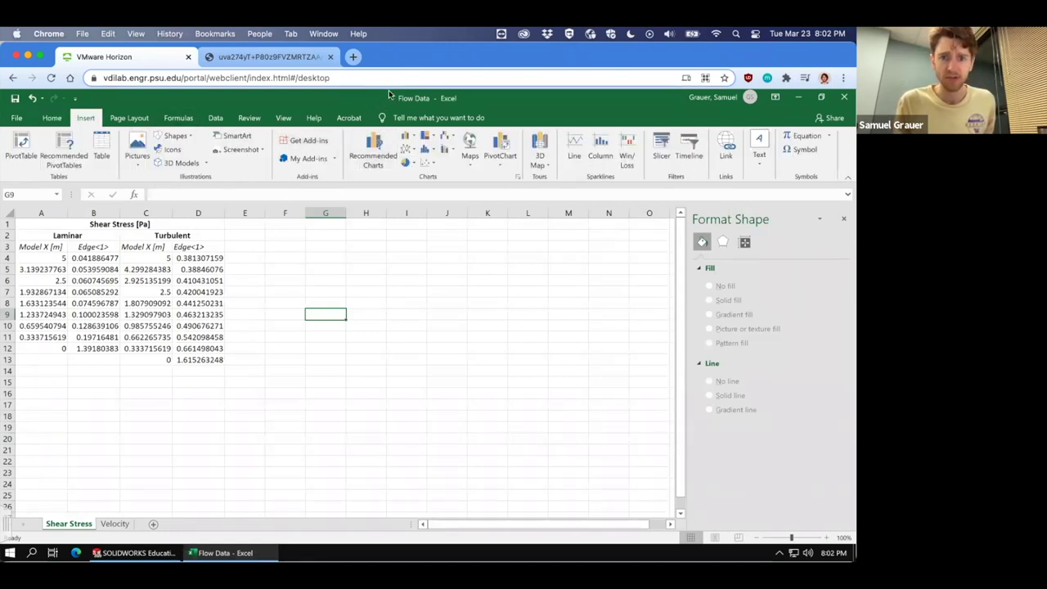
{"action": "left_click", "coordinate": [412, 150]}
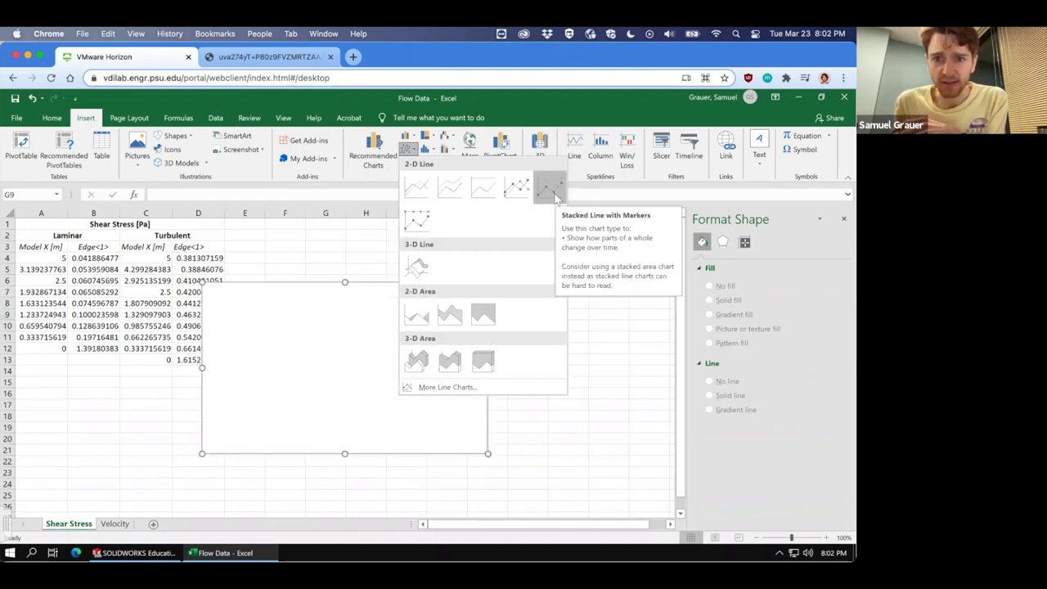
{"action": "left_click", "coordinate": [514, 193]}
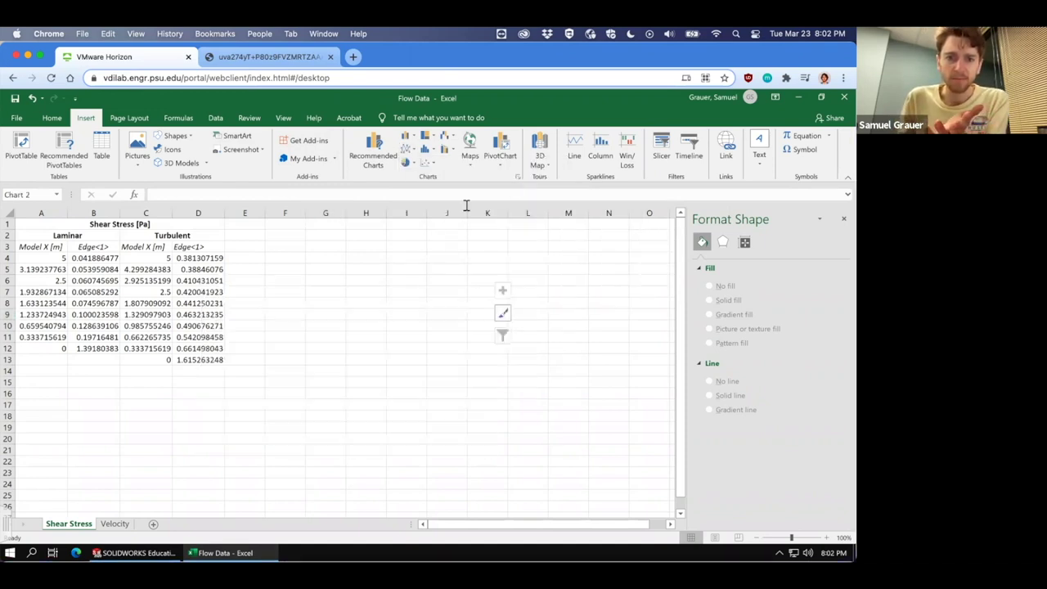
Drag the empty chart up and right so it sits over columns G to N
{"action": "left_click_drag", "start_coordinate": [367, 297], "coordinate": [472, 264]}
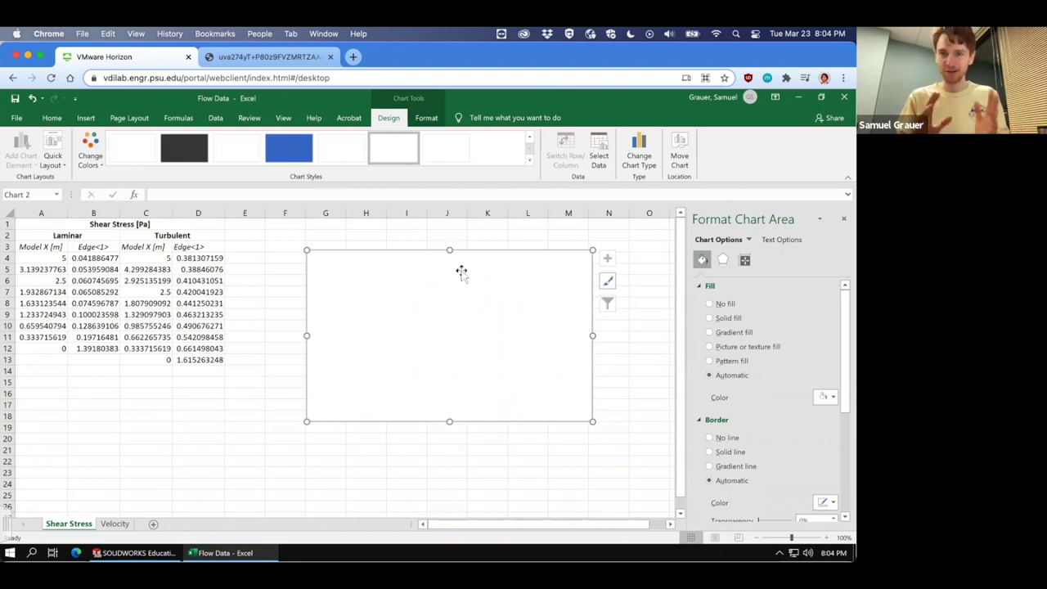
Cancel out of the chart's Select Data dialog and delete the blank Chart 2
{"action": "right_click", "coordinate": [320, 282]}
{"action": "left_click", "coordinate": [376, 404]}
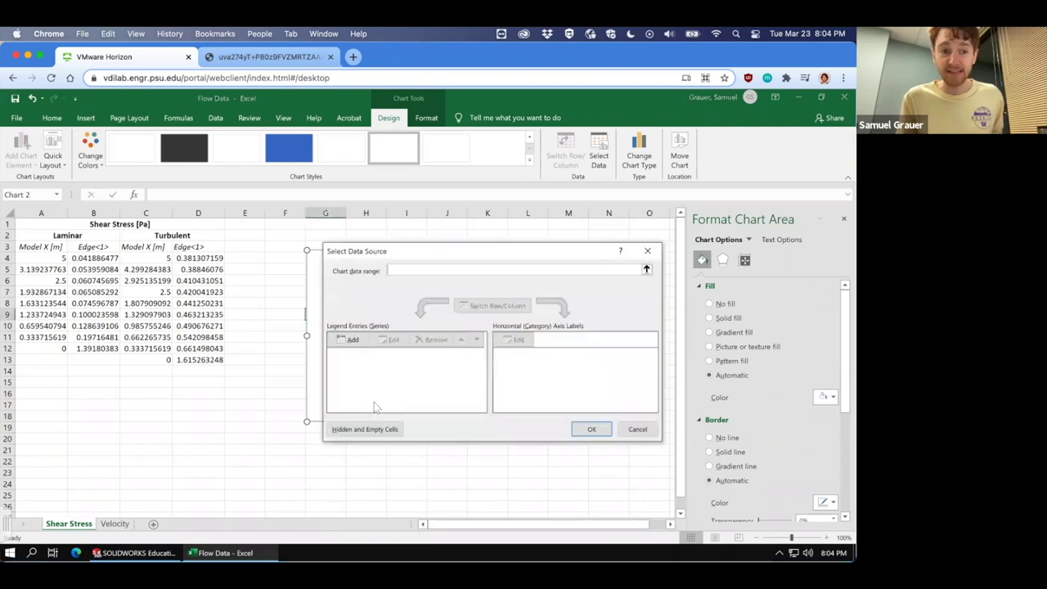
{"action": "left_click", "coordinate": [346, 339]}
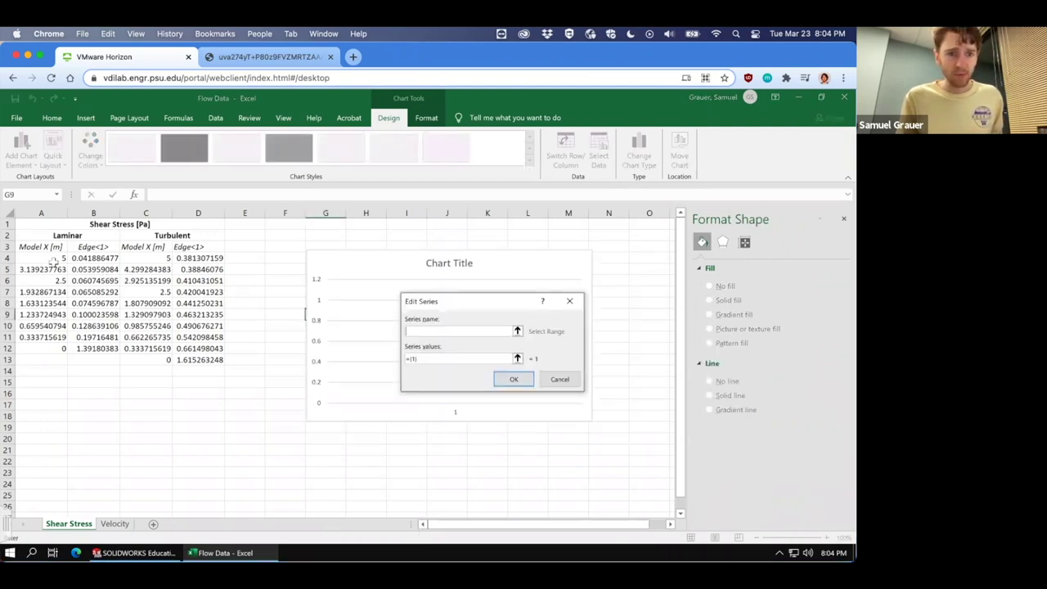
{"action": "left_click", "coordinate": [559, 379]}
{"action": "left_click", "coordinate": [630, 427]}
{"action": "left_click", "coordinate": [443, 272]}
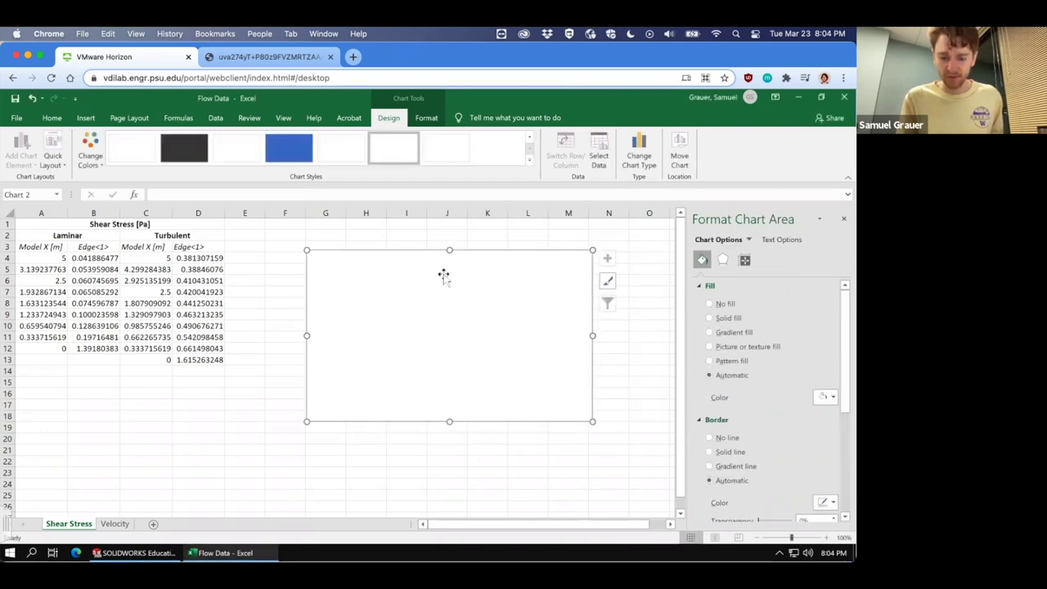
{"action": "key", "text": "Delete"}
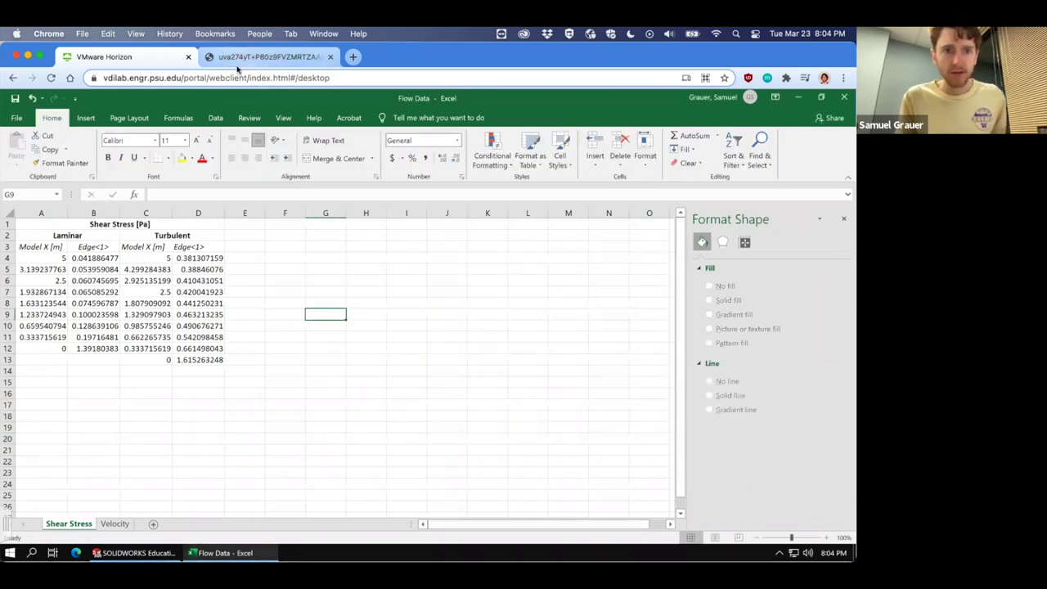
{"action": "left_click", "coordinate": [86, 117]}
Insert a Scatter with Straight Lines and Markers chart
{"action": "left_click", "coordinate": [406, 147]}
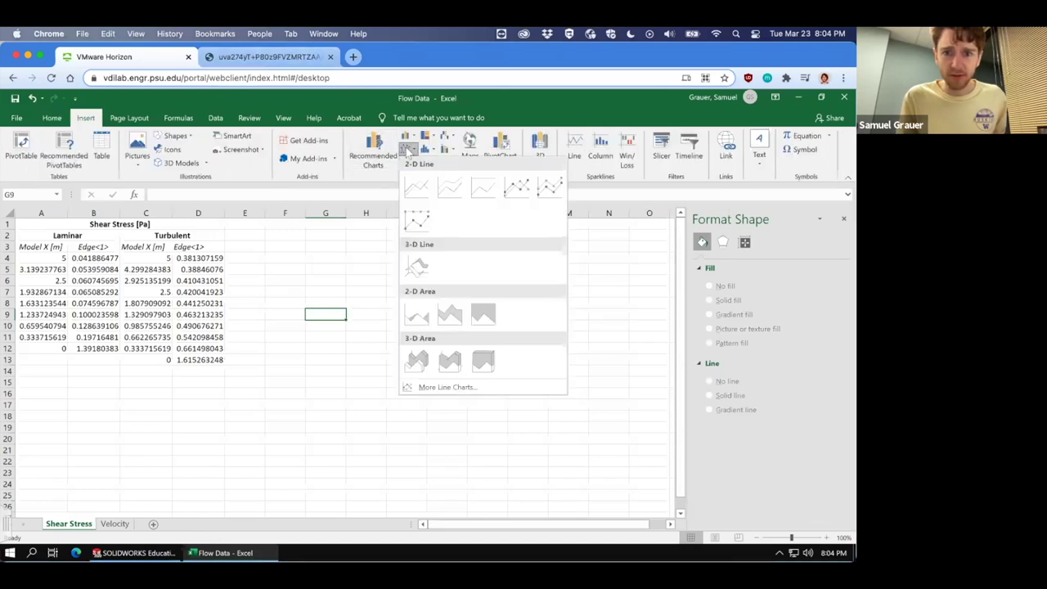
{"action": "left_click", "coordinate": [409, 152]}
{"action": "left_click", "coordinate": [429, 163]}
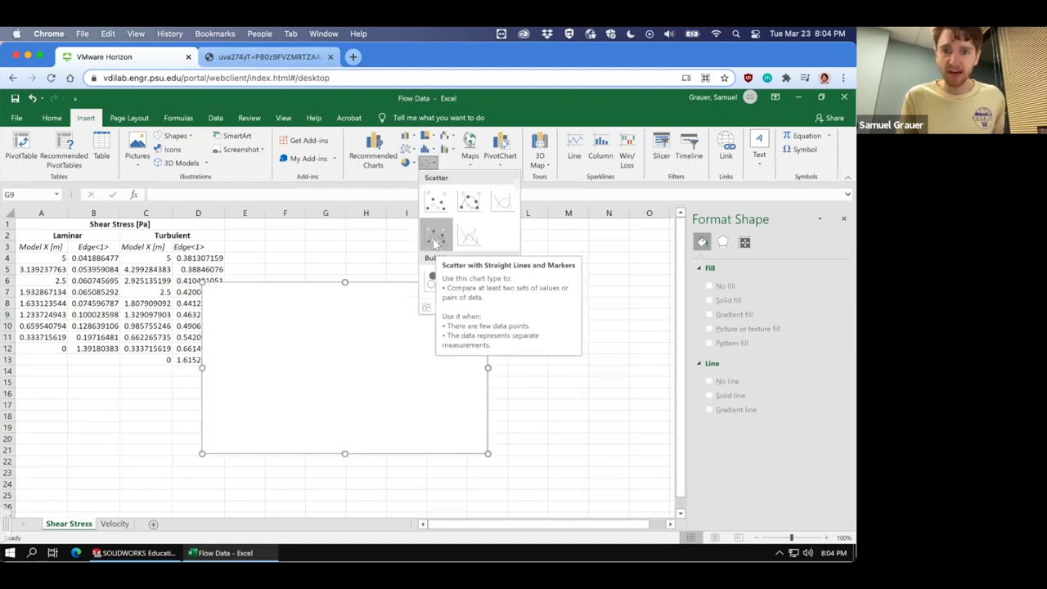
{"action": "left_click", "coordinate": [435, 242]}
Add a Laminar series plotting B4:B12 against A4:A12
{"action": "right_click", "coordinate": [411, 275]}
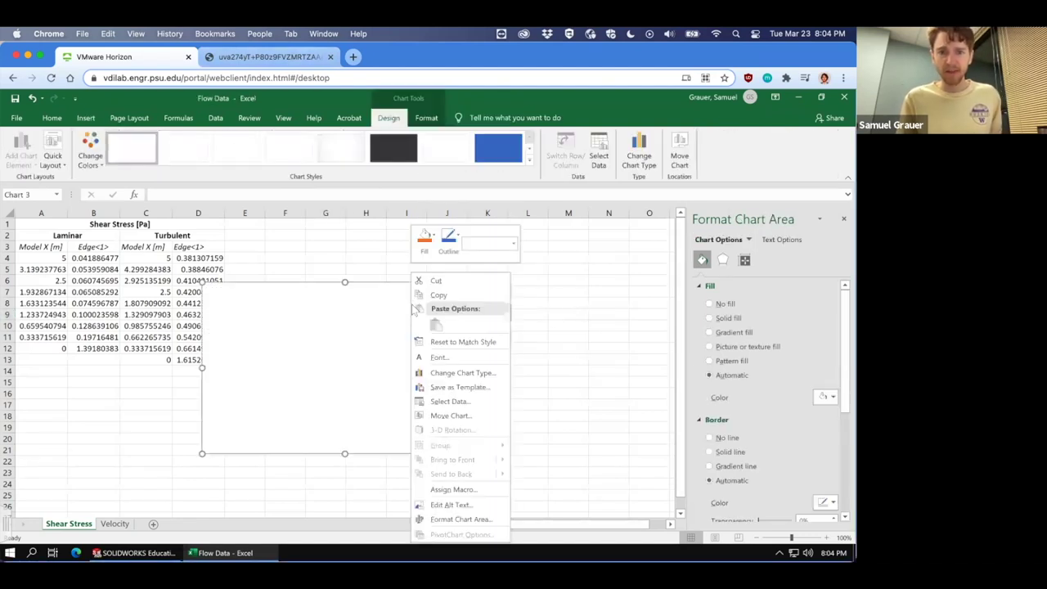
{"action": "left_click", "coordinate": [440, 402]}
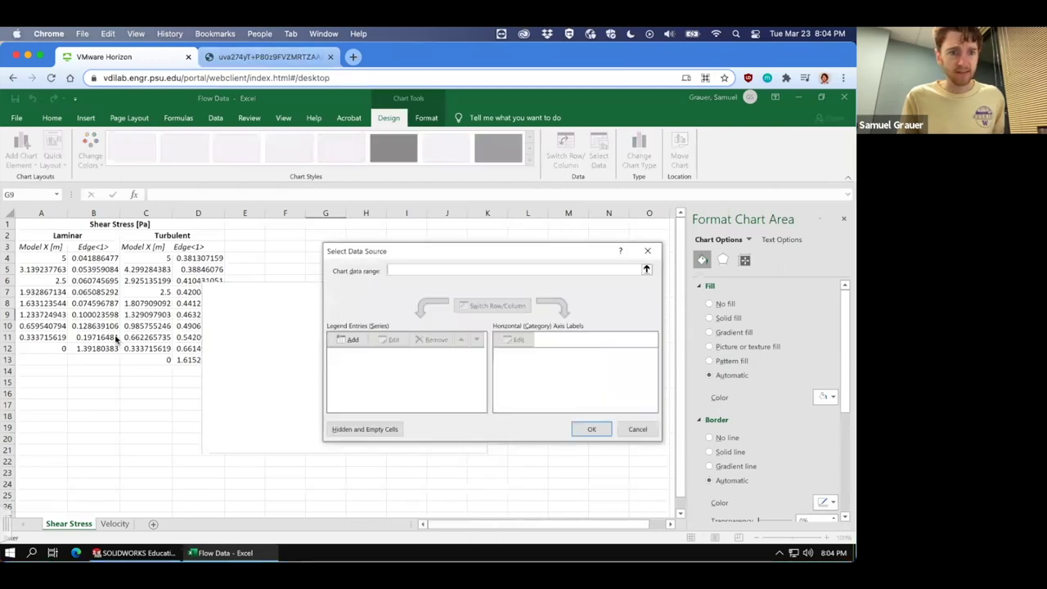
{"action": "left_click", "coordinate": [349, 344]}
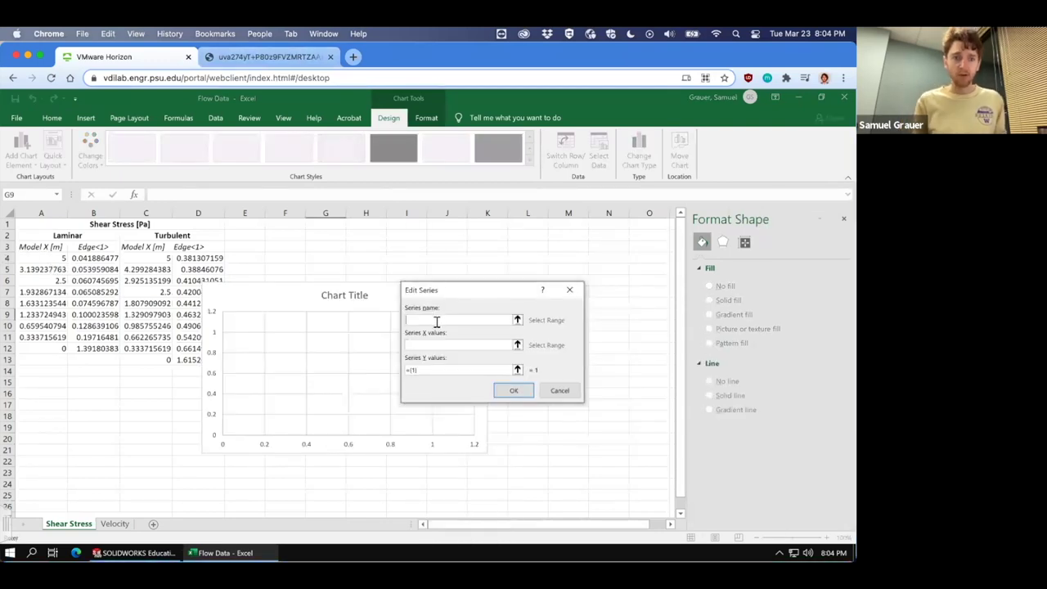
{"action": "type", "text": "Laminar"}
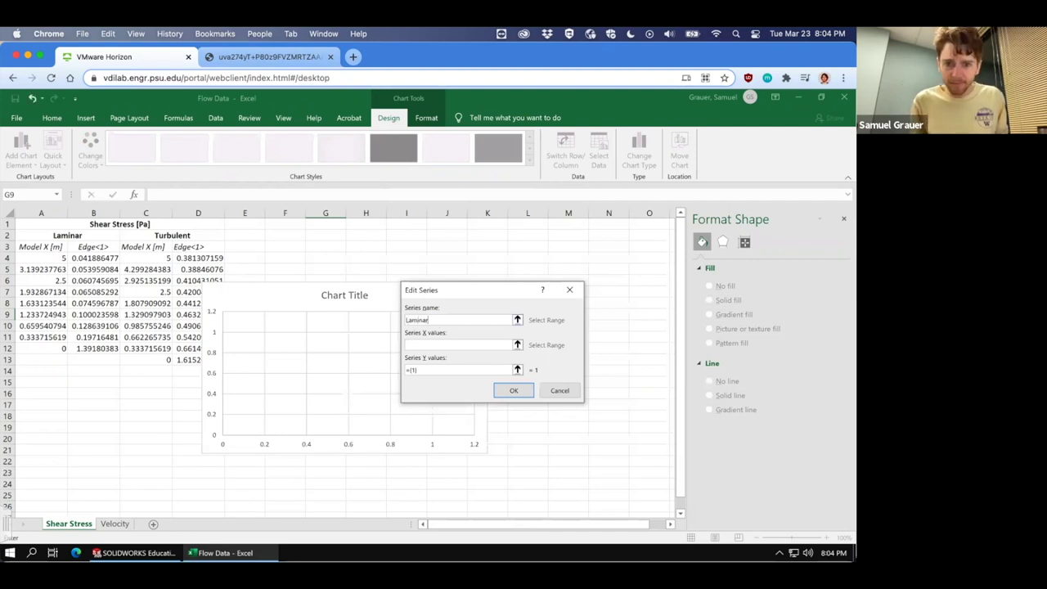
{"action": "left_click", "coordinate": [424, 348]}
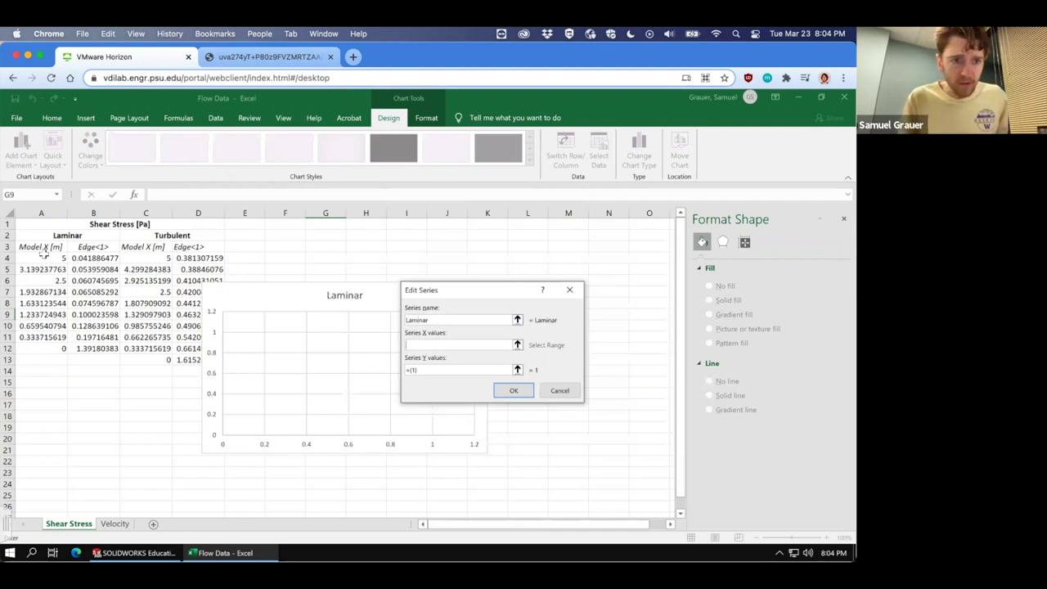
{"action": "left_click_drag", "start_coordinate": [44, 258], "coordinate": [53, 350]}
{"action": "left_click_drag", "start_coordinate": [444, 370], "coordinate": [405, 369]}
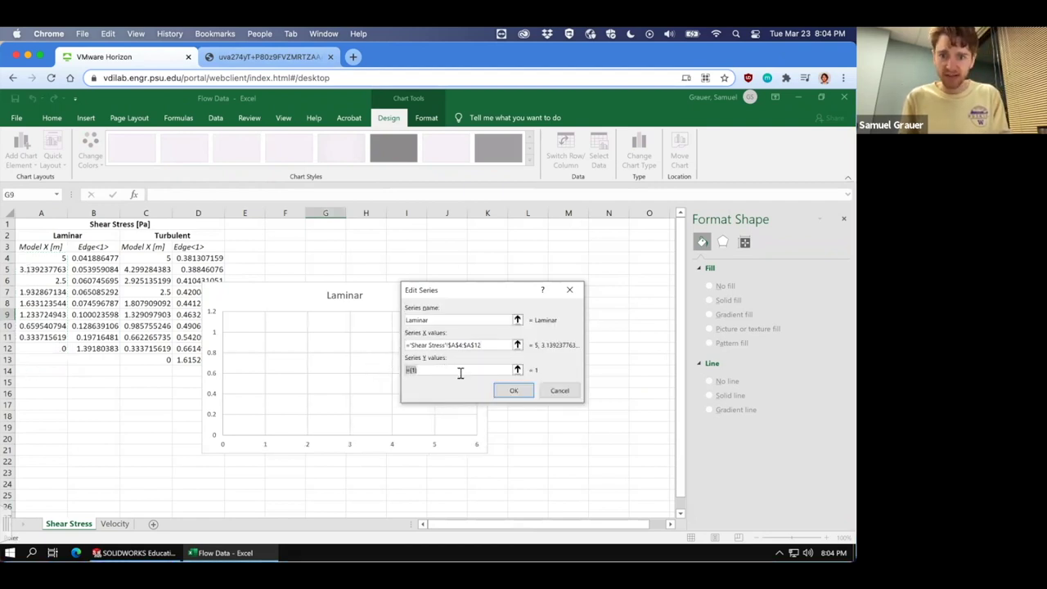
{"action": "key", "text": "BackSpace"}
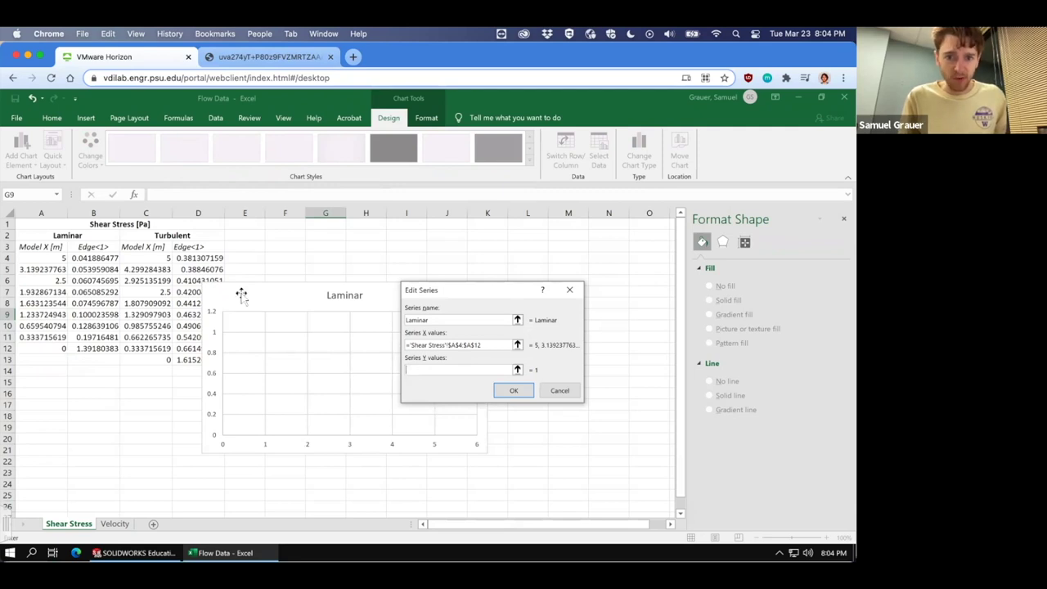
{"action": "left_click_drag", "start_coordinate": [98, 258], "coordinate": [110, 350]}
{"action": "left_click", "coordinate": [515, 391]}
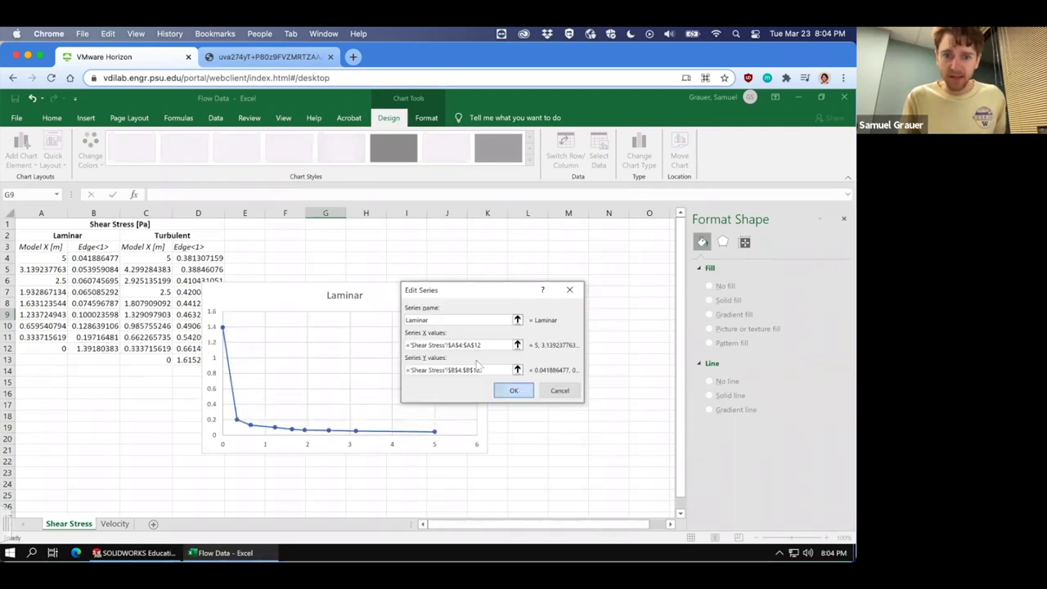
Add a Turbulent series plotting D4:D13 against C4:C13, then move the chart right of the data
{"action": "left_click", "coordinate": [347, 340]}
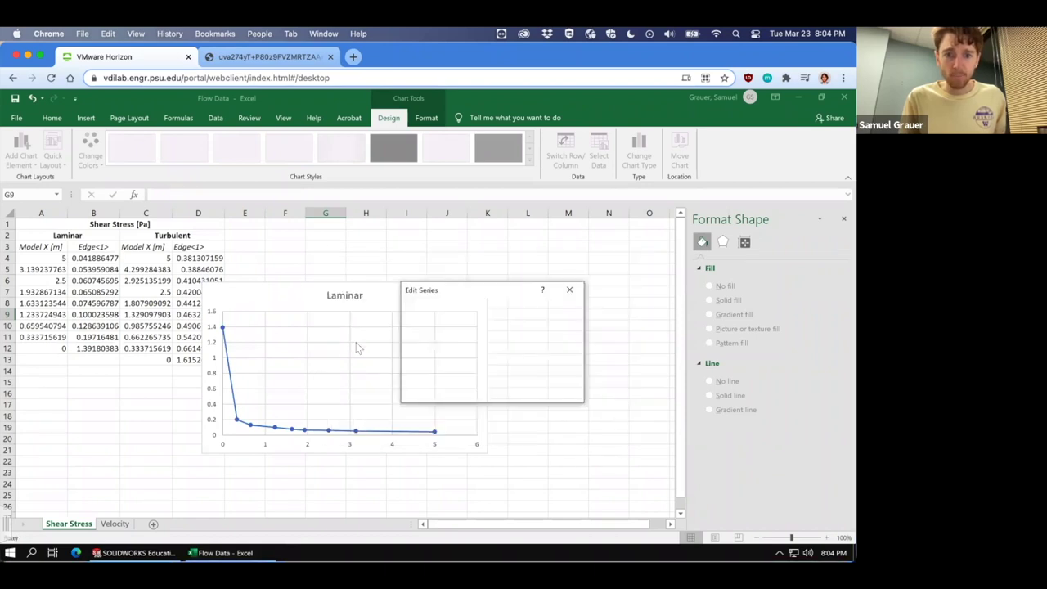
{"action": "type", "text": "Turbulent"}
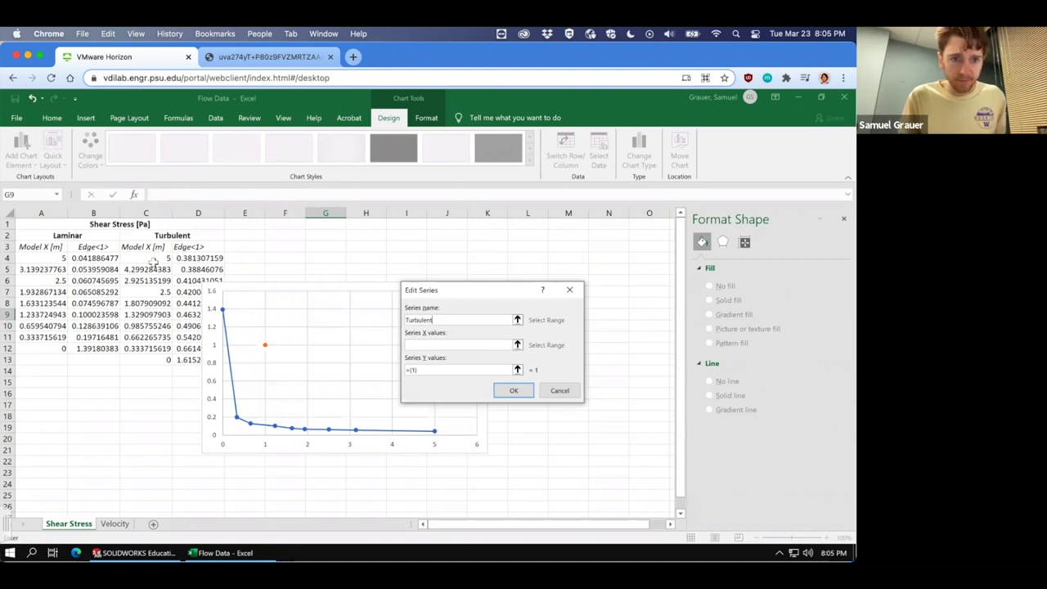
{"action": "left_click", "coordinate": [408, 344]}
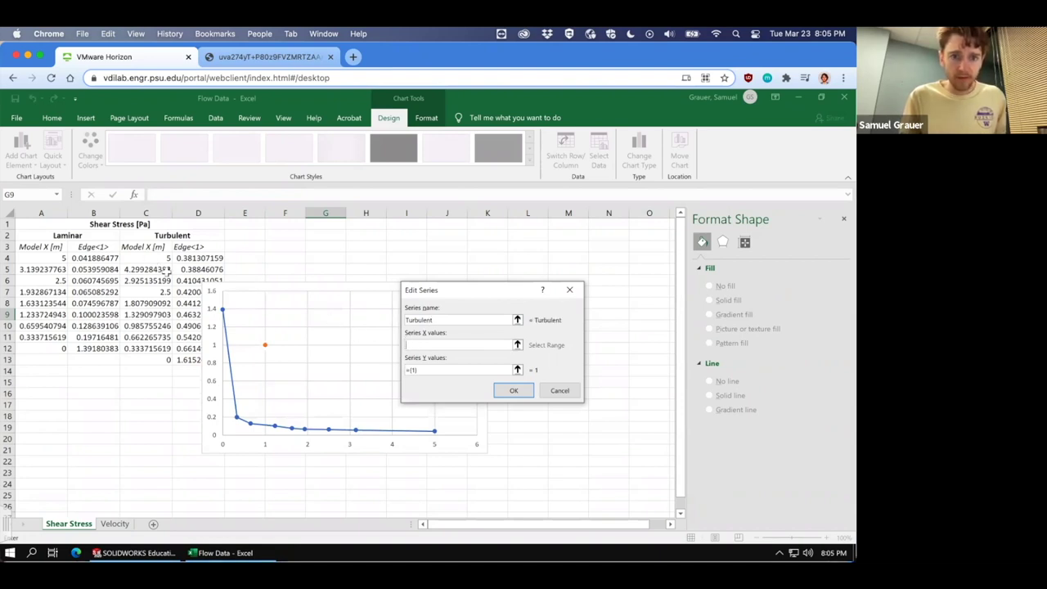
{"action": "left_click_drag", "start_coordinate": [150, 259], "coordinate": [153, 360]}
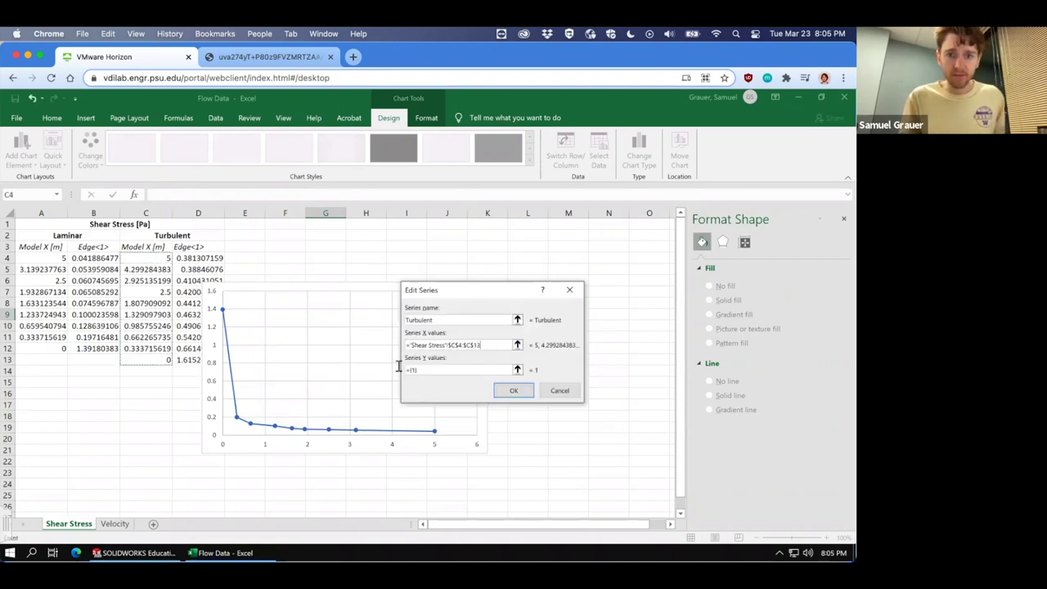
{"action": "left_click_drag", "start_coordinate": [438, 370], "coordinate": [367, 362]}
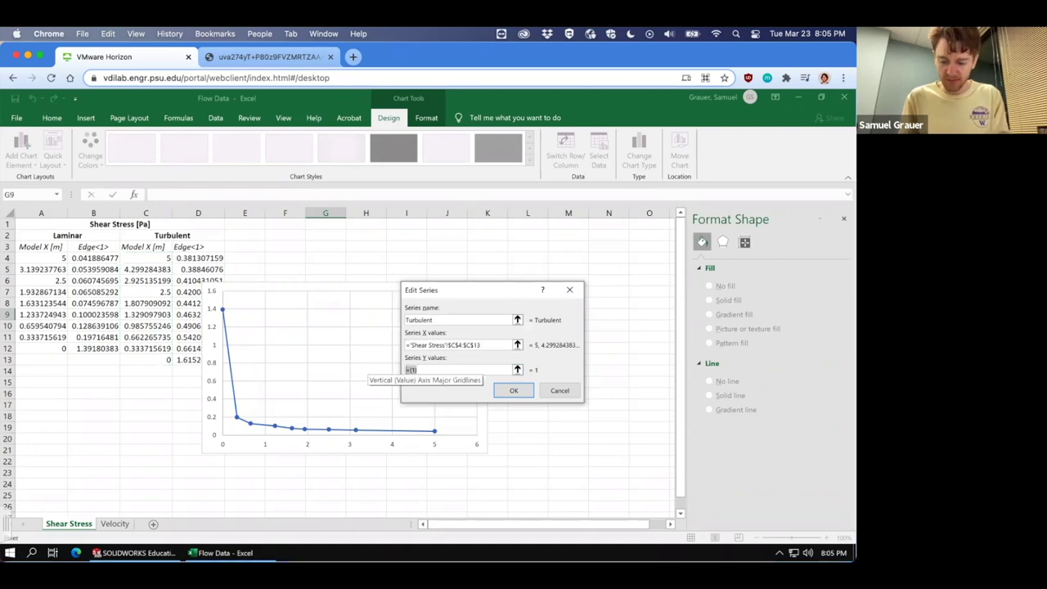
{"action": "key", "text": "BackSpace"}
{"action": "left_click_drag", "start_coordinate": [199, 258], "coordinate": [186, 360]}
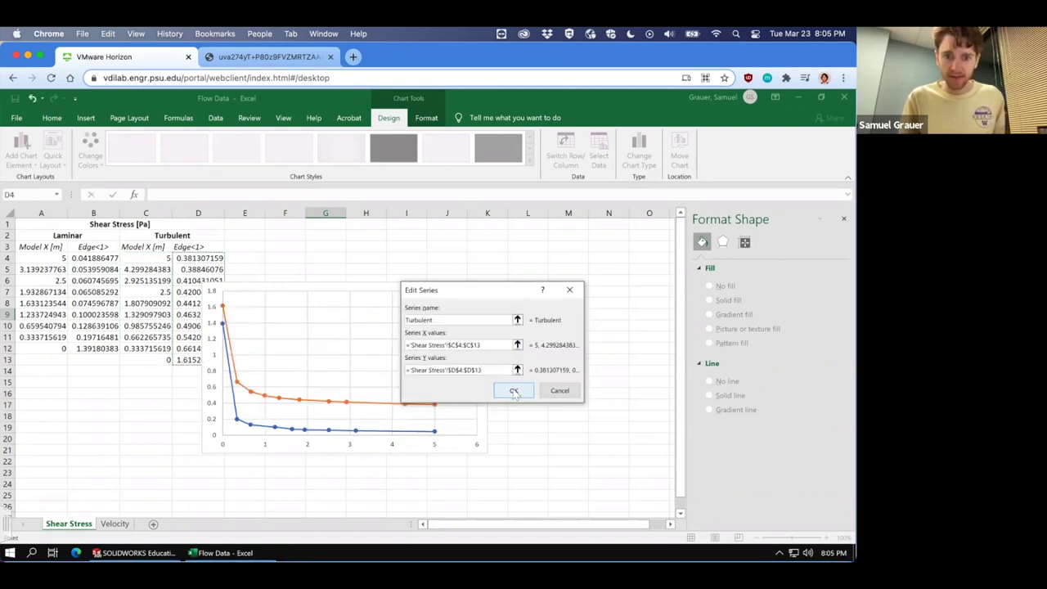
{"action": "left_click", "coordinate": [514, 390]}
{"action": "left_click", "coordinate": [592, 429]}
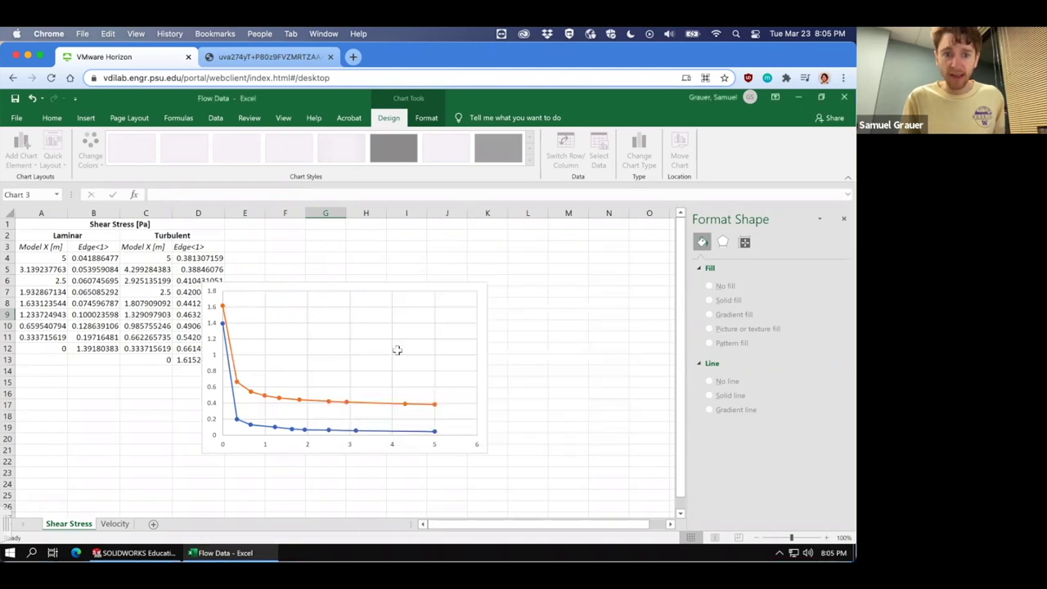
{"action": "left_click_drag", "start_coordinate": [304, 285], "coordinate": [419, 250]}
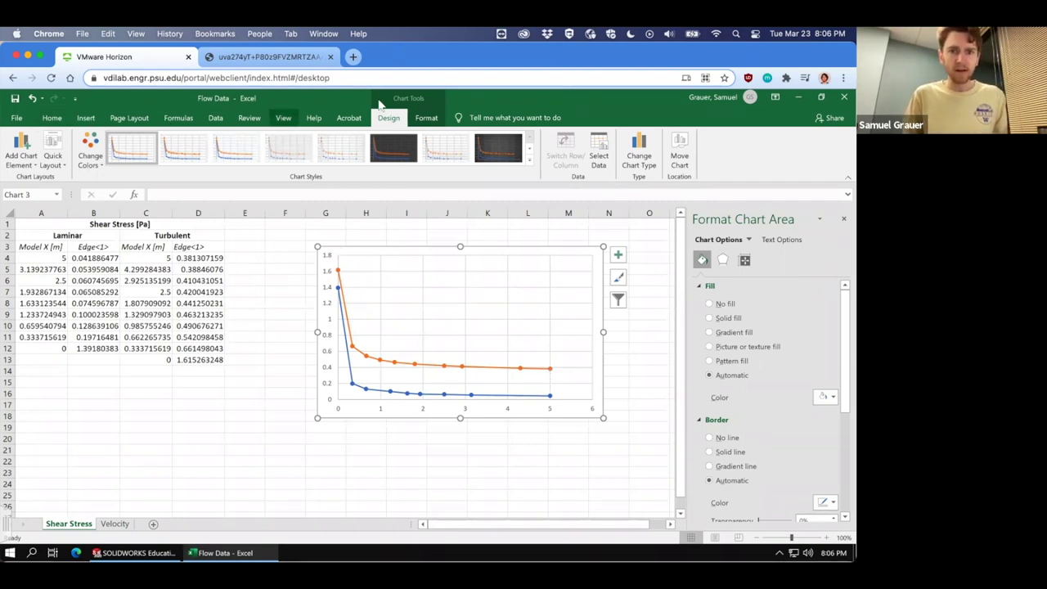
Add horizontal and vertical axis titles to the chart
{"action": "left_click", "coordinate": [426, 117]}
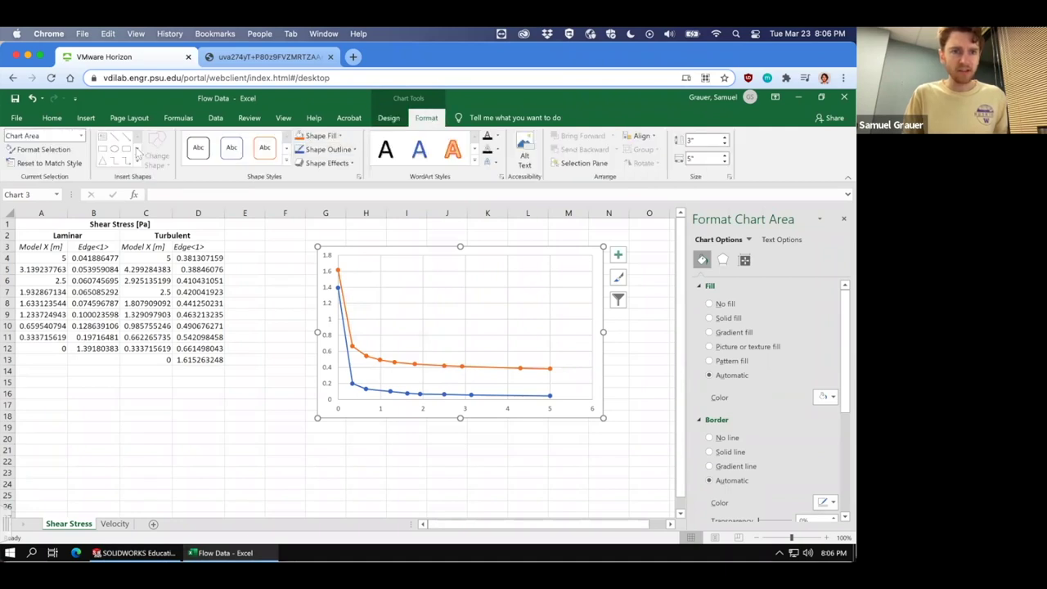
{"action": "left_click", "coordinate": [389, 117]}
{"action": "left_click", "coordinate": [21, 155]}
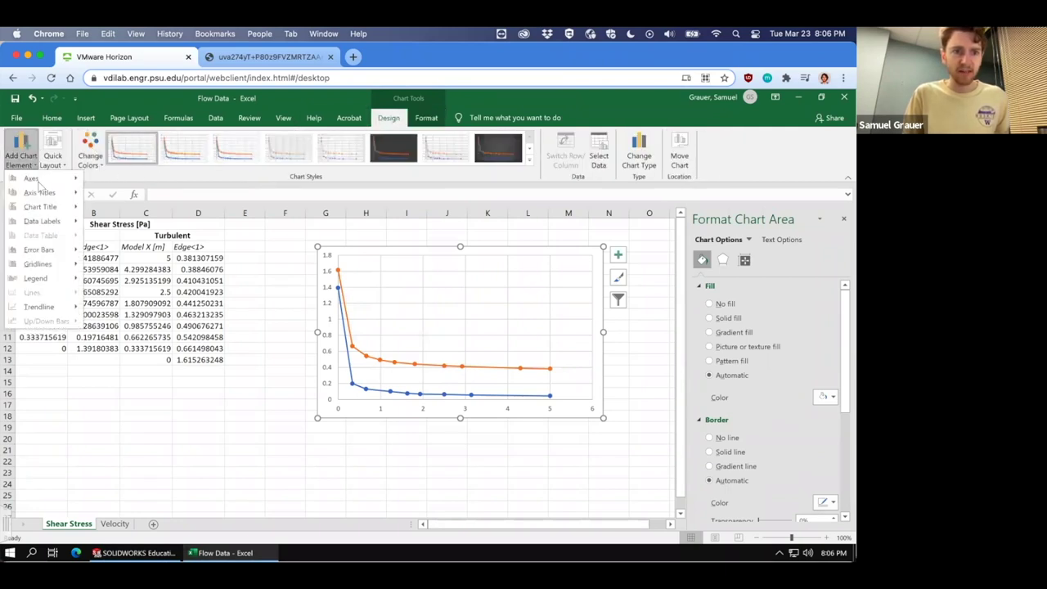
{"action": "mouse_move", "coordinate": [39, 191]}
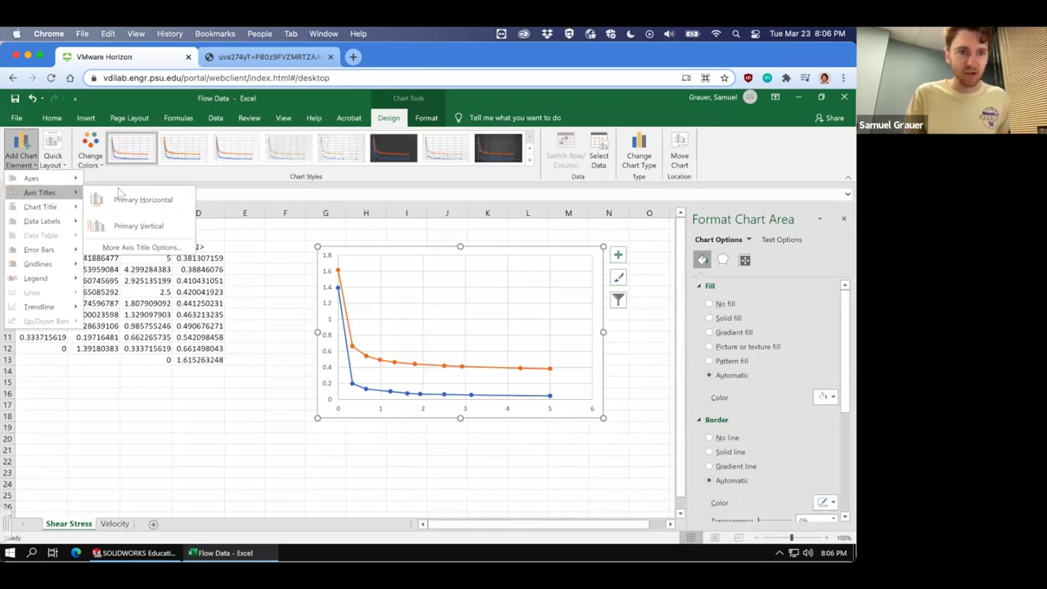
{"action": "left_click", "coordinate": [121, 199]}
{"action": "left_click", "coordinate": [20, 155]}
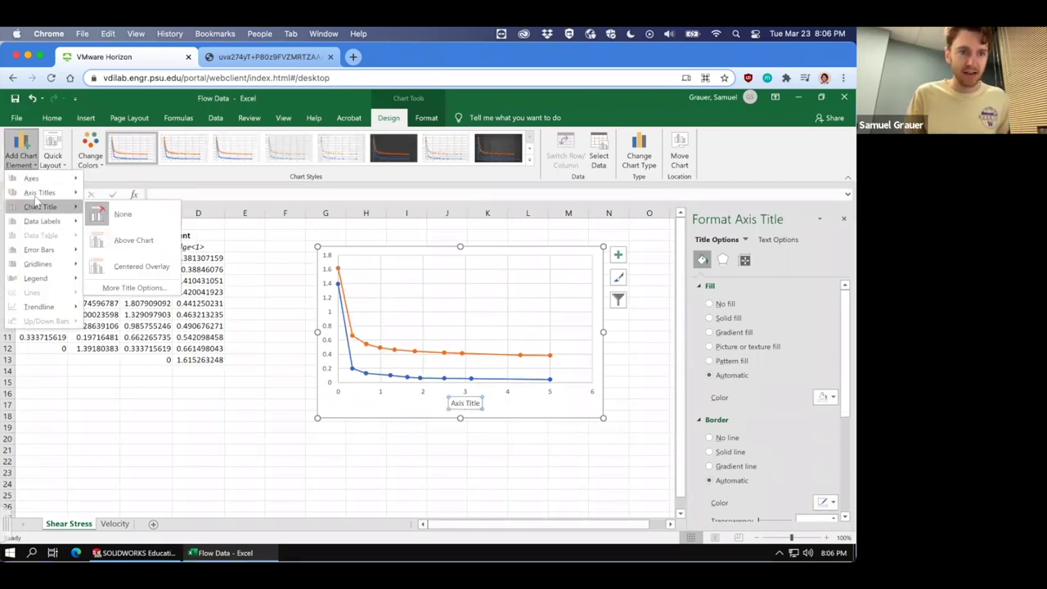
{"action": "left_click", "coordinate": [111, 221]}
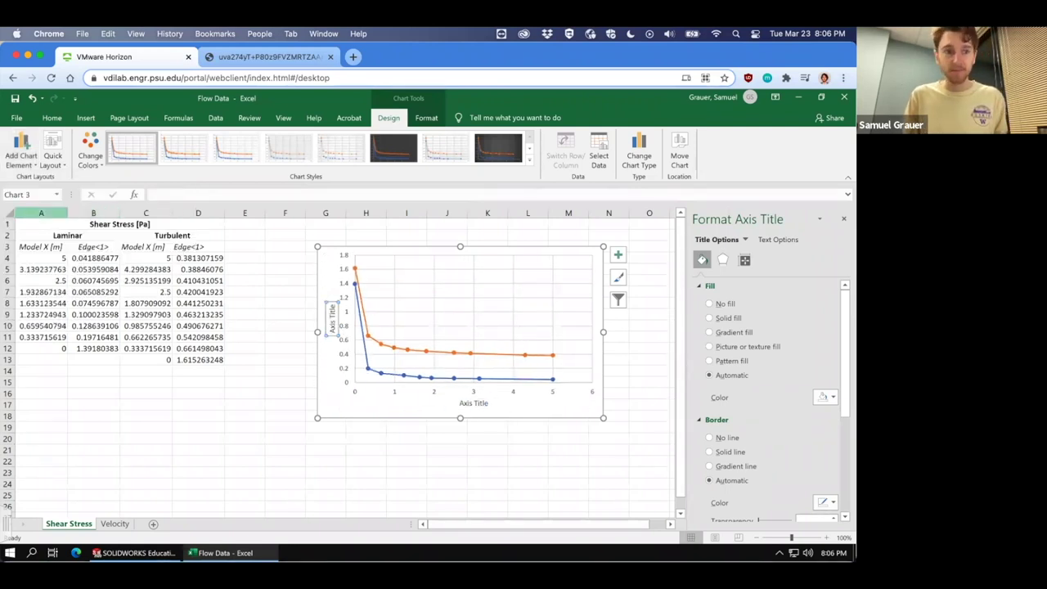
Add a chart title above the chart and place the legend on the right
{"action": "left_click", "coordinate": [21, 156]}
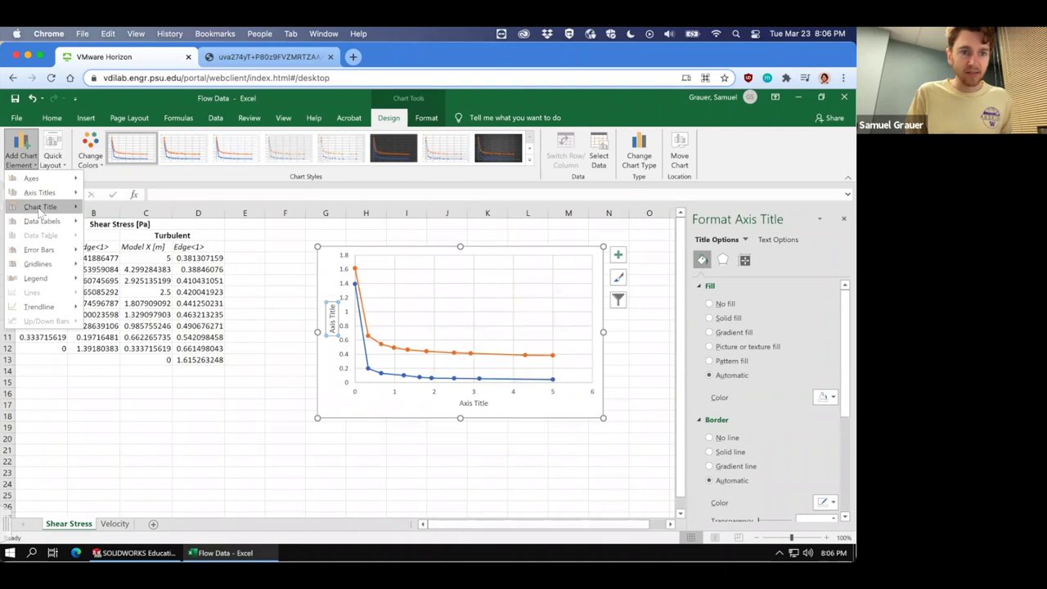
{"action": "mouse_move", "coordinate": [39, 208]}
{"action": "left_click", "coordinate": [124, 238]}
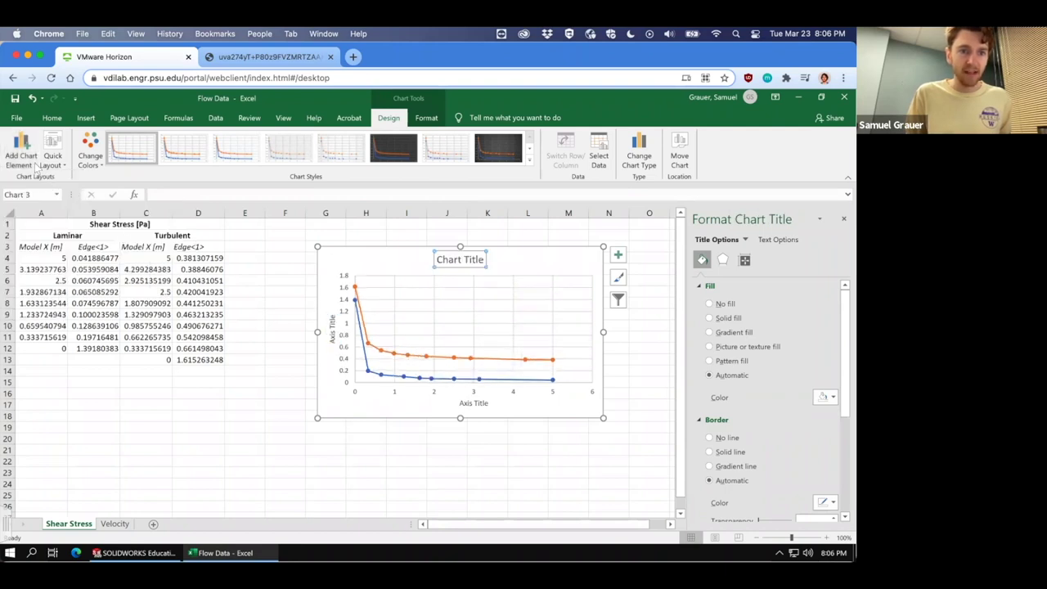
{"action": "left_click", "coordinate": [34, 165]}
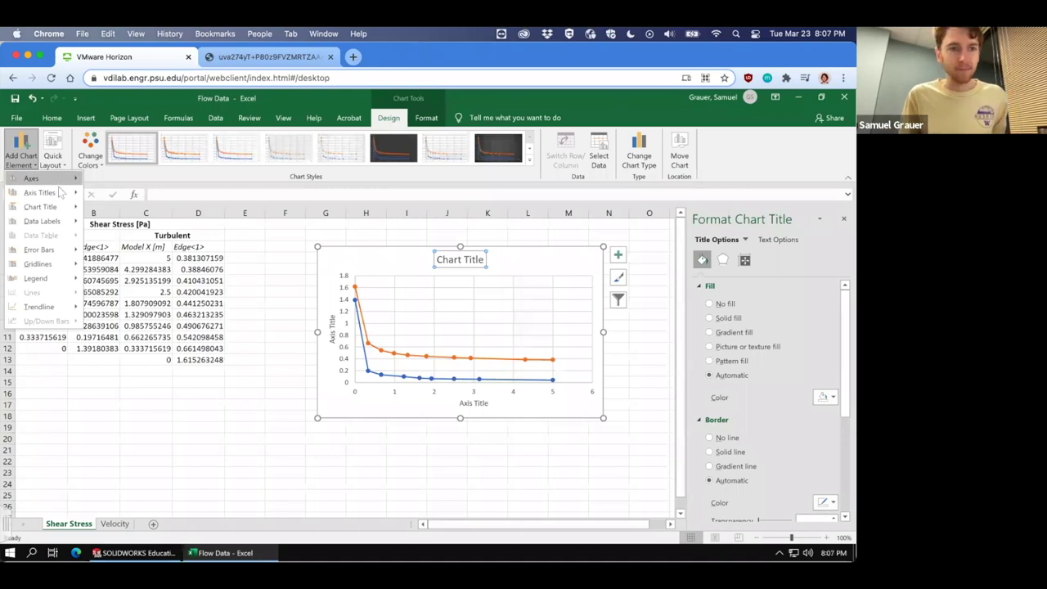
{"action": "mouse_move", "coordinate": [58, 220]}
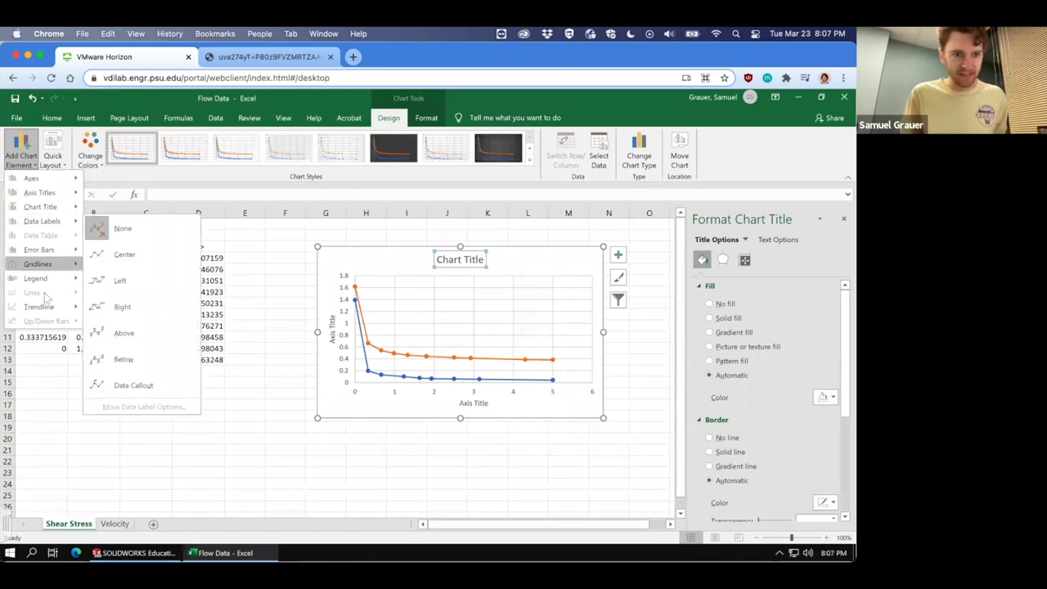
{"action": "mouse_move", "coordinate": [49, 278]}
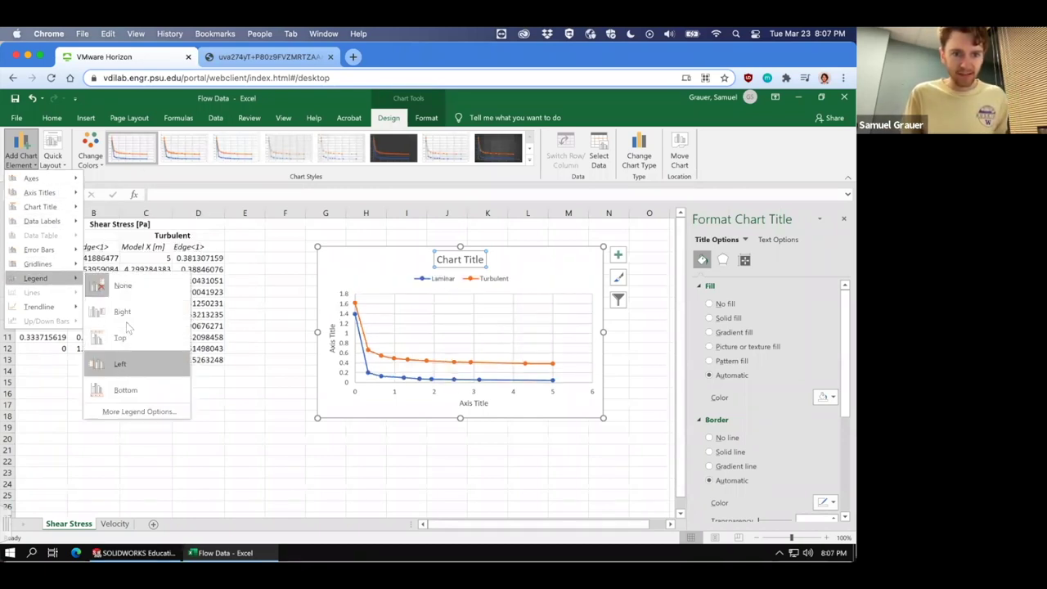
{"action": "left_click", "coordinate": [122, 312]}
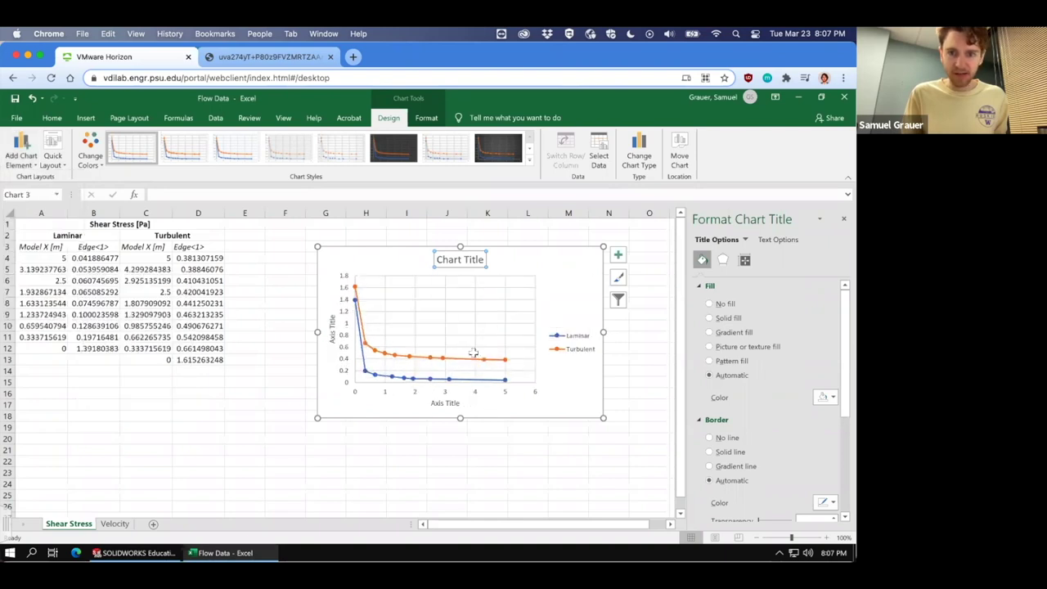
Title the chart 'Shear Stress over a Flat Plate' with axis titles 'Shear Stress [Pa]' and 'x [m]'
{"action": "triple_click", "coordinate": [456, 259]}
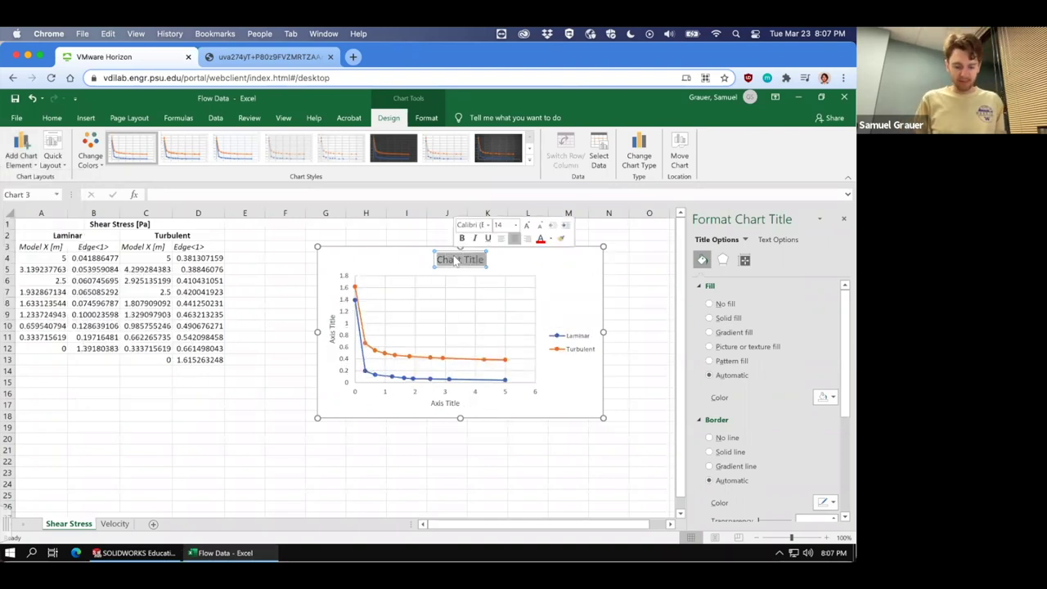
{"action": "type", "text": "Shea"}
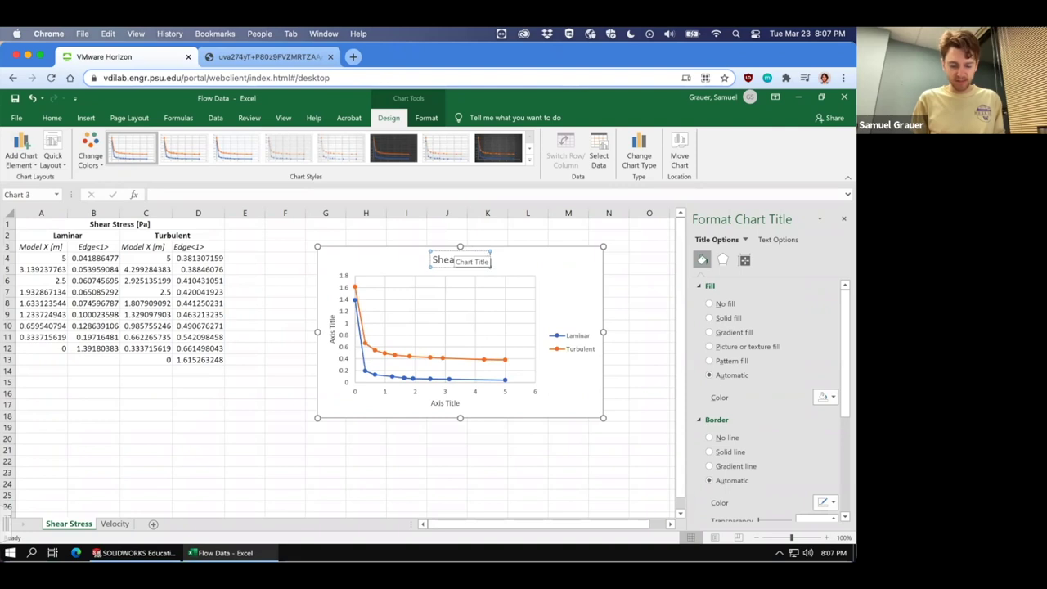
{"action": "type", "text": "r Stress over a Flat Pla"}
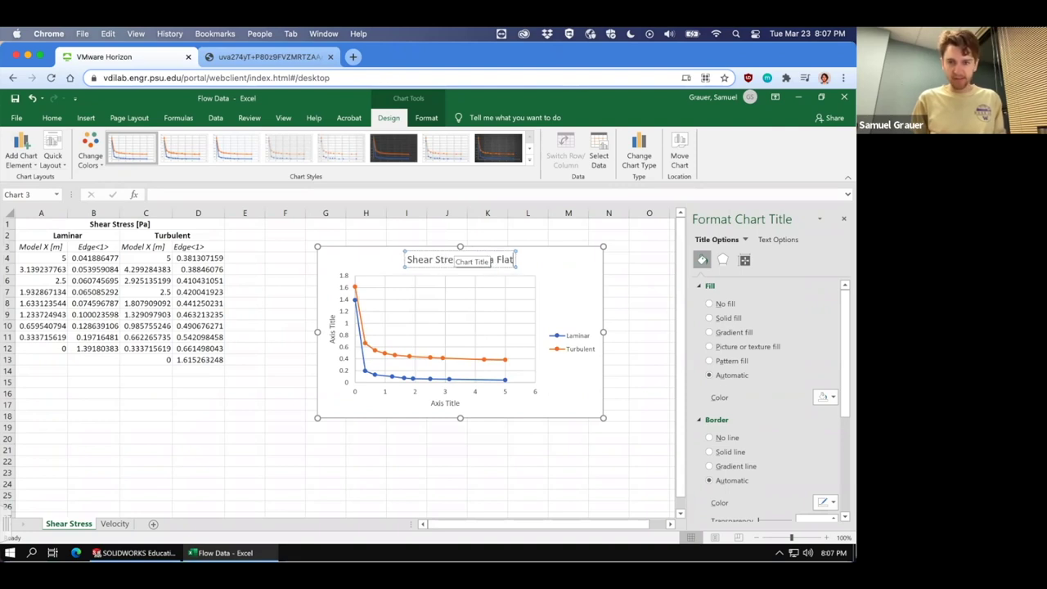
{"action": "type", "text": "te"}
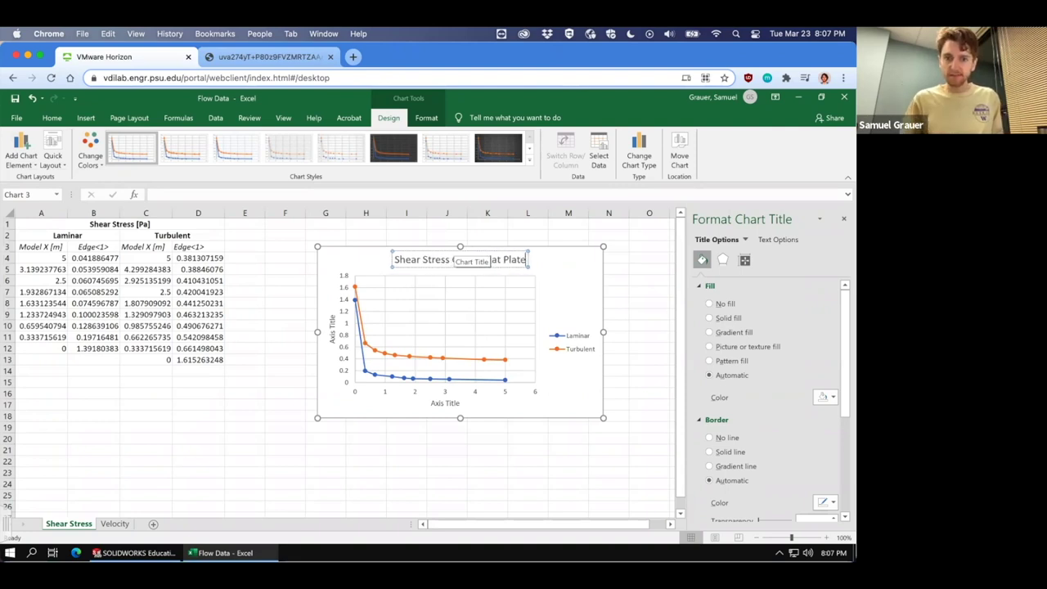
{"action": "left_click", "coordinate": [333, 326]}
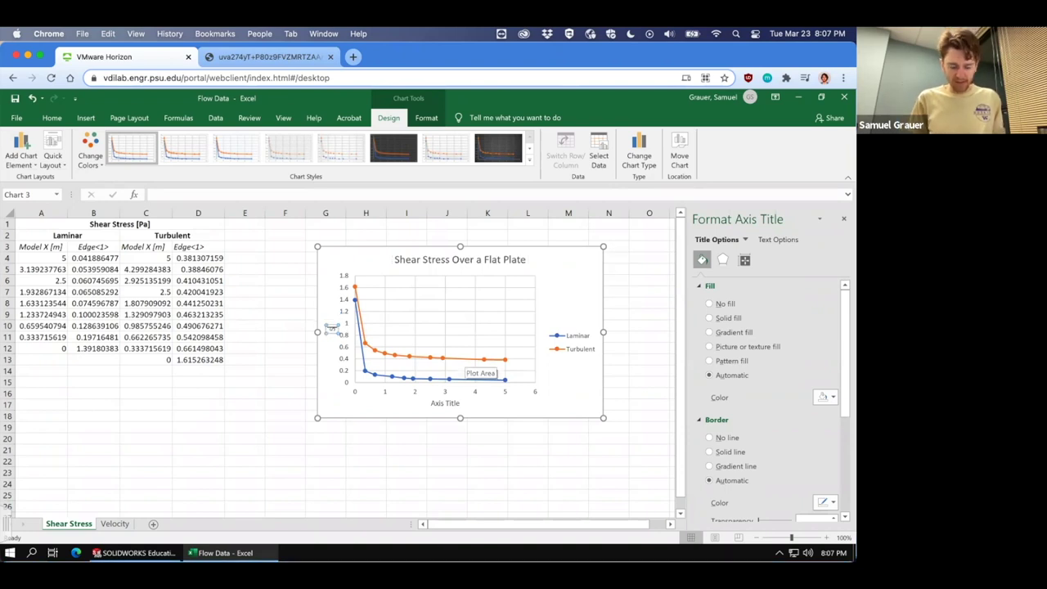
{"action": "type", "text": "Shear Stress"}
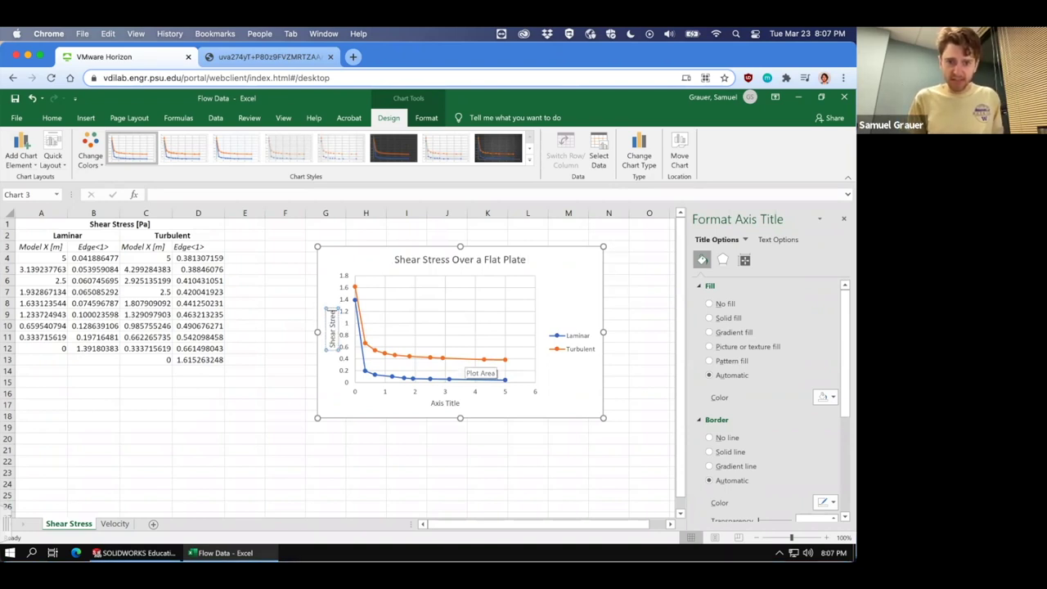
{"action": "type", "text": " [Pa]"}
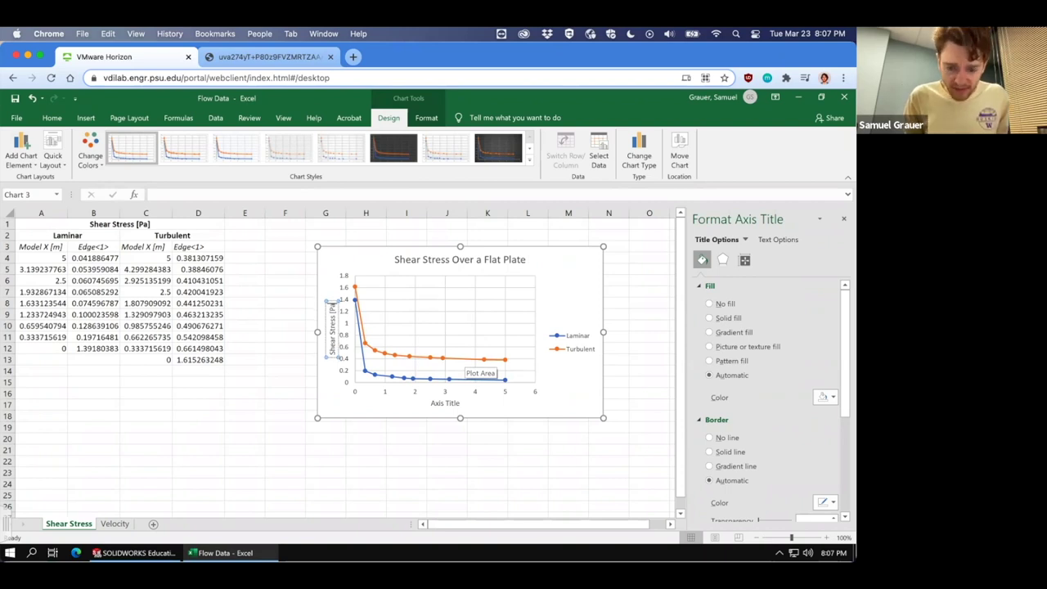
{"action": "left_click", "coordinate": [439, 406]}
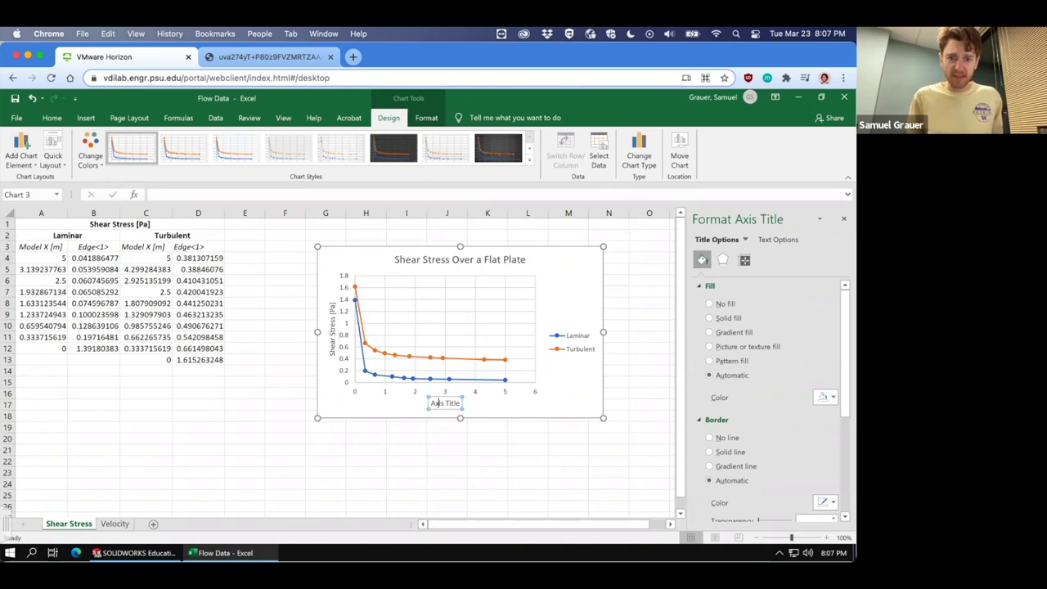
{"action": "triple_click", "coordinate": [444, 404]}
{"action": "type", "text": "x [m]"}
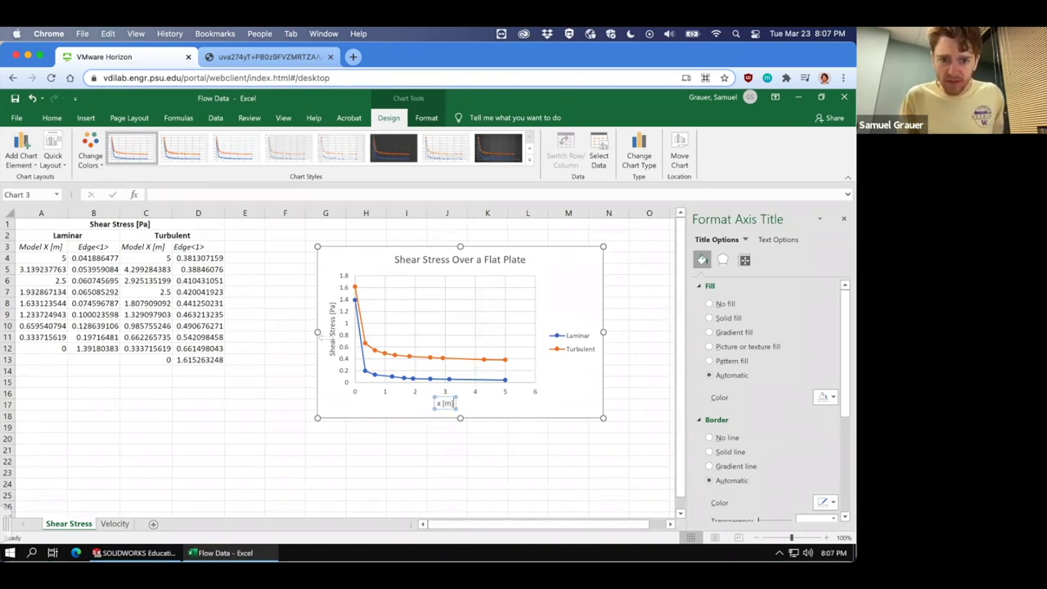
{"action": "left_click", "coordinate": [576, 342]}
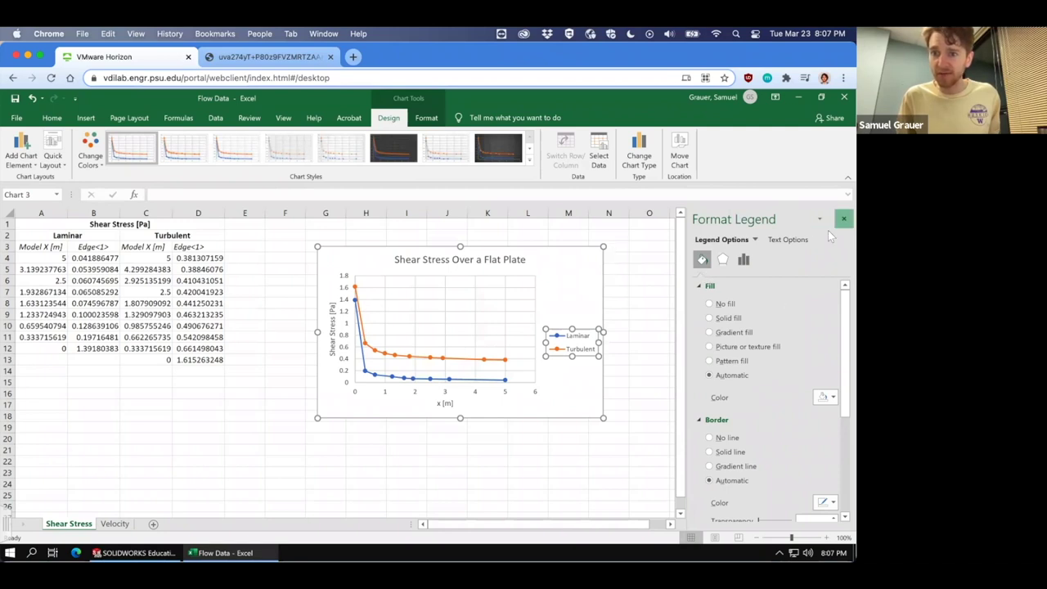
Give the legend a solid white fill and allow it to overlap the plot area
{"action": "left_click", "coordinate": [843, 218]}
{"action": "right_click", "coordinate": [583, 335]}
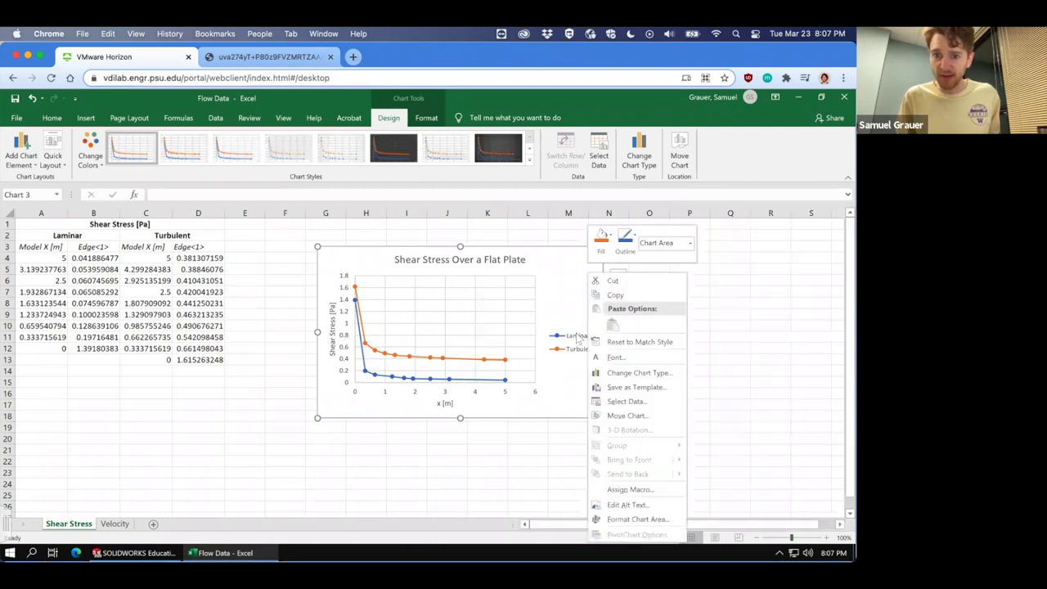
{"action": "right_click", "coordinate": [575, 334]}
{"action": "left_click", "coordinate": [614, 432]}
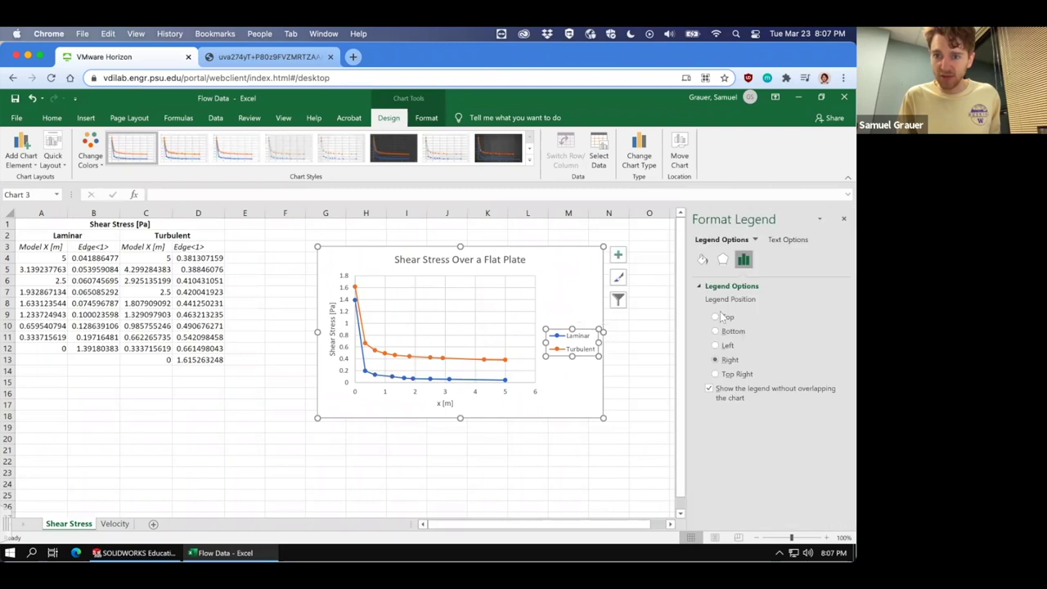
{"action": "left_click", "coordinate": [702, 259]}
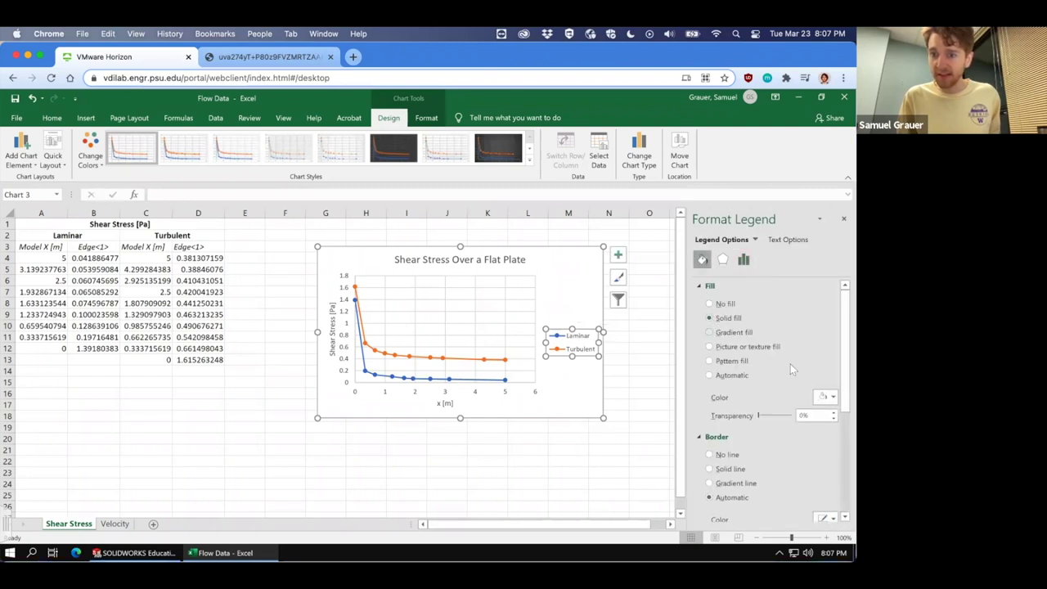
{"action": "left_click", "coordinate": [828, 398]}
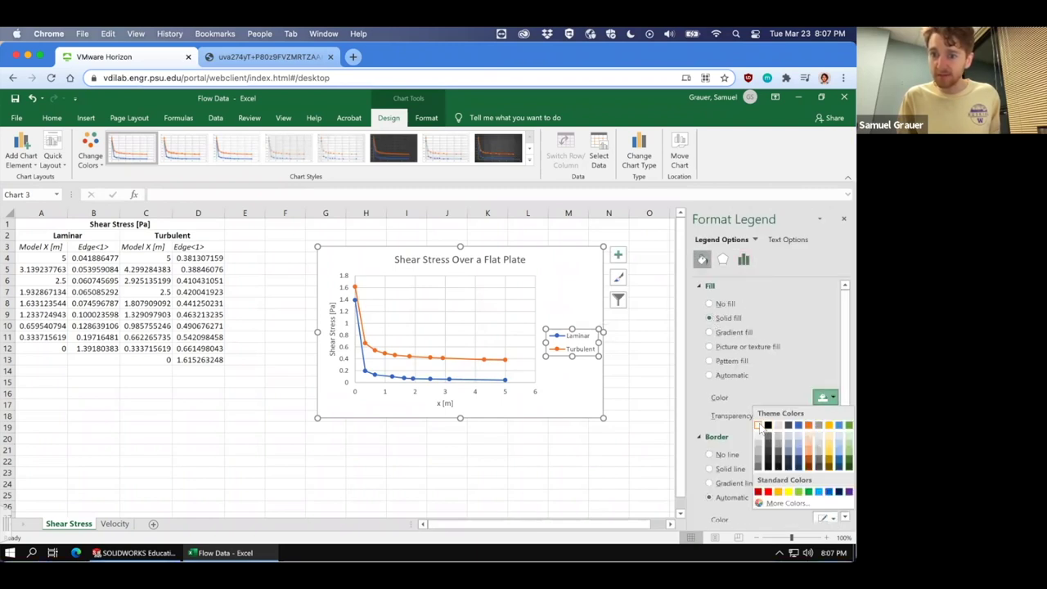
{"action": "left_click", "coordinate": [759, 425]}
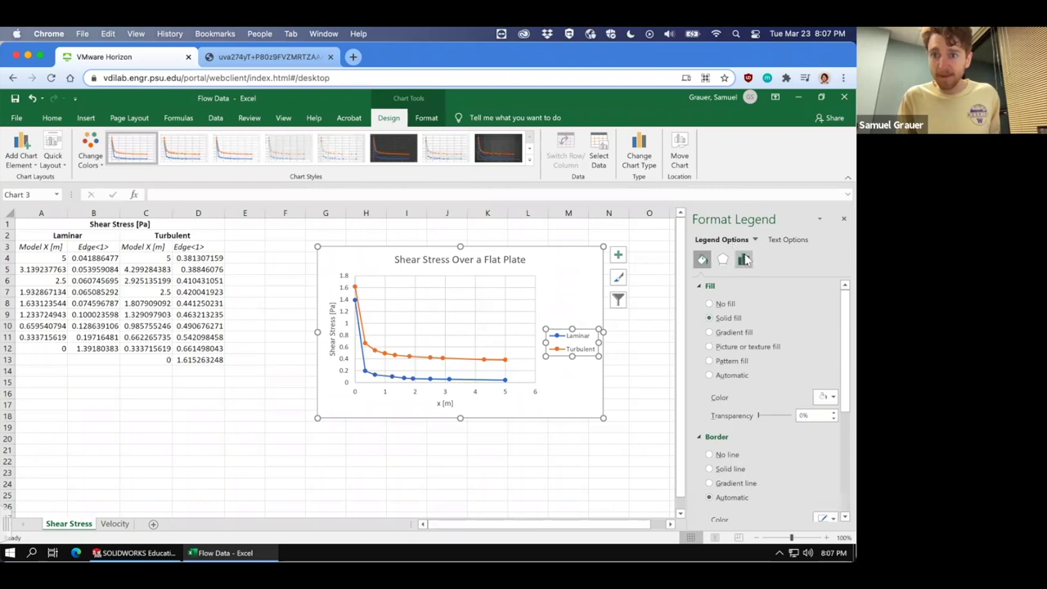
{"action": "left_click", "coordinate": [743, 259]}
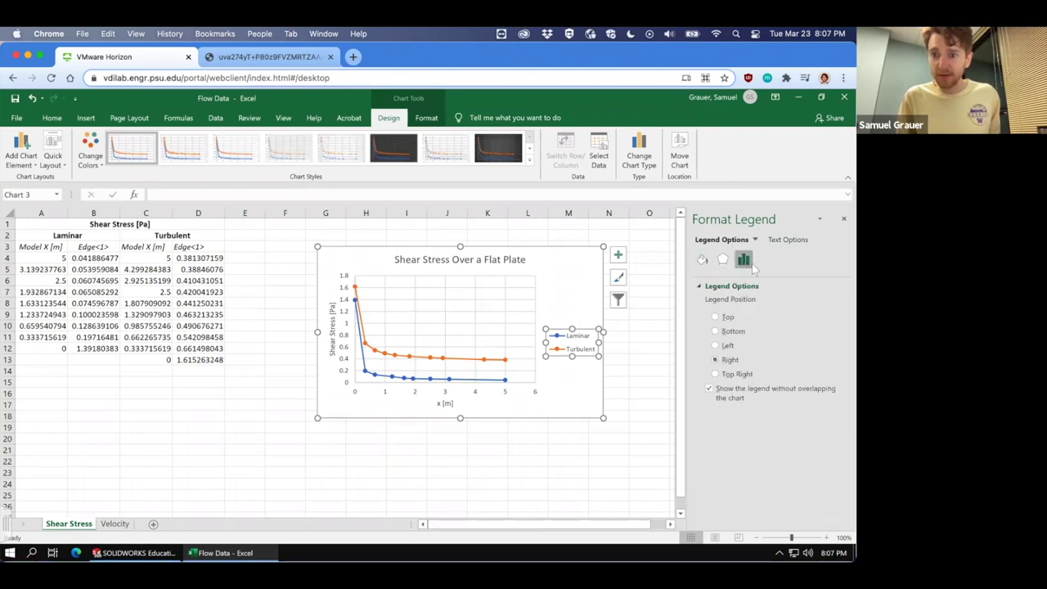
{"action": "left_click", "coordinate": [708, 391]}
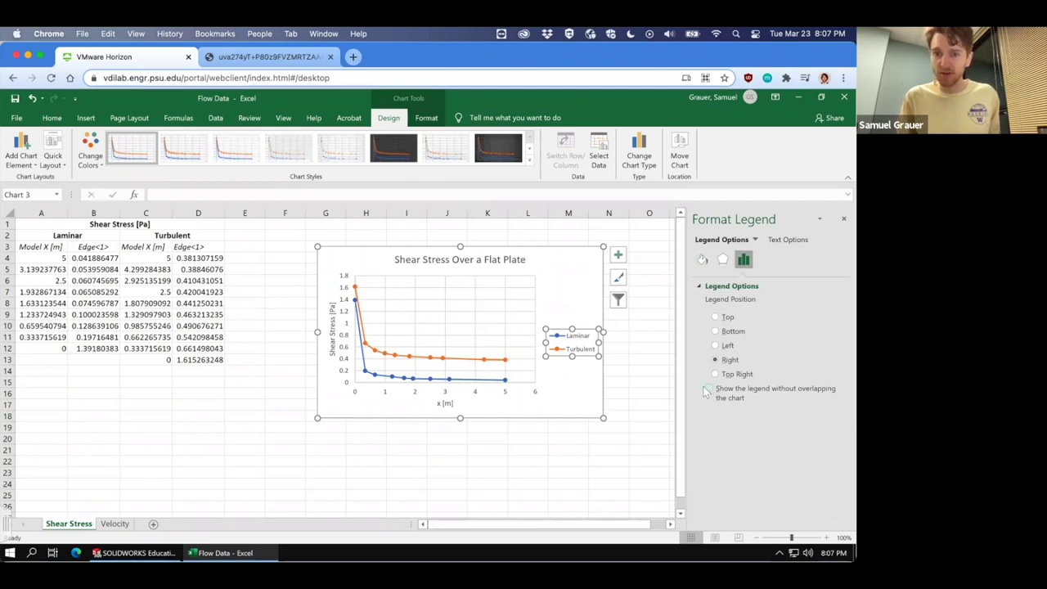
Drag the legend into the plot's upper right and move the chart up and left
{"action": "left_click_drag", "start_coordinate": [589, 328], "coordinate": [564, 282]}
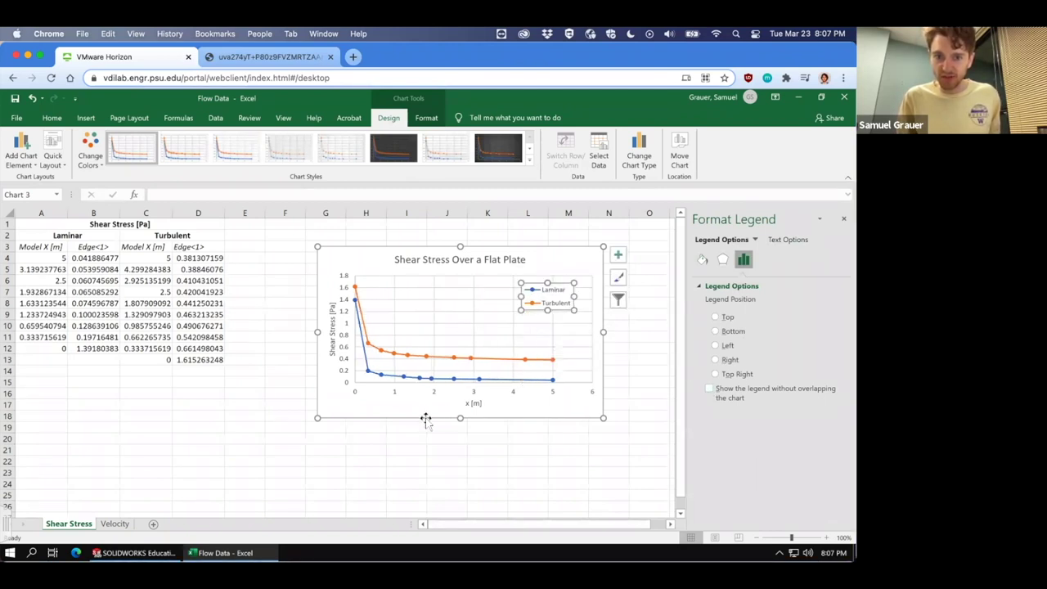
{"action": "left_click", "coordinate": [472, 448]}
{"action": "mouse_move", "coordinate": [341, 248]}
{"action": "left_mouse_down"}
{"action": "mouse_move", "coordinate": [287, 231]}
{"action": "mouse_move", "coordinate": [296, 237]}
{"action": "left_mouse_up"}
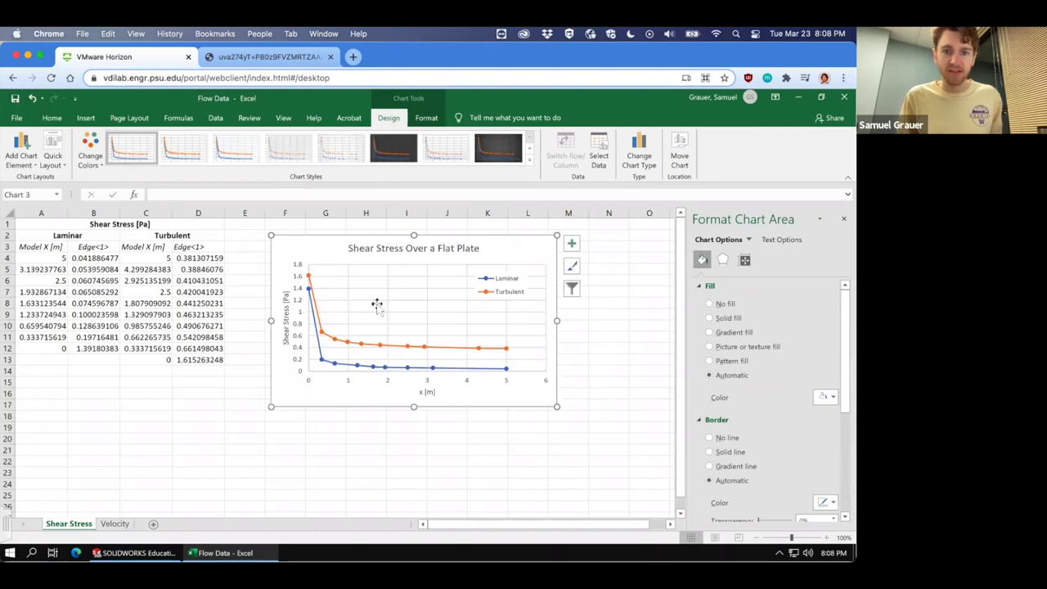
On the Velocity sheet, insert an empty scatter chart with markers beside the data
{"action": "left_click", "coordinate": [188, 428]}
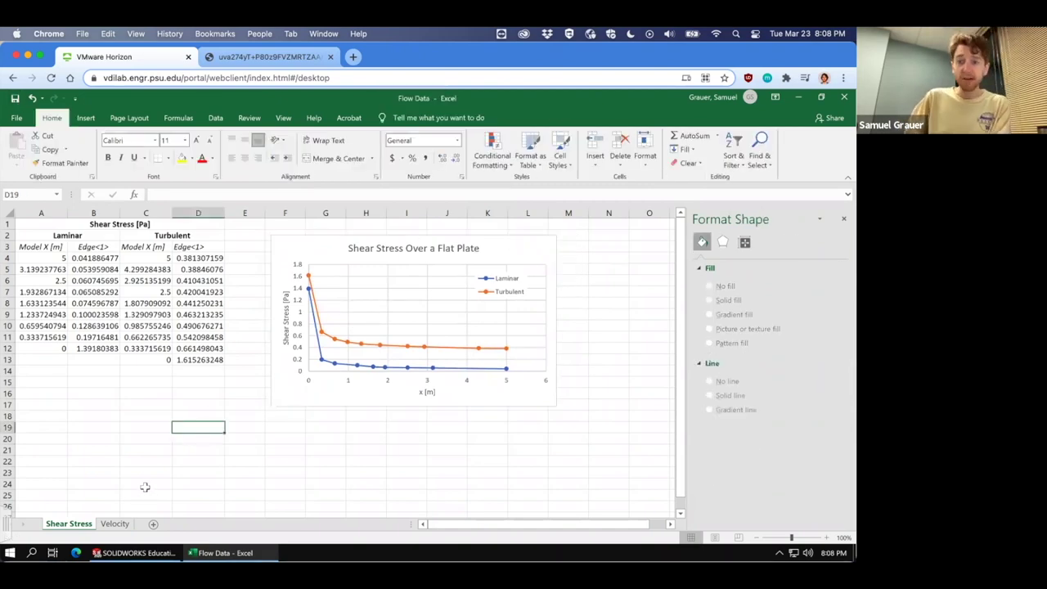
{"action": "left_click", "coordinate": [115, 524]}
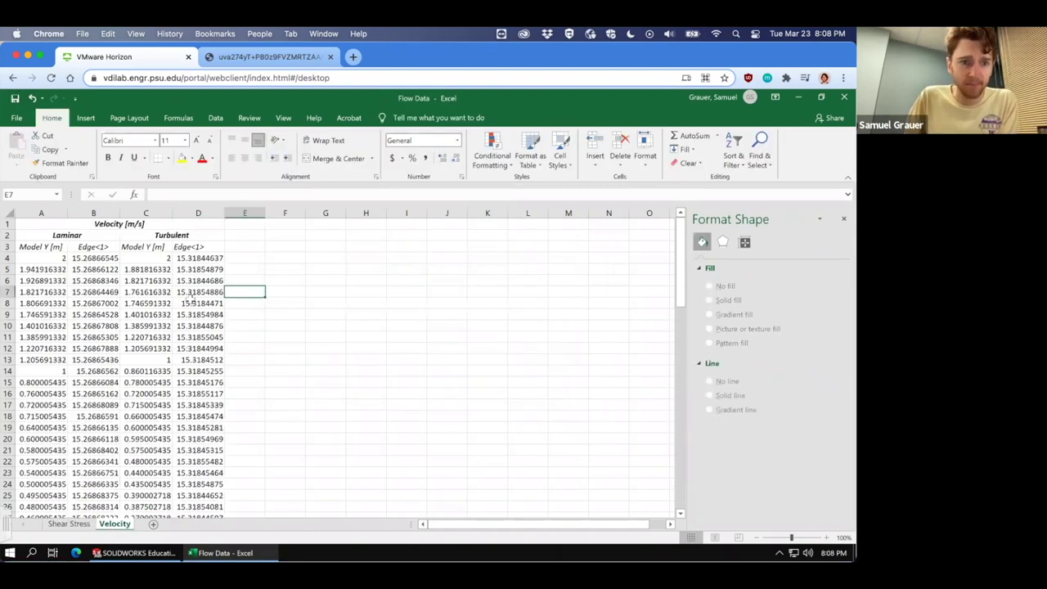
{"action": "left_click", "coordinate": [88, 119]}
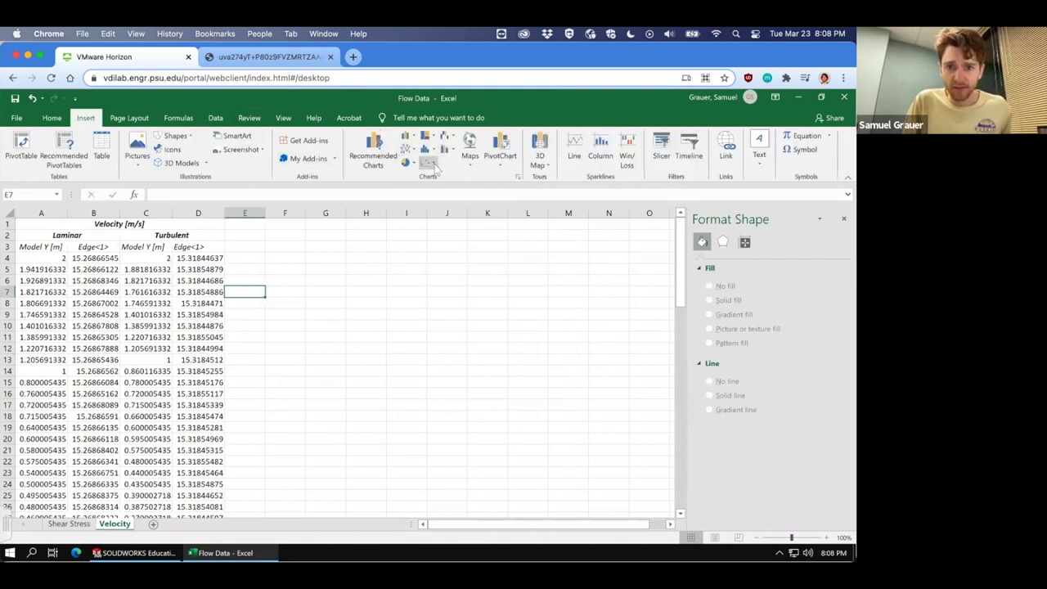
{"action": "left_click", "coordinate": [426, 163]}
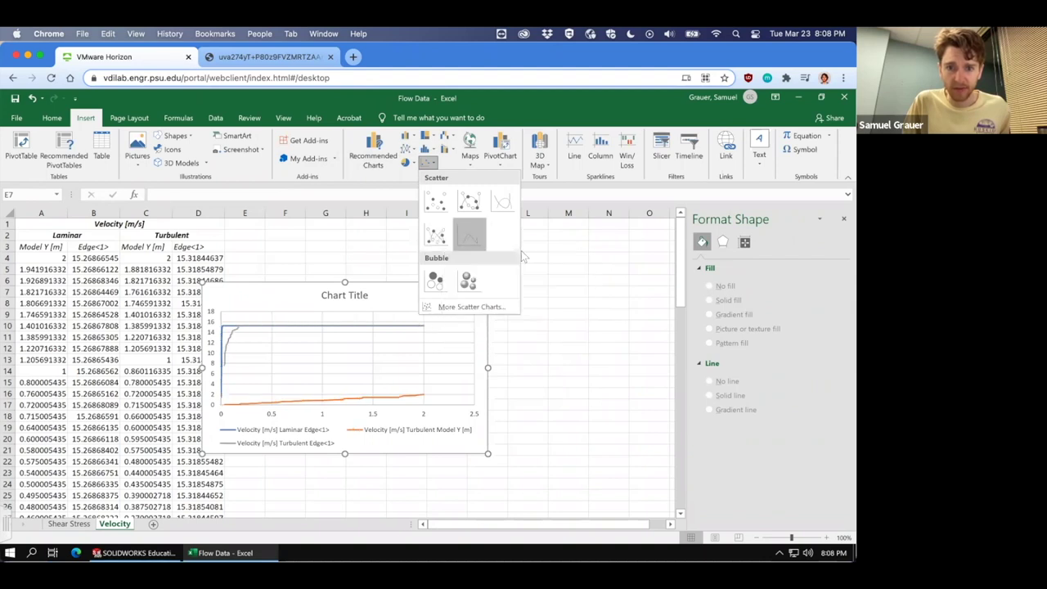
{"action": "left_click", "coordinate": [598, 316]}
{"action": "left_click", "coordinate": [527, 336]}
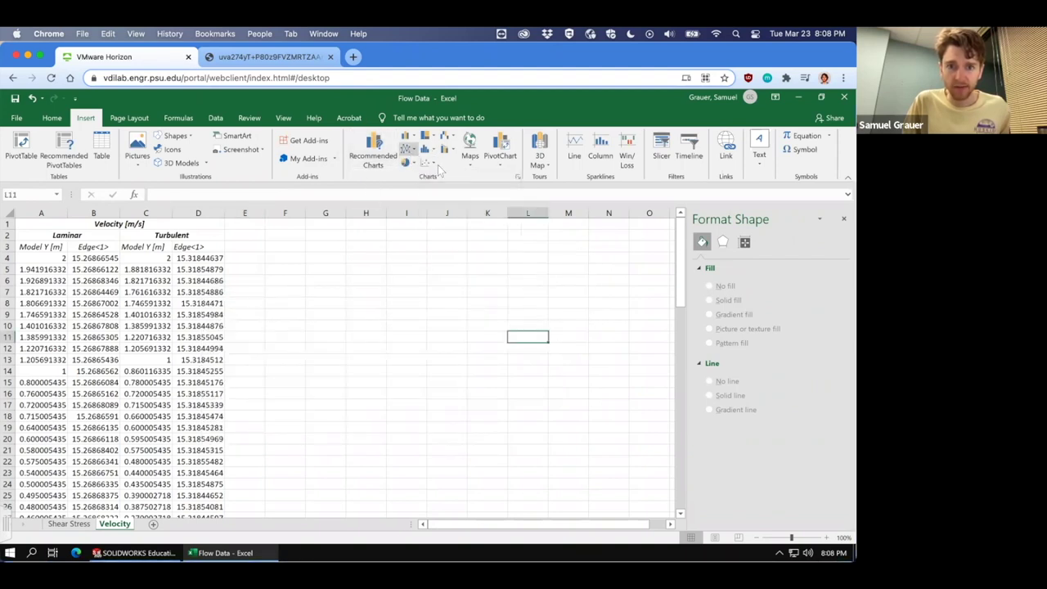
{"action": "left_click", "coordinate": [435, 164]}
{"action": "left_click", "coordinate": [436, 235]}
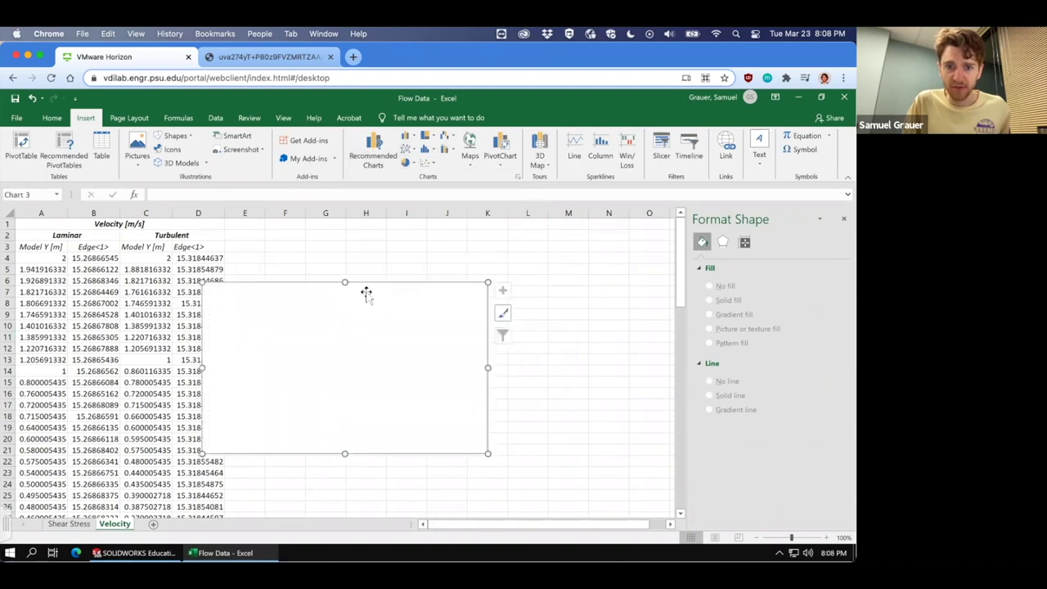
{"action": "left_click_drag", "start_coordinate": [365, 294], "coordinate": [471, 247]}
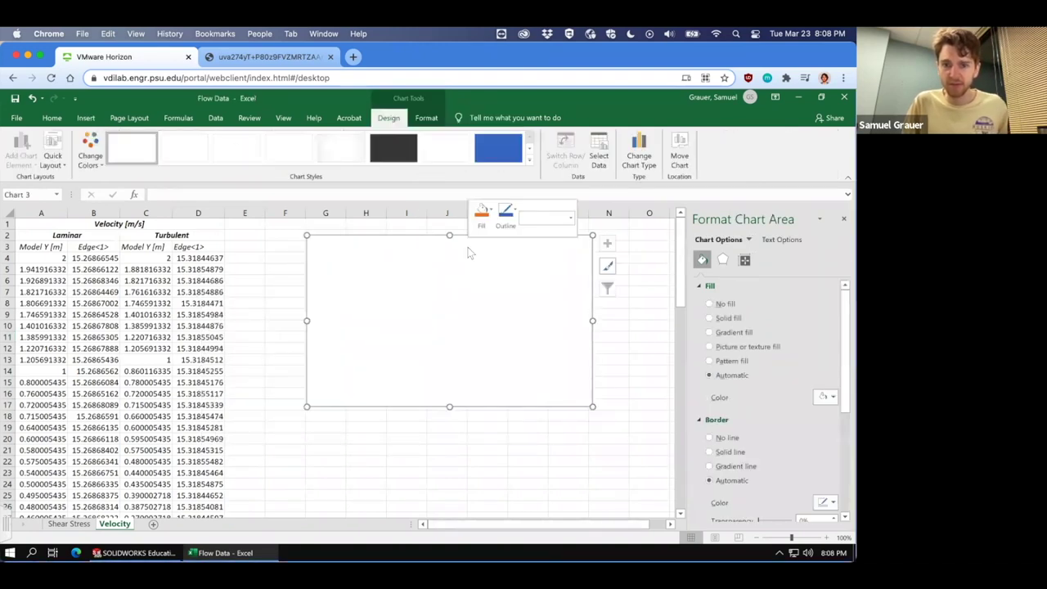
{"action": "right_click", "coordinate": [469, 251]}
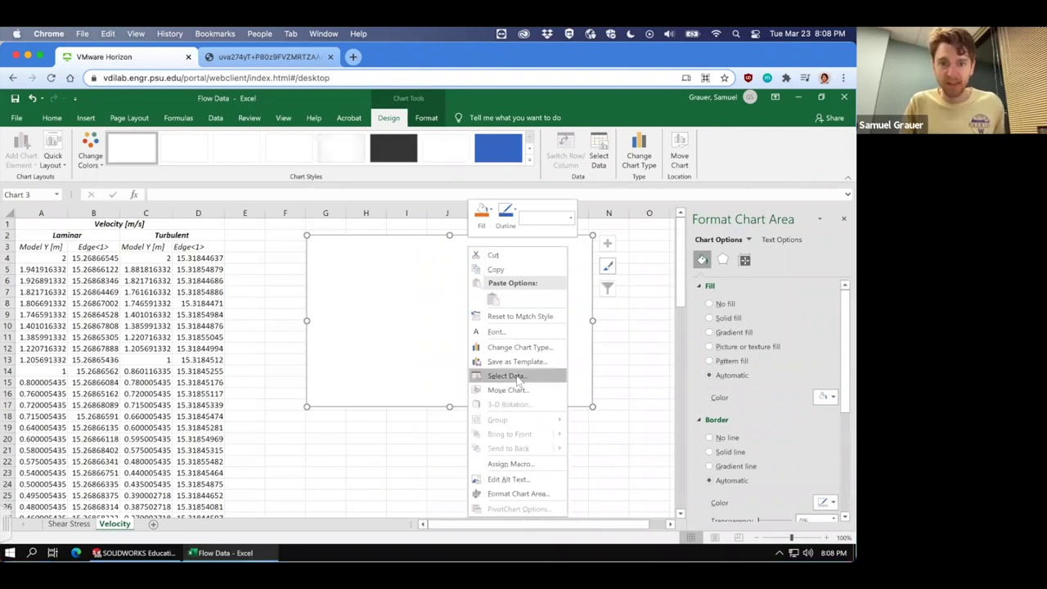
Open the chart's Select Data settings and clear the chart data range
{"action": "left_click", "coordinate": [514, 375]}
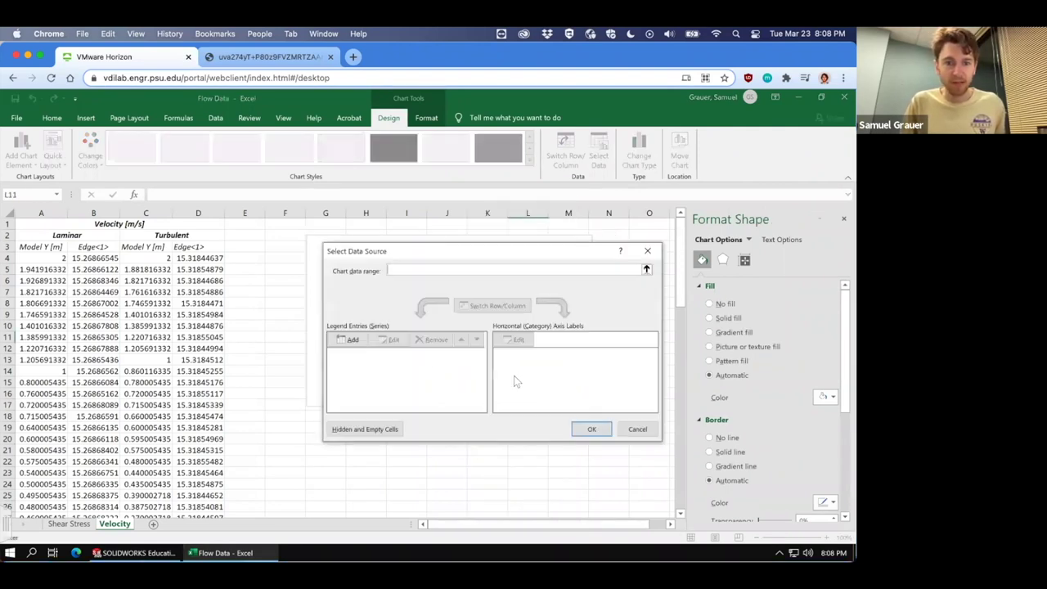
{"action": "left_click", "coordinate": [41, 258]}
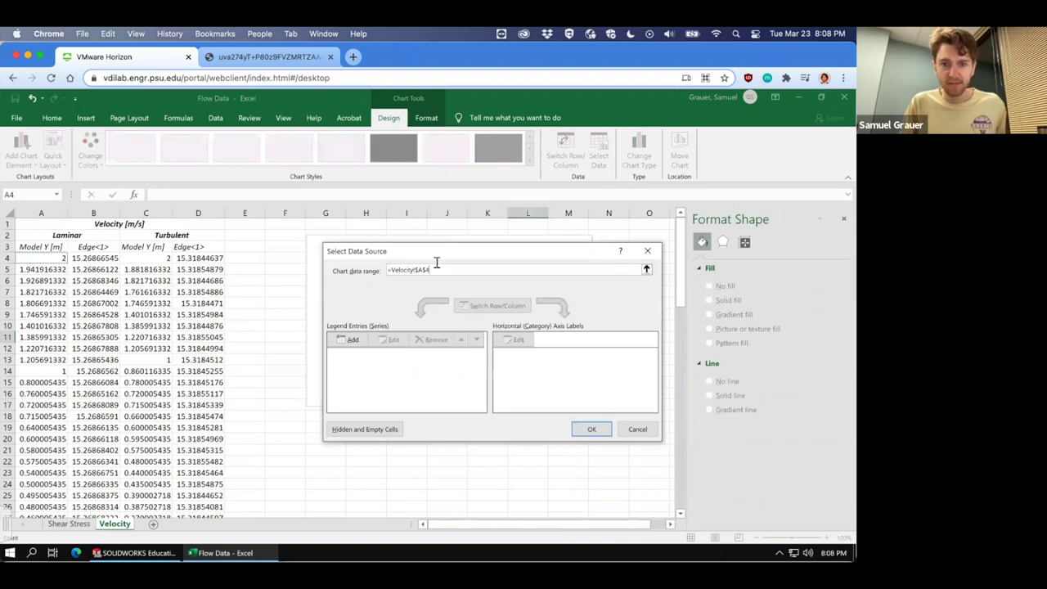
{"action": "left_click_drag", "start_coordinate": [446, 270], "coordinate": [327, 266]}
{"action": "key", "text": "BackSpace"}
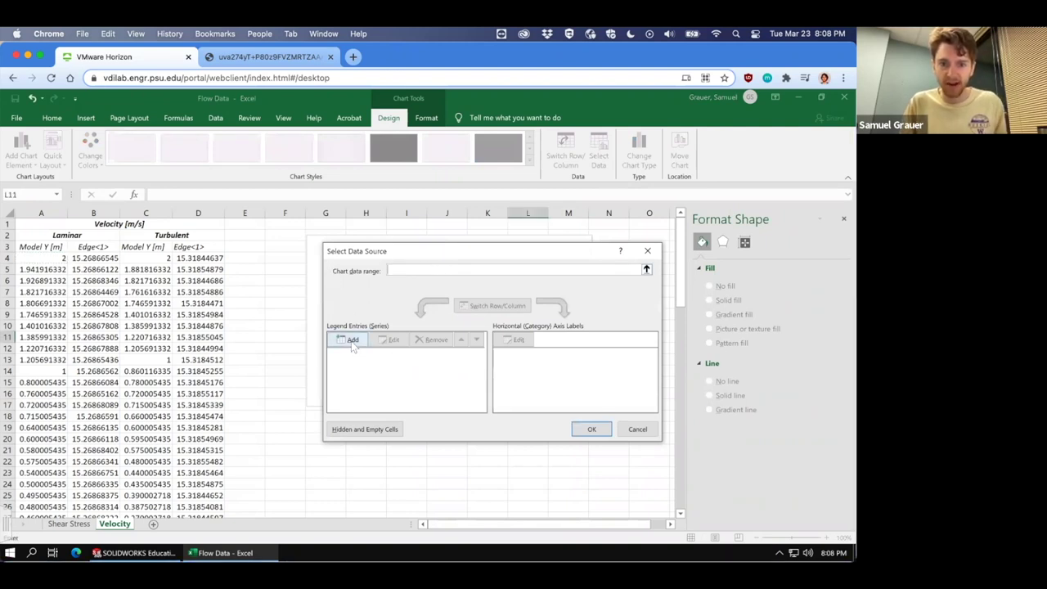
Add a Laminar series with X values A4:A84 and Y values B4:B84
{"action": "left_click", "coordinate": [350, 339]}
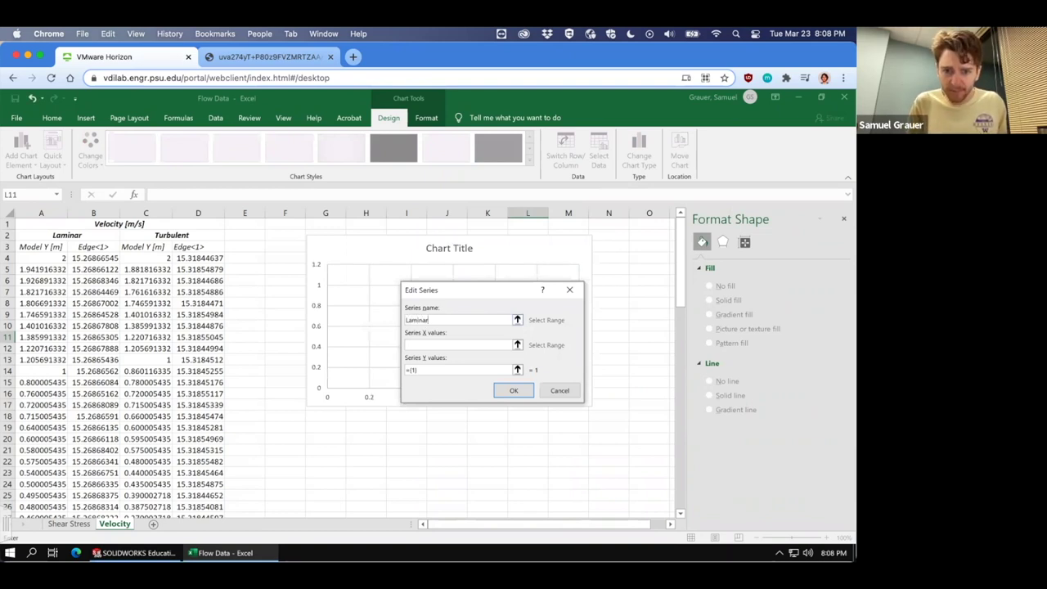
{"action": "type", "text": "Laminar"}
{"action": "key", "text": "Tab"}
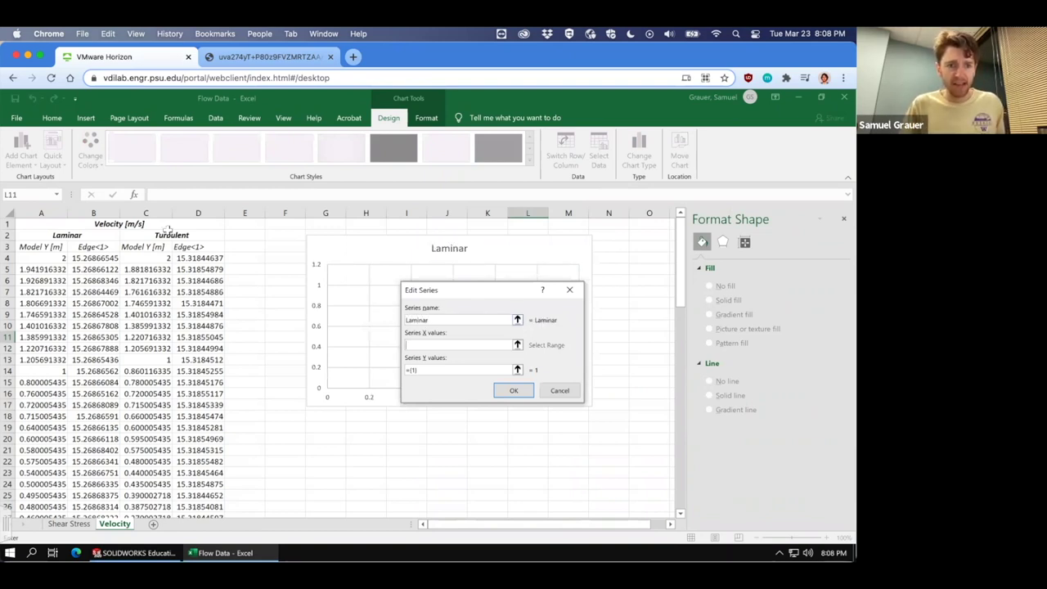
{"action": "left_click", "coordinate": [36, 258]}
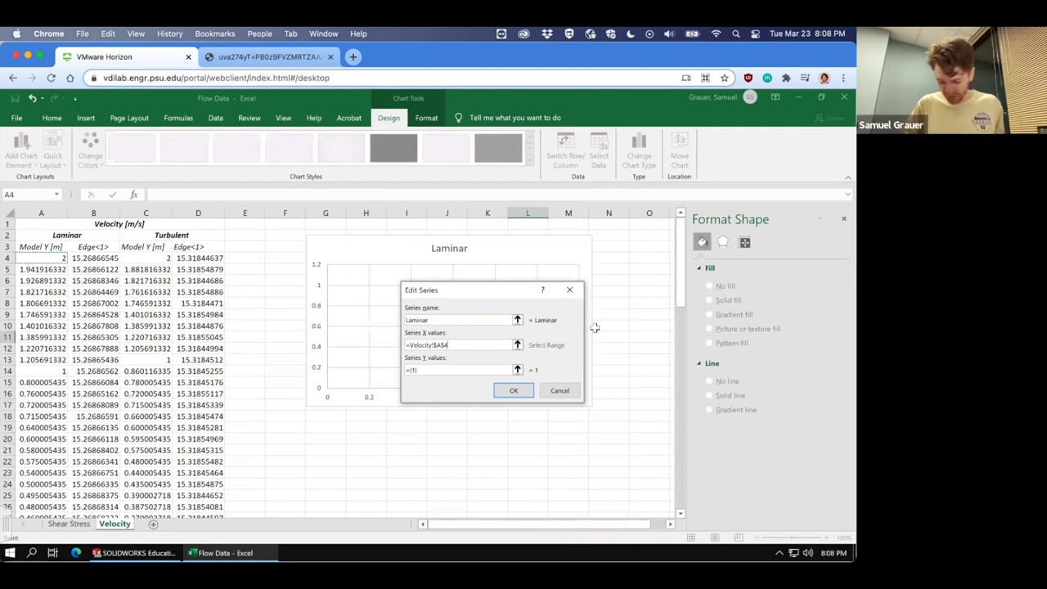
{"action": "key", "text": "ctrl+shift+Down"}
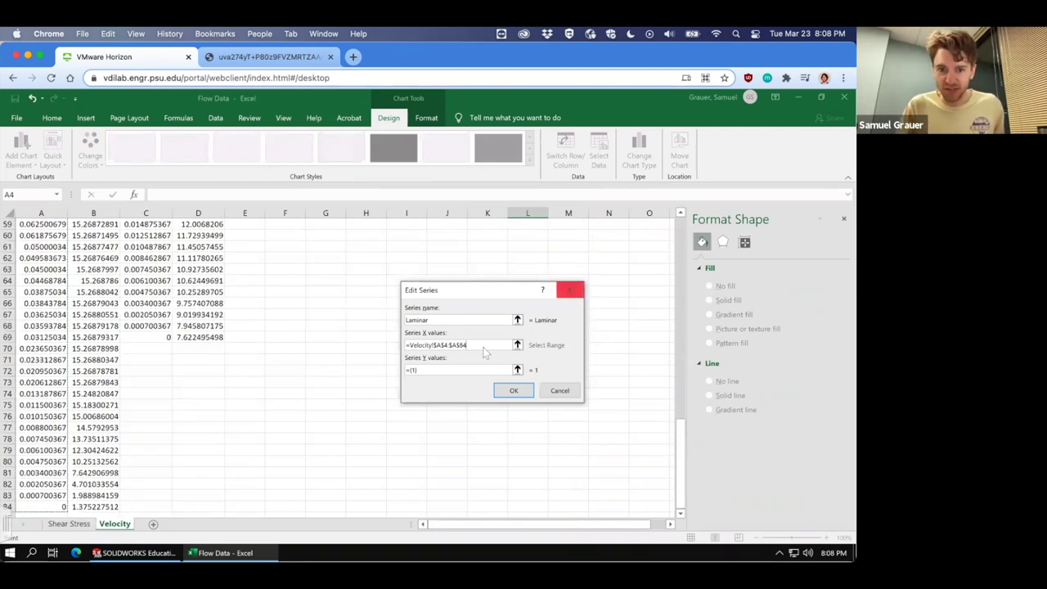
{"action": "key", "text": "Tab"}
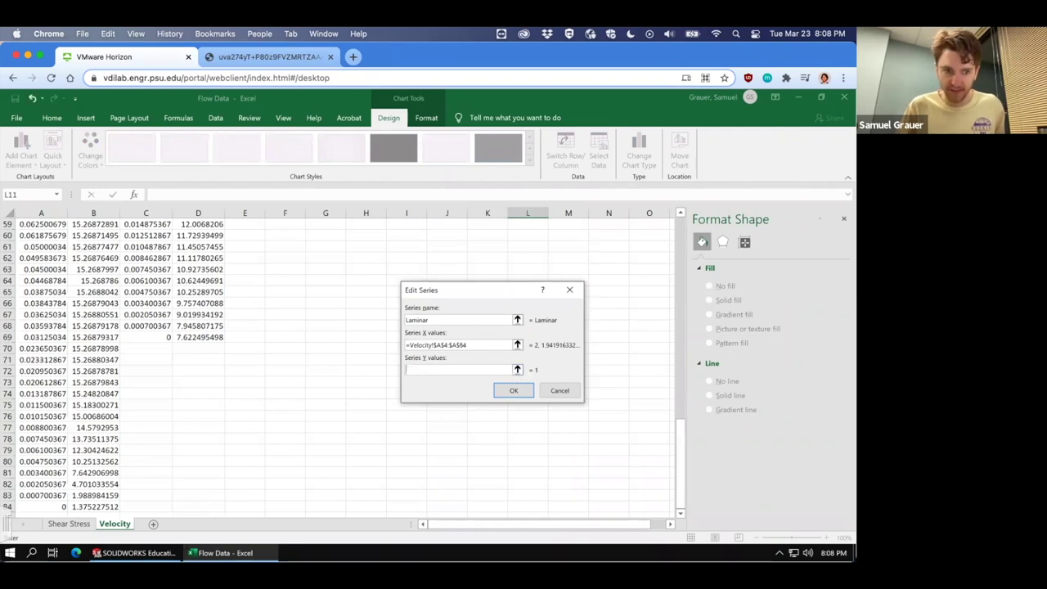
{"action": "left_click", "coordinate": [98, 506]}
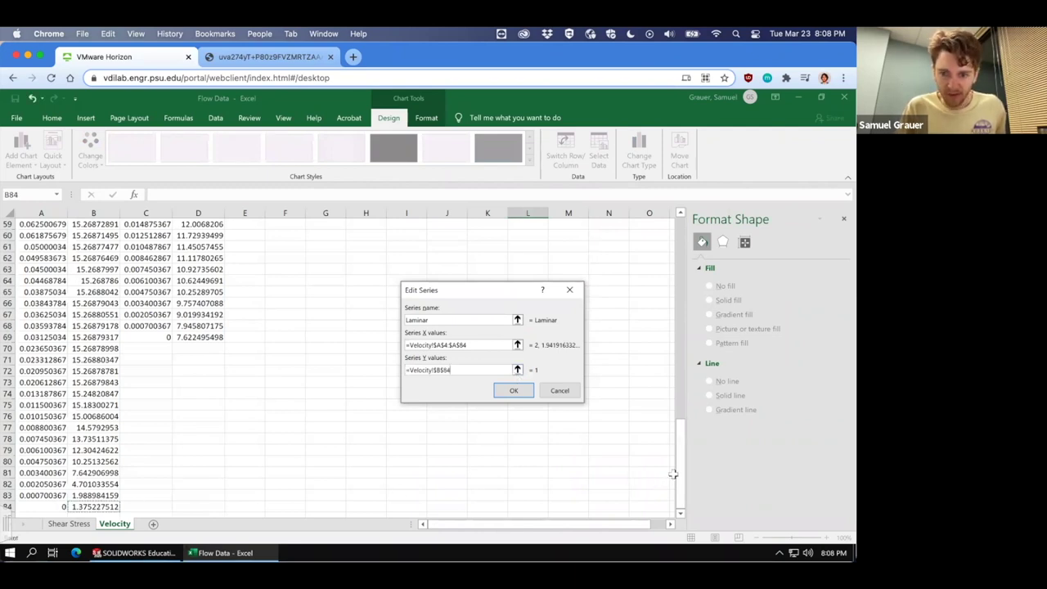
{"action": "scroll", "coordinate": [654, 471], "scroll_direction": "up", "scroll_amount": 15}
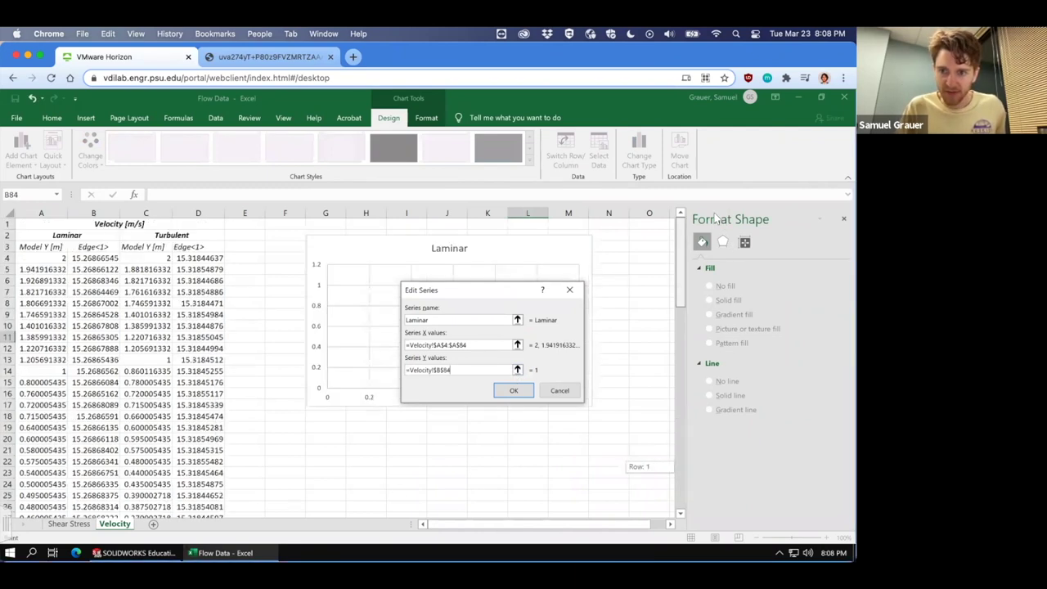
{"action": "left_click", "coordinate": [111, 260], "text": "shift"}
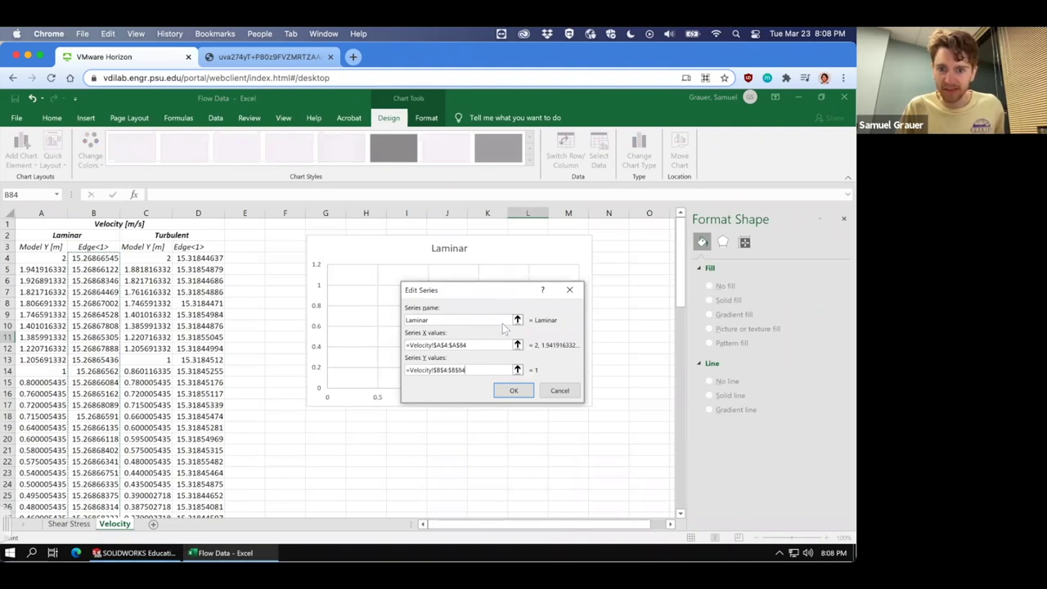
{"action": "left_click", "coordinate": [512, 391]}
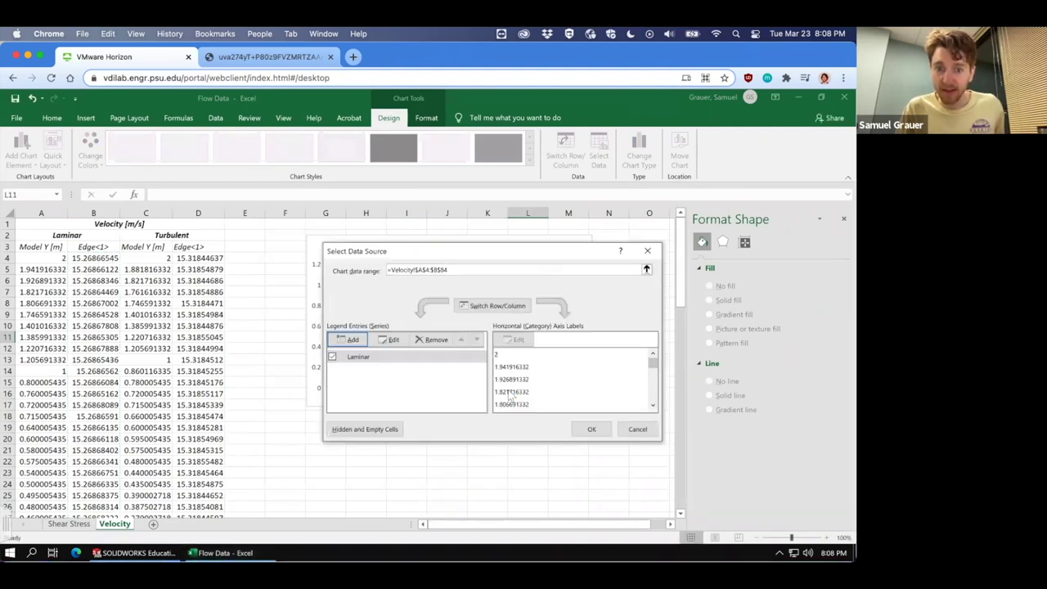
{"action": "left_click", "coordinate": [351, 340]}
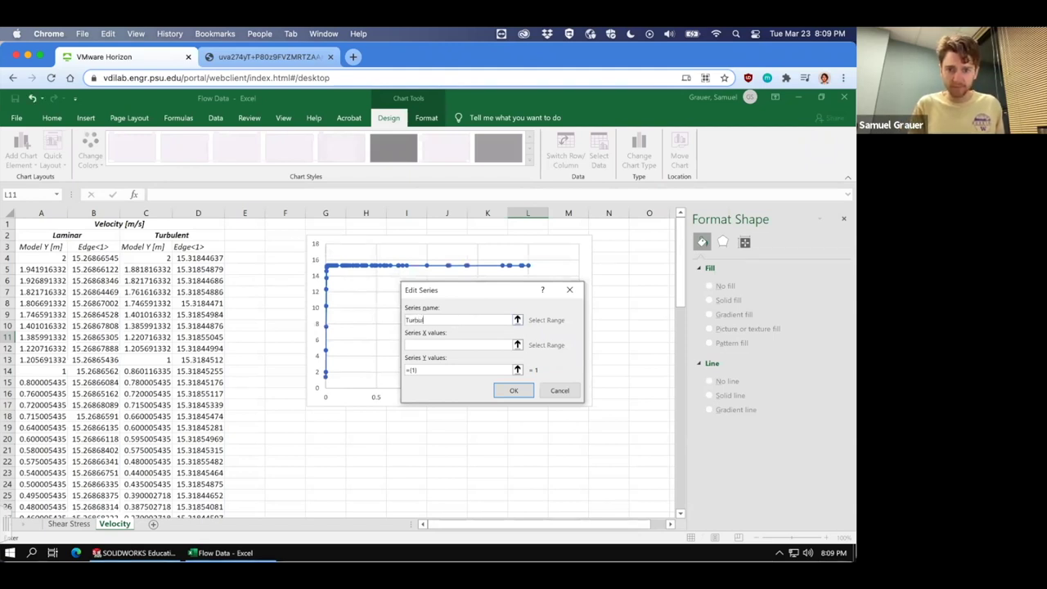
Remove the stray range from the Turbulent series name and set its X values to C4:C69
{"action": "left_click", "coordinate": [161, 258]}
{"action": "key", "text": "ctrl+shift+Down"}
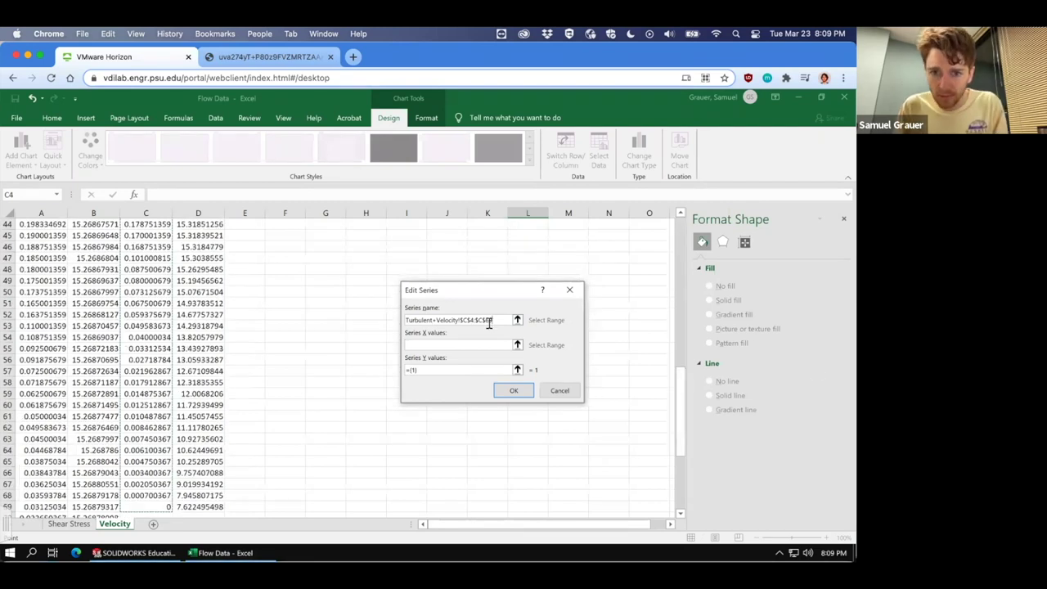
{"action": "left_click_drag", "start_coordinate": [496, 320], "coordinate": [373, 313]}
{"action": "key", "text": "BackSpace"}
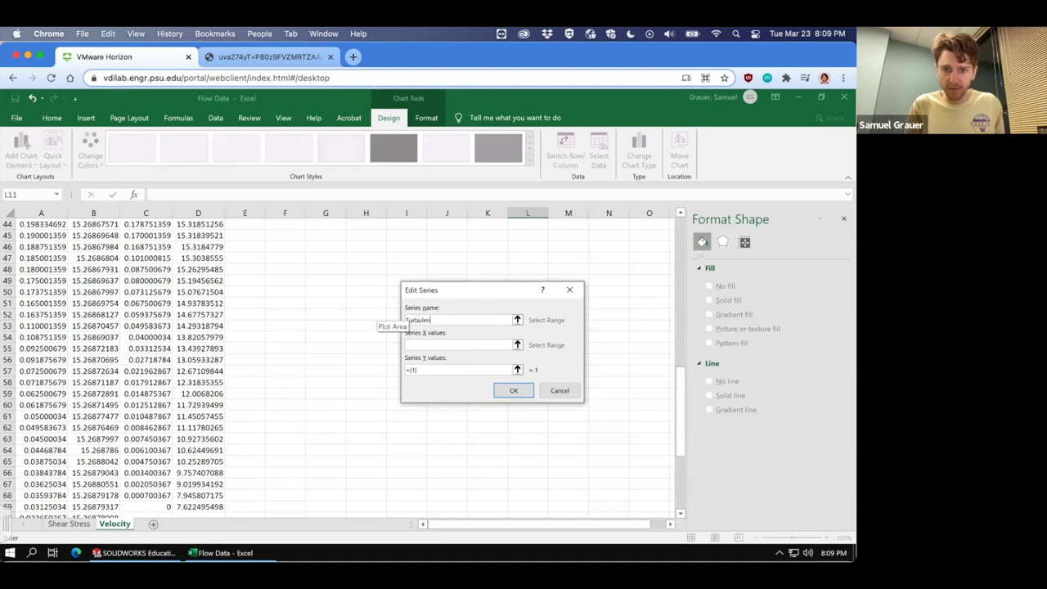
{"action": "left_click", "coordinate": [414, 344]}
{"action": "left_click", "coordinate": [163, 507]}
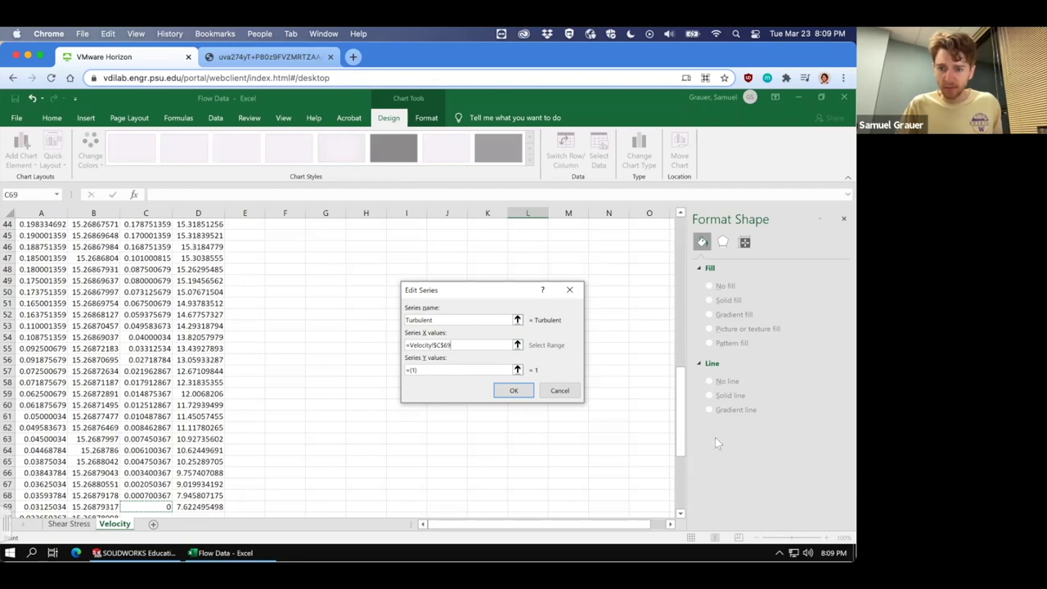
{"action": "left_click_drag", "start_coordinate": [681, 420], "coordinate": [680, 244]}
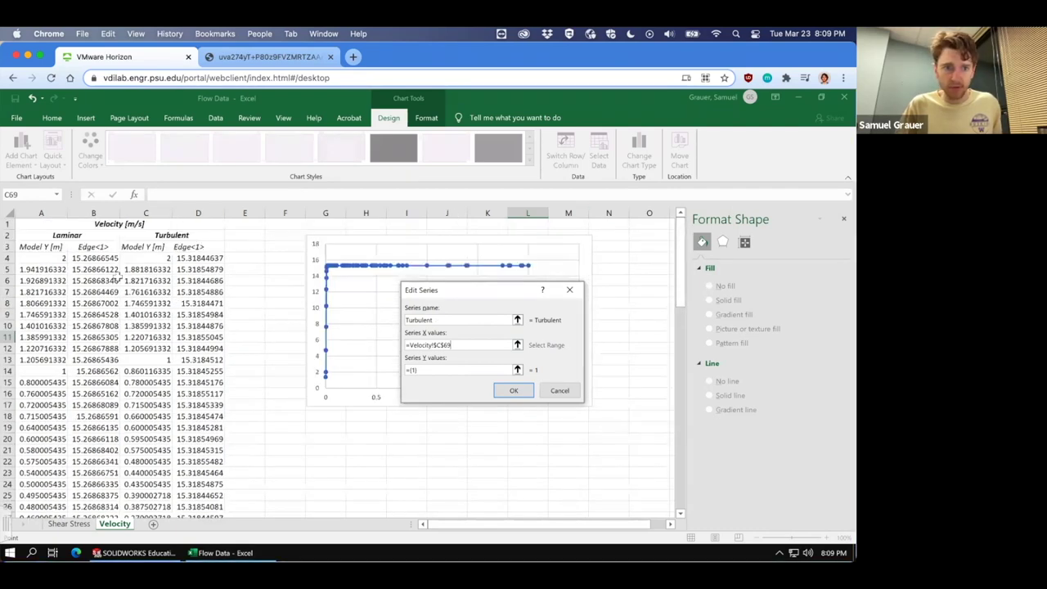
{"action": "left_click", "coordinate": [150, 256], "text": "shift"}
Set the Turbulent Y values to D4:D69 and apply the new chart data
{"action": "left_click", "coordinate": [424, 370]}
{"action": "key", "text": "BackSpace"}
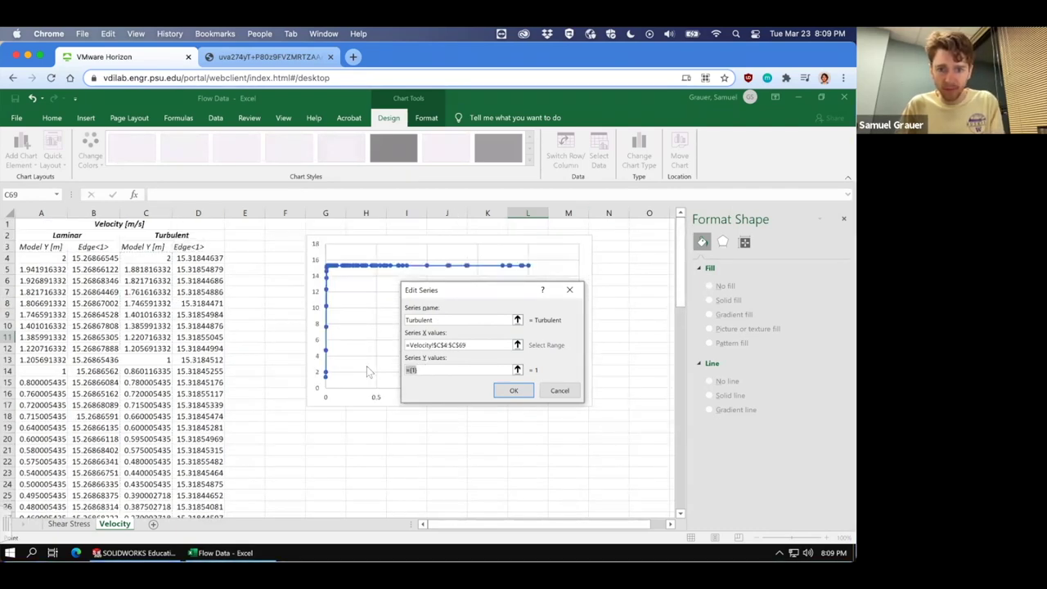
{"action": "left_click", "coordinate": [200, 257]}
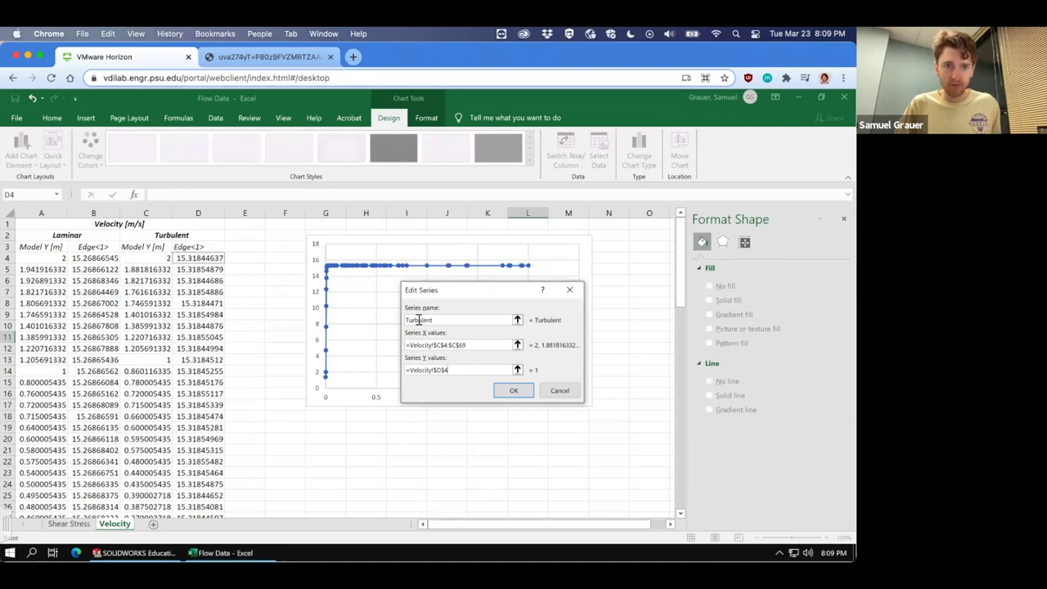
{"action": "scroll", "coordinate": [198, 368], "scroll_direction": "down", "scroll_amount": 14}
{"action": "left_click", "coordinate": [198, 506], "text": "shift"}
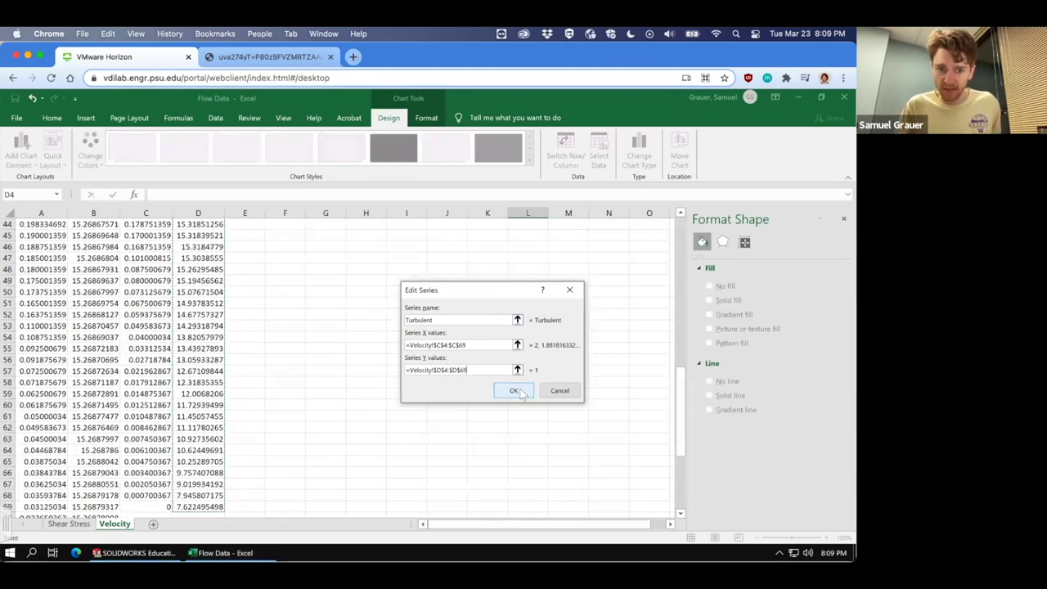
{"action": "left_click", "coordinate": [513, 391]}
{"action": "left_click", "coordinate": [606, 431]}
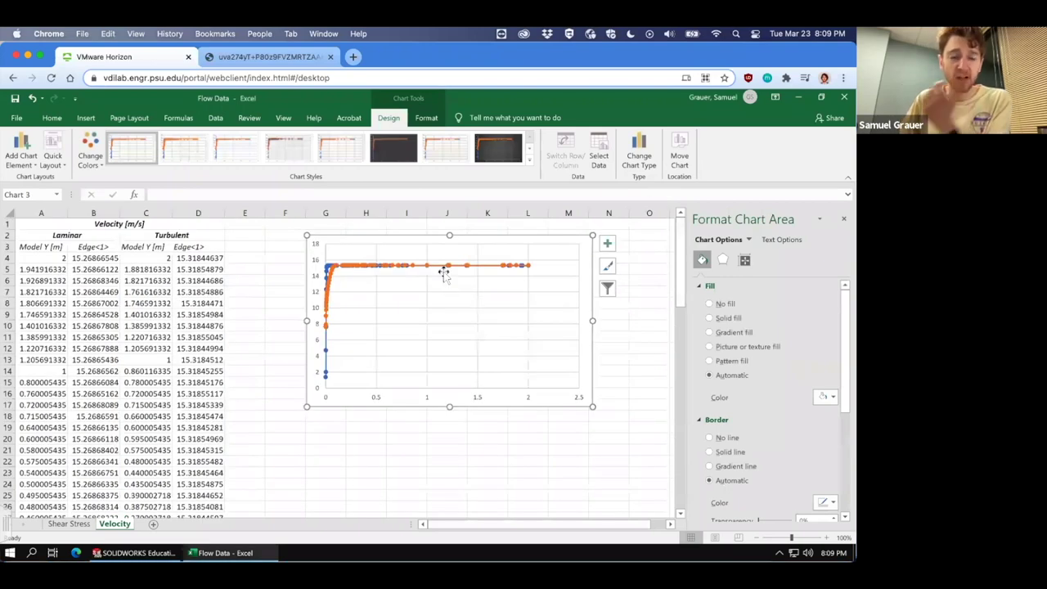
Add horizontal and vertical axis titles, a chart title above, and a right-side legend
{"action": "left_click", "coordinate": [22, 155]}
{"action": "mouse_move", "coordinate": [49, 192]}
{"action": "left_click", "coordinate": [135, 199]}
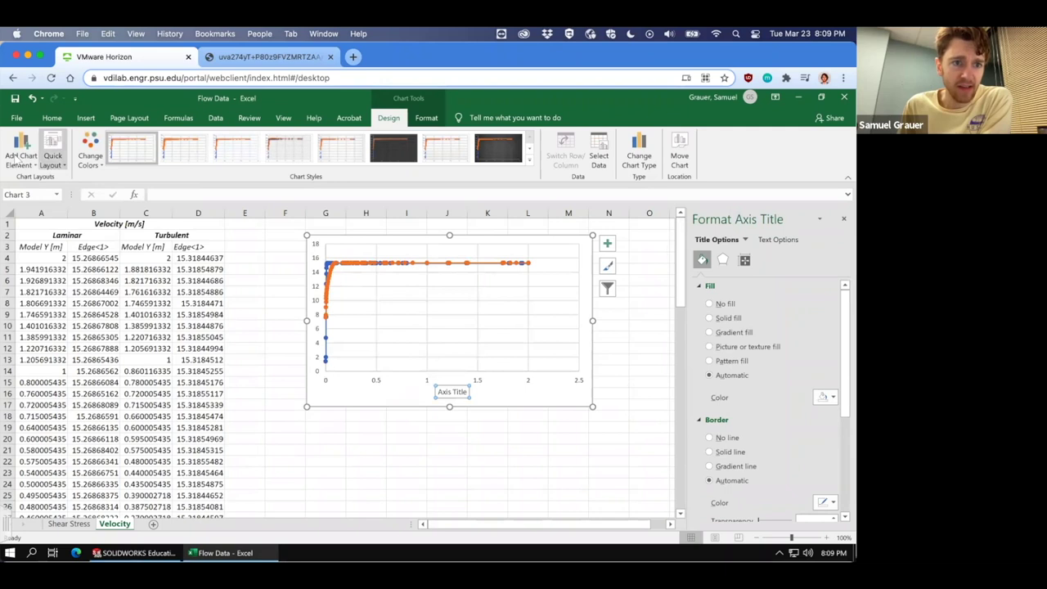
{"action": "left_click", "coordinate": [21, 155]}
{"action": "mouse_move", "coordinate": [45, 192]}
{"action": "left_click", "coordinate": [129, 227]}
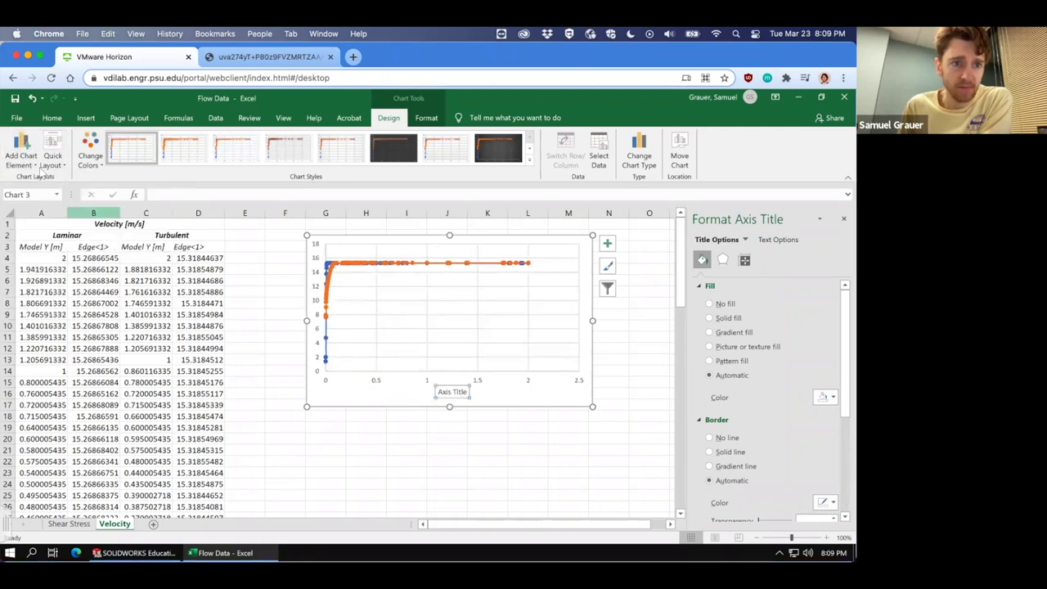
{"action": "left_click", "coordinate": [21, 156]}
{"action": "mouse_move", "coordinate": [49, 215]}
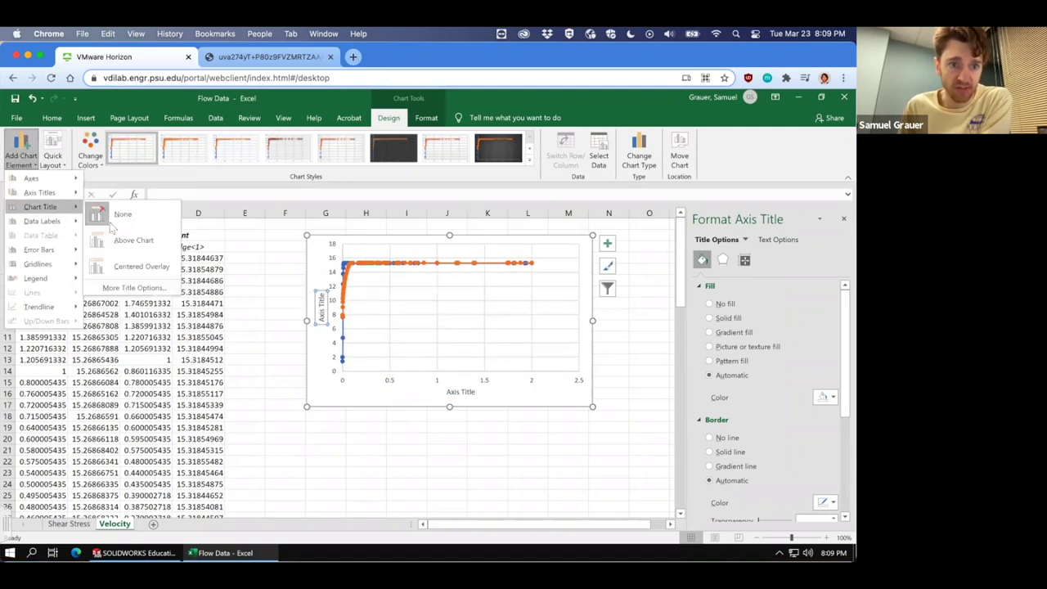
{"action": "left_click", "coordinate": [121, 248]}
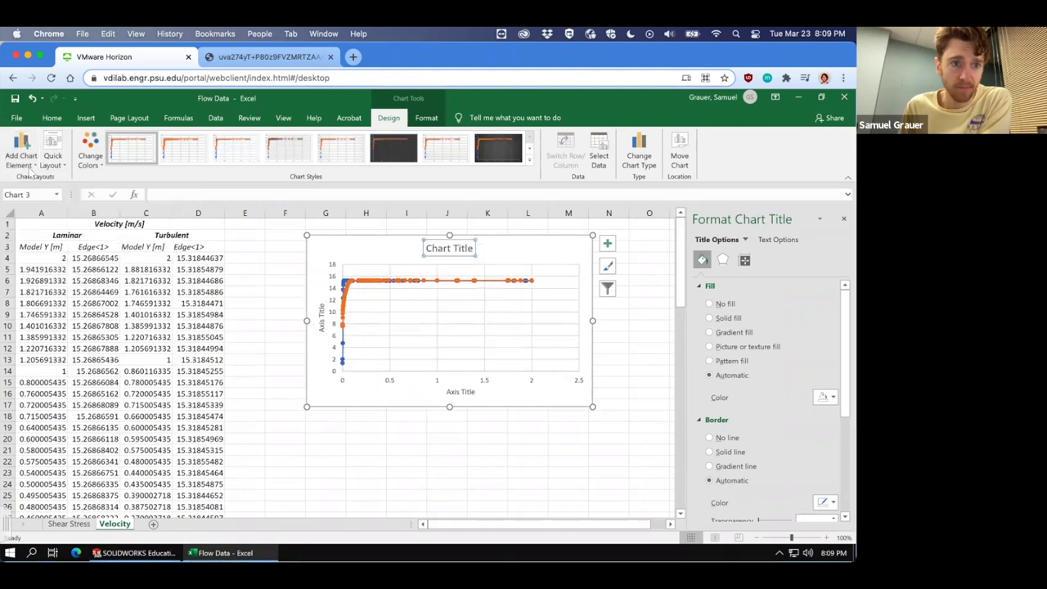
{"action": "left_click", "coordinate": [21, 156]}
{"action": "mouse_move", "coordinate": [45, 279]}
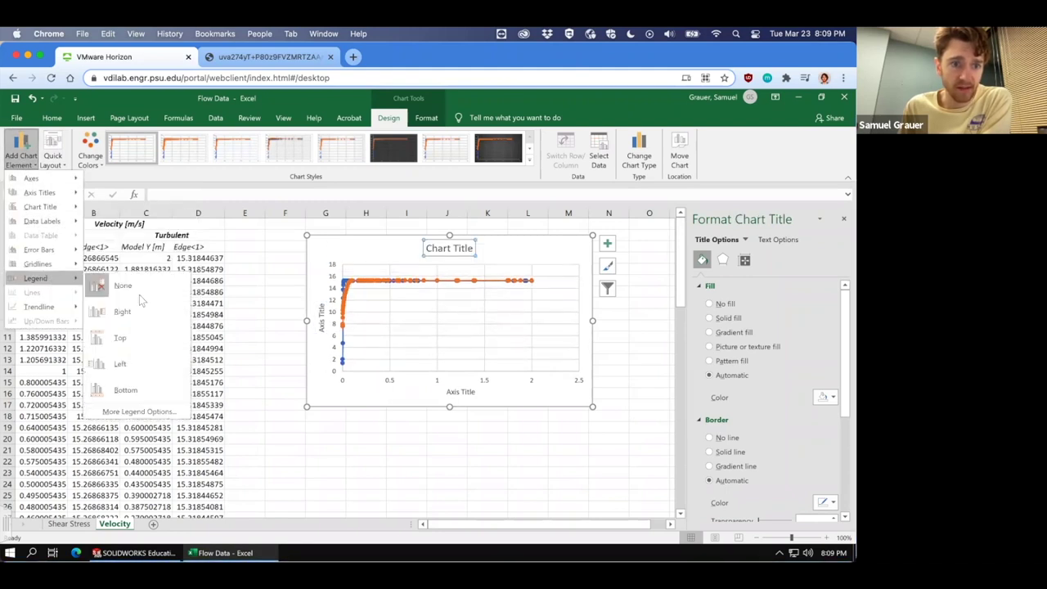
{"action": "left_click", "coordinate": [104, 319]}
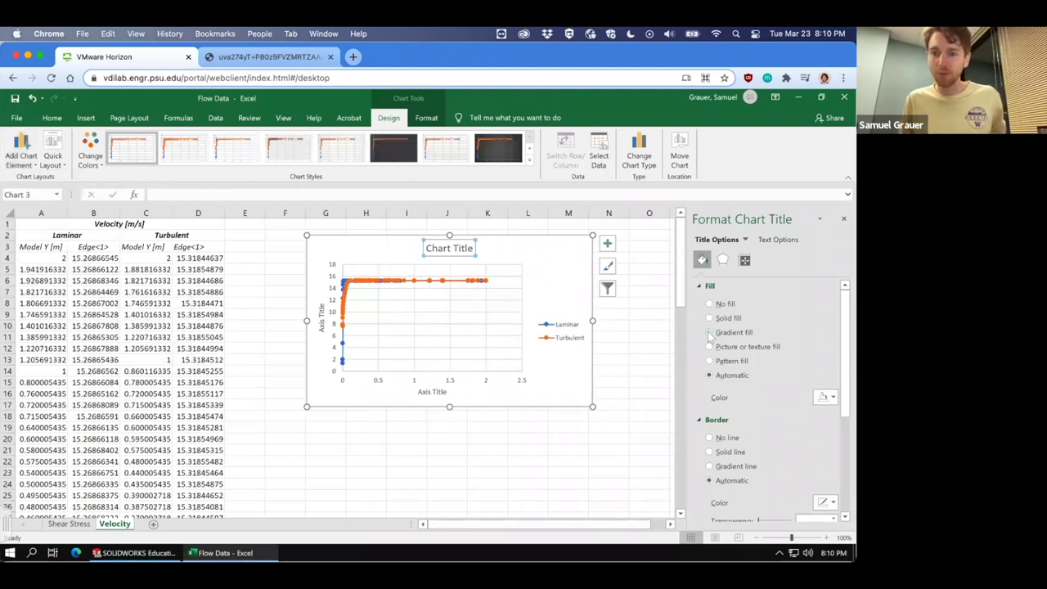
Give the legend a solid fill, let it overlap, and drag it into the plot's lower right
{"action": "left_click", "coordinate": [561, 329]}
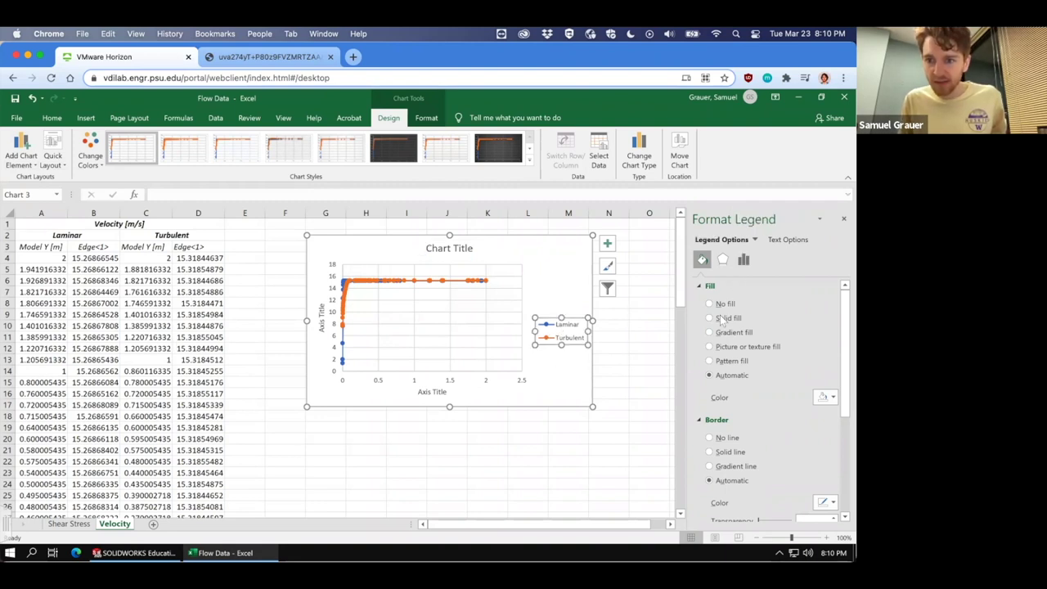
{"action": "left_click", "coordinate": [725, 318]}
{"action": "left_click", "coordinate": [744, 260]}
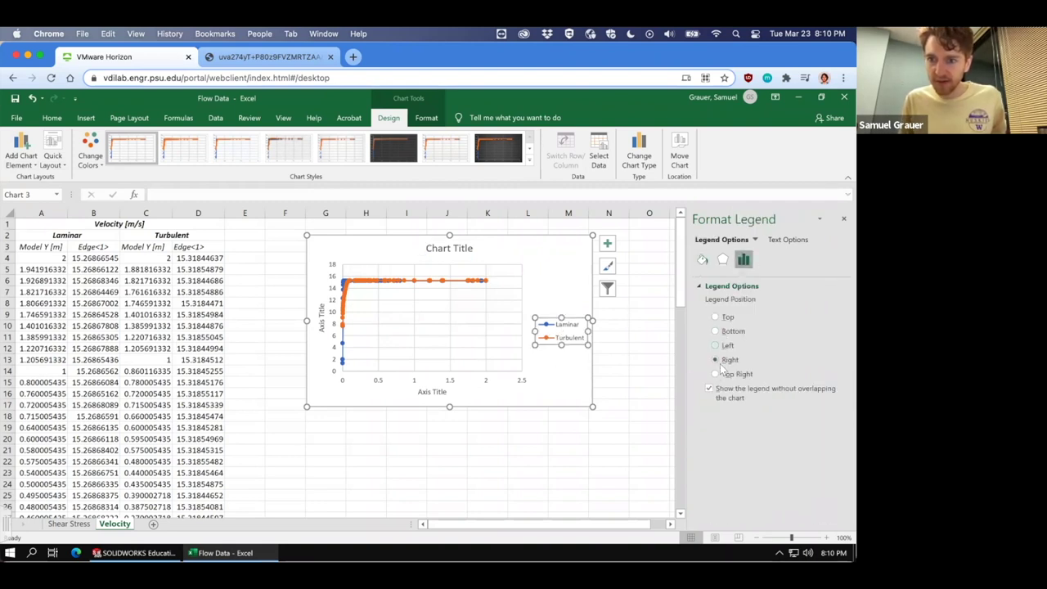
{"action": "left_click", "coordinate": [709, 388]}
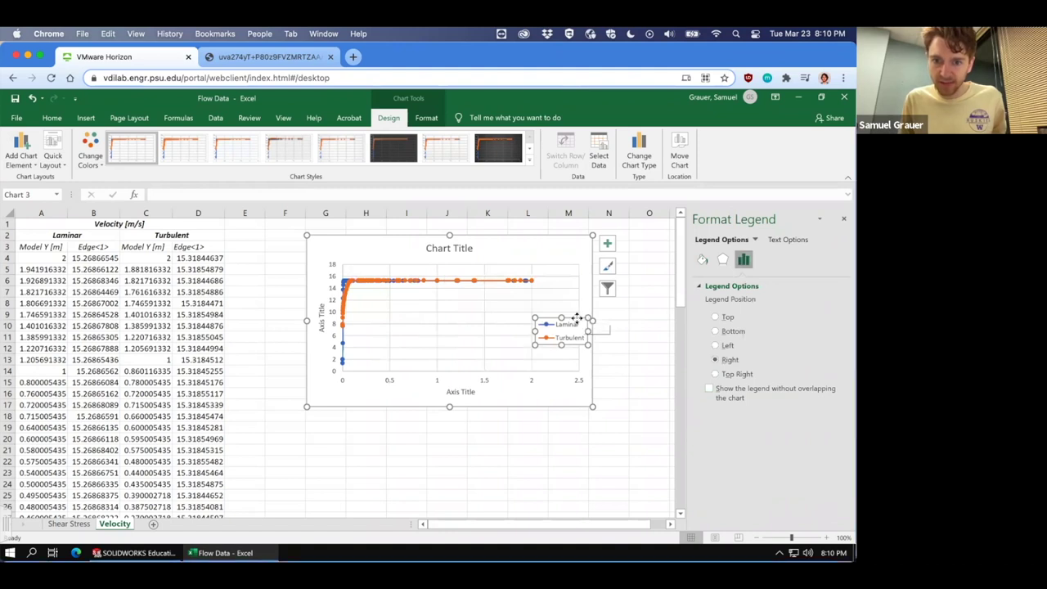
{"action": "left_click_drag", "start_coordinate": [582, 318], "coordinate": [555, 336]}
{"action": "left_click", "coordinate": [461, 391]}
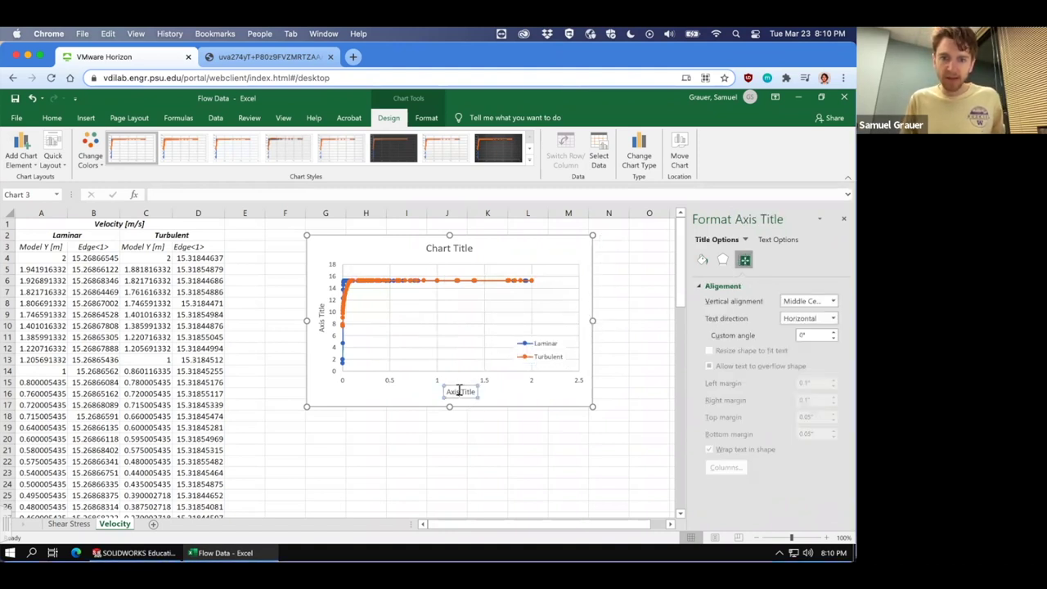
Label the horizontal axis 'x [m]' and the vertical axis 'Velocity [m/s]'
{"action": "triple_click", "coordinate": [460, 391]}
{"action": "type", "text": "x [m]"}
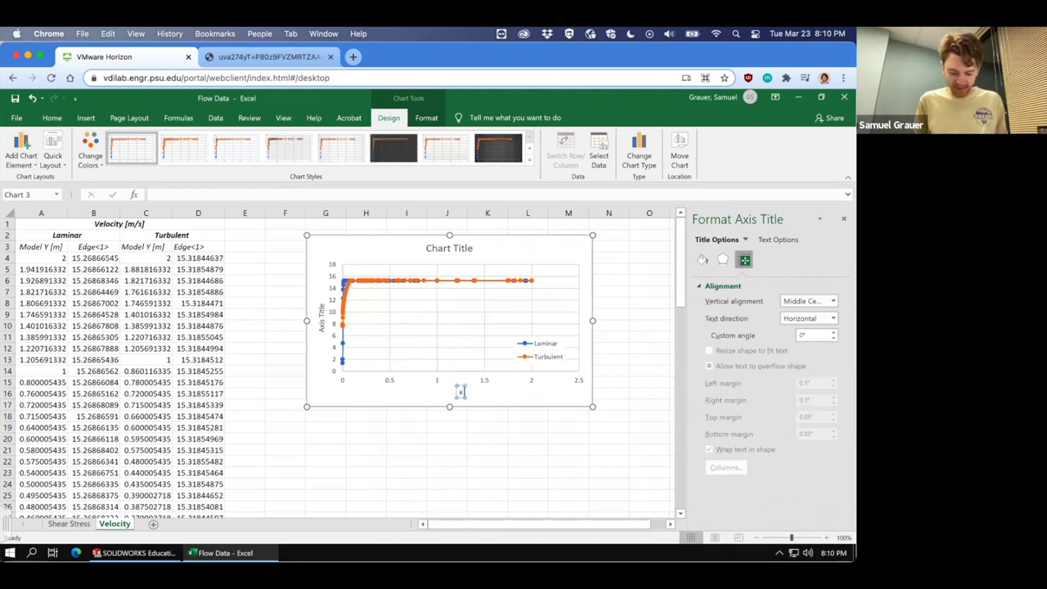
{"action": "left_click", "coordinate": [326, 324]}
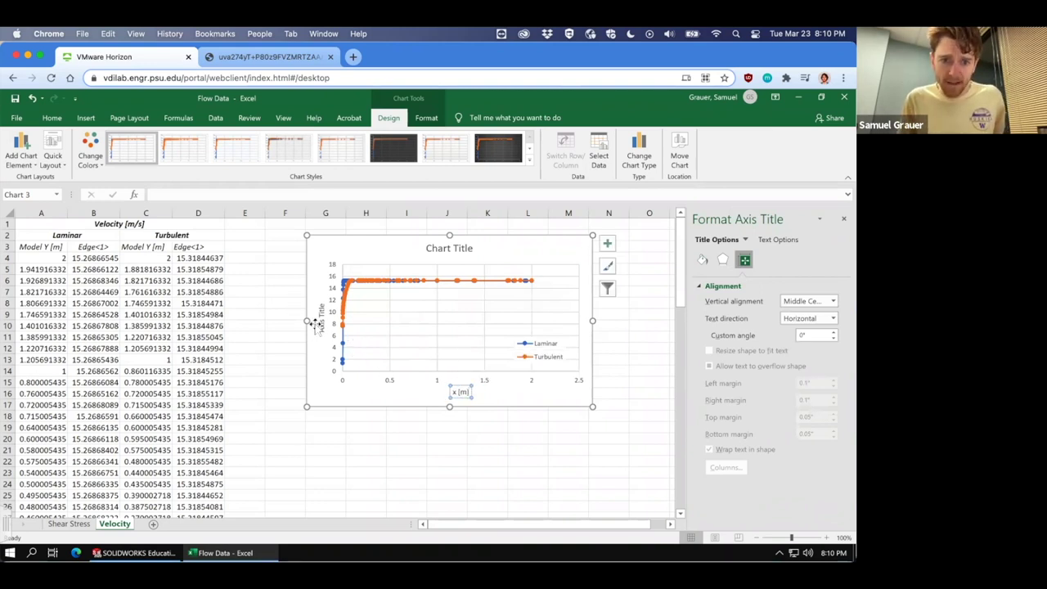
{"action": "left_click", "coordinate": [322, 324]}
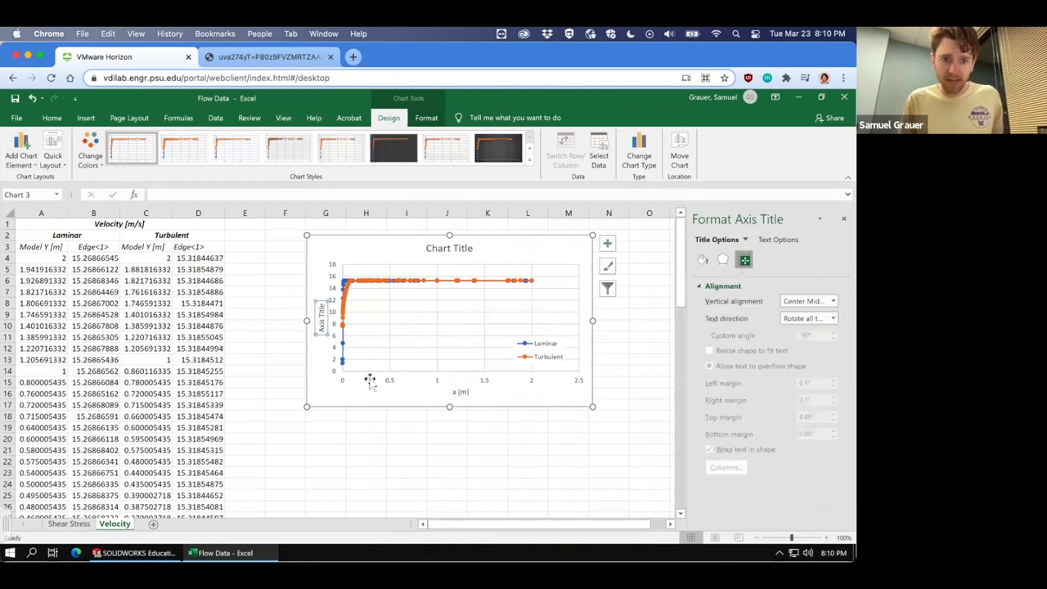
{"action": "triple_click", "coordinate": [322, 319]}
{"action": "type", "text": "Velocity [m/s]"}
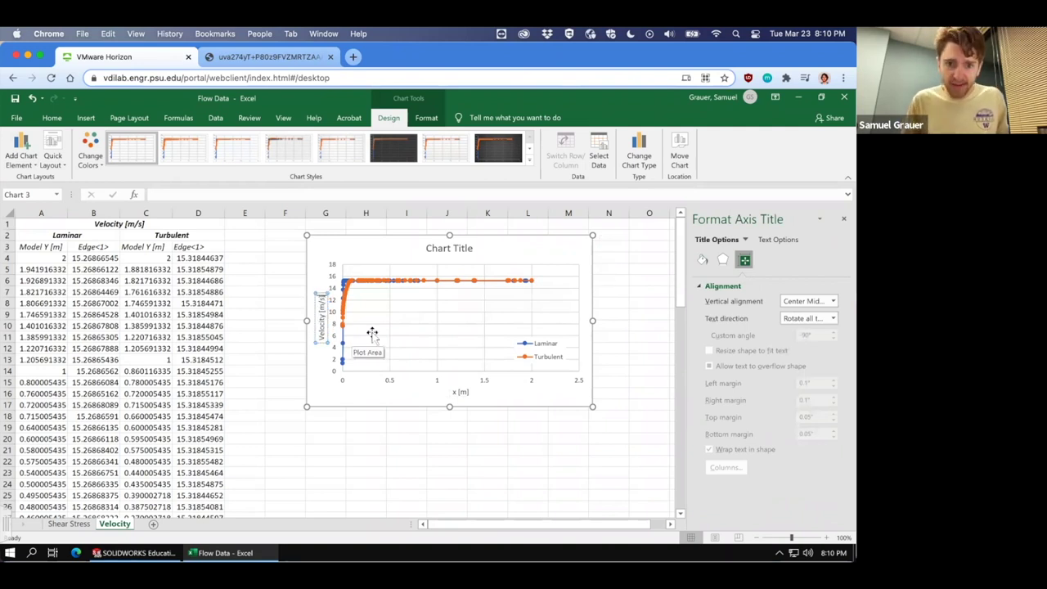
Title the chart 'Velocity Over a Flat Plate'
{"action": "triple_click", "coordinate": [437, 249]}
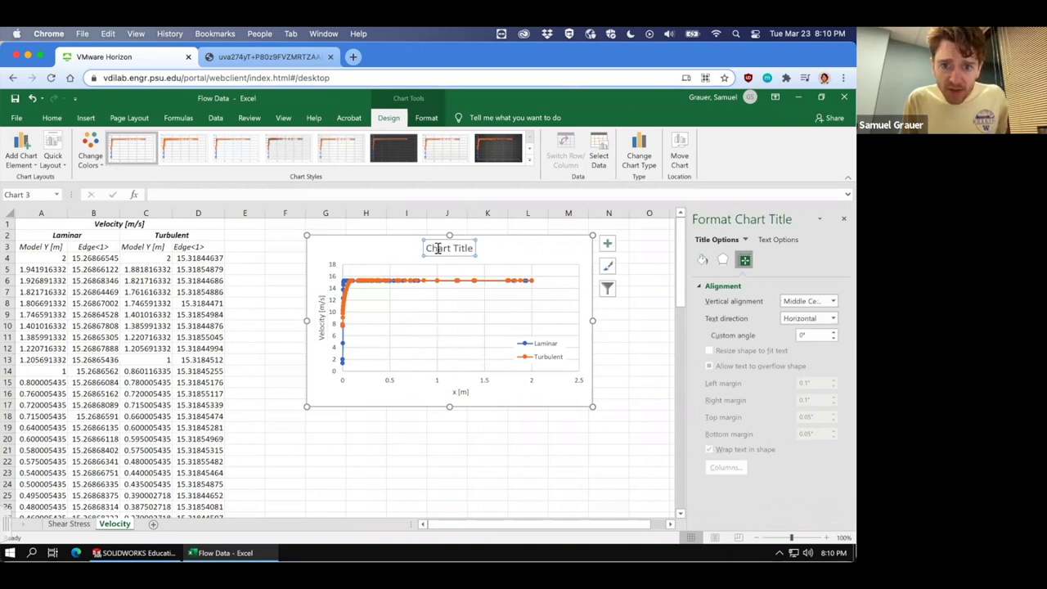
{"action": "type", "text": "Vel"}
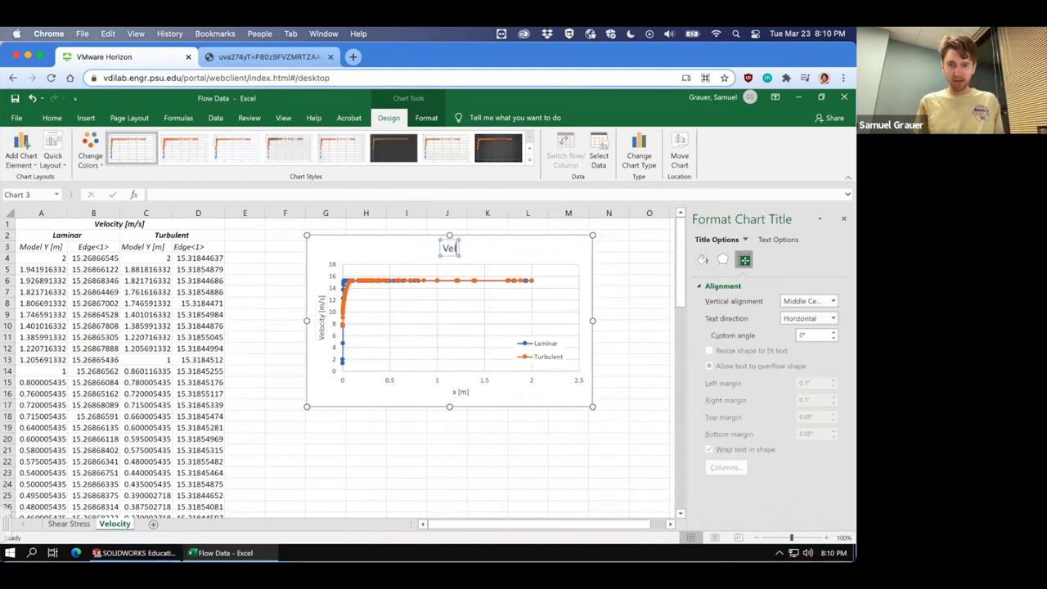
{"action": "type", "text": "ocity Ov"}
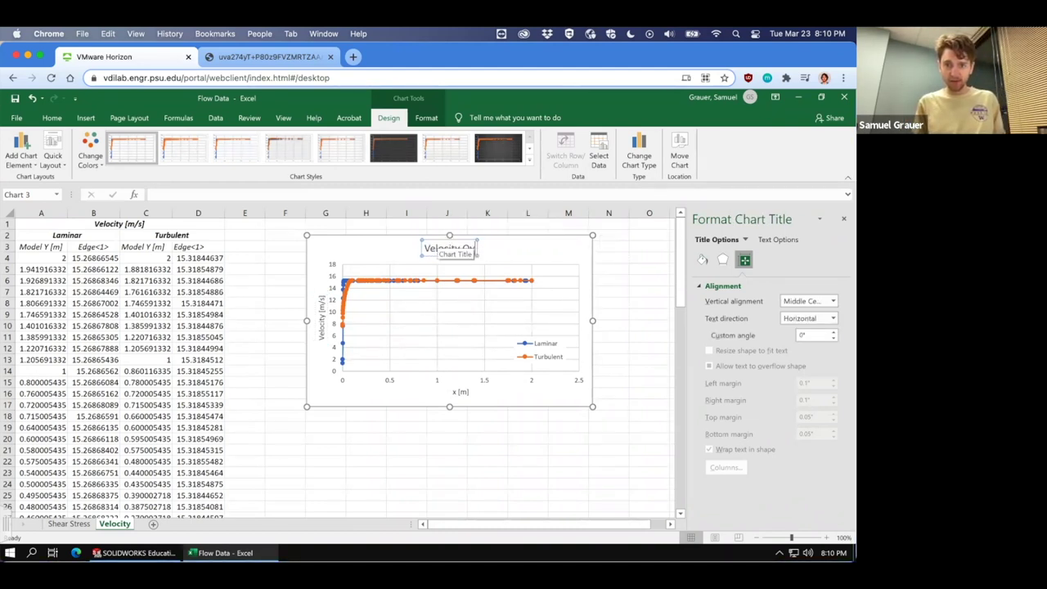
{"action": "type", "text": "er a Flat Plate"}
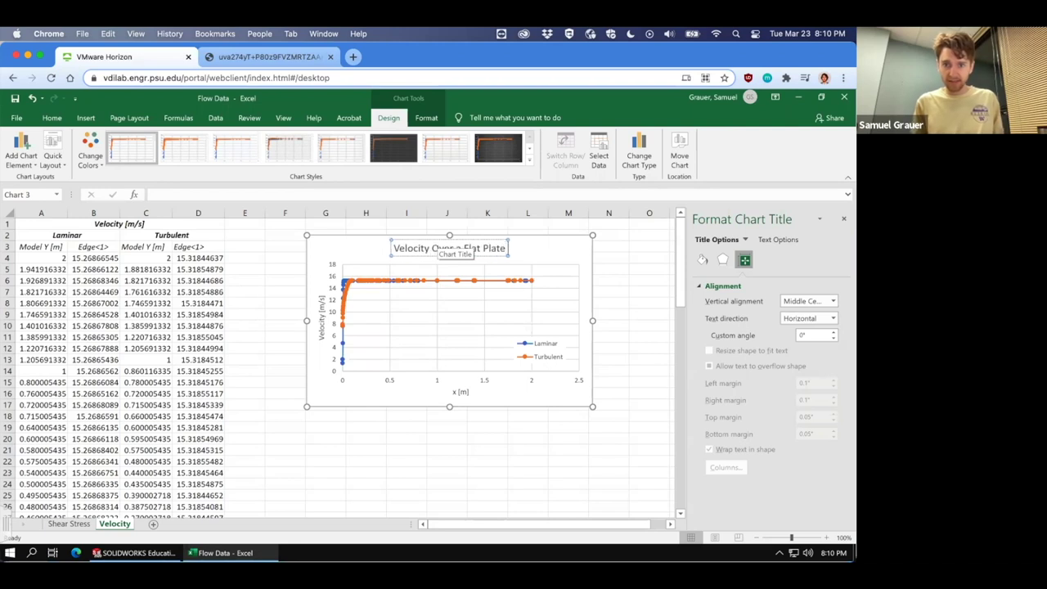
{"action": "left_click", "coordinate": [627, 278]}
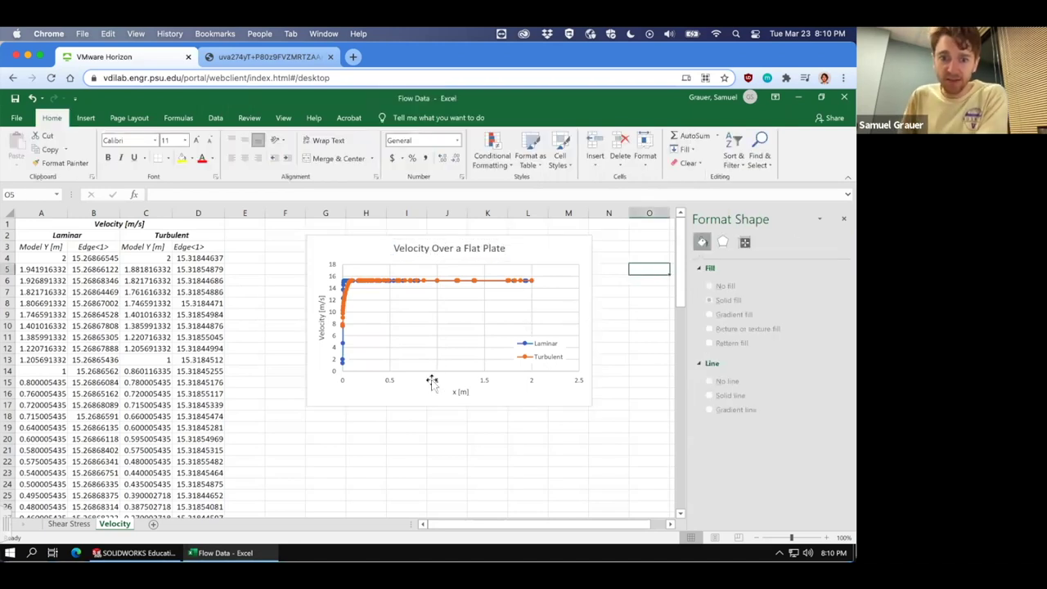
Set the horizontal axis maximum bound to 0.15, trying 0.2 first
{"action": "left_click", "coordinate": [432, 381]}
{"action": "left_click", "coordinate": [340, 378]}
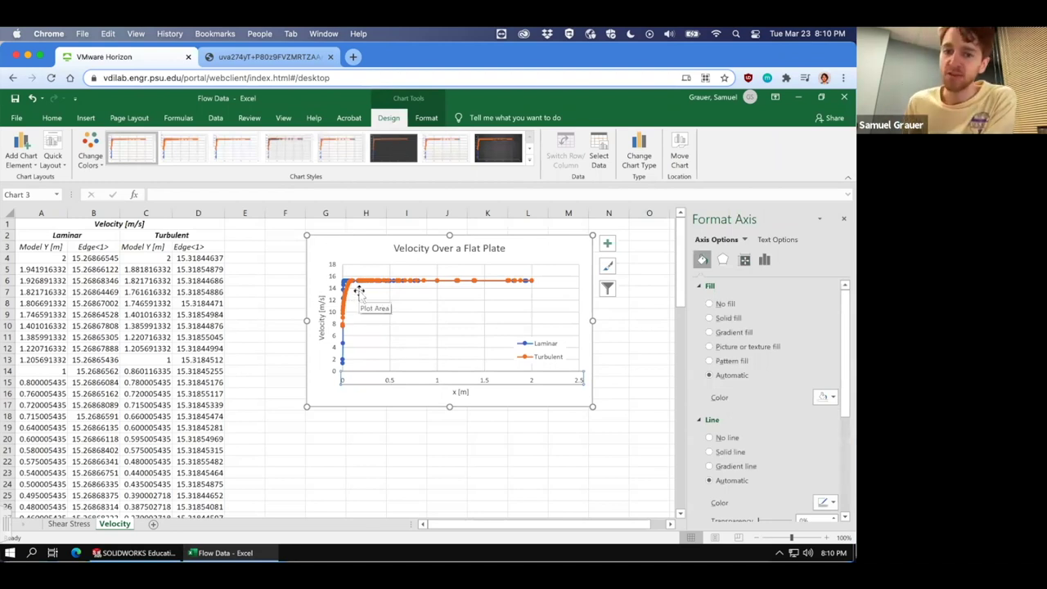
{"action": "left_click", "coordinate": [764, 259]}
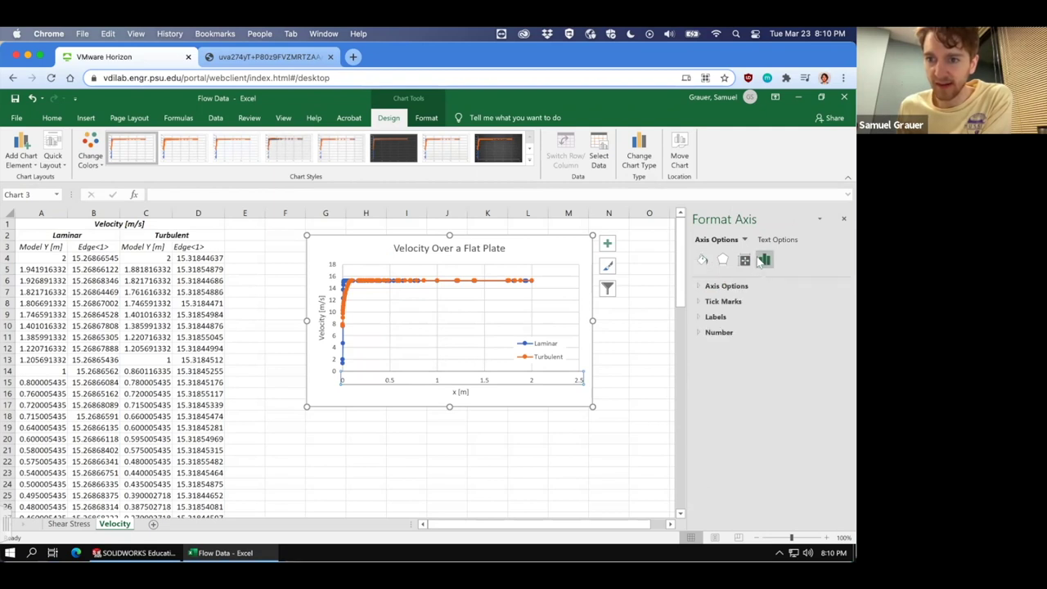
{"action": "left_click", "coordinate": [721, 286]}
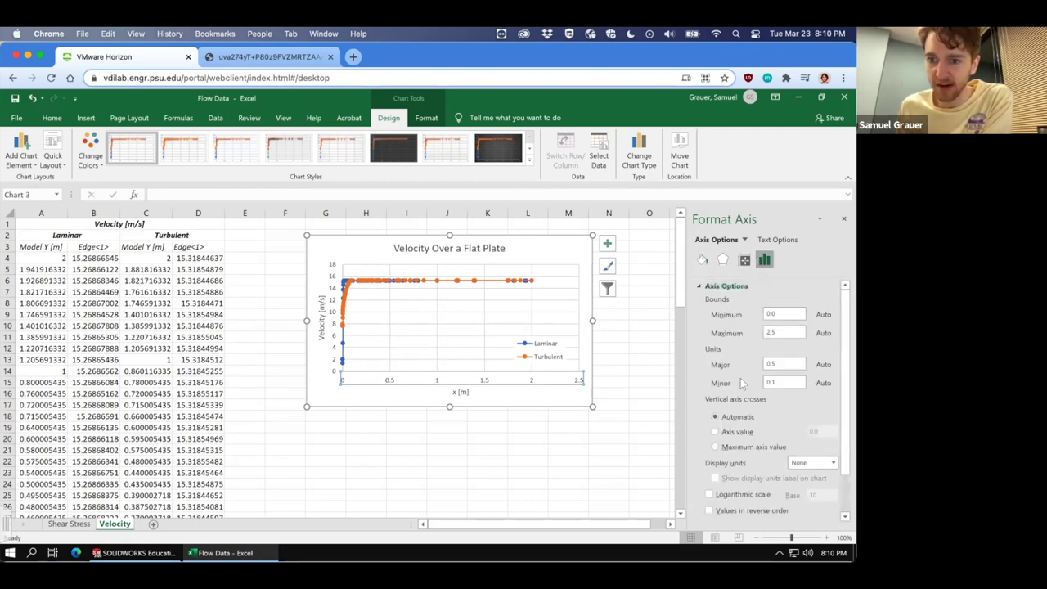
{"action": "double_click", "coordinate": [789, 332]}
{"action": "key", "text": "BackSpace"}
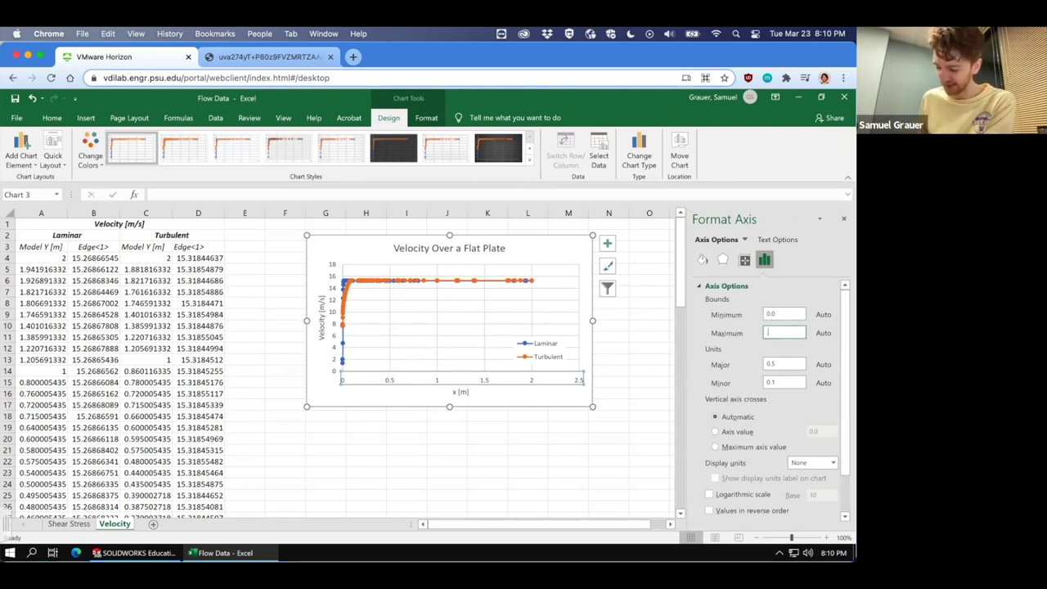
{"action": "type", "text": "0.2"}
{"action": "key", "text": "Return"}
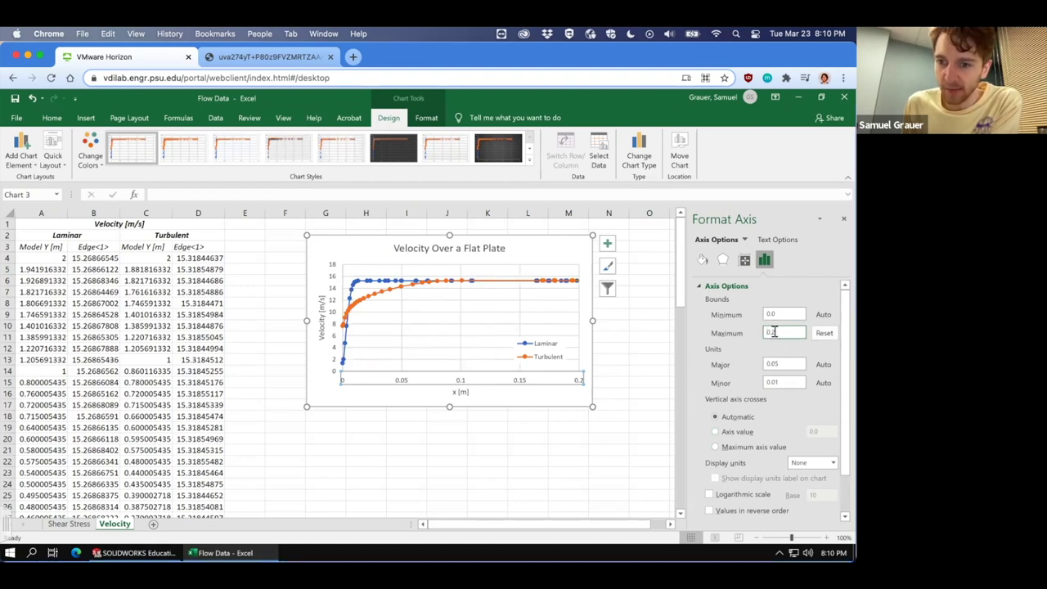
{"action": "left_click_drag", "start_coordinate": [773, 332], "coordinate": [848, 374]}
{"action": "type", "text": "15"}
{"action": "key", "text": "Return"}
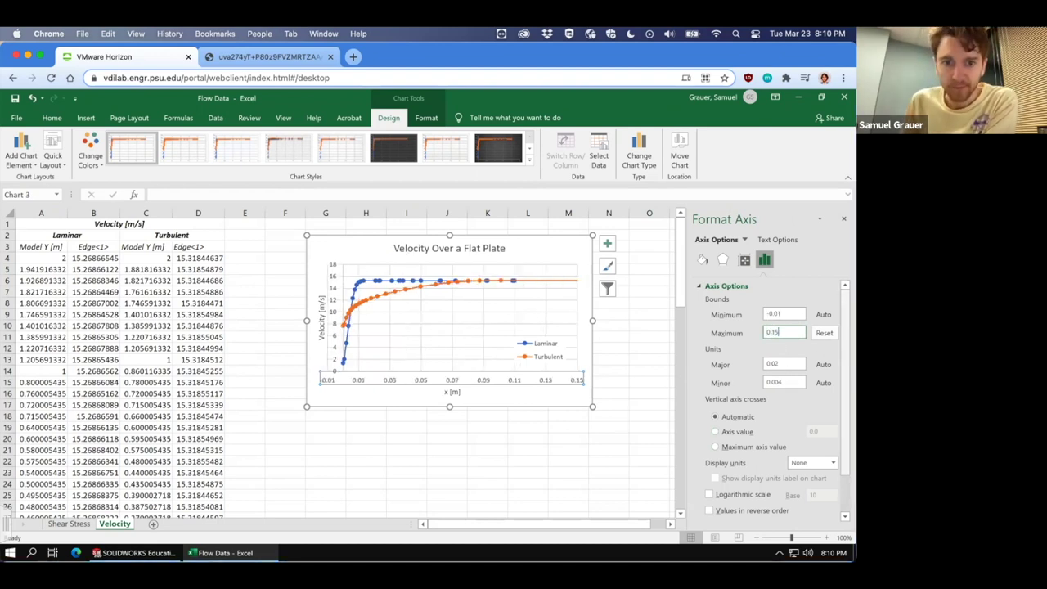
{"action": "left_click", "coordinate": [270, 257]}
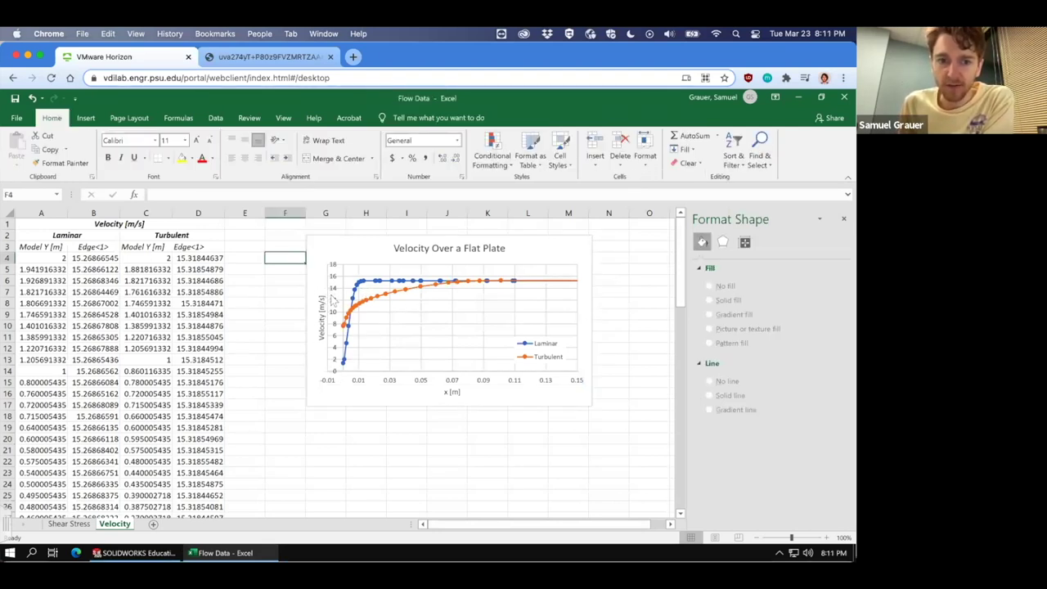
Change the horizontal axis minimum bound from -0.01 to 0.0
{"action": "left_click", "coordinate": [360, 381]}
{"action": "triple_click", "coordinate": [777, 313]}
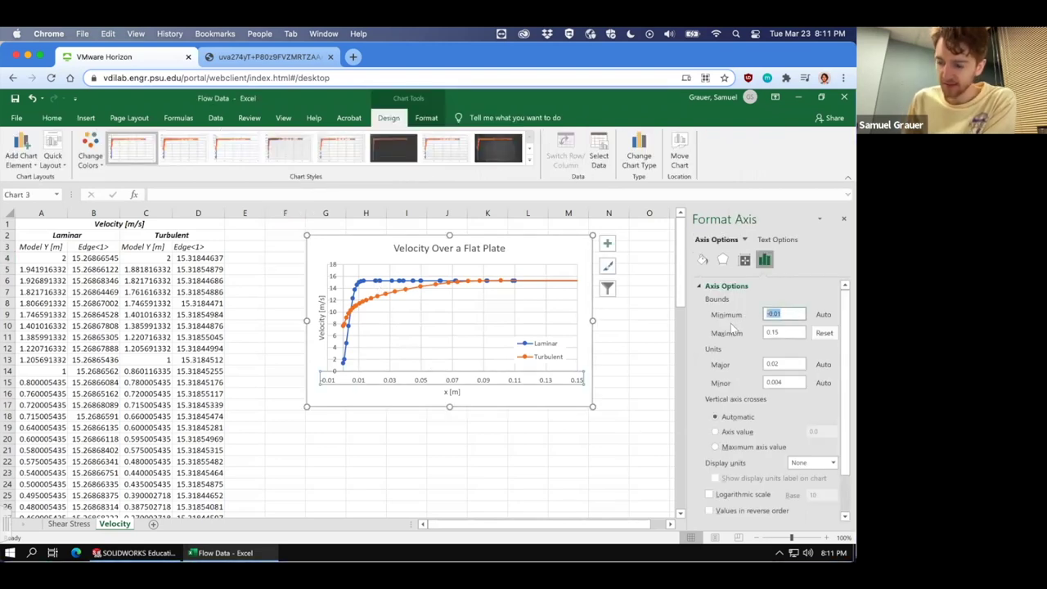
{"action": "type", "text": "0.0"}
{"action": "key", "text": "Return"}
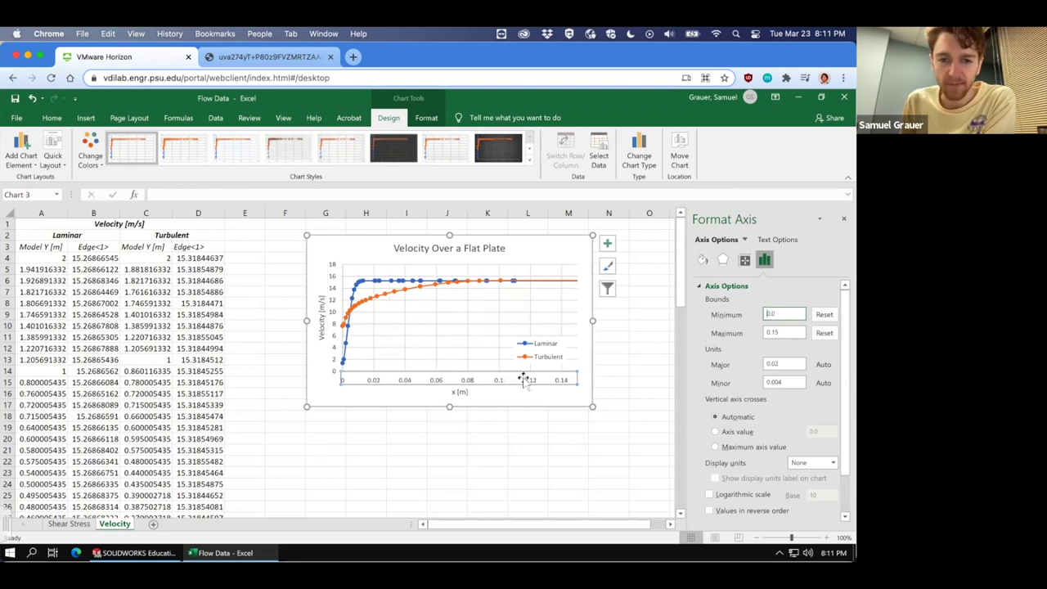
{"action": "left_click", "coordinate": [444, 449]}
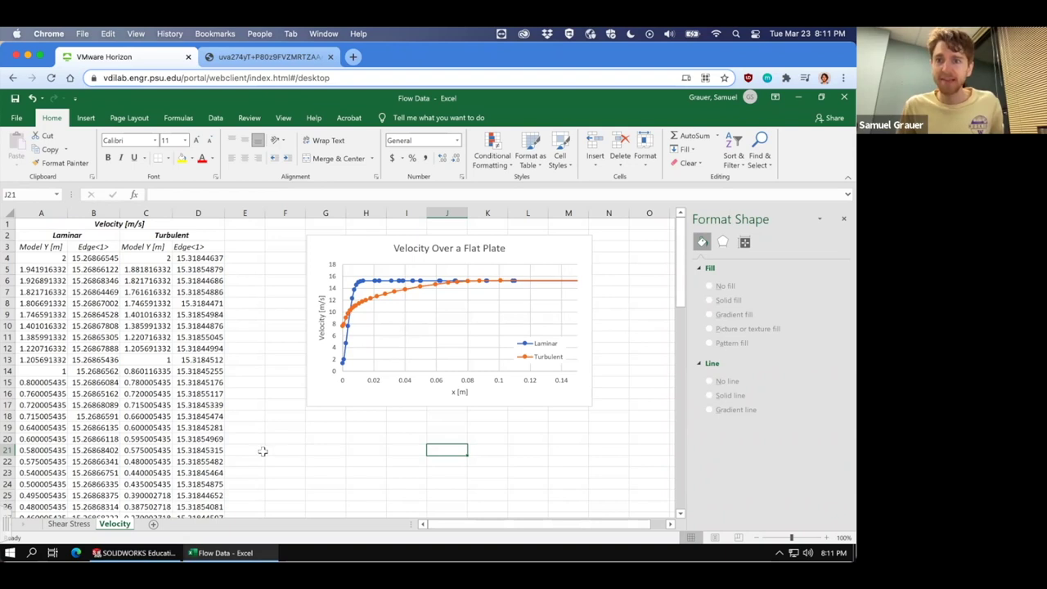
{"action": "left_click", "coordinate": [79, 525]}
Nudge the velocity chart slightly left on the Velocity sheet, then display the Shear Stress sheet
{"action": "mouse_move", "coordinate": [334, 343]}
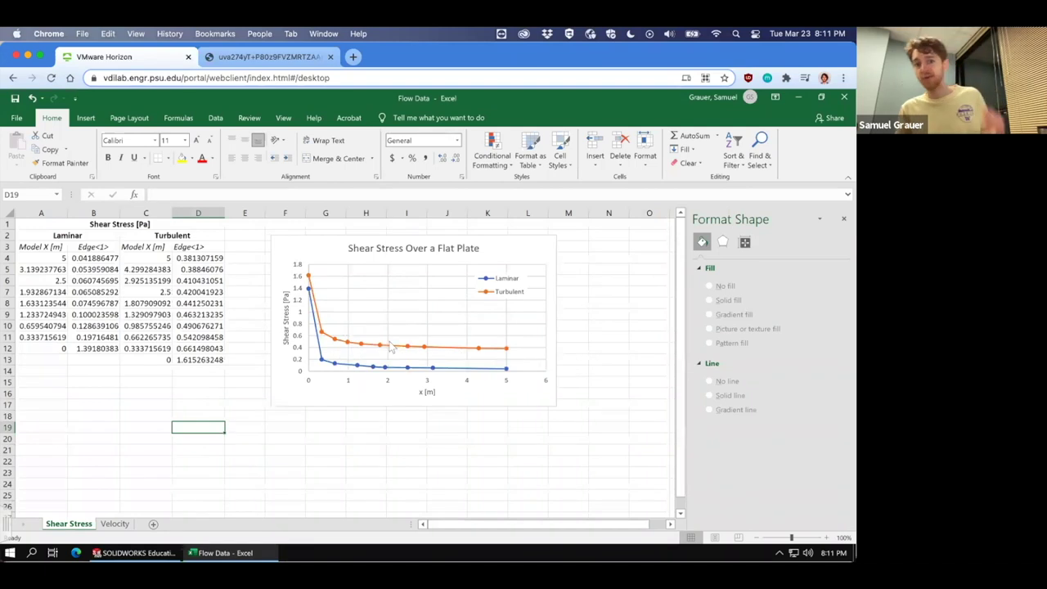
{"action": "left_click", "coordinate": [115, 524]}
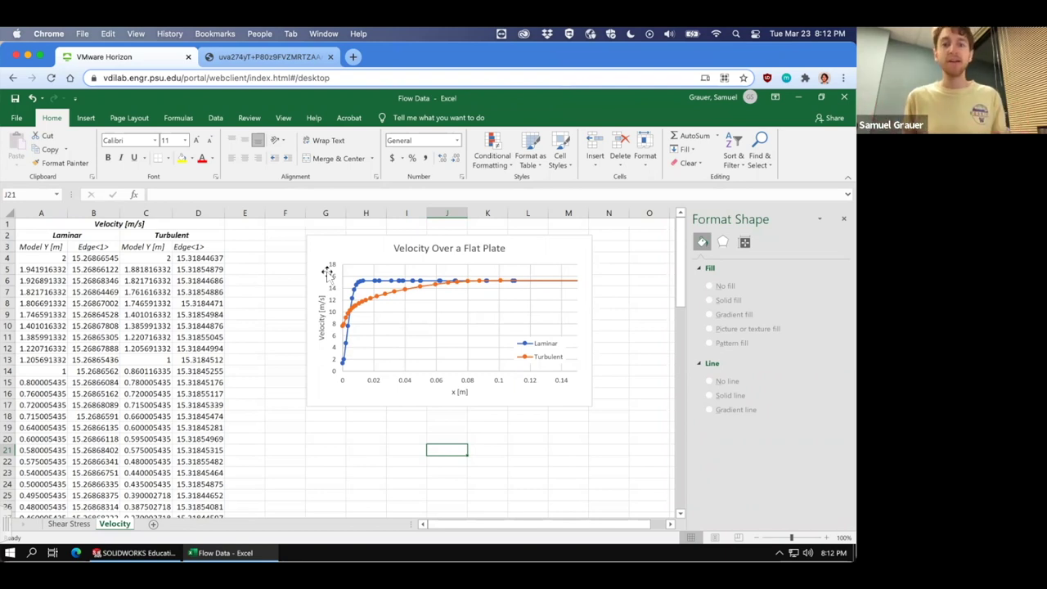
{"action": "mouse_move", "coordinate": [345, 323]}
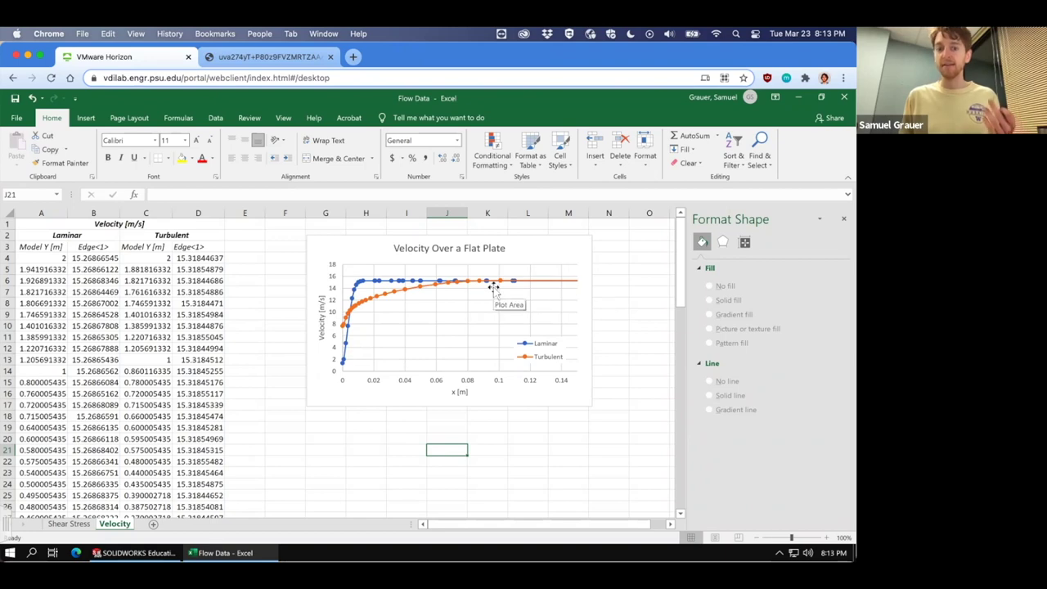
{"action": "left_click_drag", "start_coordinate": [310, 248], "coordinate": [262, 248]}
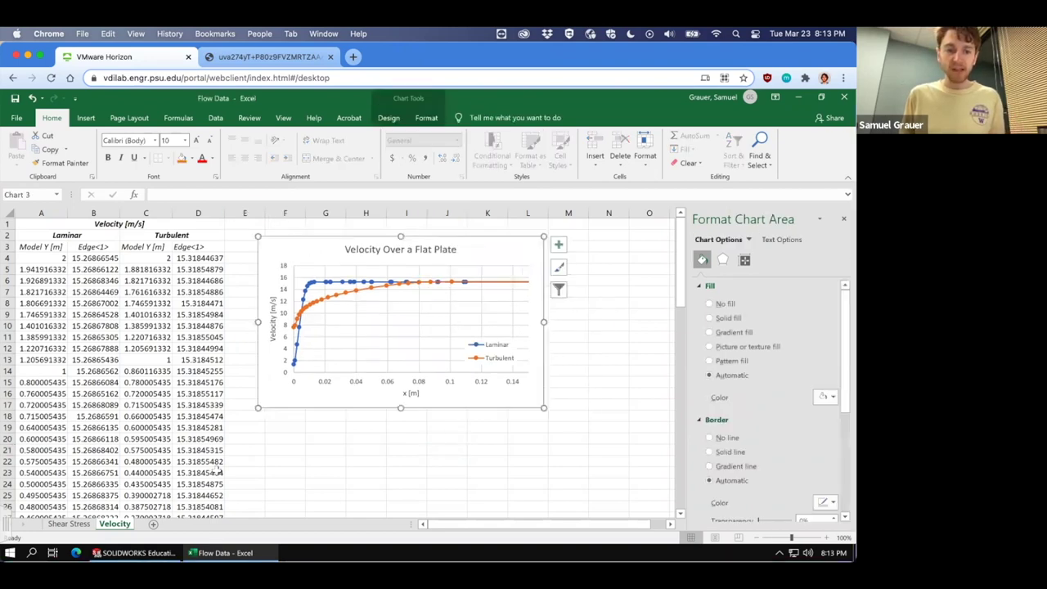
{"action": "left_click", "coordinate": [74, 523]}
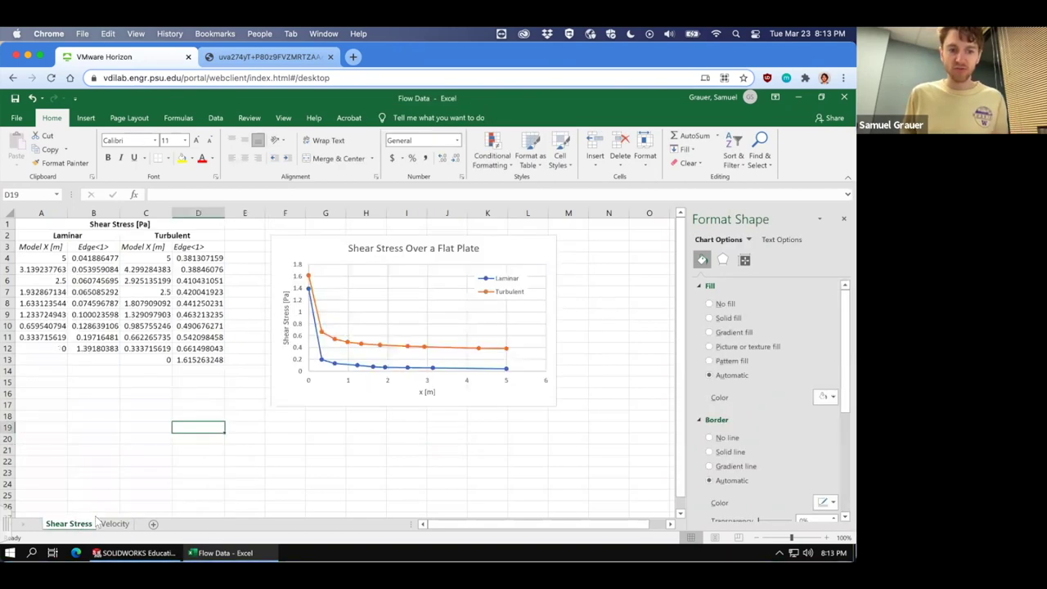
{"action": "left_click", "coordinate": [207, 470]}
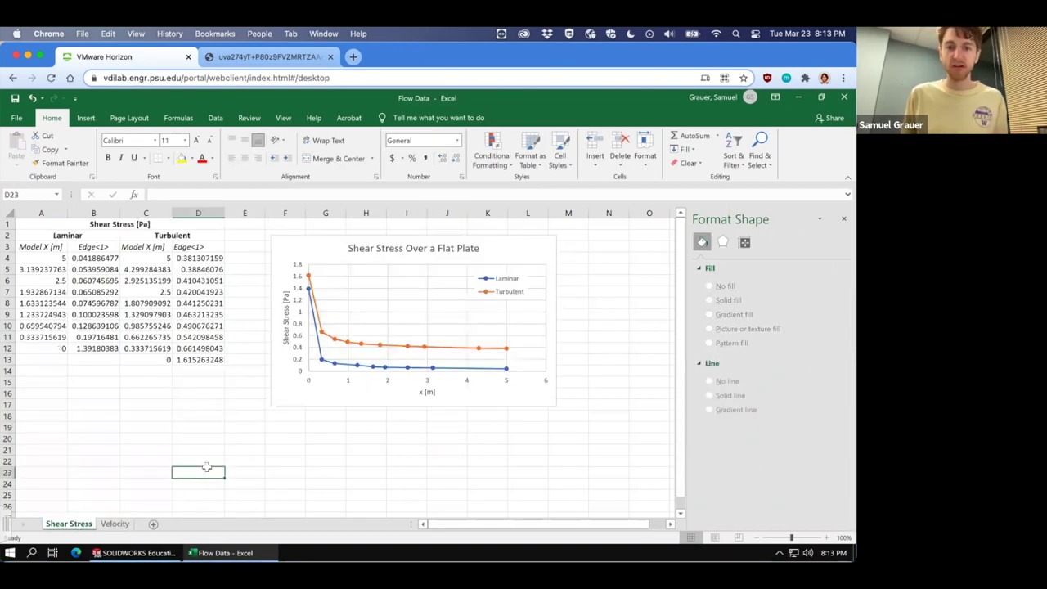
View the laminar/turbulent velocity profile image tab in Chrome, then close it
{"action": "left_click", "coordinate": [276, 57]}
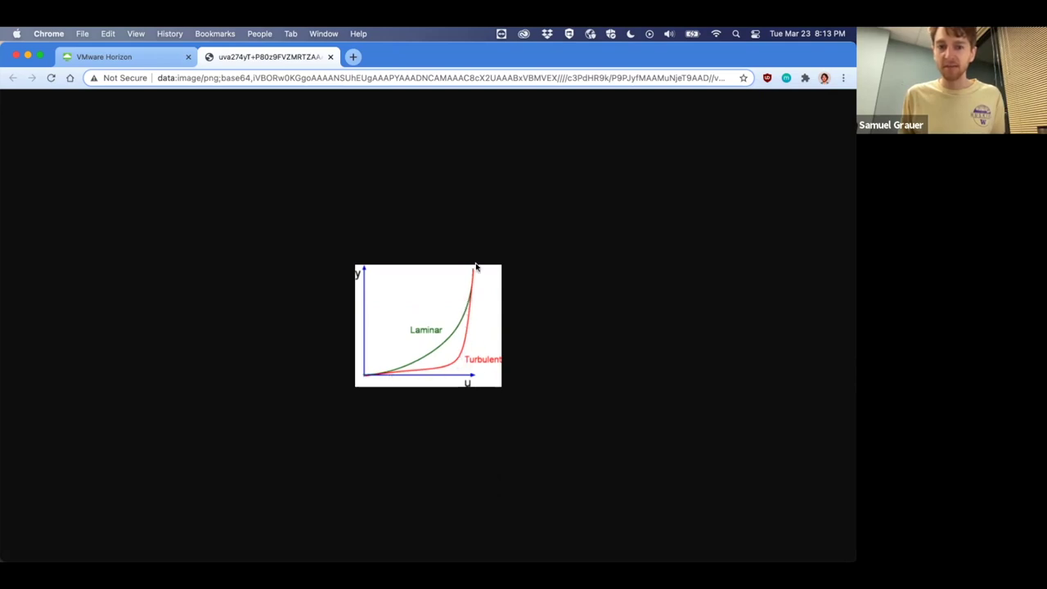
{"action": "left_click", "coordinate": [330, 57]}
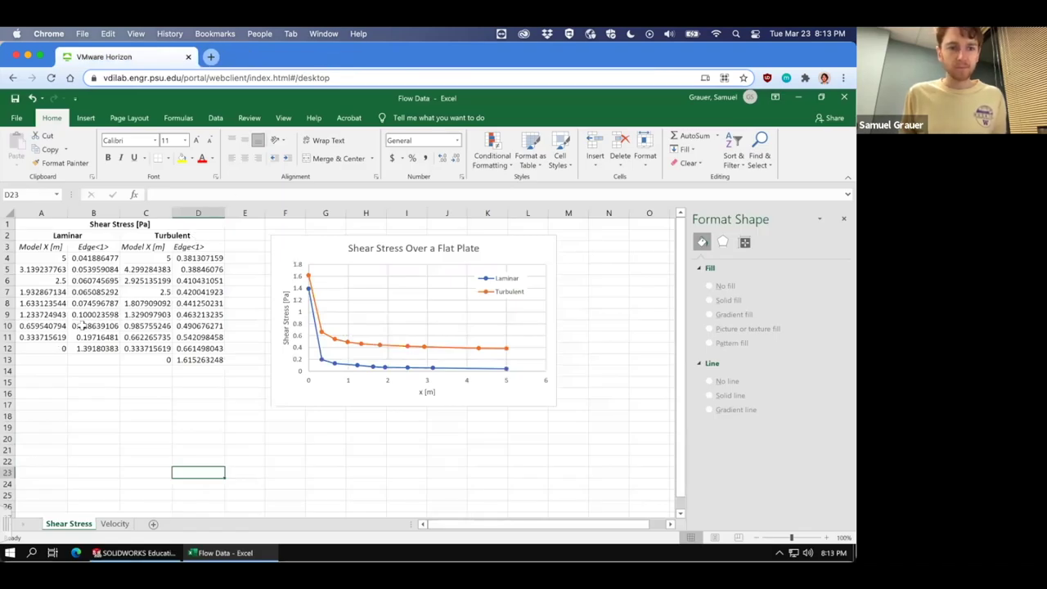
Insert a new blank worksheet, keeping the Velocity tab's name after a mistaken rename
{"action": "left_click", "coordinate": [152, 524]}
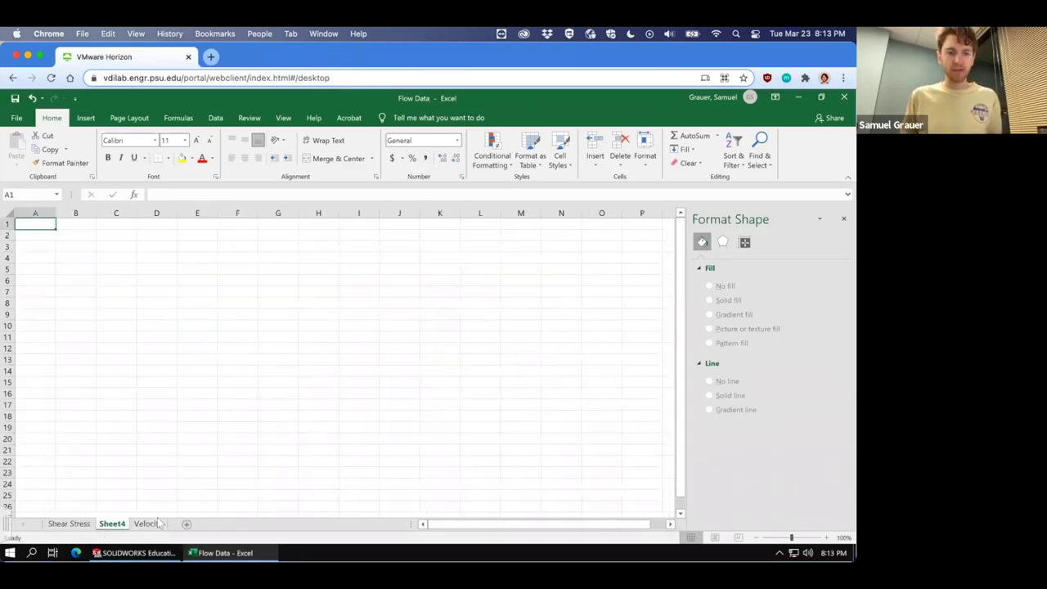
{"action": "left_click", "coordinate": [152, 524]}
{"action": "double_click", "coordinate": [149, 524]}
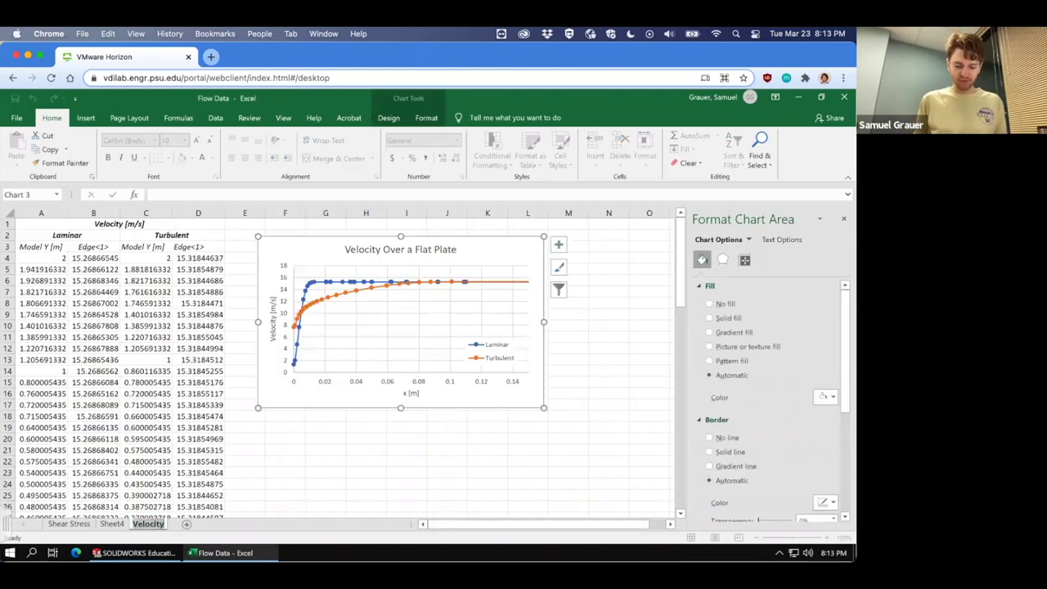
{"action": "type", "text": "Skin"}
{"action": "key", "text": "BackSpace"}
{"action": "key", "text": "BackSpace"}
{"action": "key", "text": "BackSpace"}
{"action": "key", "text": "BackSpace"}
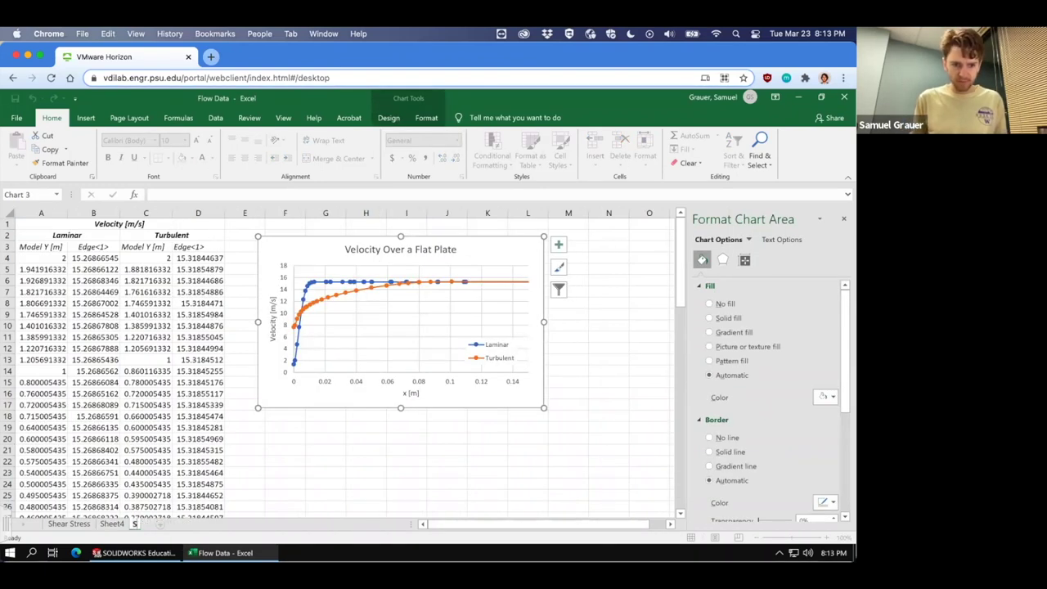
{"action": "type", "text": "Velocity"}
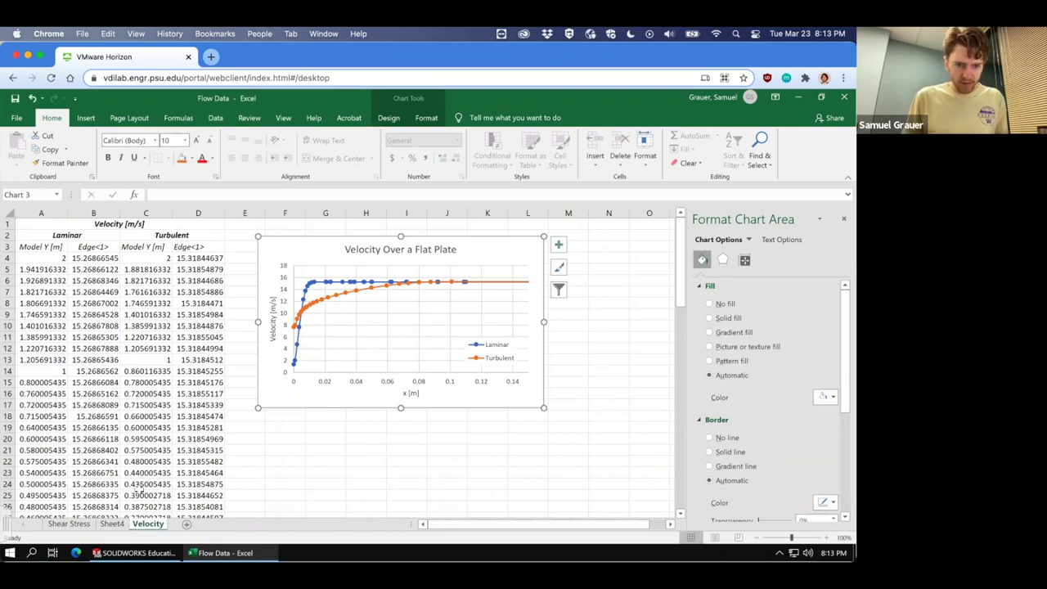
Rename Sheet4 to 'Skin Friction' and move it after the Velocity sheet
{"action": "left_click", "coordinate": [112, 524]}
{"action": "double_click", "coordinate": [117, 524]}
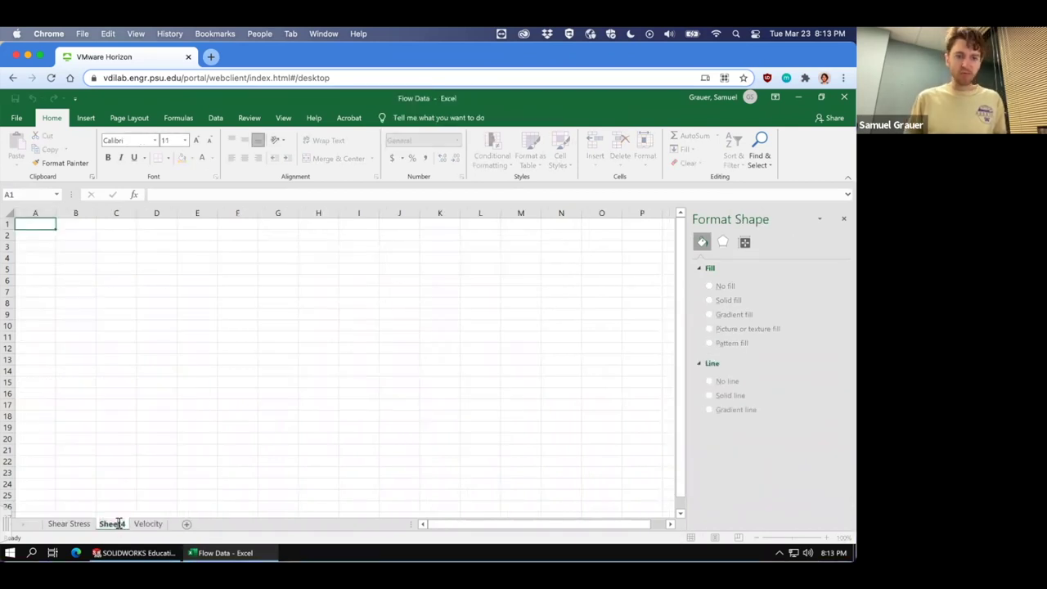
{"action": "type", "text": "Skin Friction"}
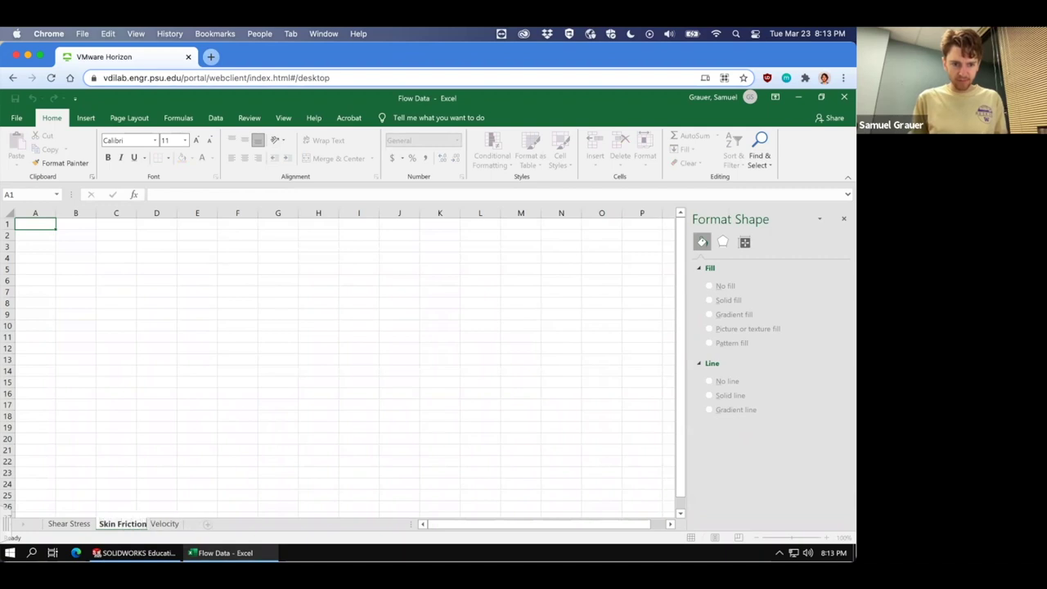
{"action": "key", "text": "Return"}
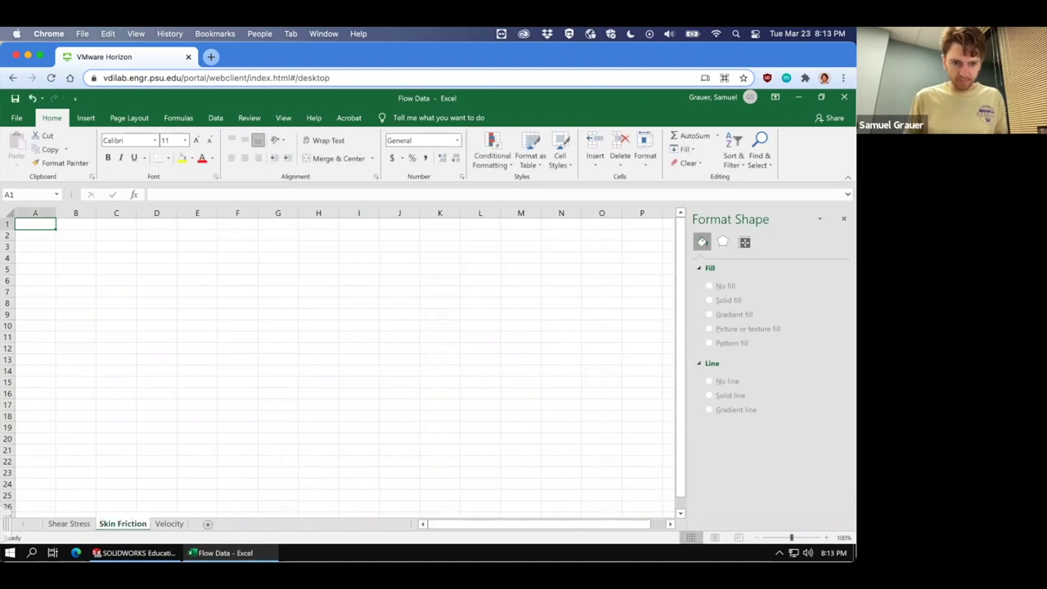
{"action": "left_click_drag", "start_coordinate": [175, 528], "coordinate": [195, 527]}
Copy the Shear Stress table A1:D13 and paste it into cell A1 of Skin Friction
{"action": "left_click", "coordinate": [69, 523]}
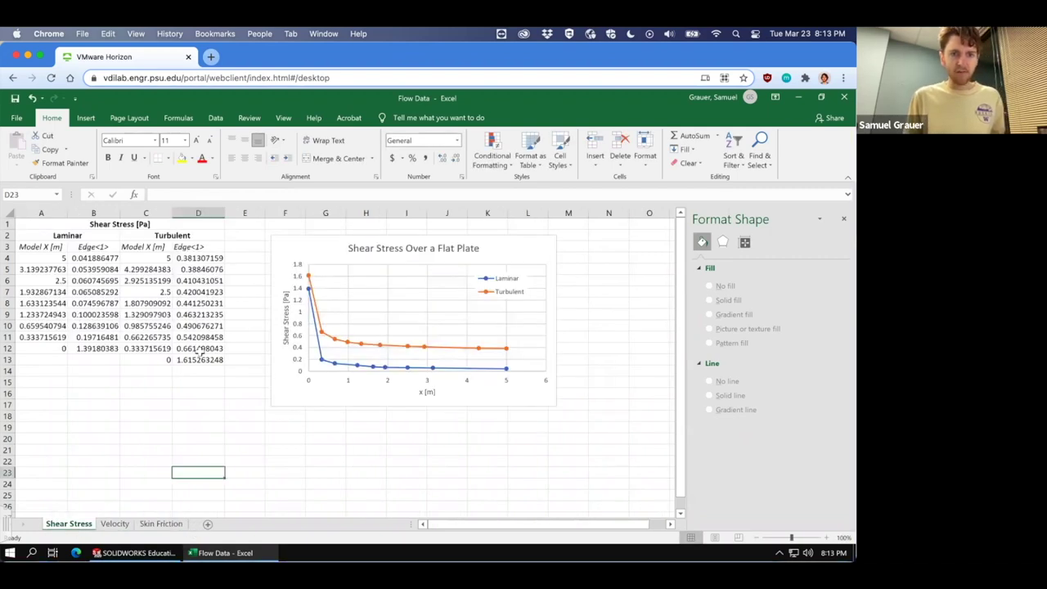
{"action": "left_click", "coordinate": [201, 360]}
{"action": "key", "text": "ctrl+a"}
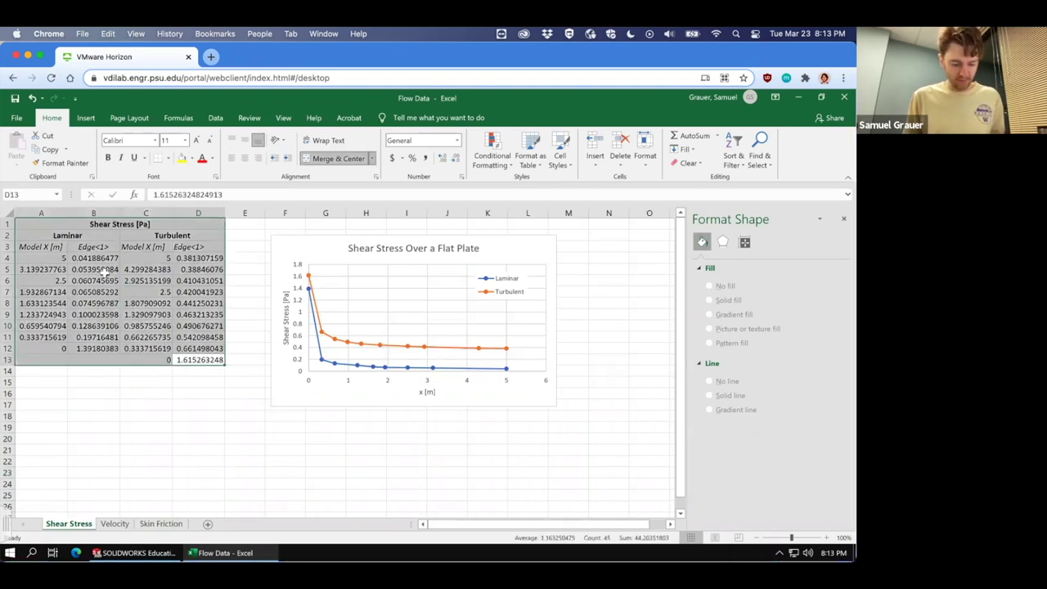
{"action": "right_click", "coordinate": [123, 350]}
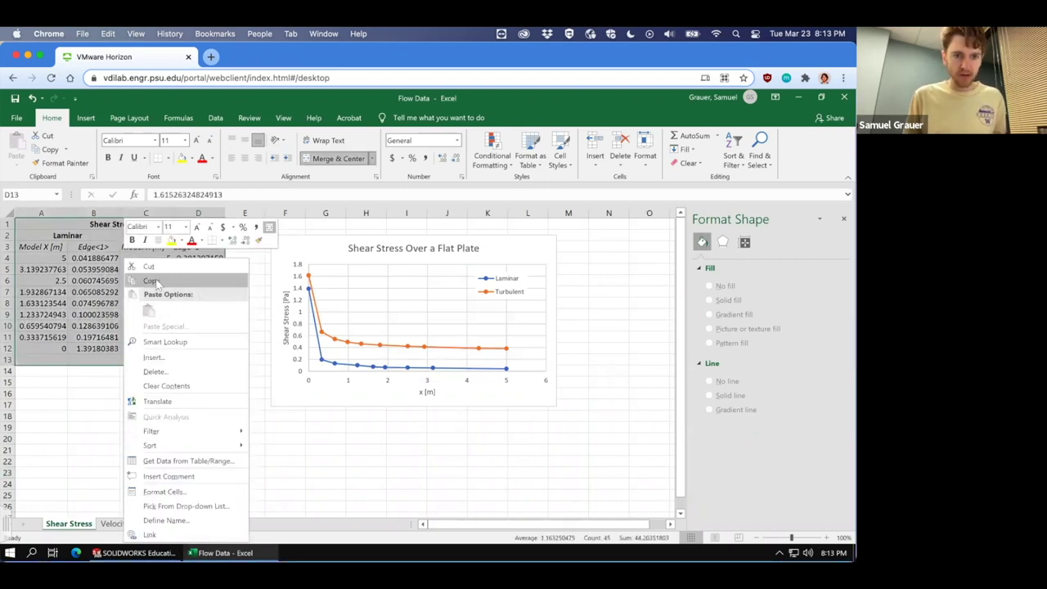
{"action": "left_click", "coordinate": [155, 283]}
{"action": "left_click", "coordinate": [161, 523]}
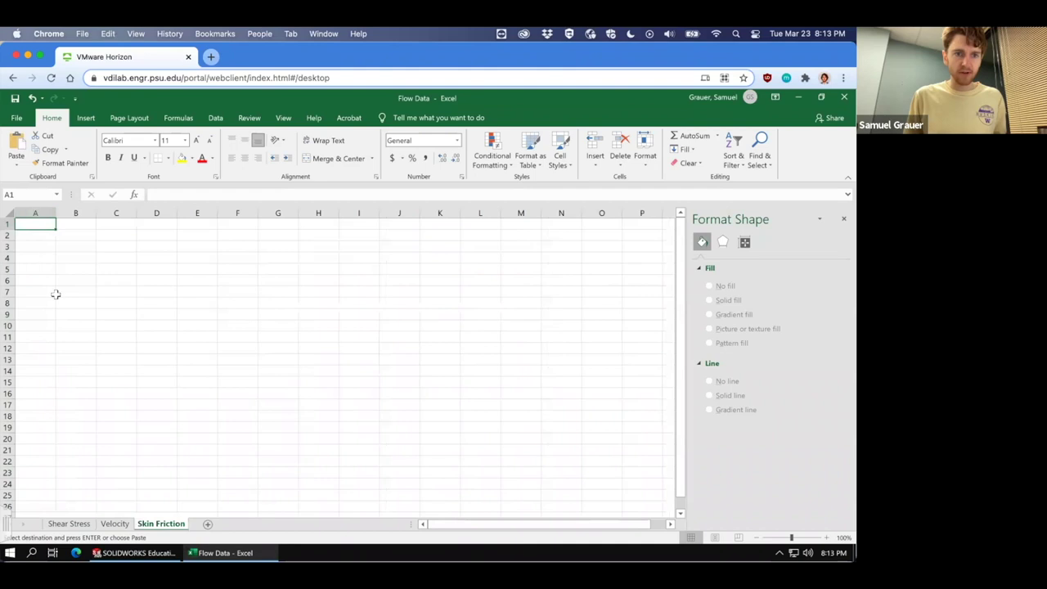
{"action": "right_click", "coordinate": [35, 227]}
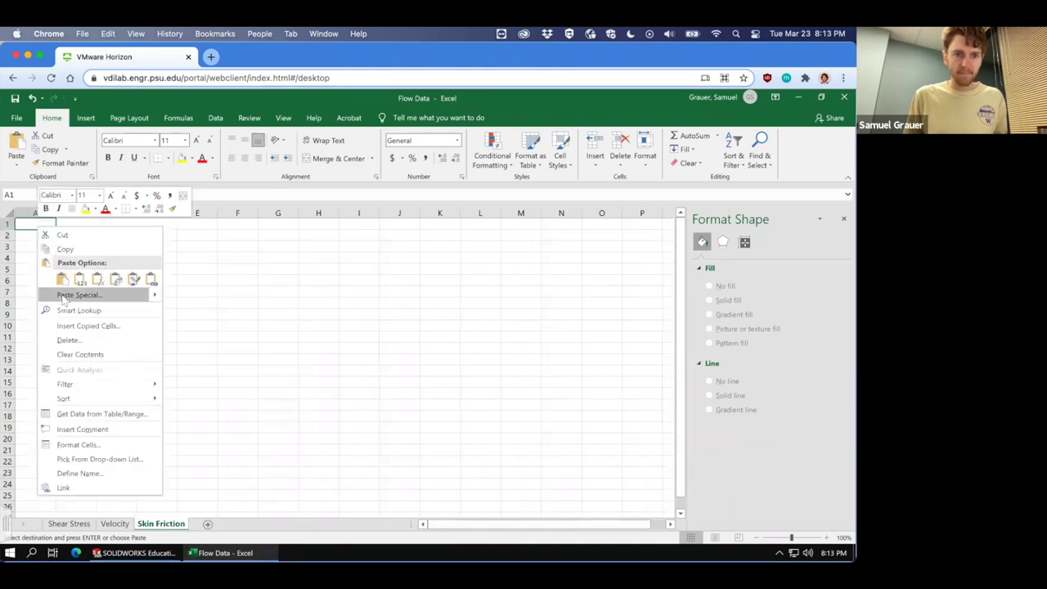
{"action": "left_click", "coordinate": [62, 279]}
{"action": "left_click", "coordinate": [251, 391]}
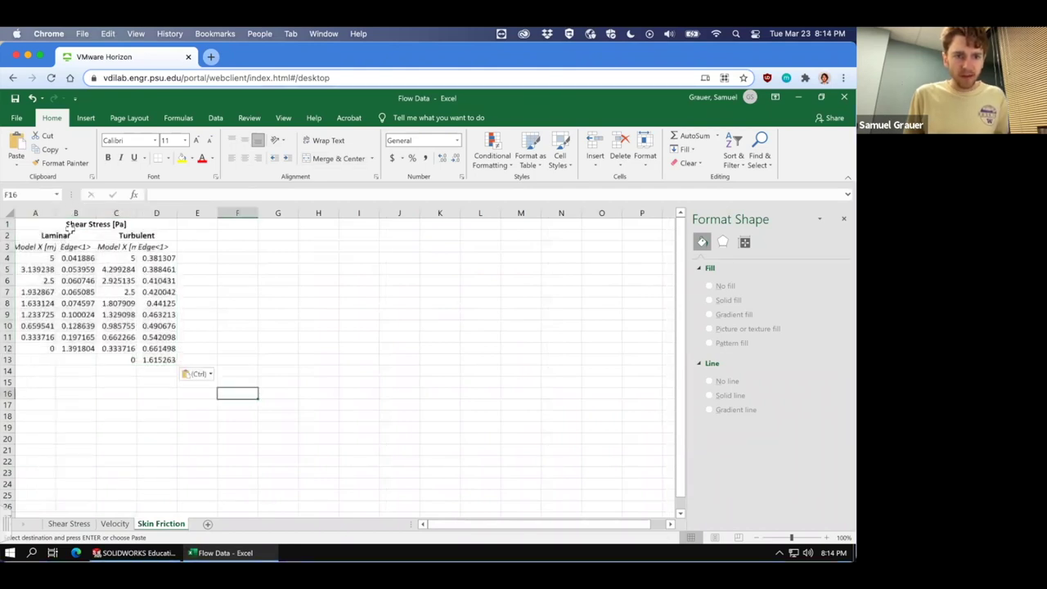
Delete the title row and insert the cut Turbulent block C1:D12 at A13
{"action": "right_click", "coordinate": [10, 224]}
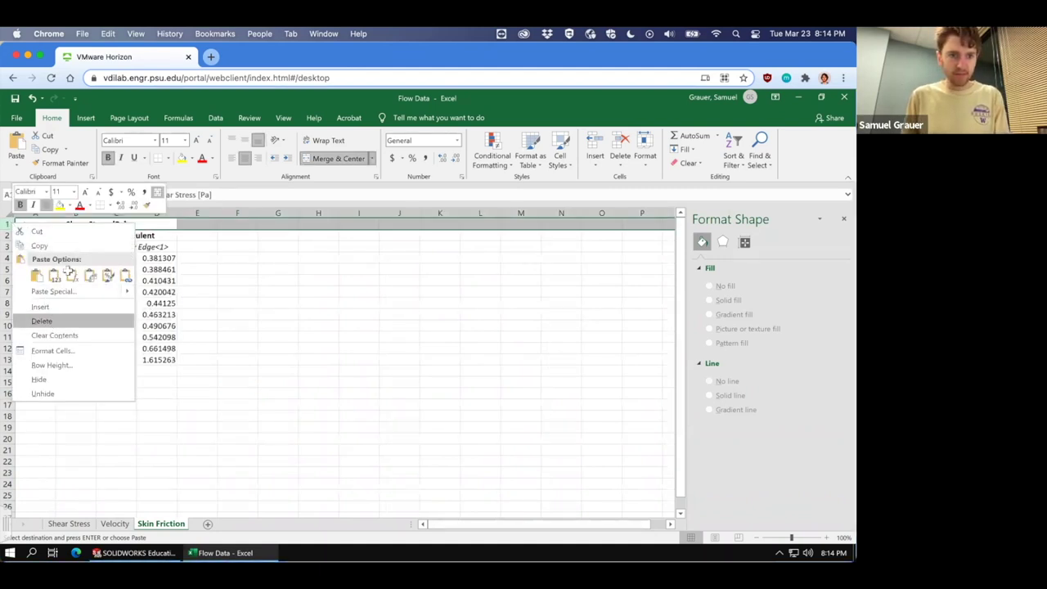
{"action": "left_click", "coordinate": [42, 321]}
{"action": "left_click", "coordinate": [122, 227]}
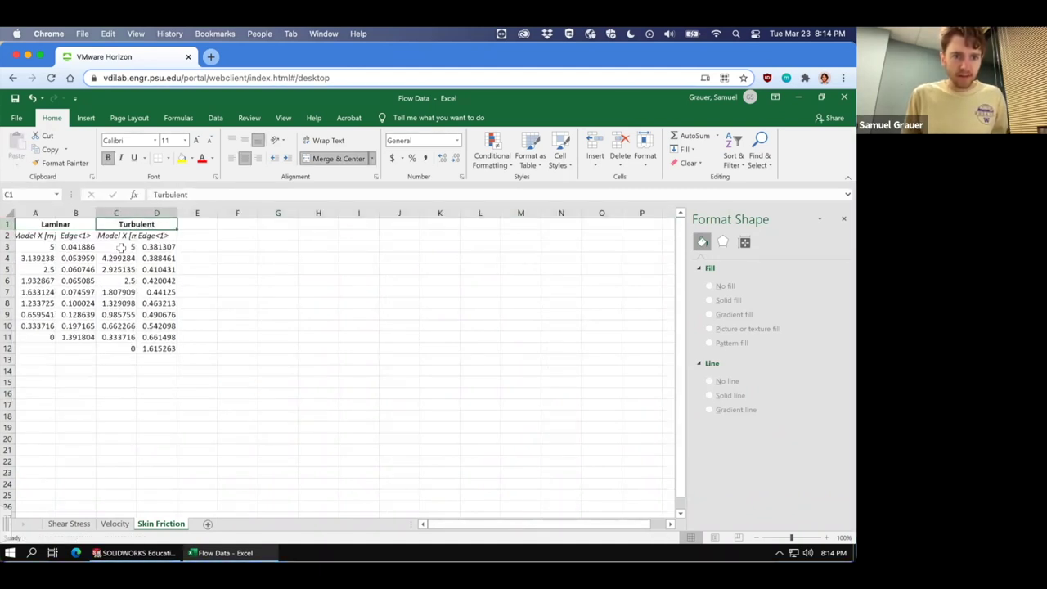
{"action": "left_click", "coordinate": [163, 350], "text": "shift"}
{"action": "right_click", "coordinate": [165, 256]}
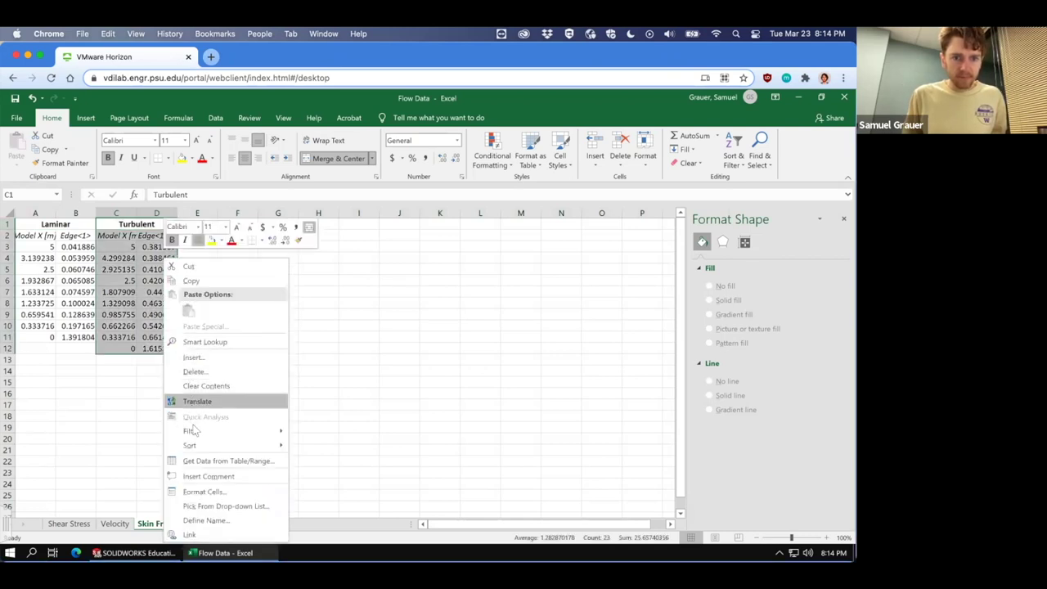
{"action": "left_click", "coordinate": [192, 280]}
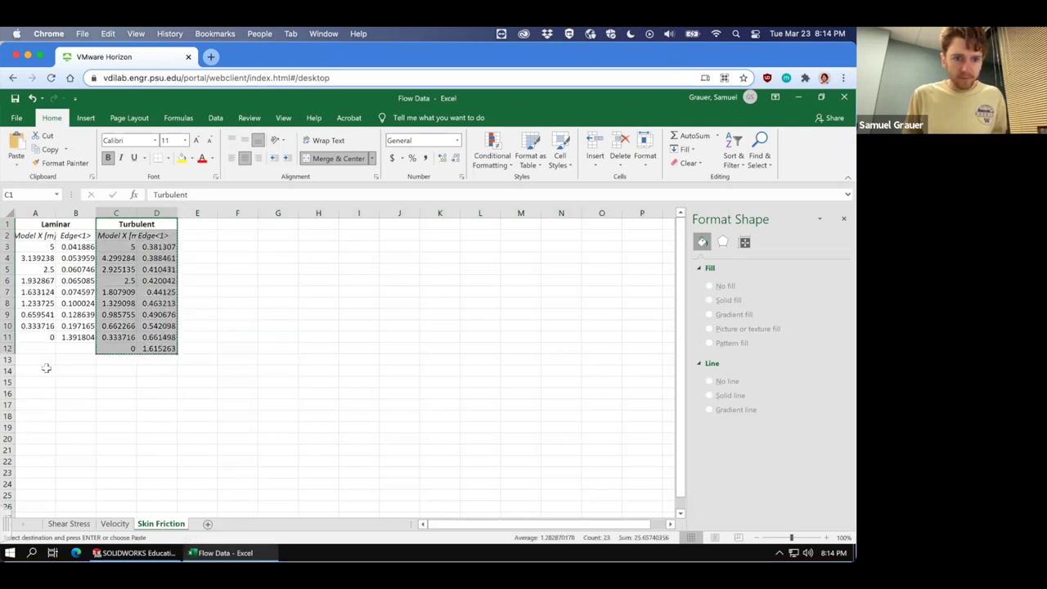
{"action": "left_click", "coordinate": [34, 361]}
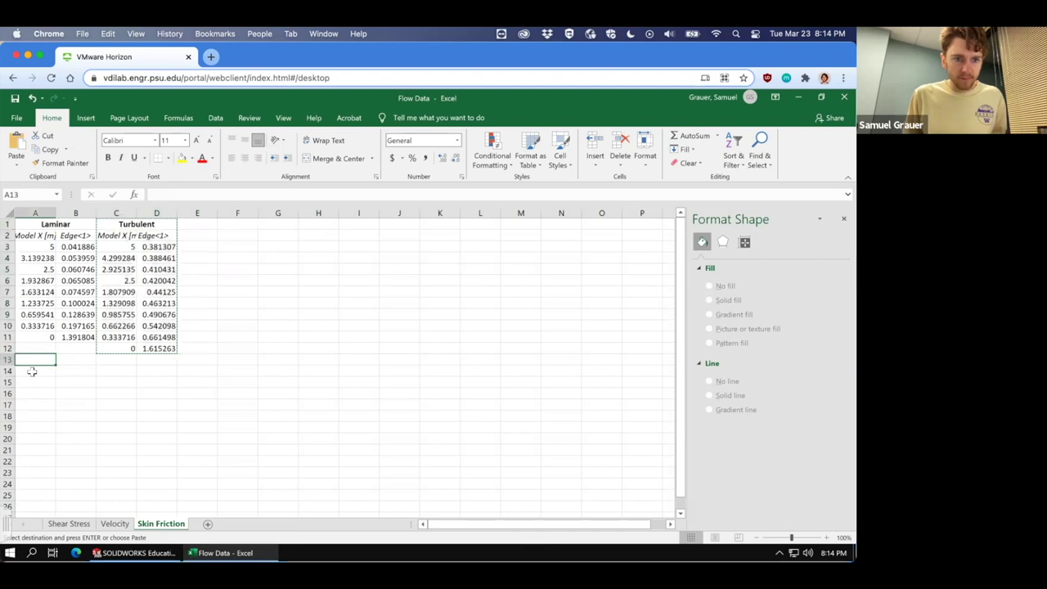
{"action": "right_click", "coordinate": [35, 363]}
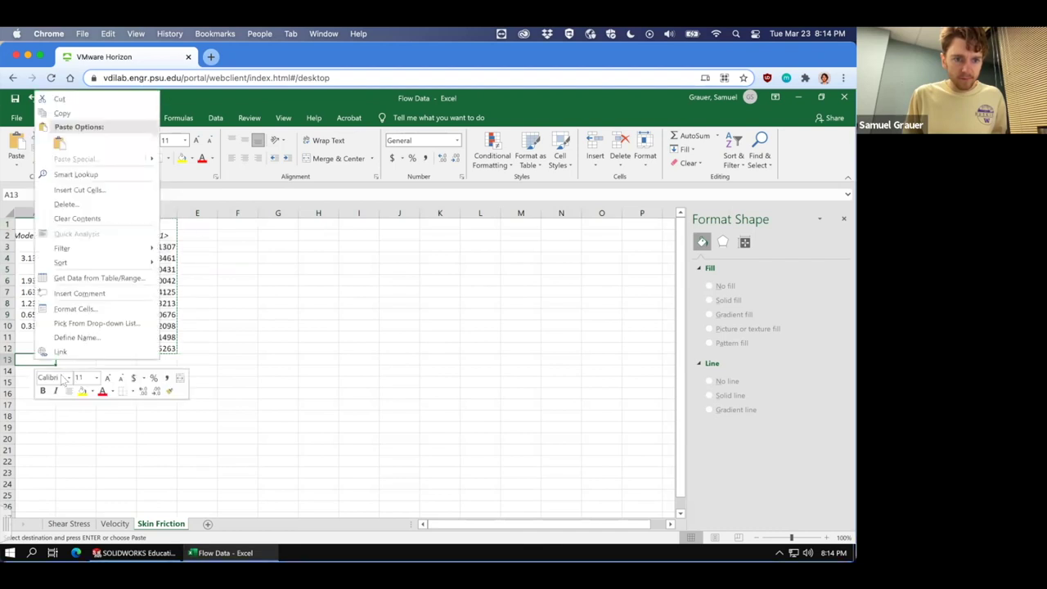
{"action": "left_click", "coordinate": [62, 189]}
Delete the Laminar and Turbulent x = 0 rows, rows 11 and 23
{"action": "left_click", "coordinate": [8, 336]}
{"action": "right_click", "coordinate": [9, 337]}
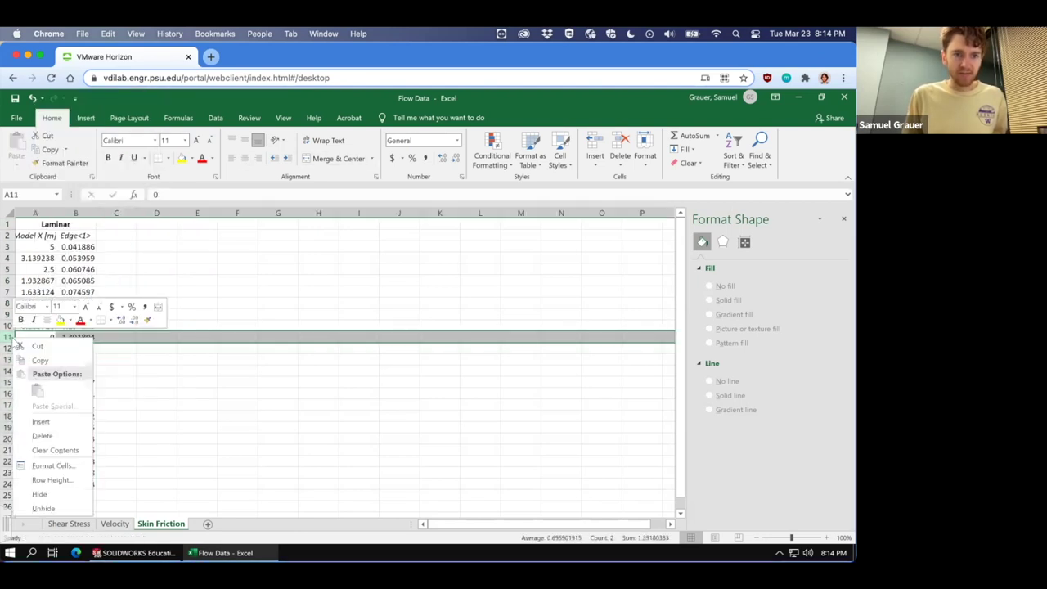
{"action": "left_click", "coordinate": [42, 435]}
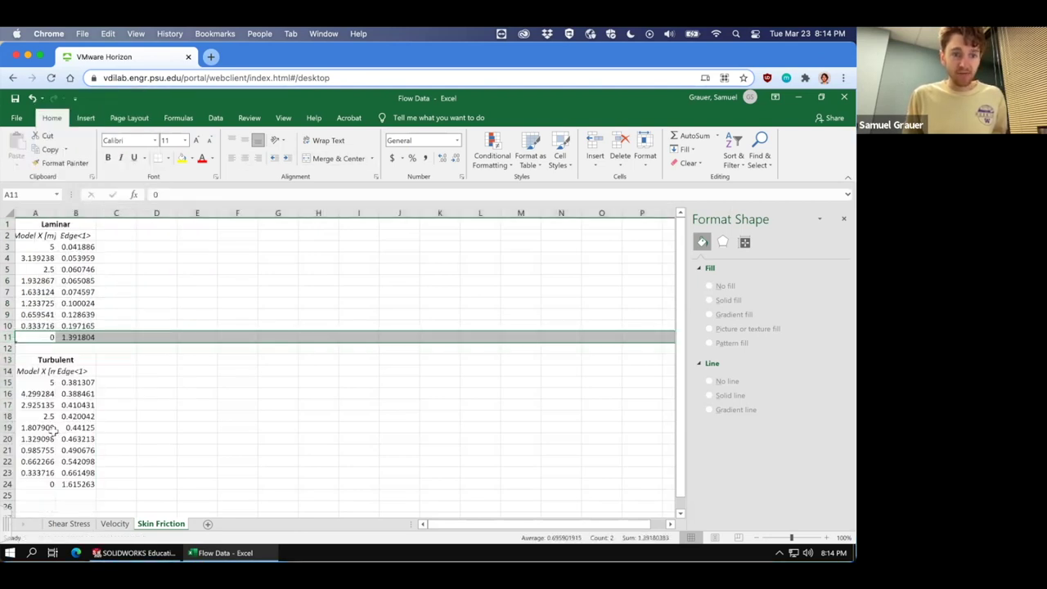
{"action": "left_click", "coordinate": [8, 472]}
{"action": "right_click", "coordinate": [8, 473]}
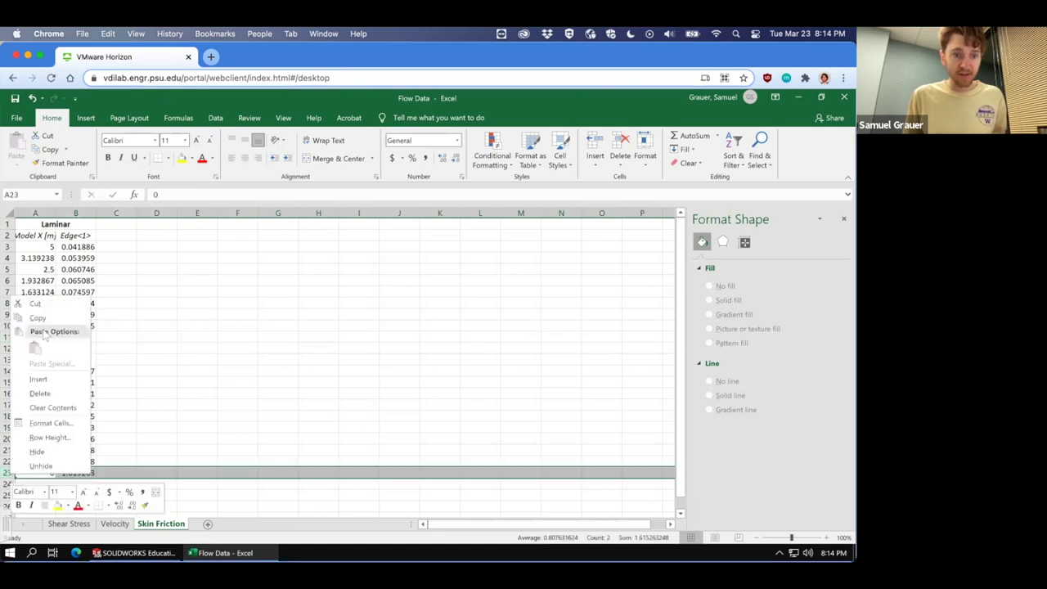
{"action": "left_click", "coordinate": [41, 393]}
{"action": "left_click", "coordinate": [157, 281]}
{"action": "left_click", "coordinate": [173, 325]}
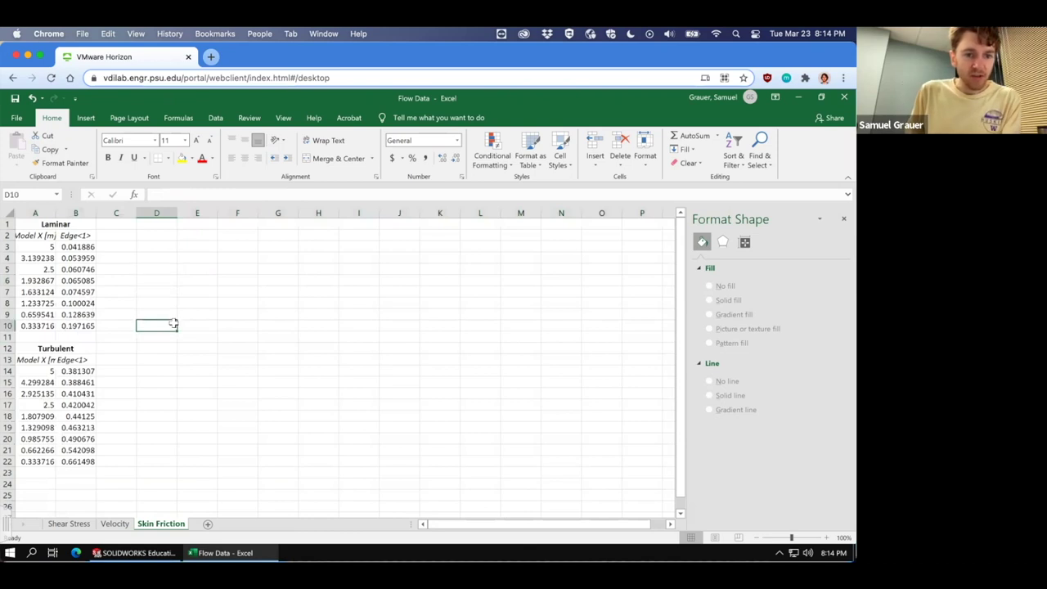
Autofit columns A and B to their values
{"action": "left_click", "coordinate": [49, 213]}
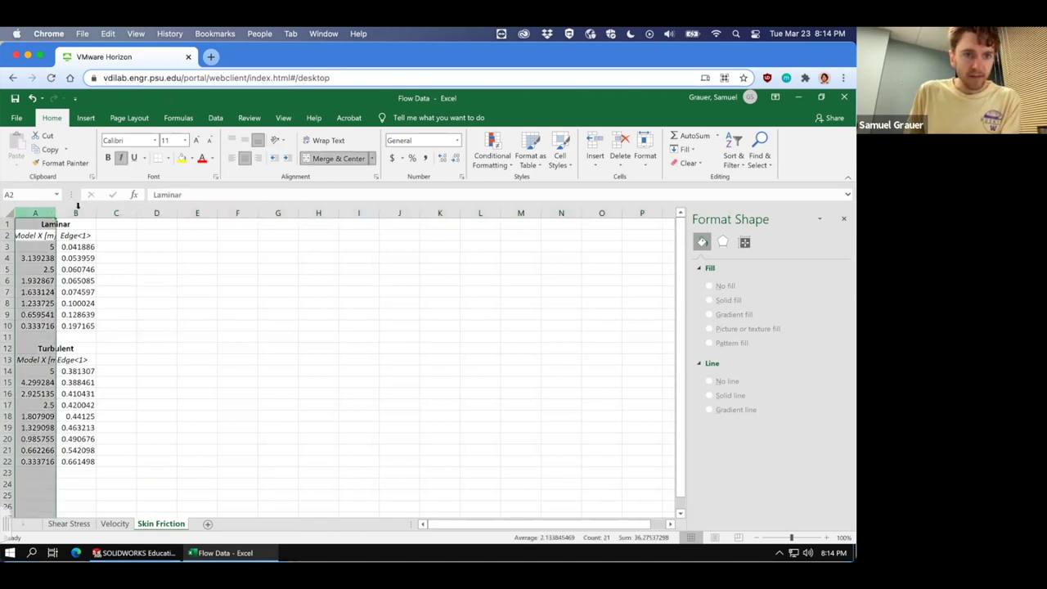
{"action": "double_click", "coordinate": [55, 213]}
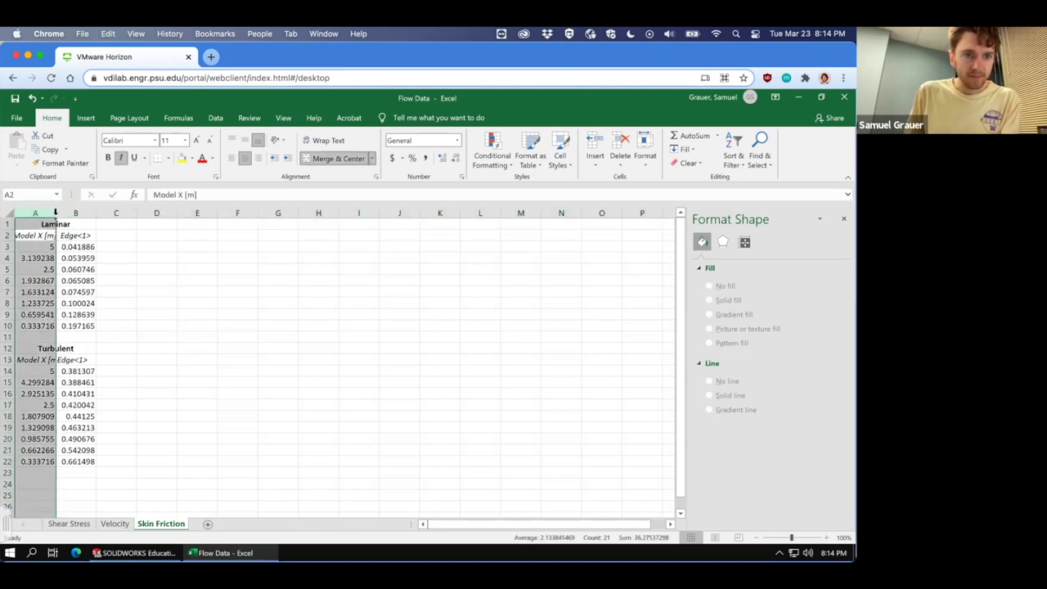
{"action": "double_click", "coordinate": [108, 212]}
Enter the headers Rex, Cfx,sim and Cfx,theory in C2, D2 and E2
{"action": "left_click", "coordinate": [140, 236]}
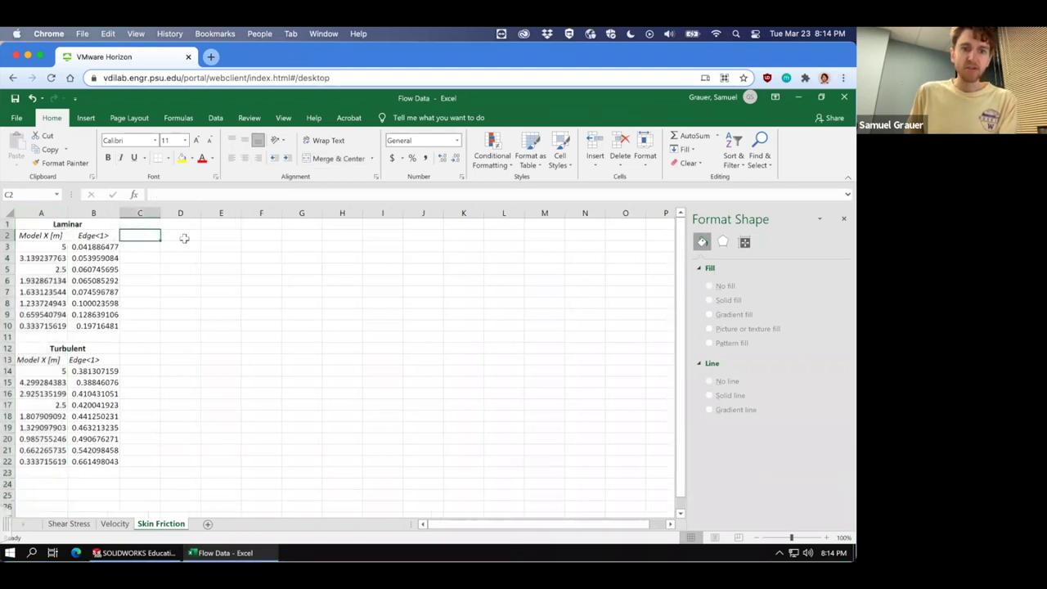
{"action": "type", "text": "Re"}
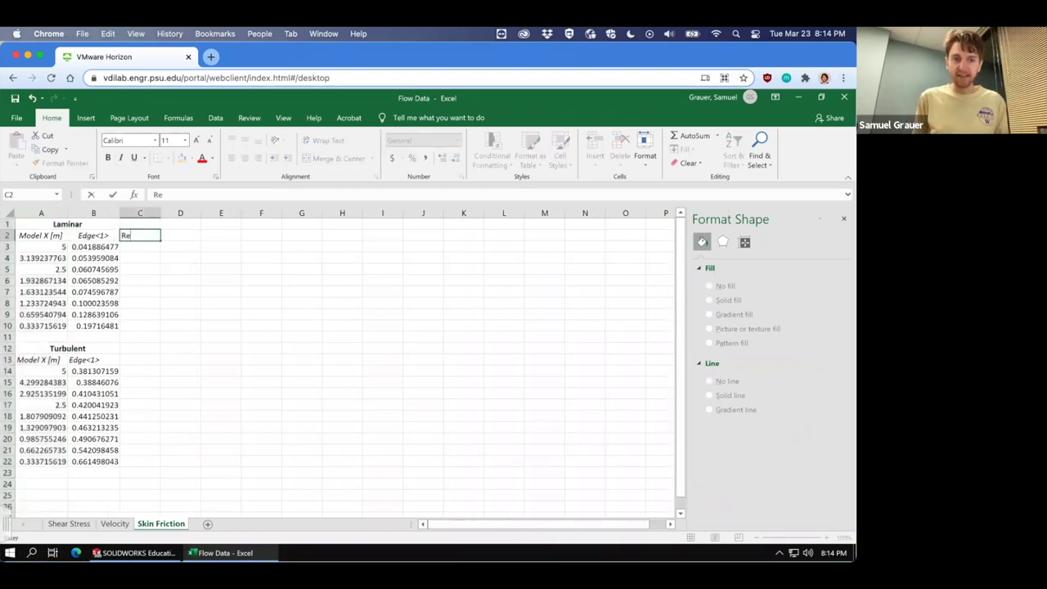
{"action": "type", "text": "x"}
{"action": "key", "text": "Tab"}
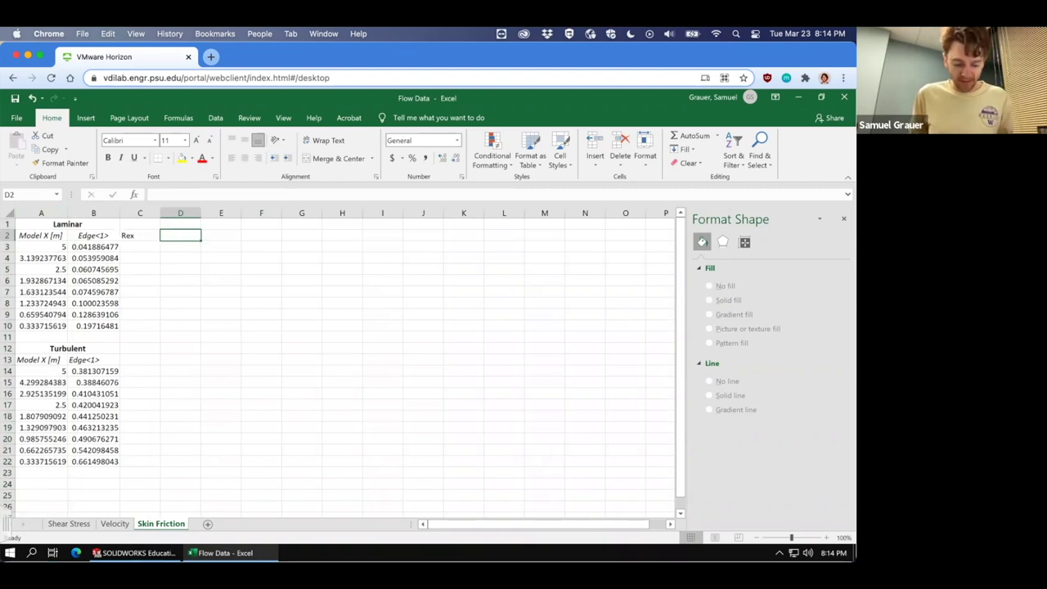
{"action": "type", "text": "Cfx"}
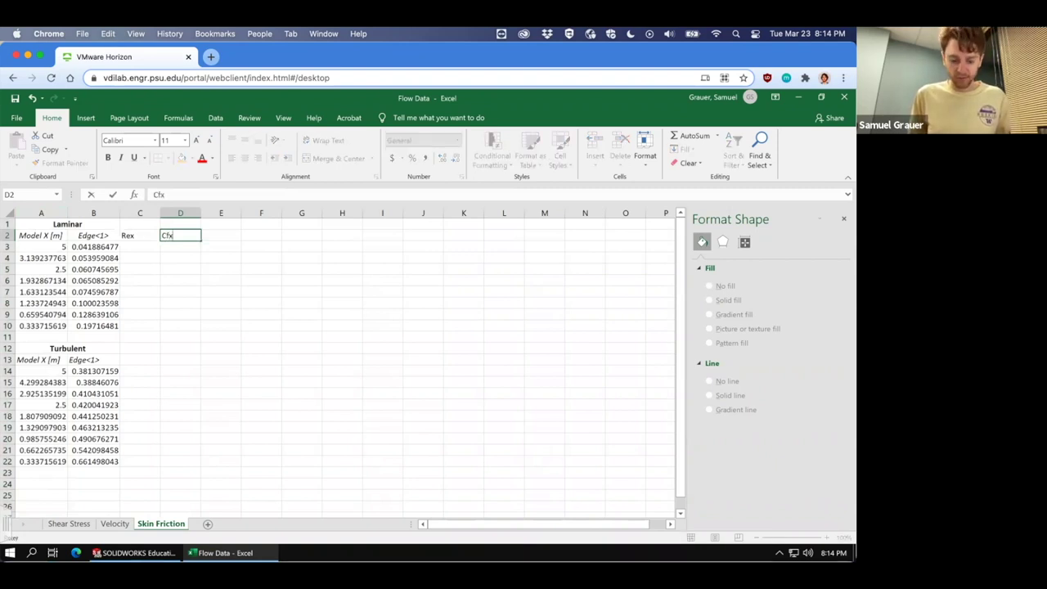
{"action": "type", "text": ",sim"}
{"action": "key", "text": "Tab"}
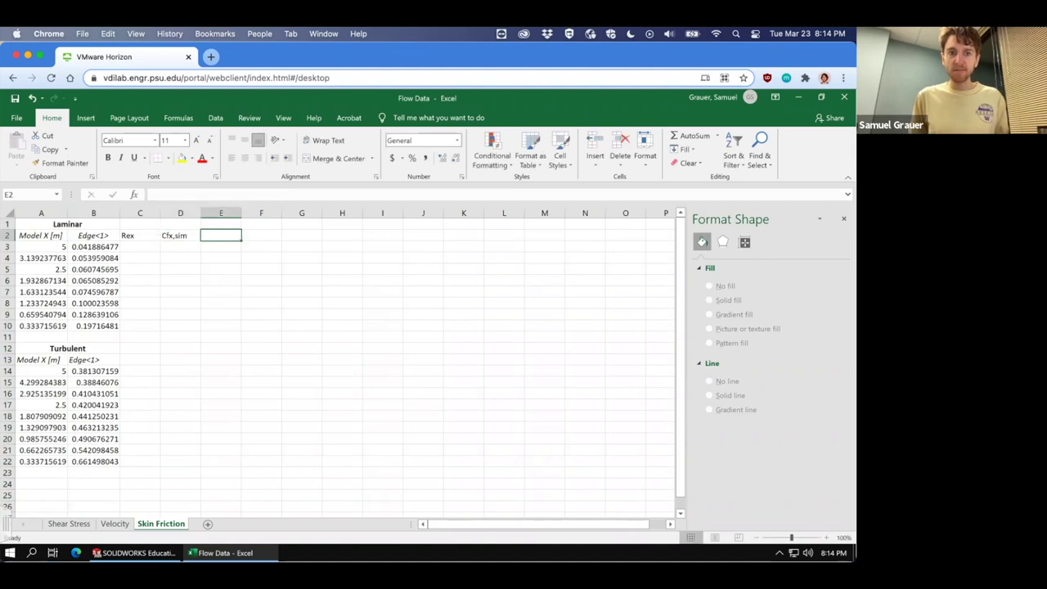
{"action": "type", "text": "Cfx,"}
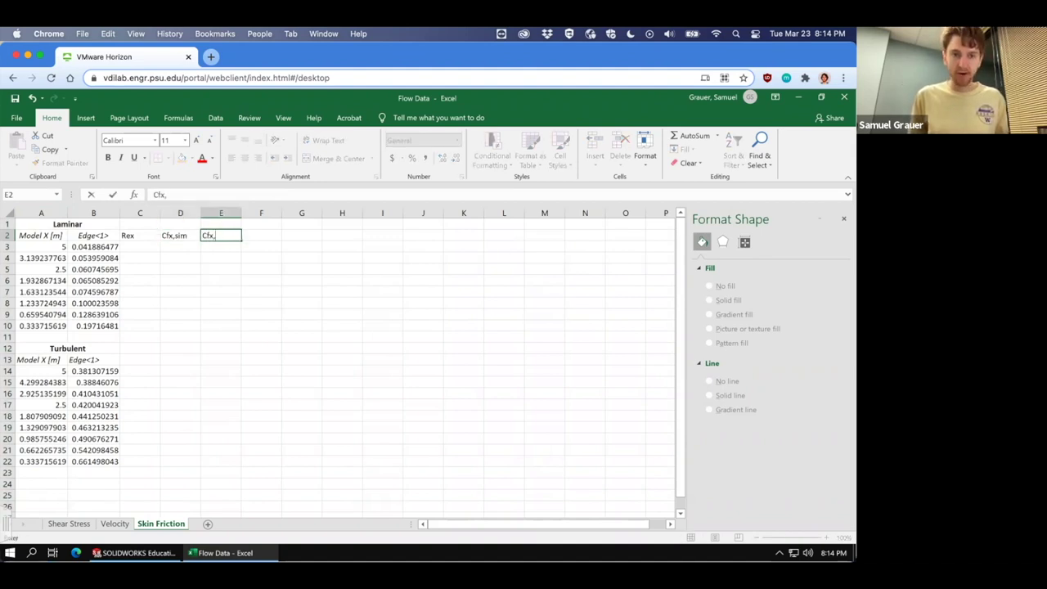
{"action": "type", "text": "theory"}
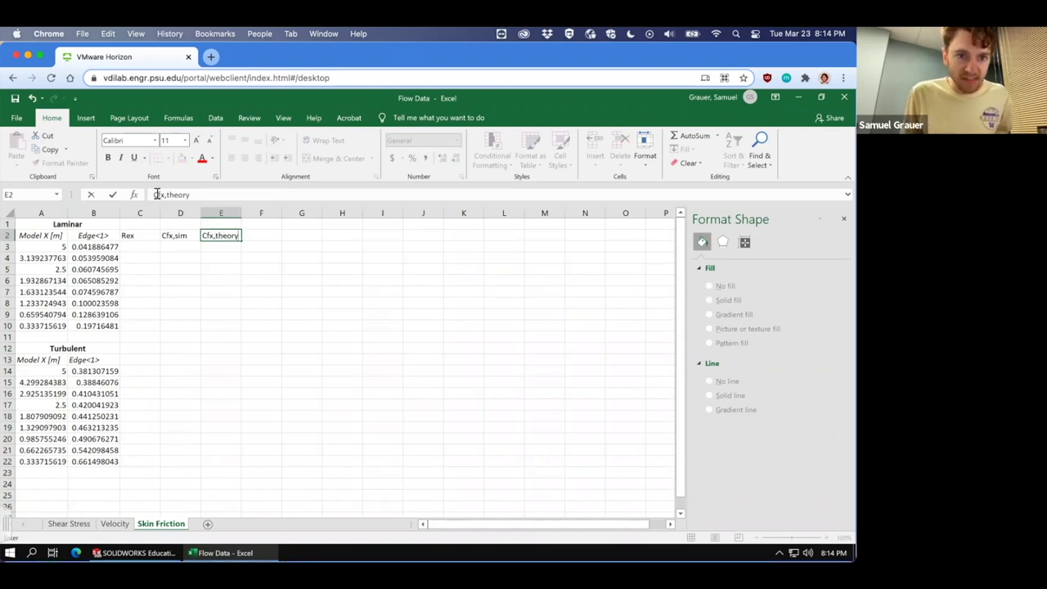
{"action": "left_click_drag", "start_coordinate": [154, 194], "coordinate": [205, 195]}
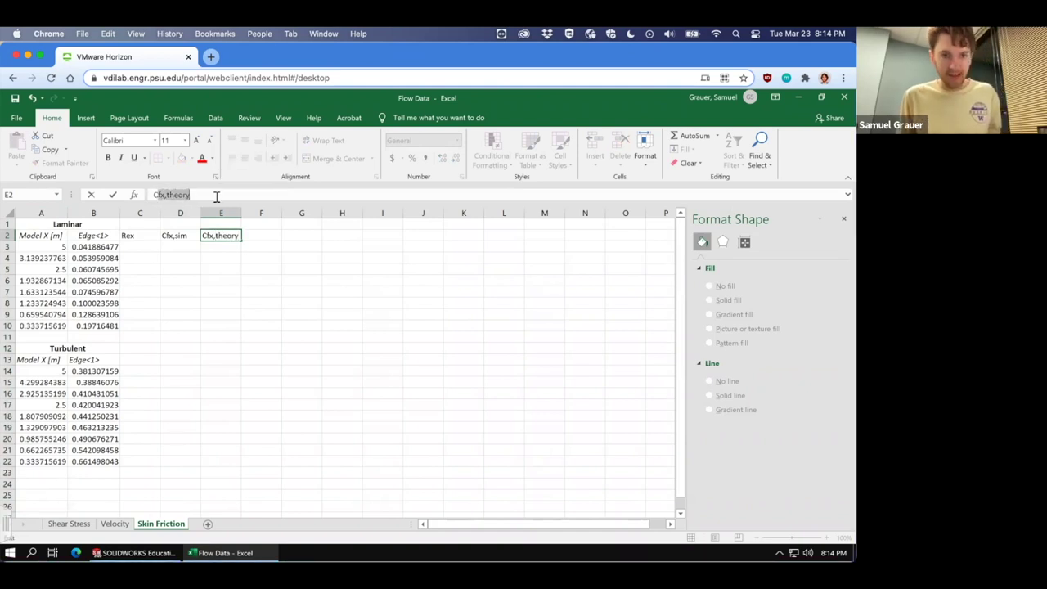
Subscript 'fx,theory', 'fx,sim' and the 'x' in the Cfx,theory, Cfx,sim and Rex headers
{"action": "key", "text": "ctrl+1"}
{"action": "left_click", "coordinate": [362, 358]}
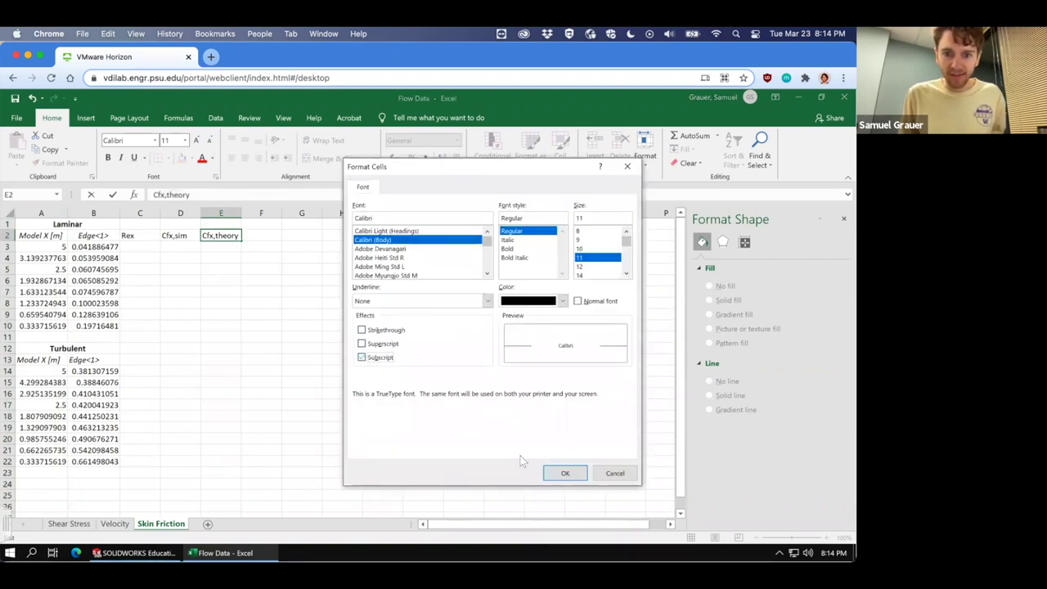
{"action": "left_click", "coordinate": [563, 473]}
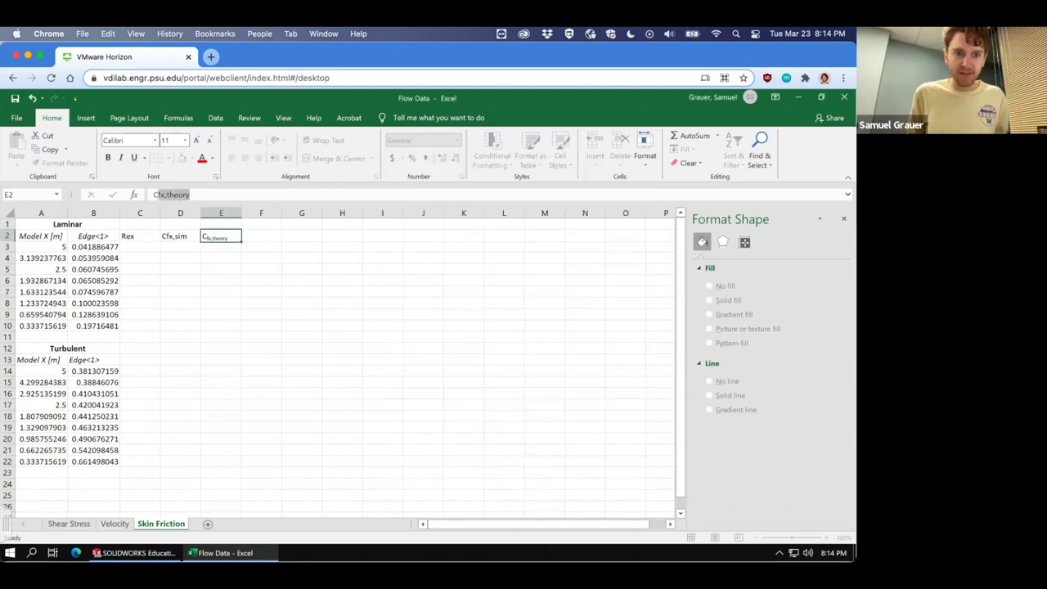
{"action": "left_click", "coordinate": [94, 247]}
{"action": "left_click", "coordinate": [180, 235]}
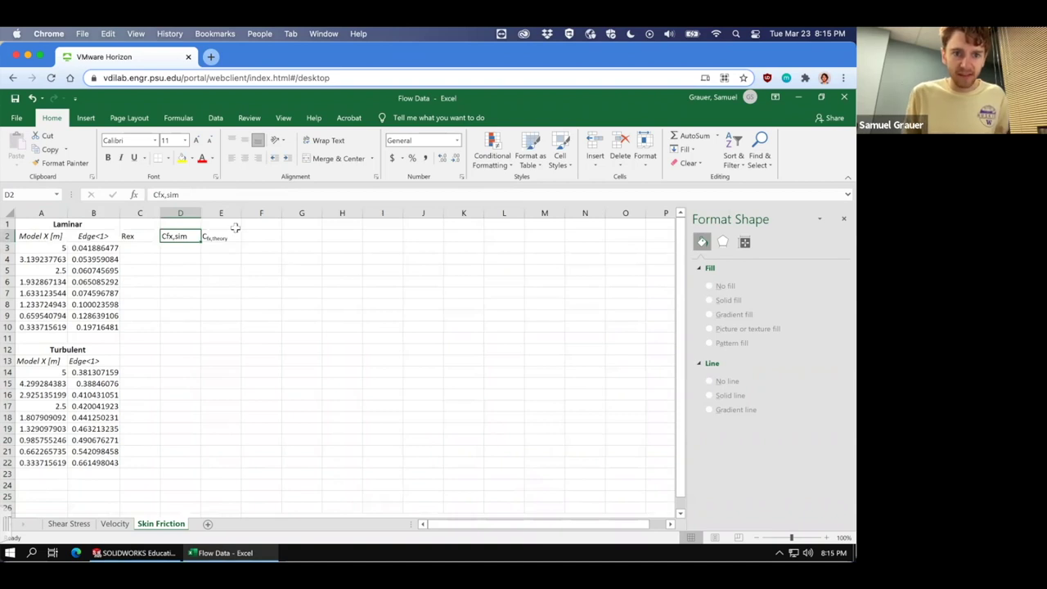
{"action": "left_click_drag", "start_coordinate": [160, 195], "coordinate": [210, 194]}
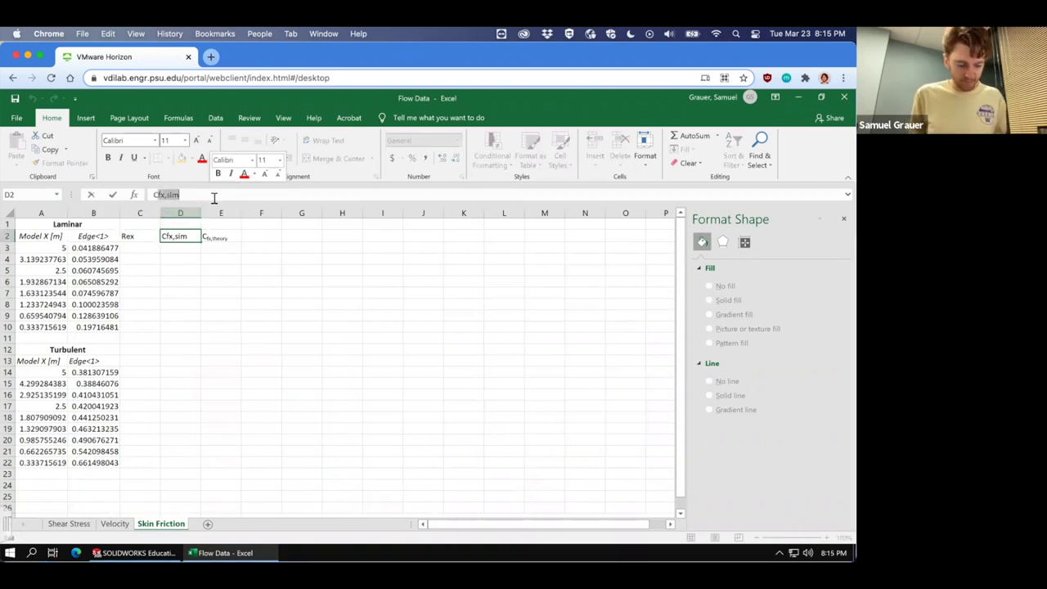
{"action": "key", "text": "ctrl+1"}
{"action": "left_click", "coordinate": [362, 358]}
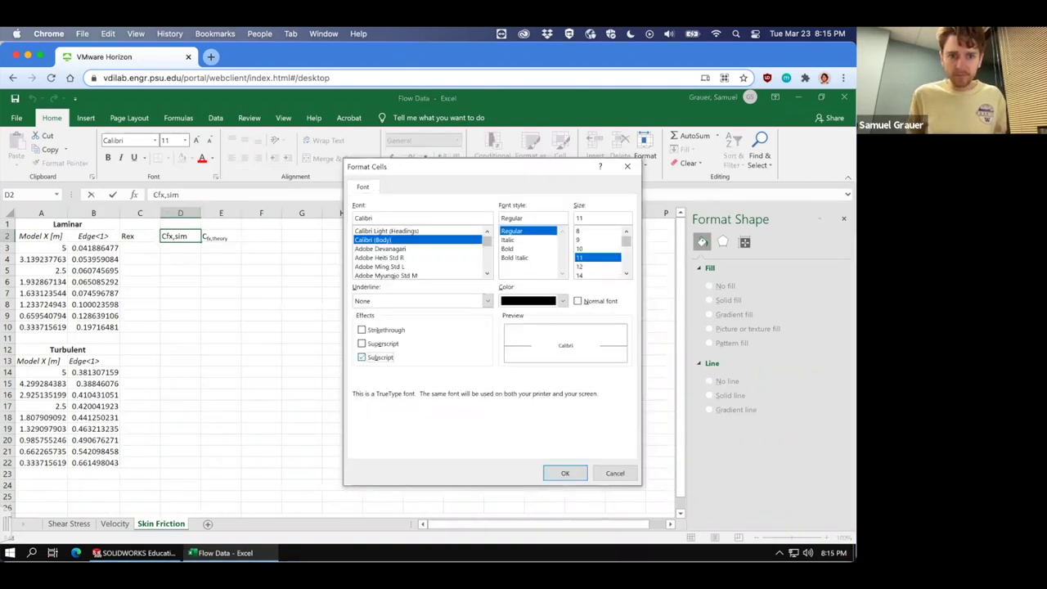
{"action": "key", "text": "Return"}
{"action": "left_click", "coordinate": [129, 239]}
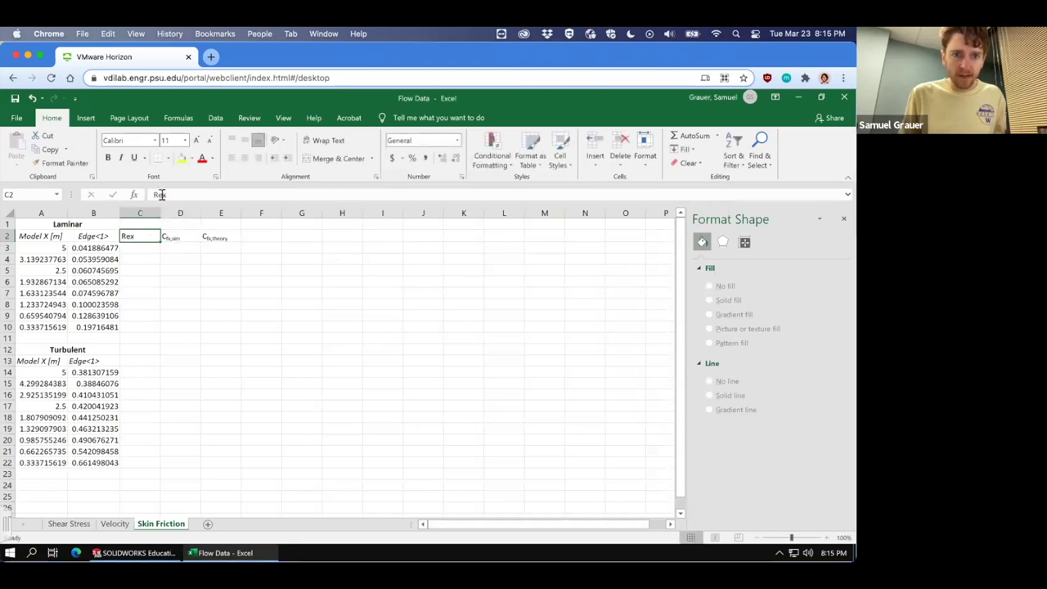
{"action": "left_click_drag", "start_coordinate": [160, 195], "coordinate": [167, 195]}
{"action": "key", "text": "ctrl+1"}
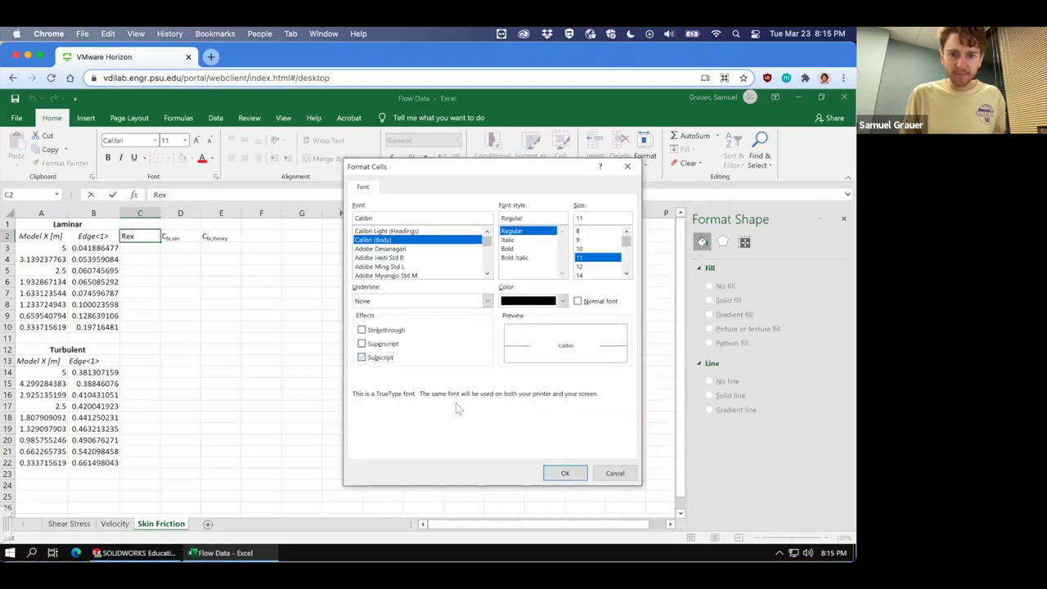
{"action": "left_click", "coordinate": [564, 473]}
{"action": "left_click", "coordinate": [301, 304]}
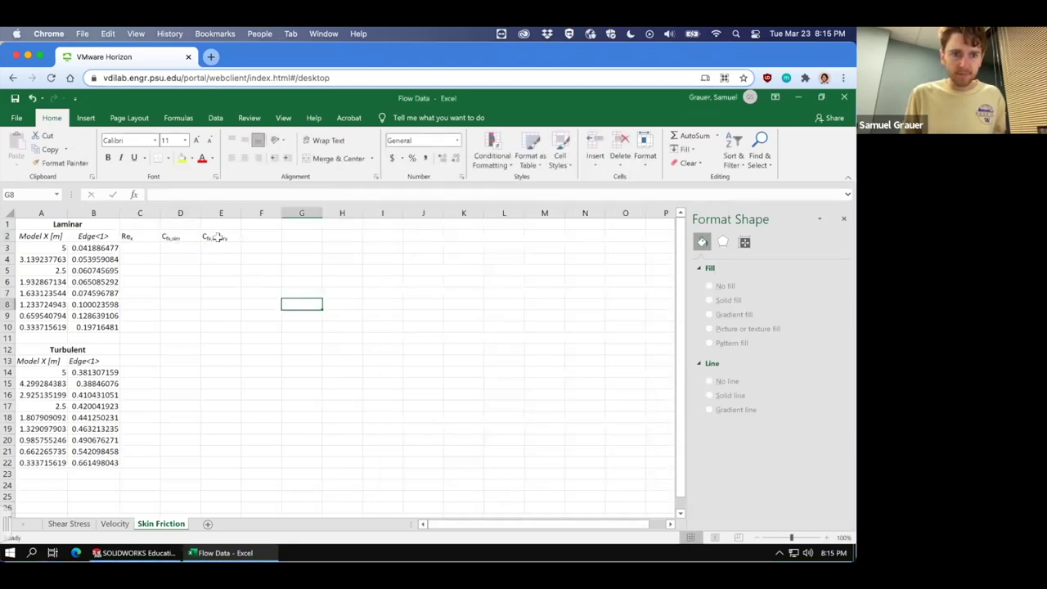
Apply italics to header row A2:E2, then remove them again
{"action": "left_click_drag", "start_coordinate": [214, 239], "coordinate": [27, 237]}
{"action": "key", "text": "ctrl+i"}
{"action": "key", "text": "ctrl+i"}
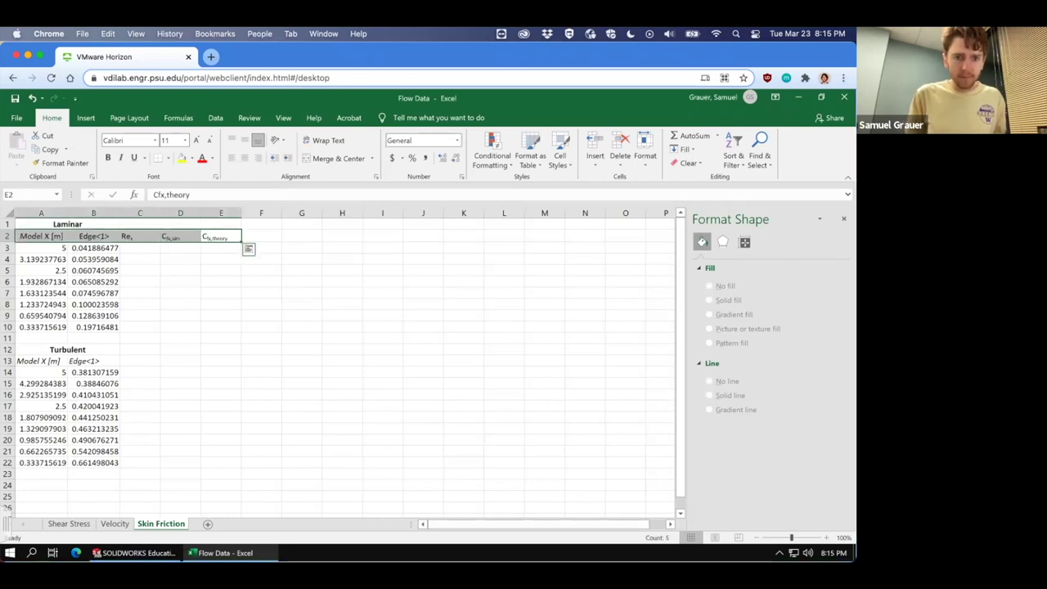
{"action": "key", "text": "ctrl+i"}
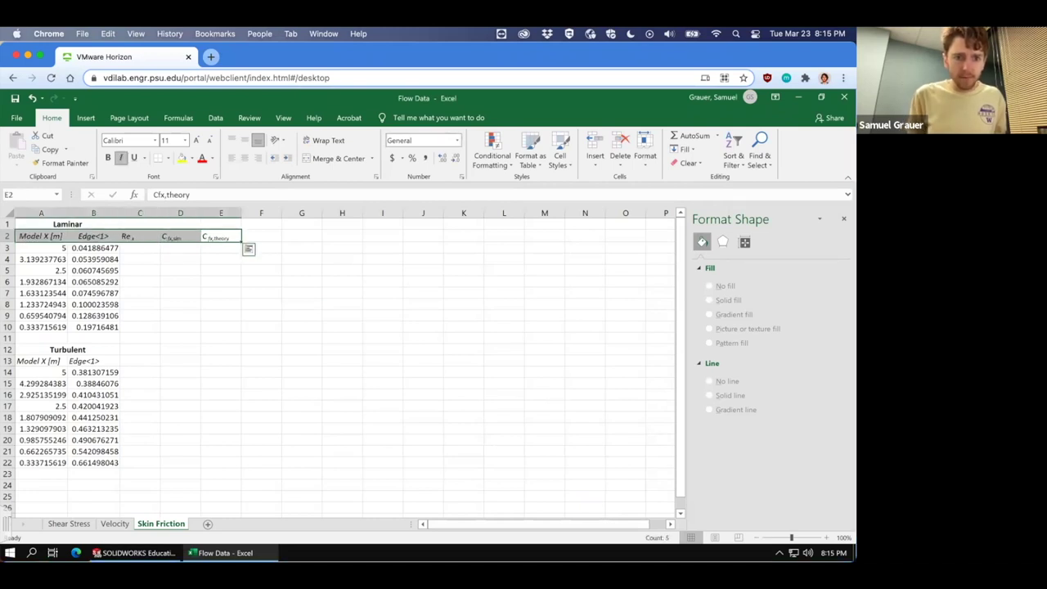
{"action": "left_click", "coordinate": [146, 272]}
{"action": "left_click", "coordinate": [45, 236]}
{"action": "left_click", "coordinate": [92, 237]}
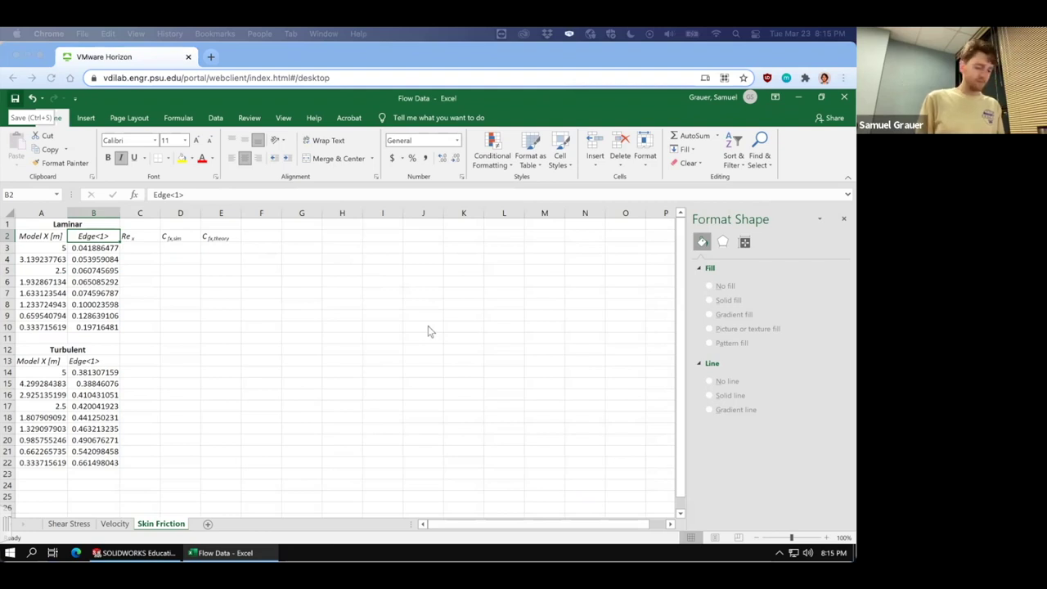
Replace B2's 'Edge<1>' with 'τwall [Pa]', formatting 'wall' as subscript
{"action": "left_click", "coordinate": [215, 256]}
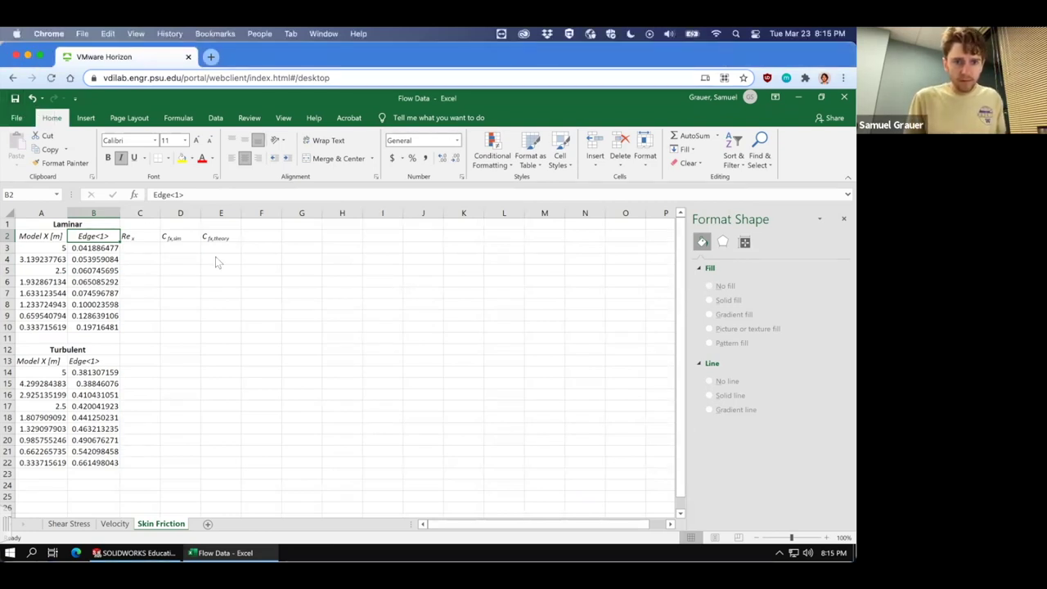
{"action": "left_click_drag", "start_coordinate": [154, 195], "coordinate": [185, 195]}
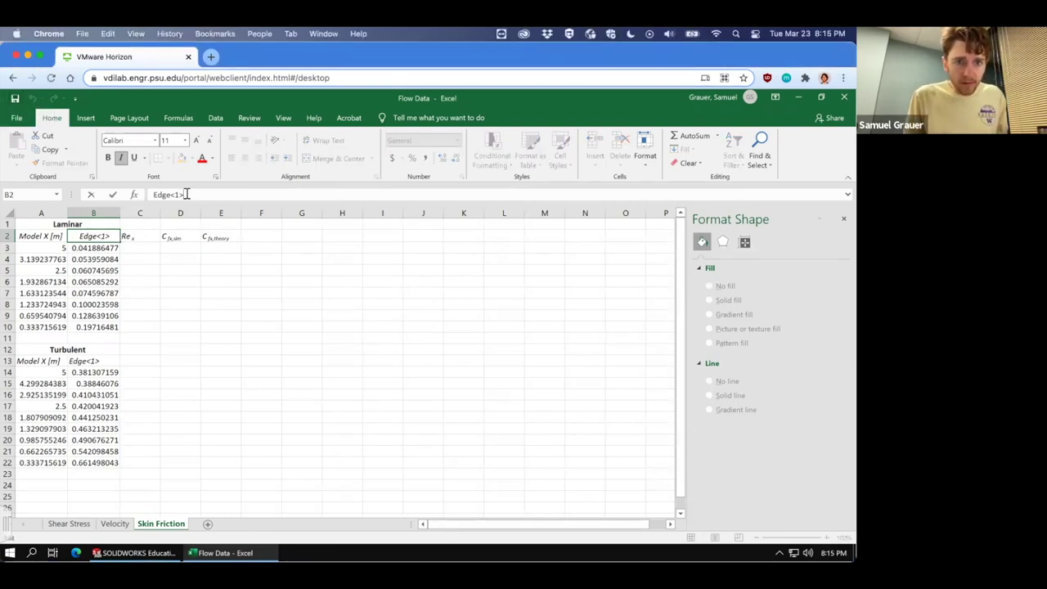
{"action": "key", "text": "super+c"}
{"action": "type", "text": "t"}
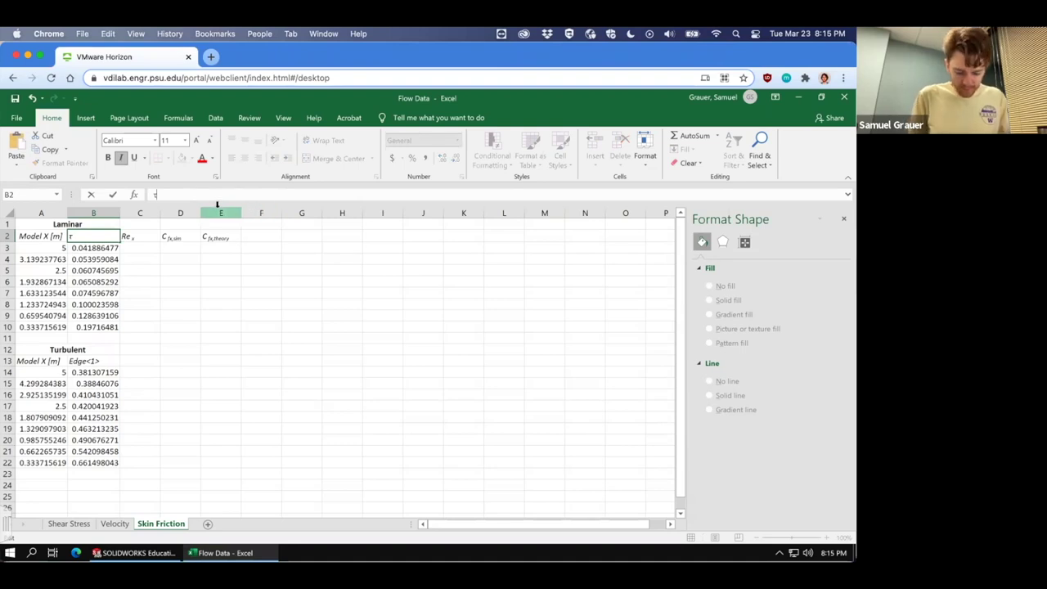
{"action": "type", "text": "w"}
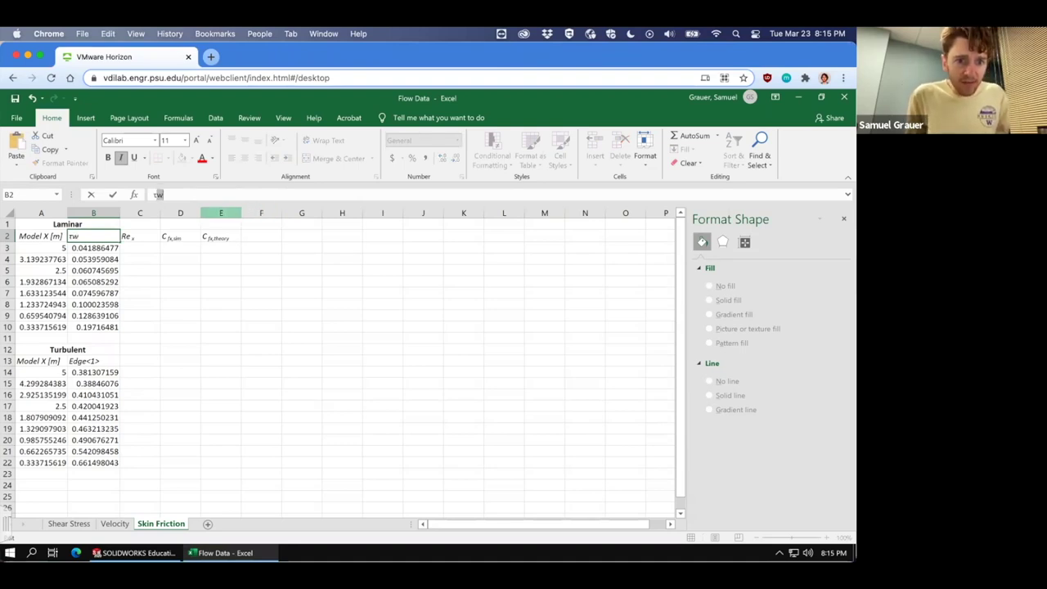
{"action": "type", "text": "all"}
{"action": "key", "text": "shift+Left"}
{"action": "key", "text": "shift+Left"}
{"action": "key", "text": "shift+Left"}
{"action": "key", "text": "shift+Left"}
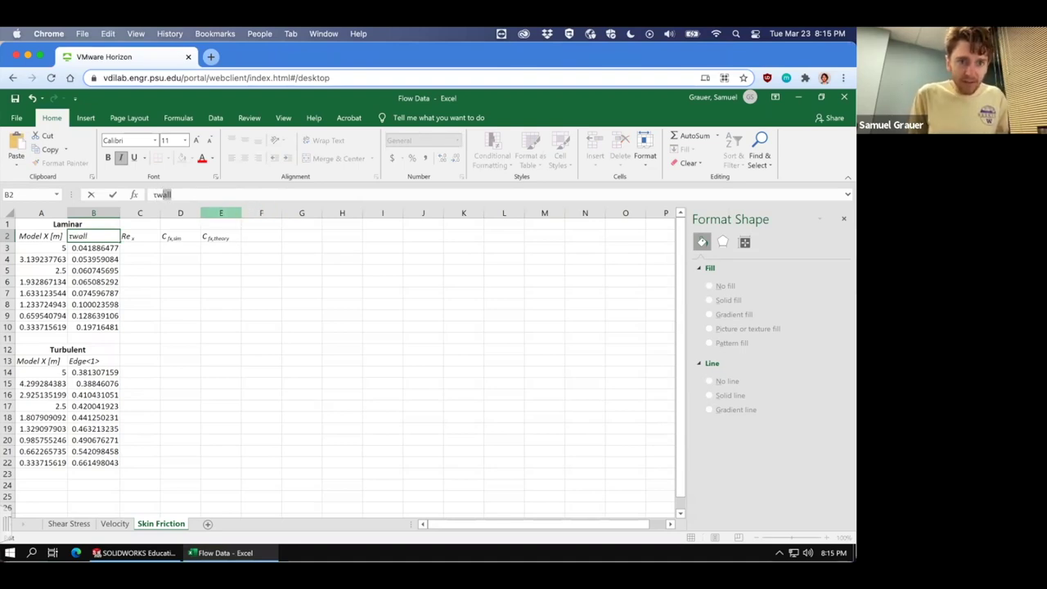
{"action": "key", "text": "Right"}
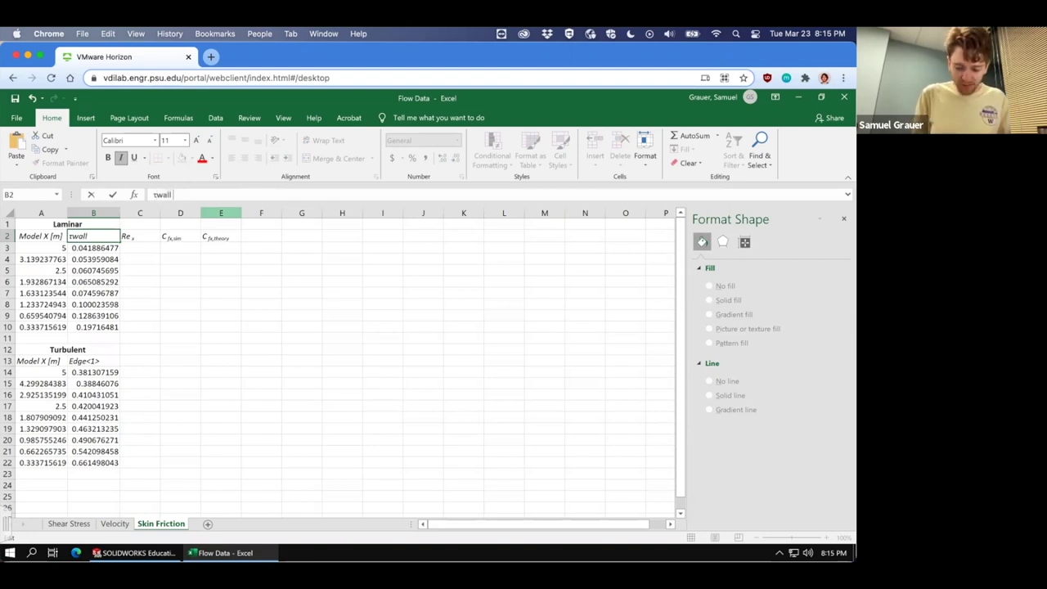
{"action": "type", "text": "[Pa]"}
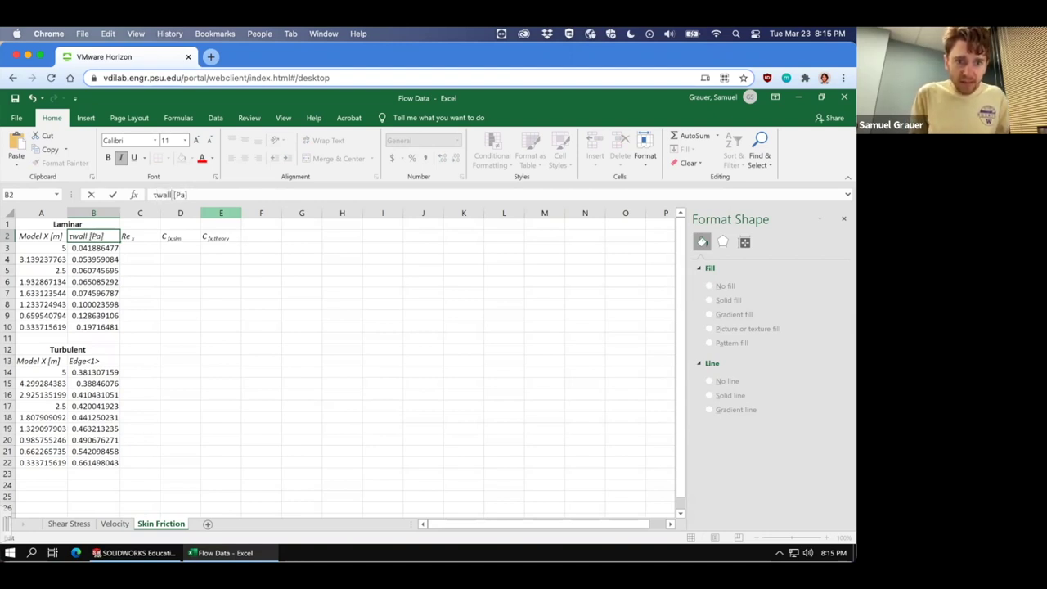
{"action": "key", "text": "Left"}
{"action": "key", "text": "Left"}
{"action": "key", "text": "Left"}
{"action": "key", "text": "Left"}
{"action": "key", "text": "Left"}
{"action": "key", "text": "shift+Left"}
{"action": "key", "text": "shift+Left"}
{"action": "key", "text": "shift+Left"}
{"action": "key", "text": "shift+Left"}
{"action": "key", "text": "ctrl+1"}
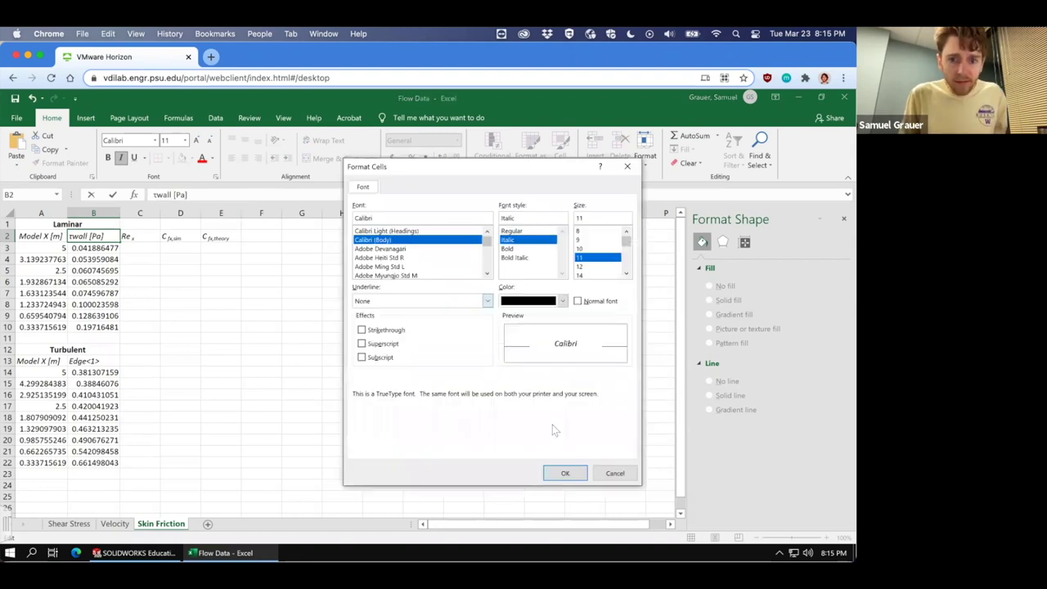
{"action": "left_click", "coordinate": [381, 359]}
{"action": "key", "text": "Return"}
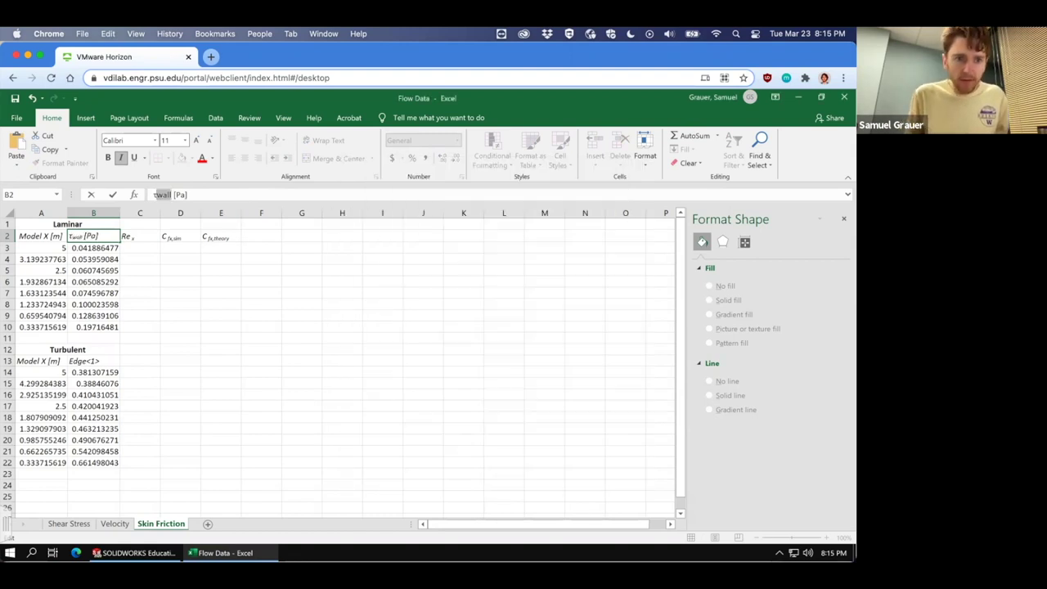
{"action": "left_click", "coordinate": [147, 271]}
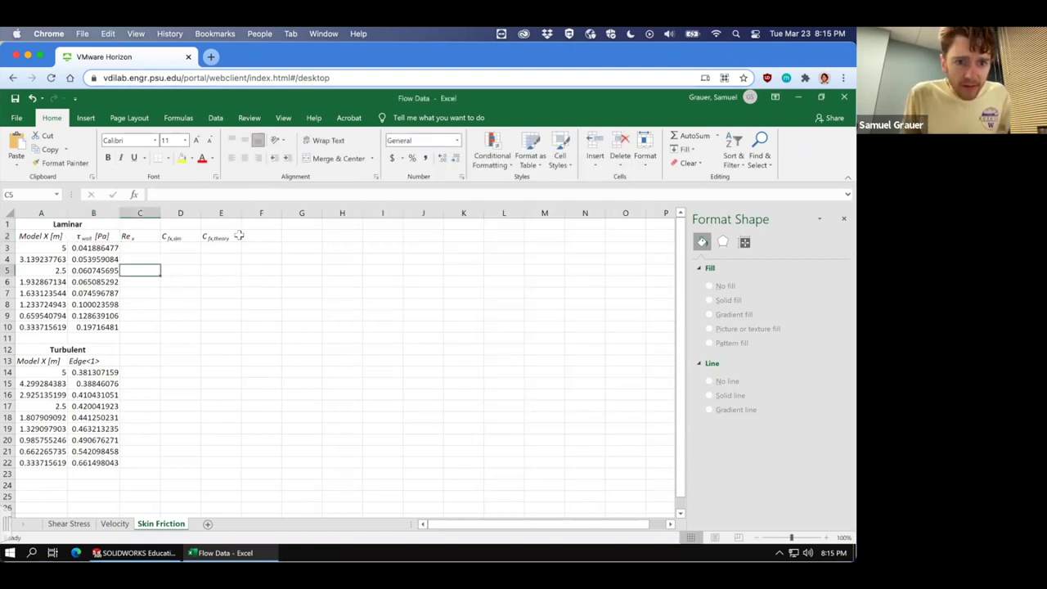
Copy the Laminar column headers from row 2 into row 13 of the Turbulent table
{"action": "left_click_drag", "start_coordinate": [228, 236], "coordinate": [41, 235]}
{"action": "right_click", "coordinate": [41, 236]}
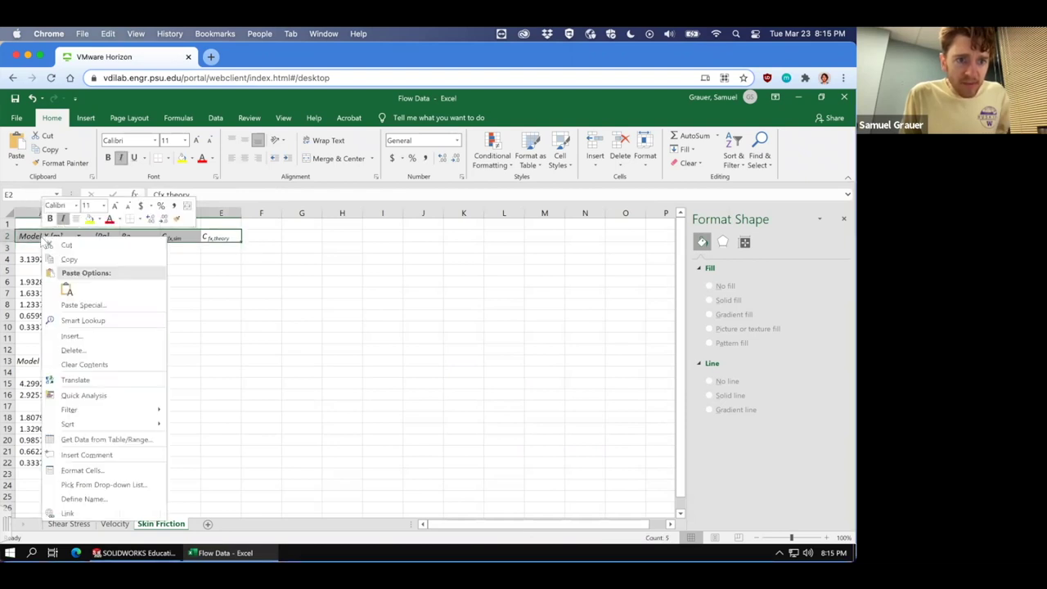
{"action": "left_click", "coordinate": [79, 259]}
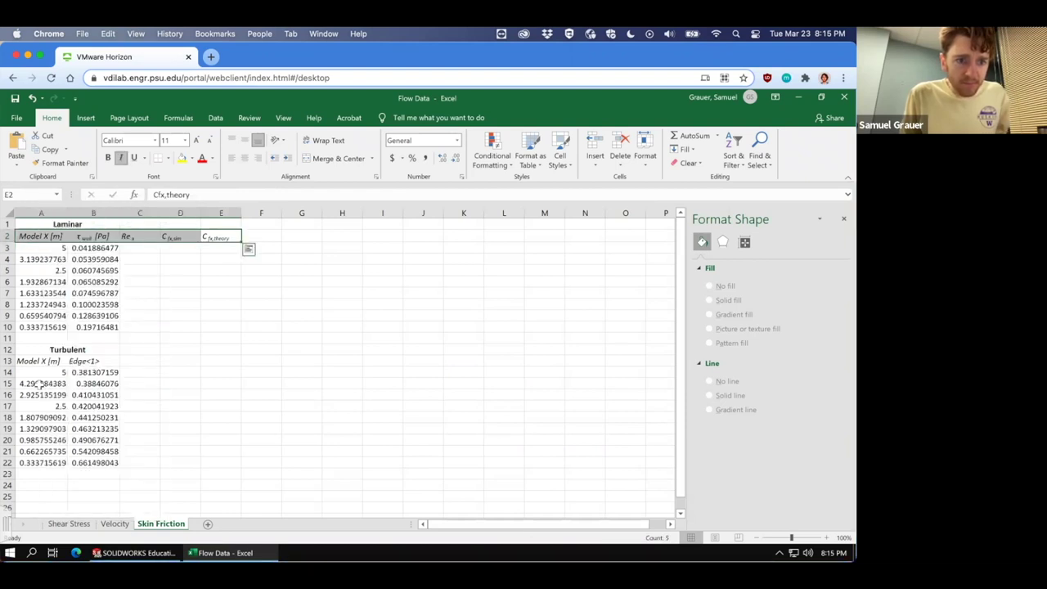
{"action": "left_click", "coordinate": [40, 363]}
{"action": "right_click", "coordinate": [39, 363]}
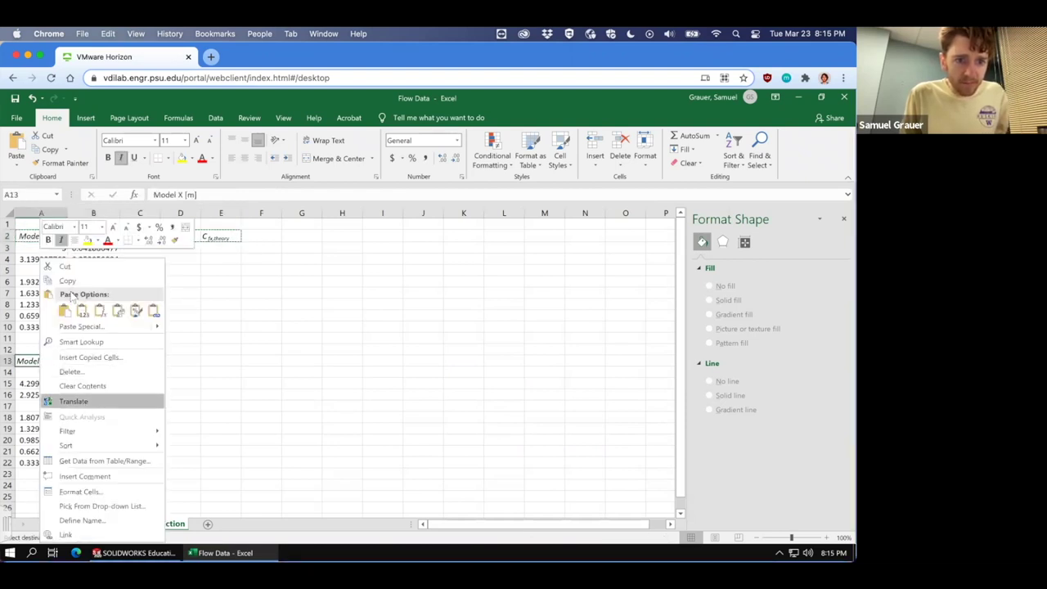
{"action": "left_click", "coordinate": [65, 310]}
{"action": "left_click", "coordinate": [378, 318]}
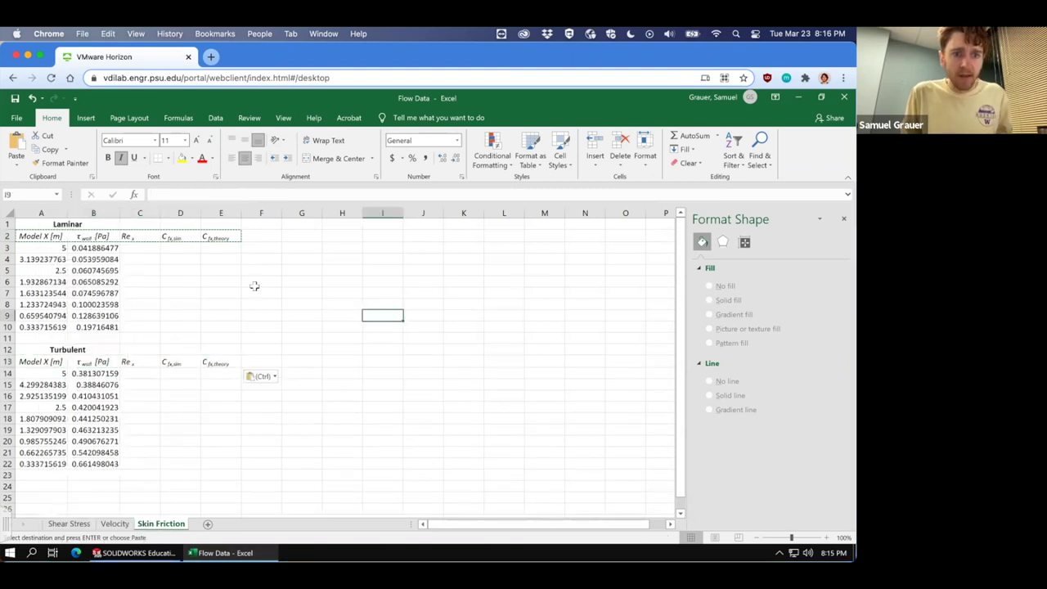
Merge and centre the Laminar title across A1:E1 and the Turbulent title across A12:E12
{"action": "left_click", "coordinate": [159, 243]}
{"action": "key", "text": "Right"}
{"action": "key", "text": "Right"}
{"action": "key", "text": "Right"}
{"action": "key", "text": "Right"}
{"action": "key", "text": "Right"}
{"action": "key", "text": "Right"}
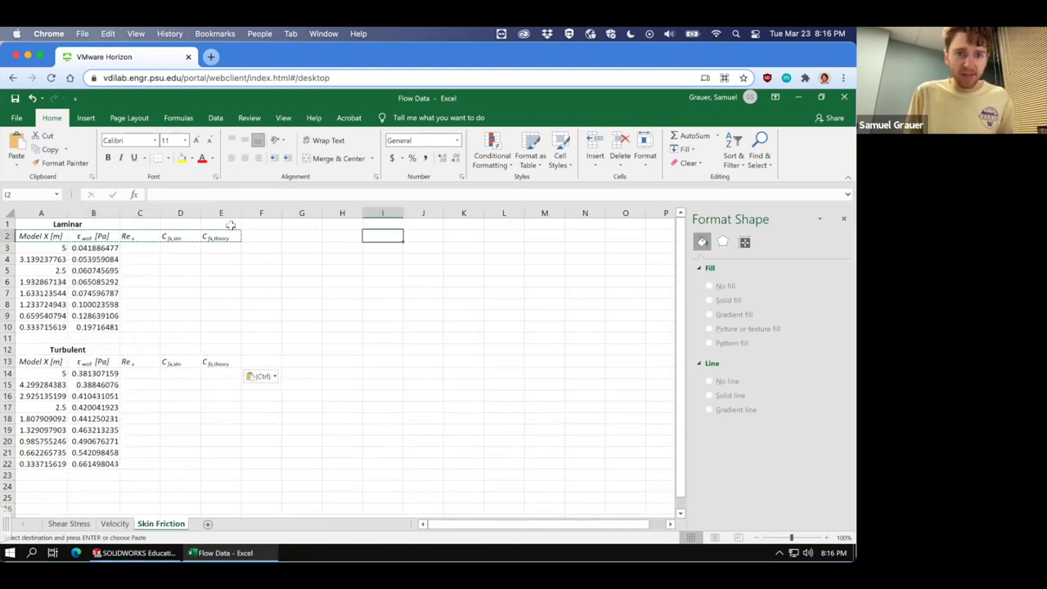
{"action": "left_click_drag", "start_coordinate": [222, 224], "coordinate": [36, 224]}
{"action": "left_click", "coordinate": [337, 158]}
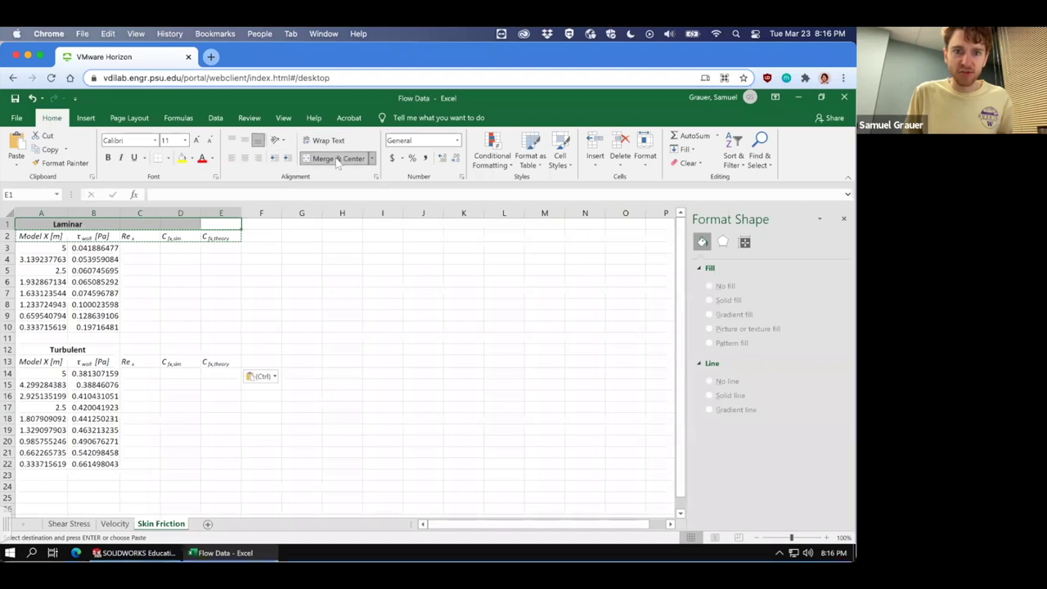
{"action": "left_click_drag", "start_coordinate": [114, 352], "coordinate": [51, 349]}
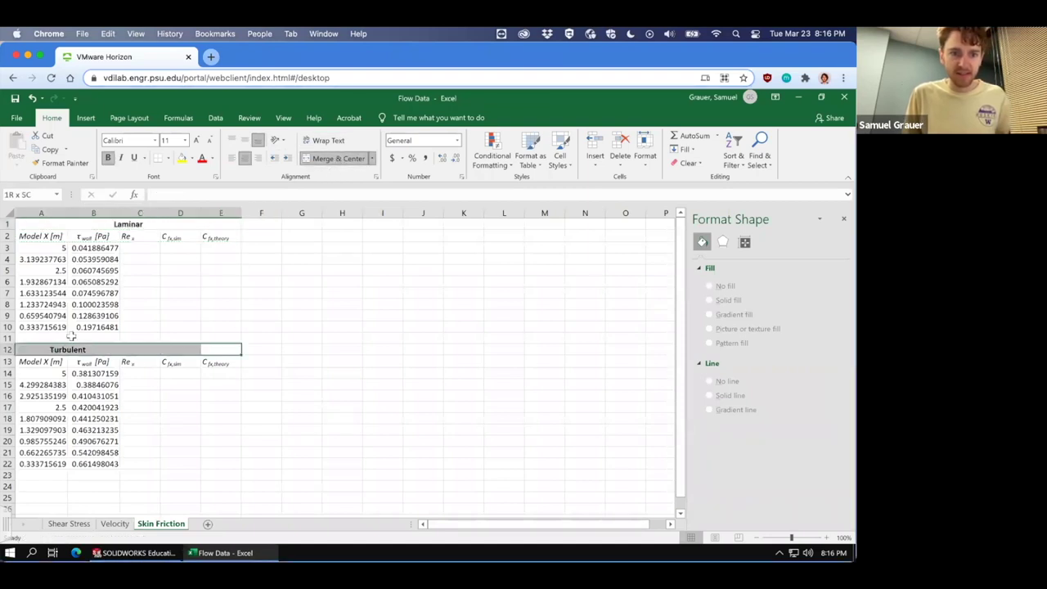
{"action": "left_click", "coordinate": [337, 158]}
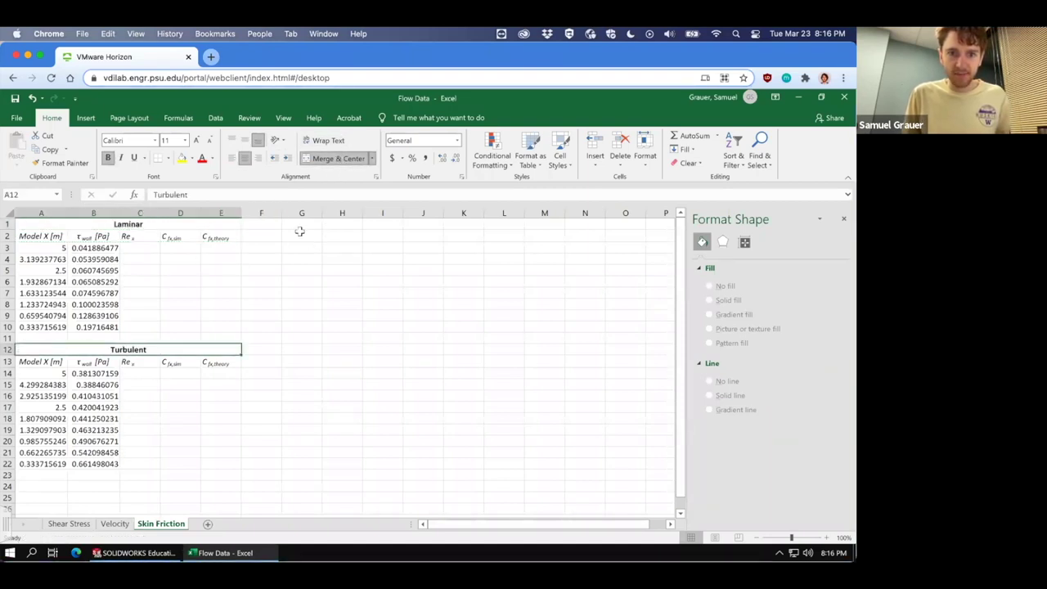
{"action": "left_click", "coordinate": [301, 224]}
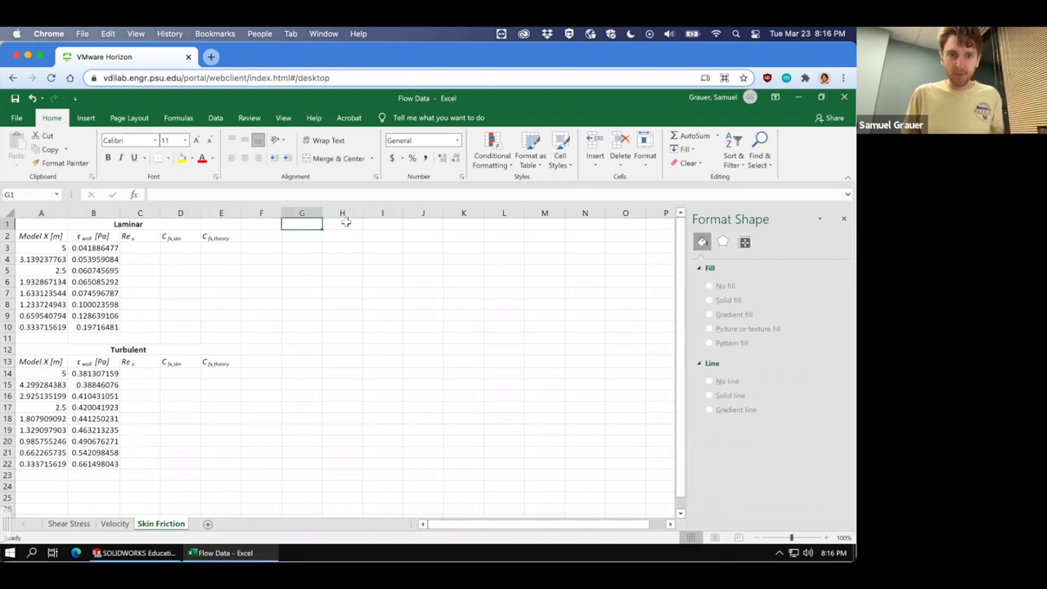
Merge G1:H1 and enter the heading 'Flow/Fluid Properties'
{"action": "left_click", "coordinate": [342, 225], "text": "shift"}
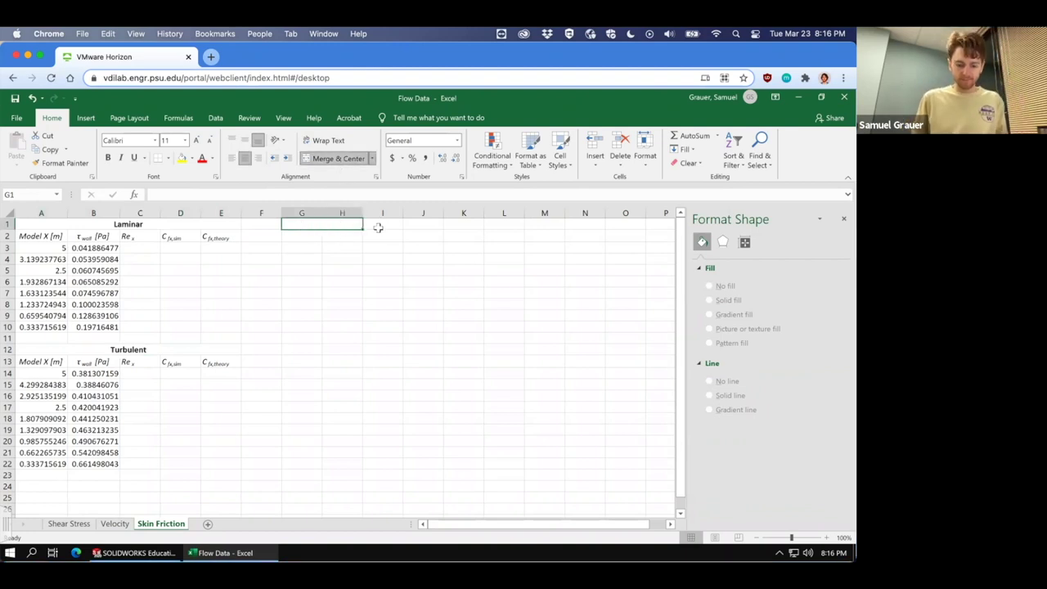
{"action": "type", "text": "Flow Properties"}
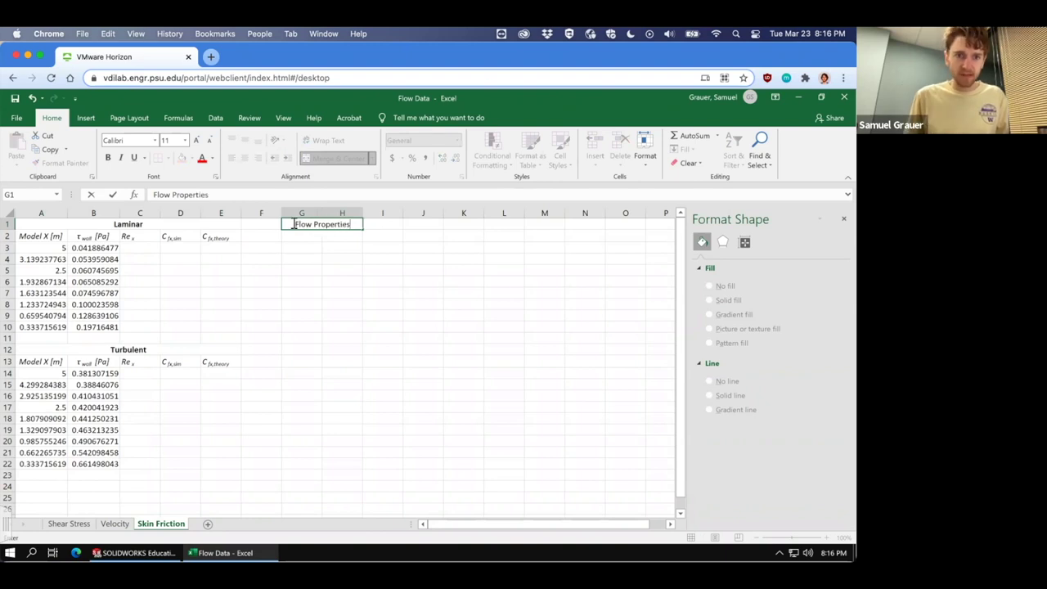
{"action": "left_click", "coordinate": [172, 195]}
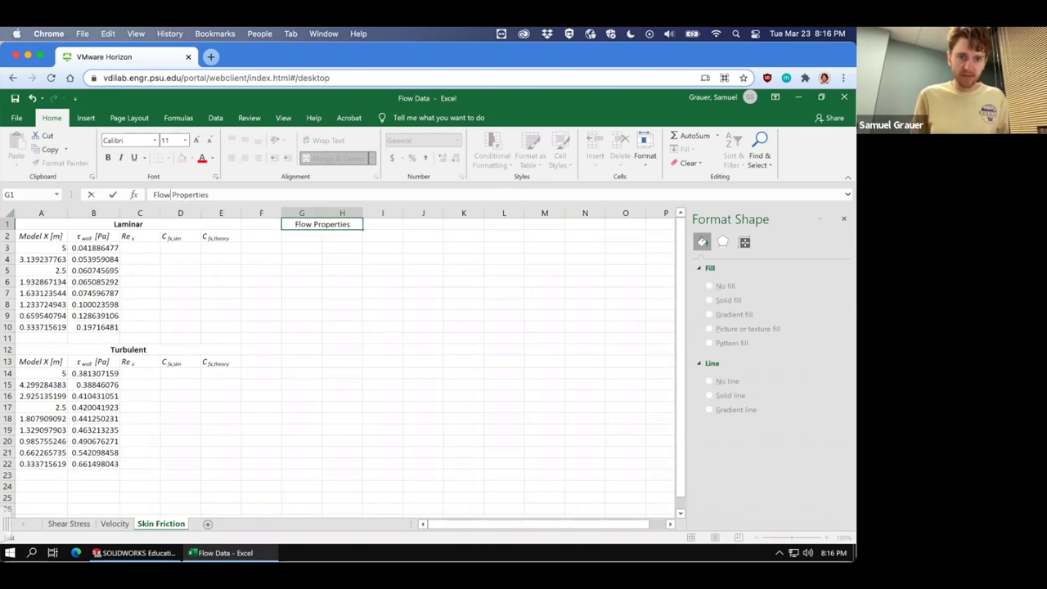
{"action": "type", "text": "/Fluid"}
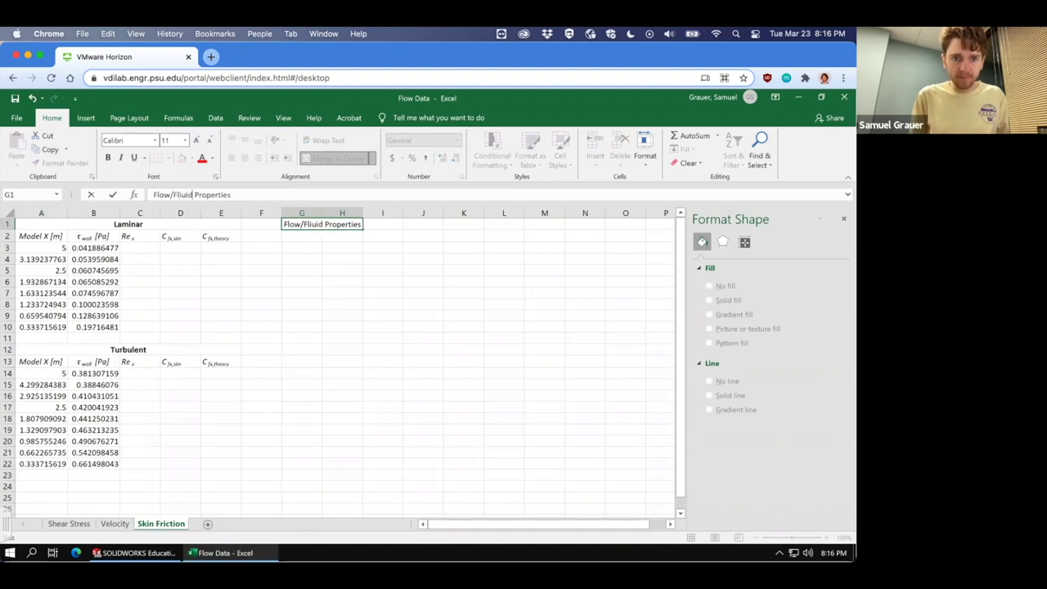
{"action": "key", "text": "Return"}
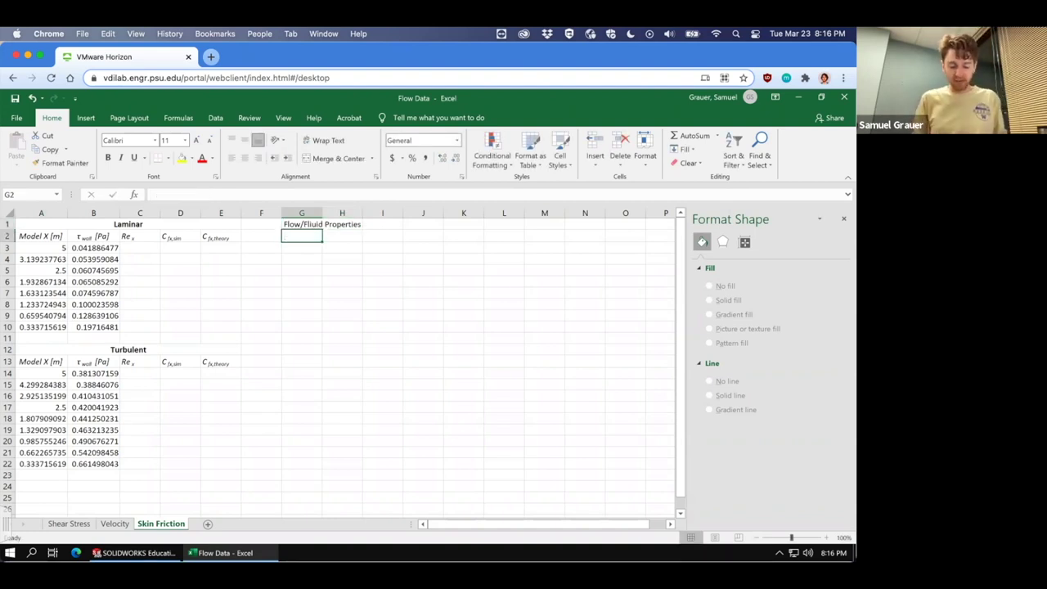
Enter the kinematic viscosity label 'v [m2/s]' in G2 with the 2 superscripted
{"action": "type", "text": "Kine"}
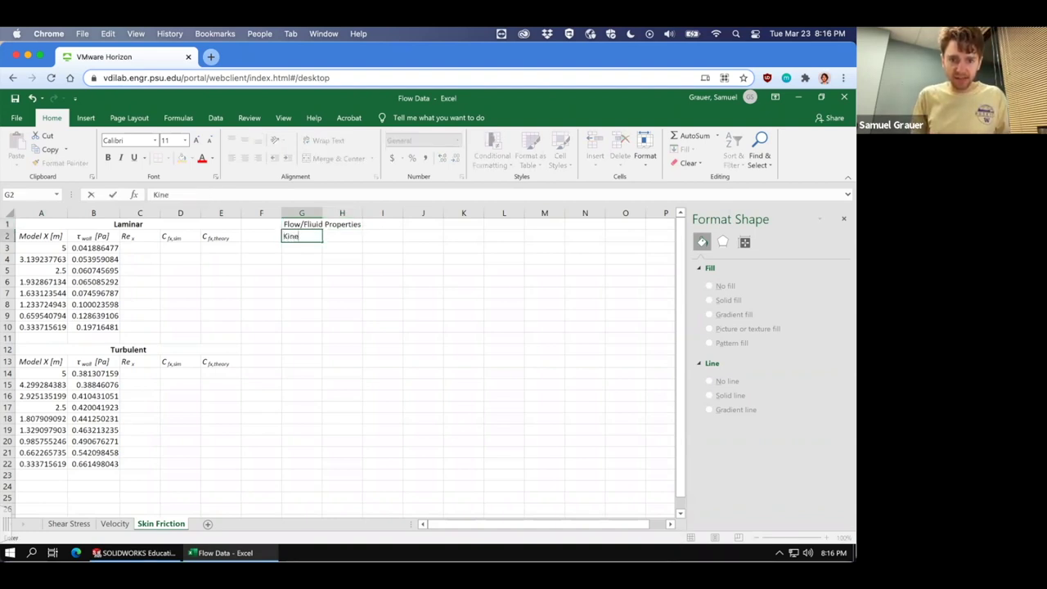
{"action": "type", "text": "matic"}
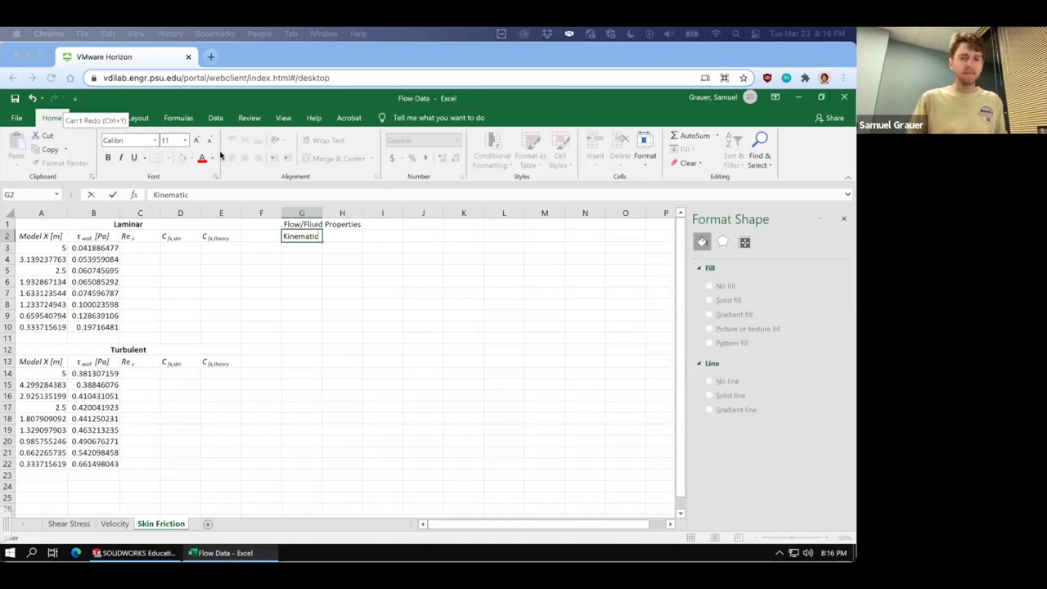
{"action": "left_click", "coordinate": [340, 276]}
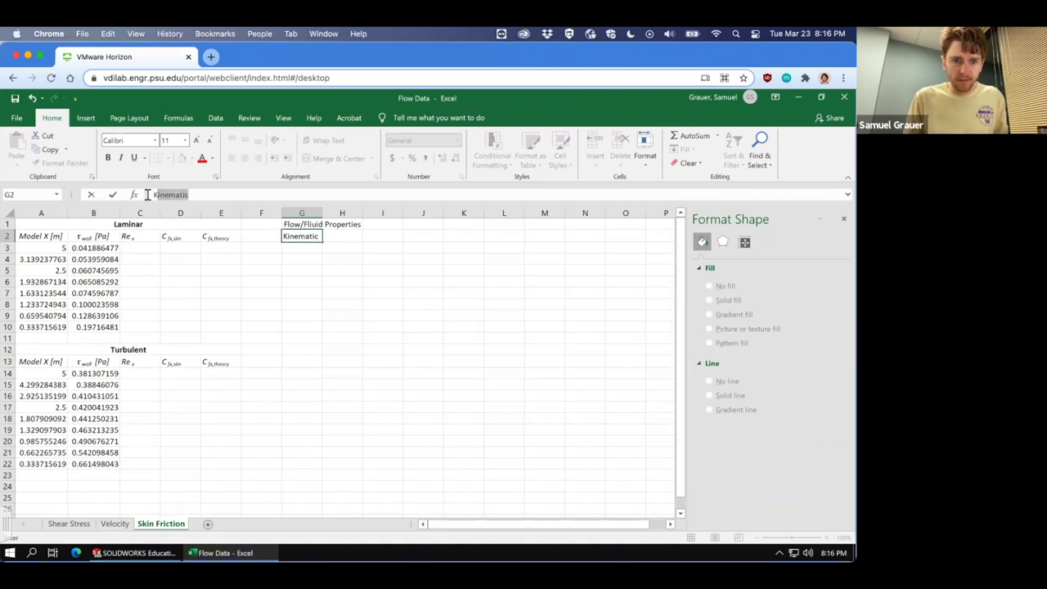
{"action": "key", "text": "Escape"}
{"action": "type", "text": "v "}
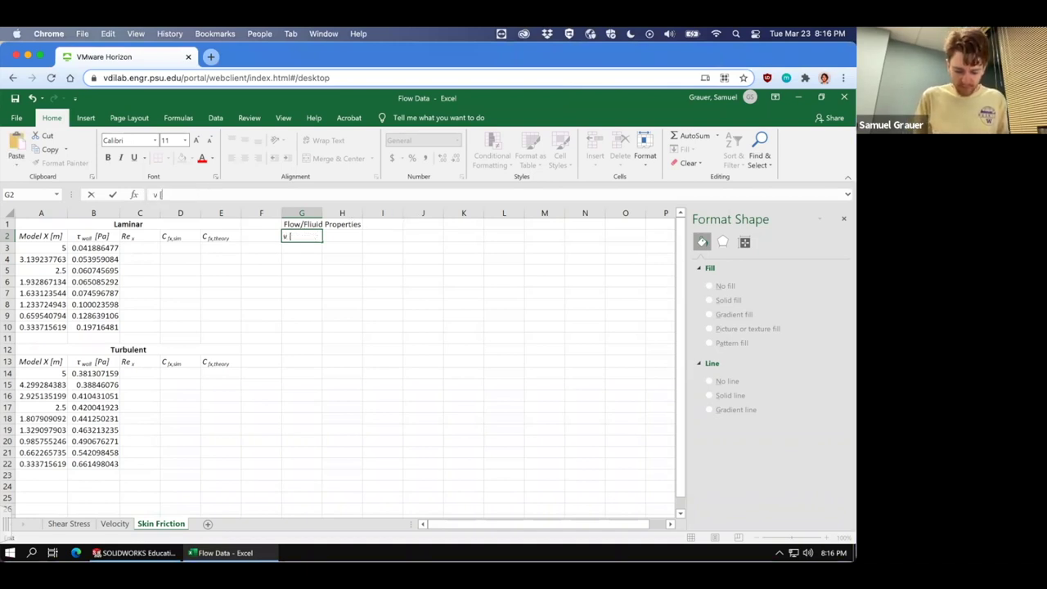
{"action": "type", "text": "[m"}
{"action": "key", "text": "BackSpace"}
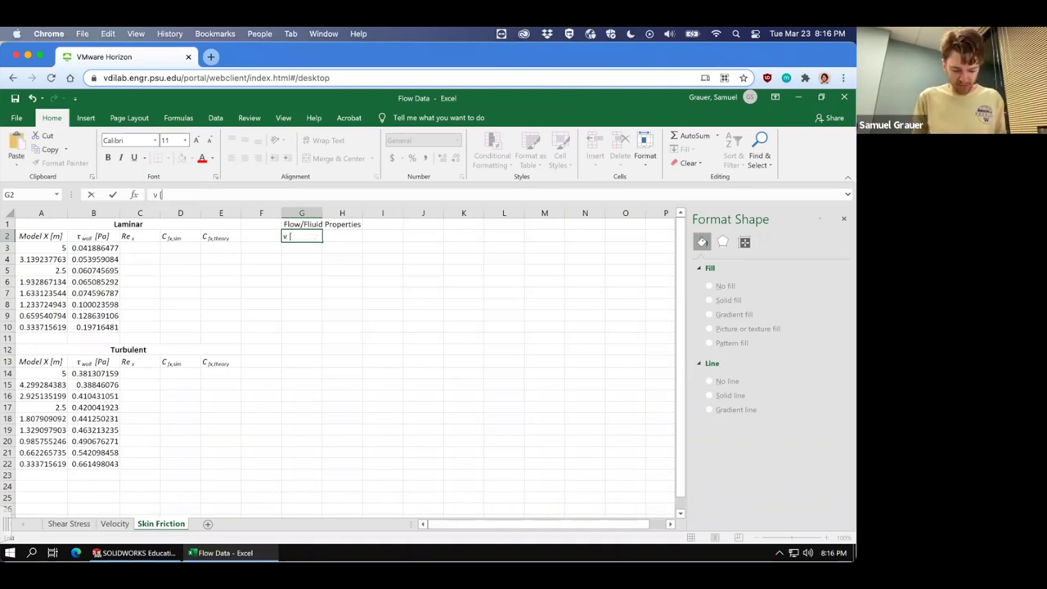
{"action": "type", "text": "m2/s]"}
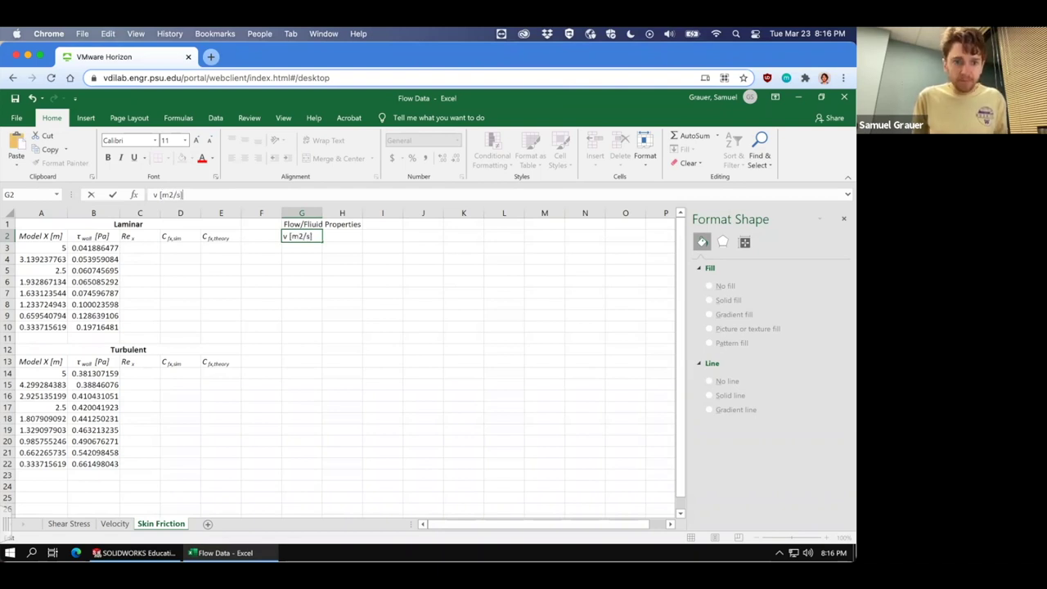
{"action": "left_click_drag", "start_coordinate": [168, 195], "coordinate": [173, 194]}
{"action": "key", "text": "ctrl+1"}
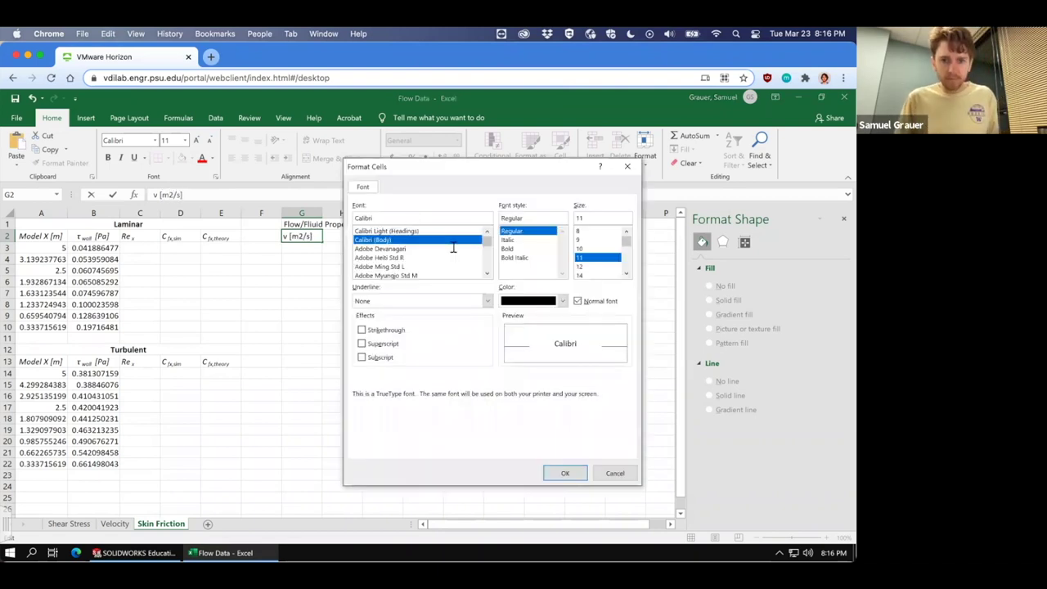
{"action": "left_click", "coordinate": [565, 473]}
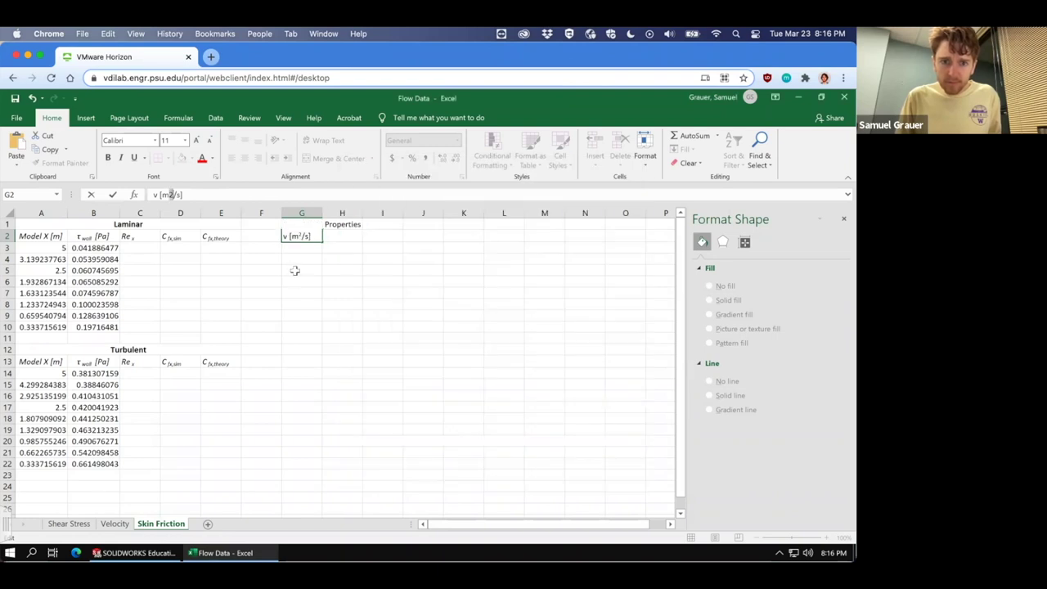
{"action": "key", "text": "Return"}
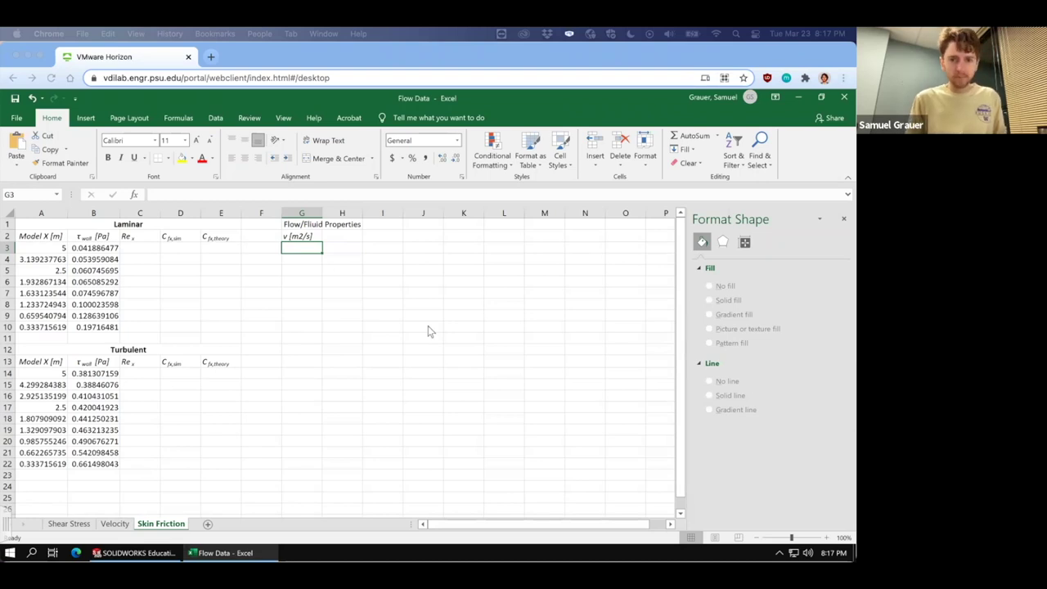
Type the density label 'ρ [kg/m3]' in G3 and format the 3 as a subscript
{"action": "left_click", "coordinate": [245, 201]}
{"action": "type", "text": "p"}
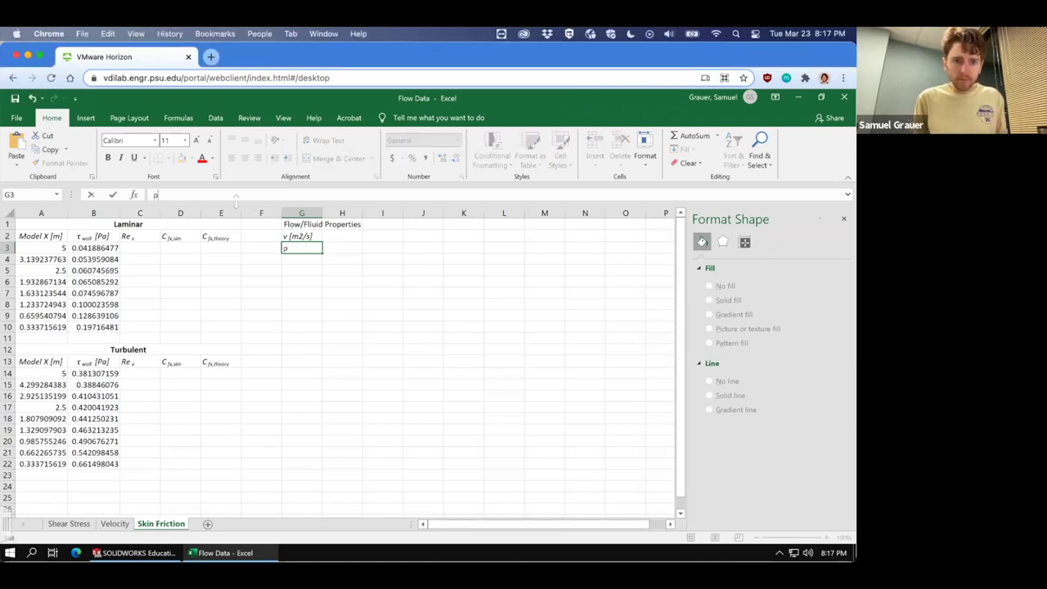
{"action": "type", "text": " [kg"}
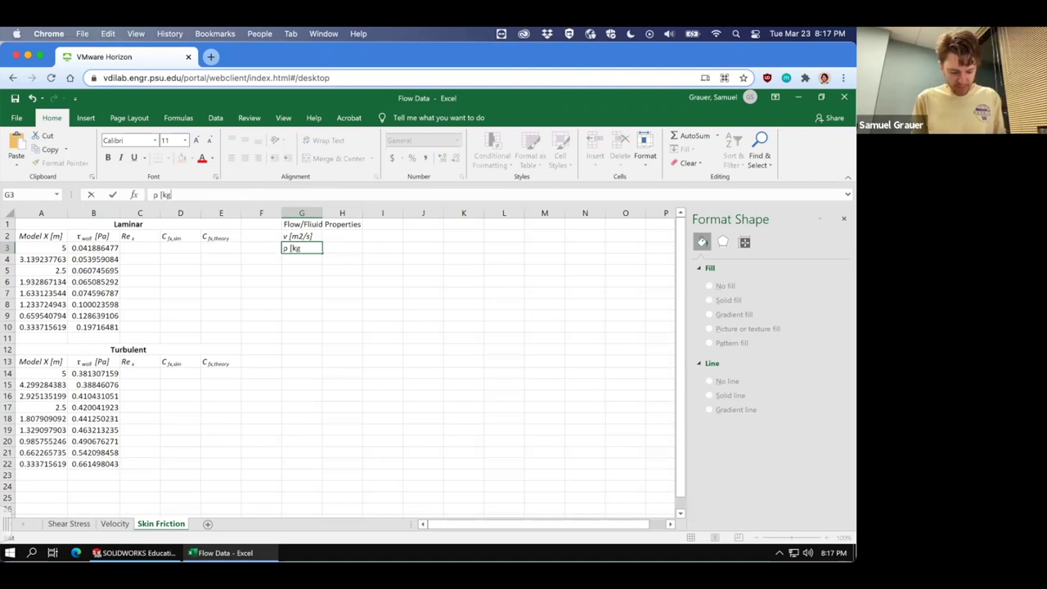
{"action": "type", "text": "/m3"}
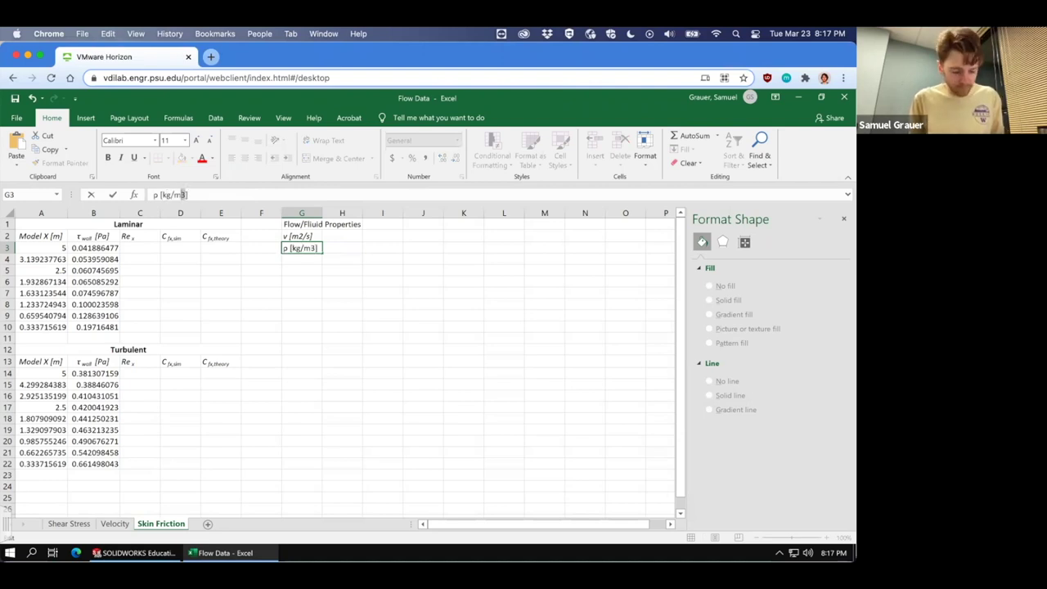
{"action": "key", "text": "ctrl+1"}
{"action": "left_click", "coordinate": [379, 357]}
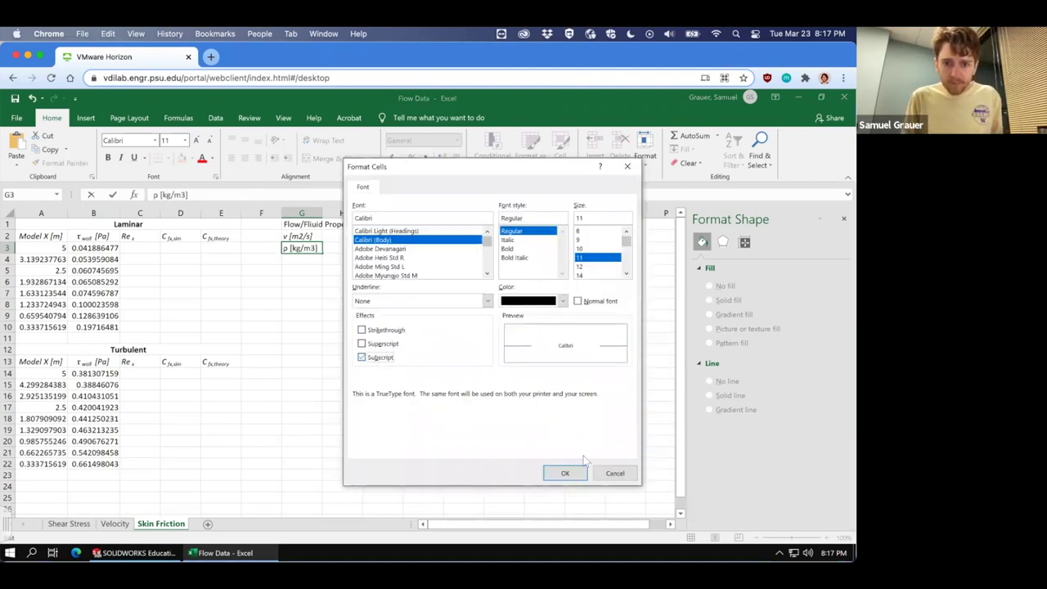
{"action": "left_click", "coordinate": [565, 473]}
{"action": "left_click", "coordinate": [307, 262]}
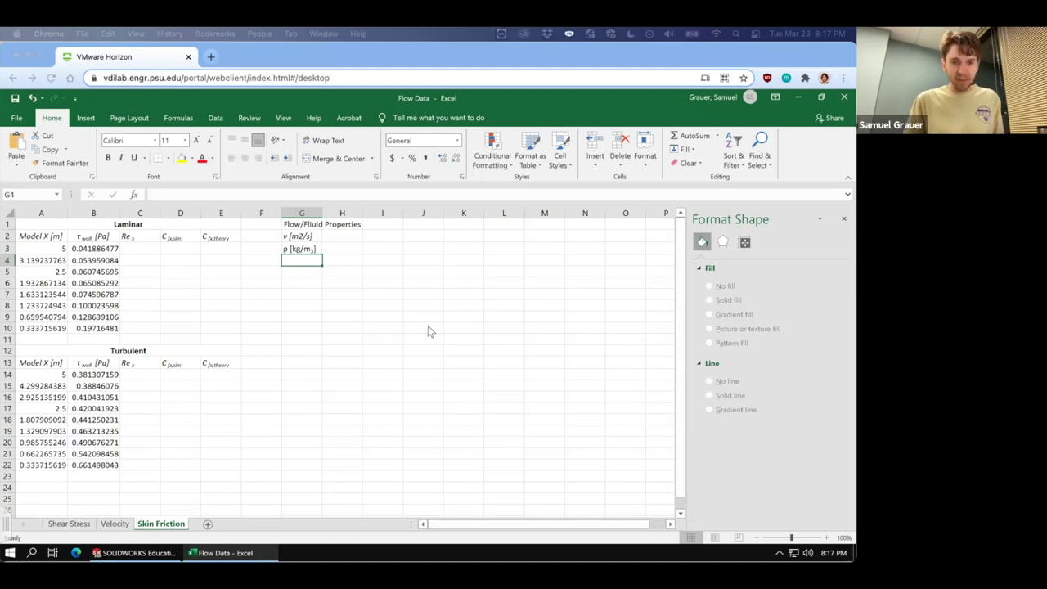
Enter 'u∞' in G4 with only the ∞ formatted as subscript
{"action": "left_click", "coordinate": [292, 260]}
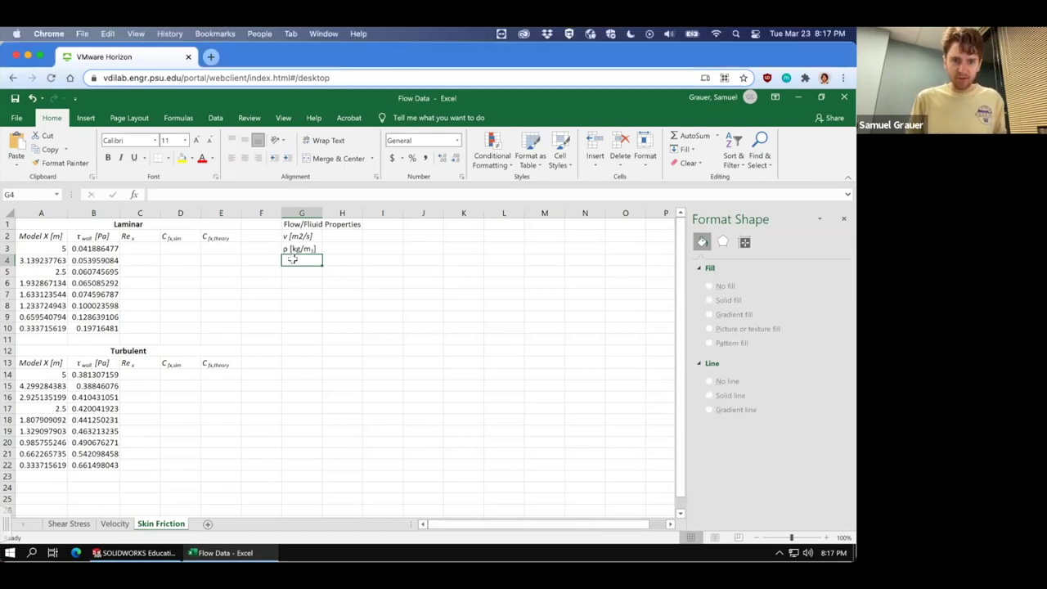
{"action": "type", "text": "u"}
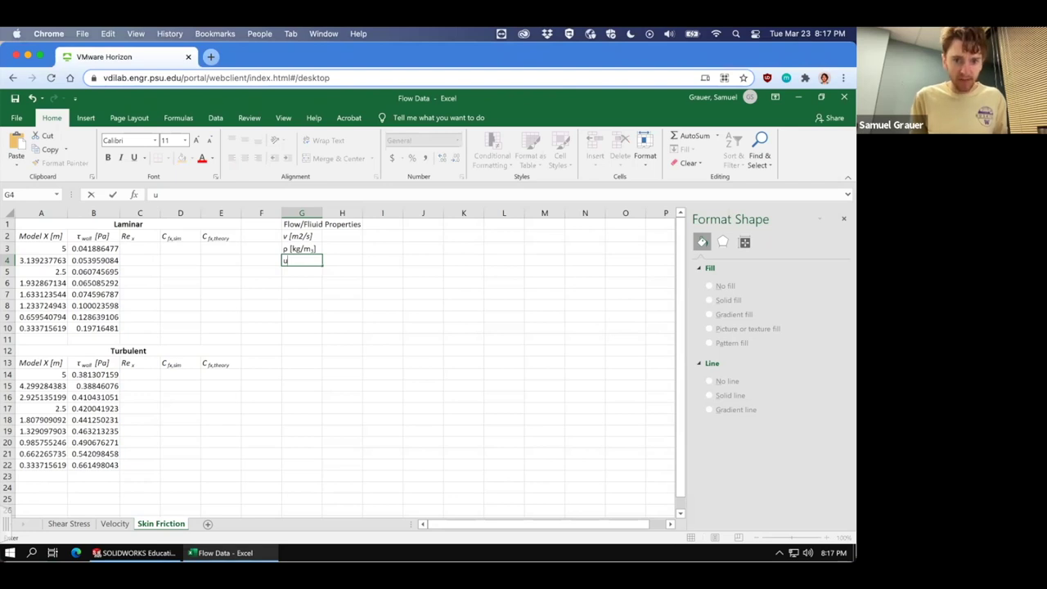
{"action": "type", "text": "∞"}
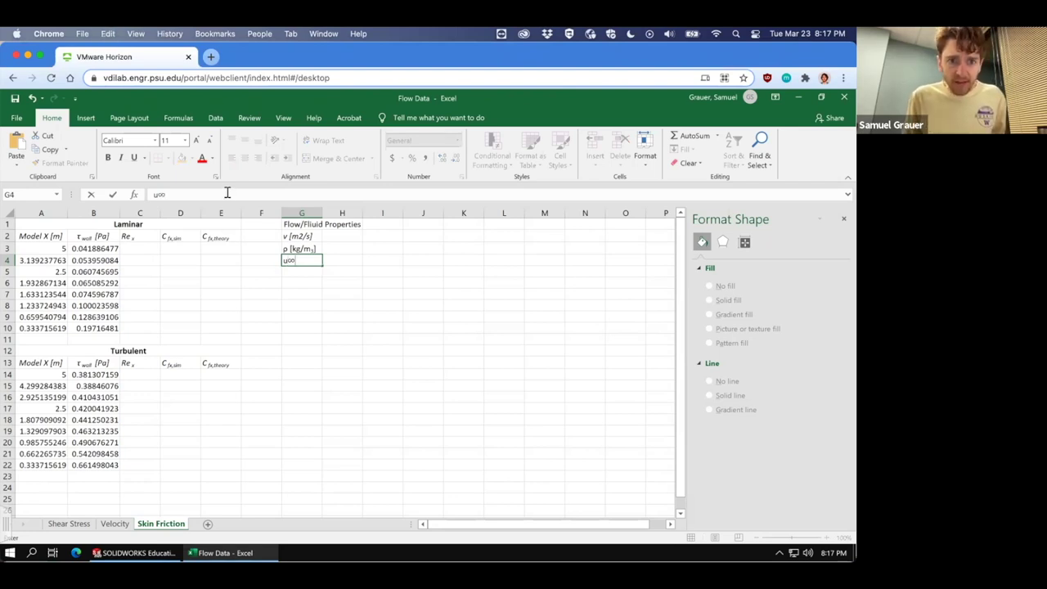
{"action": "key", "text": "shift+Left"}
{"action": "key", "text": "ctrl+1"}
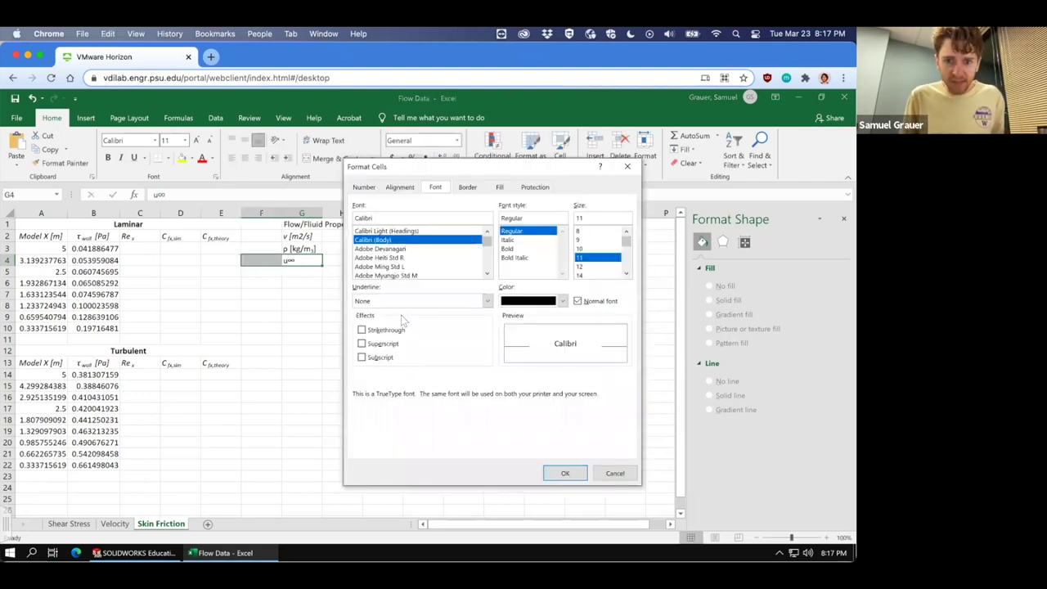
{"action": "left_click", "coordinate": [369, 358]}
{"action": "left_click", "coordinate": [565, 472]}
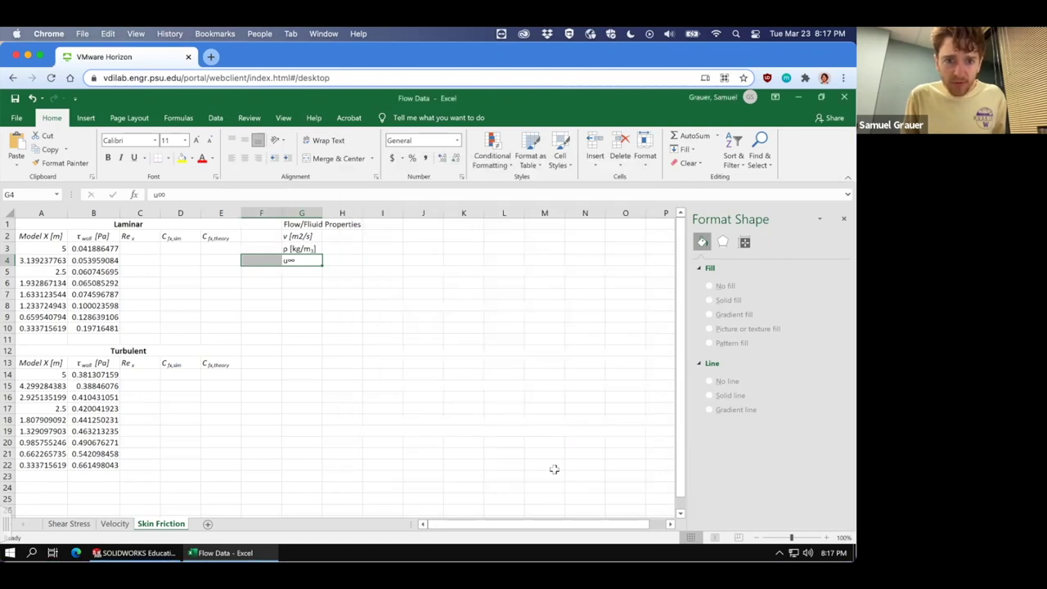
{"action": "left_click", "coordinate": [153, 194]}
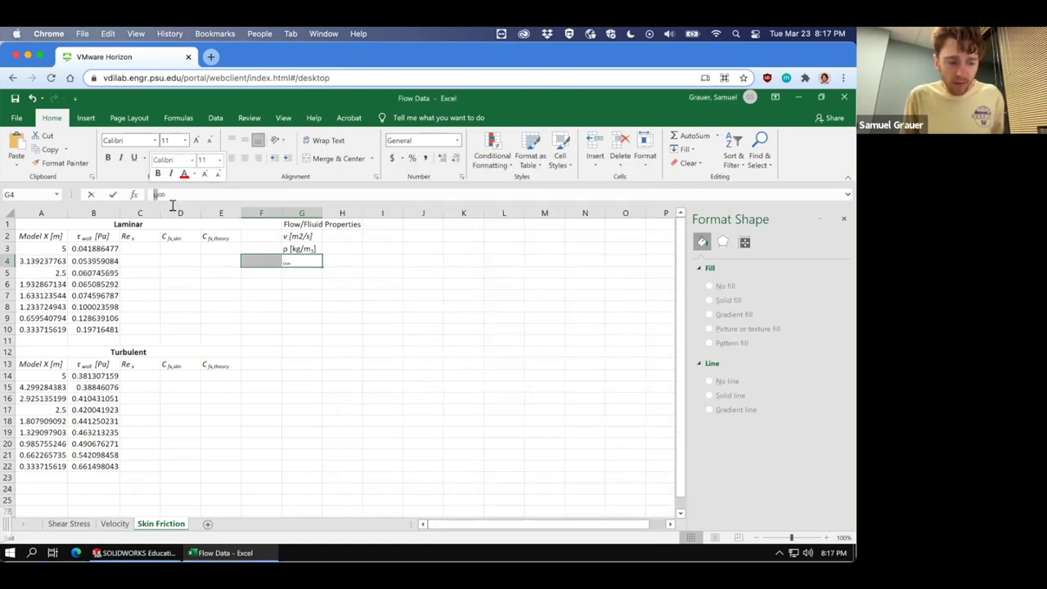
{"action": "key", "text": "ctrl+1"}
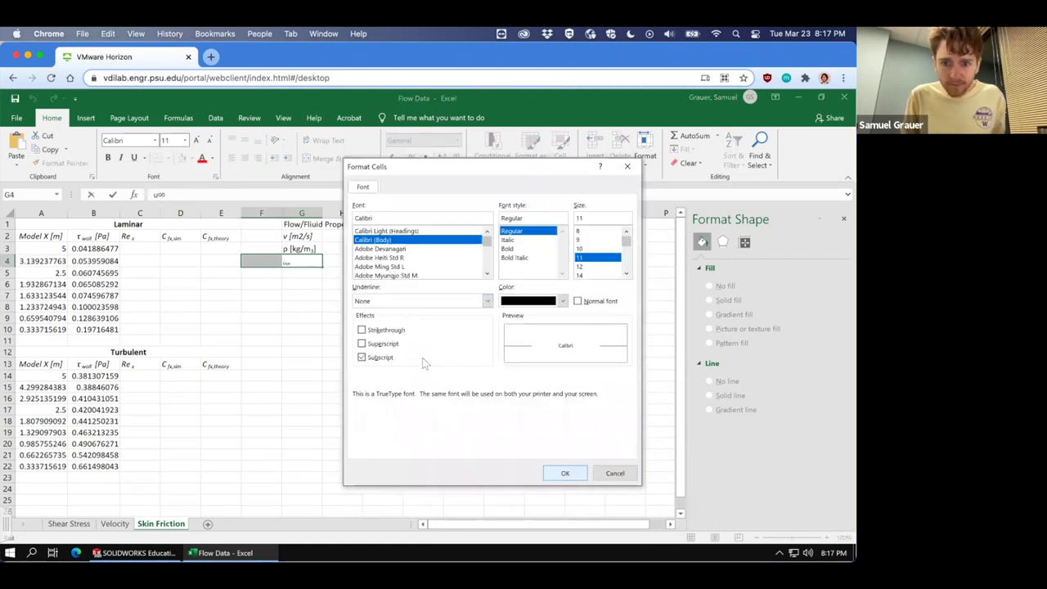
{"action": "left_click", "coordinate": [372, 358]}
{"action": "left_click", "coordinate": [565, 472]}
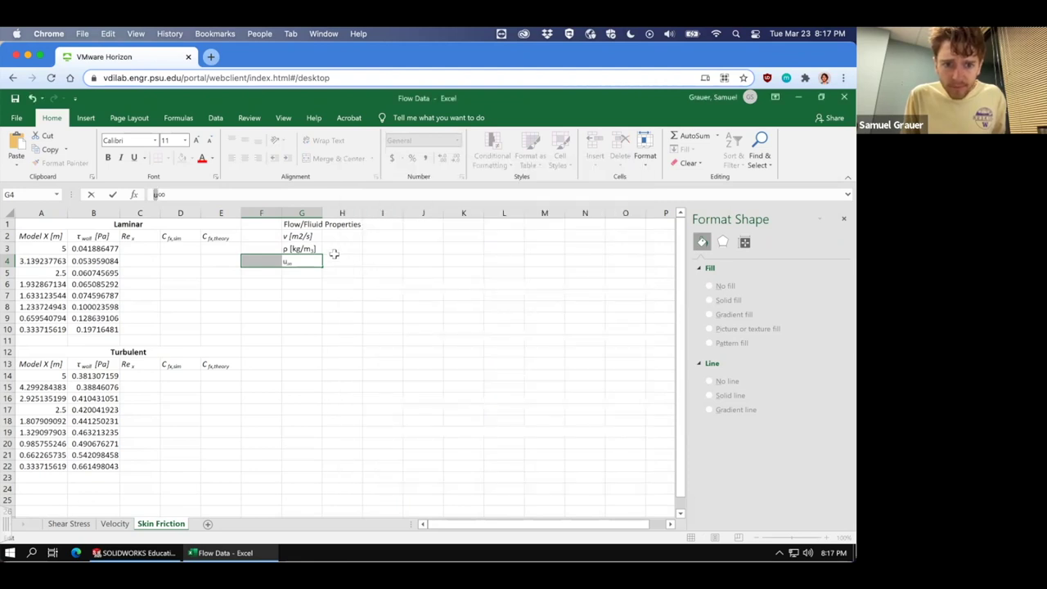
Append '[m/s]' to the G4 label at normal size, not subscript
{"action": "type", "text": "[m/s]"}
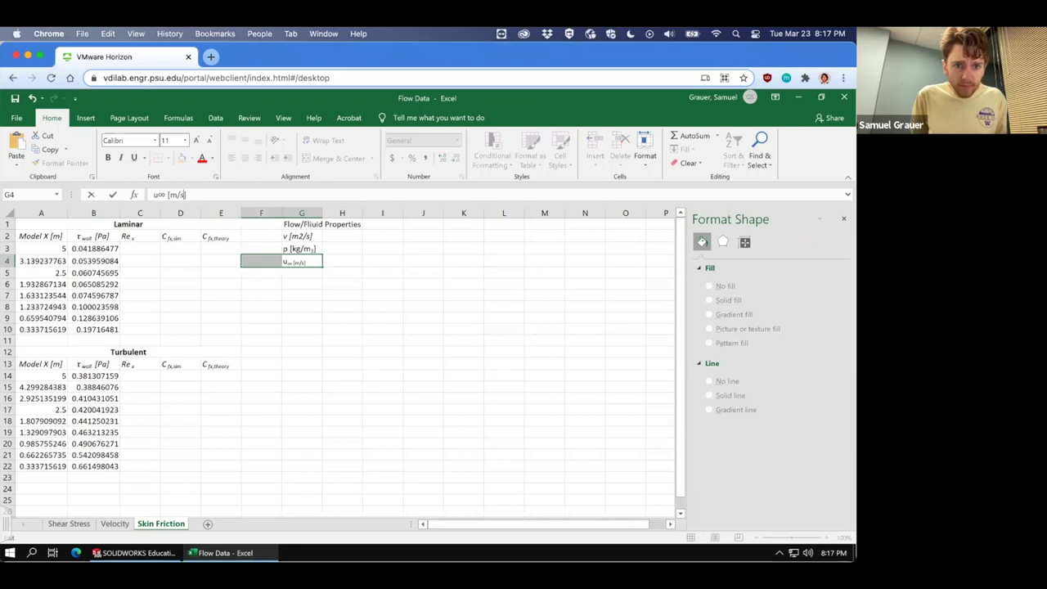
{"action": "left_click_drag", "start_coordinate": [187, 194], "coordinate": [166, 195]}
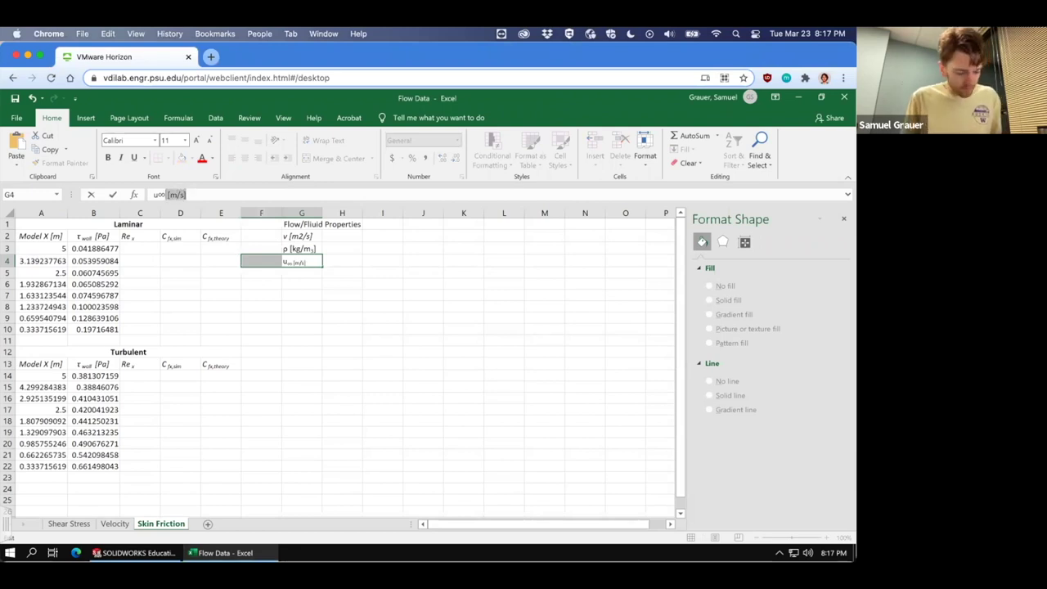
{"action": "key", "text": "ctrl+1"}
{"action": "left_click", "coordinate": [378, 357]}
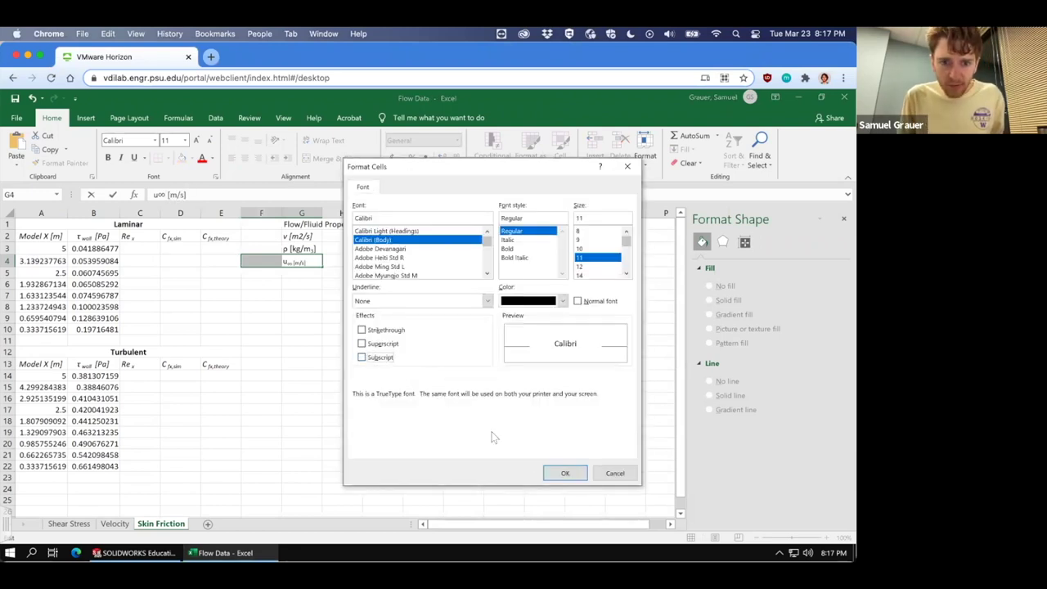
{"action": "left_click", "coordinate": [564, 473]}
{"action": "left_click", "coordinate": [385, 308]}
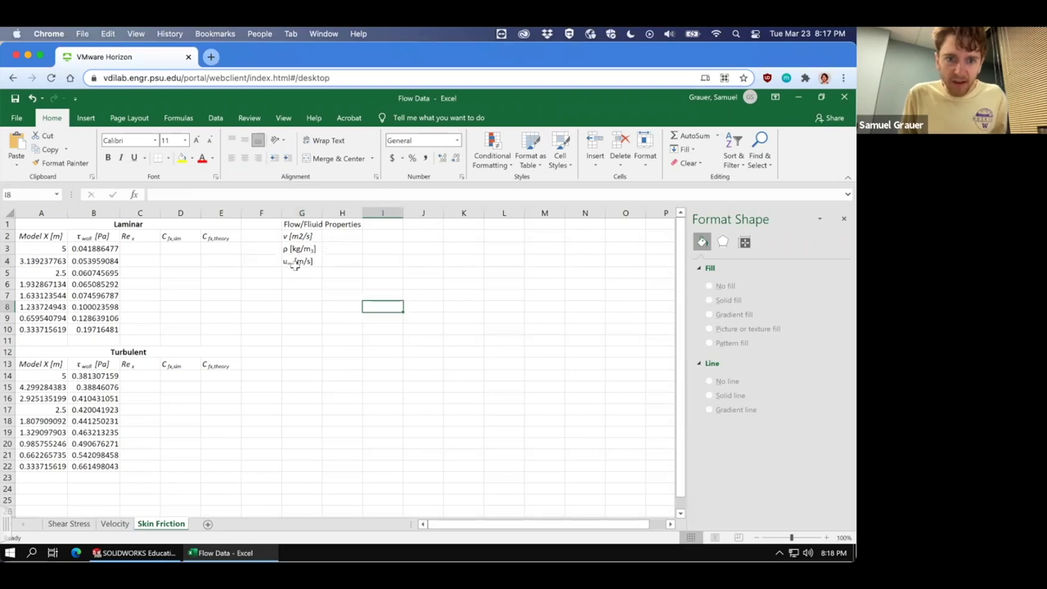
Select the G2:G4 labels and undo the stray 'i' entered in G2
{"action": "left_click_drag", "start_coordinate": [301, 238], "coordinate": [300, 263]}
{"action": "type", "text": "ii"}
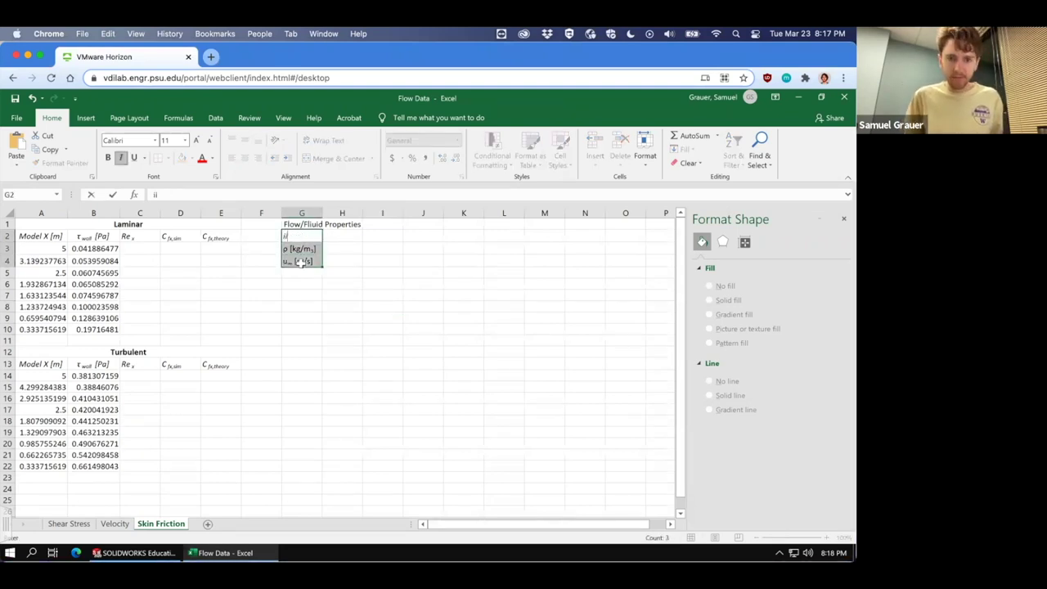
{"action": "key", "text": "Return"}
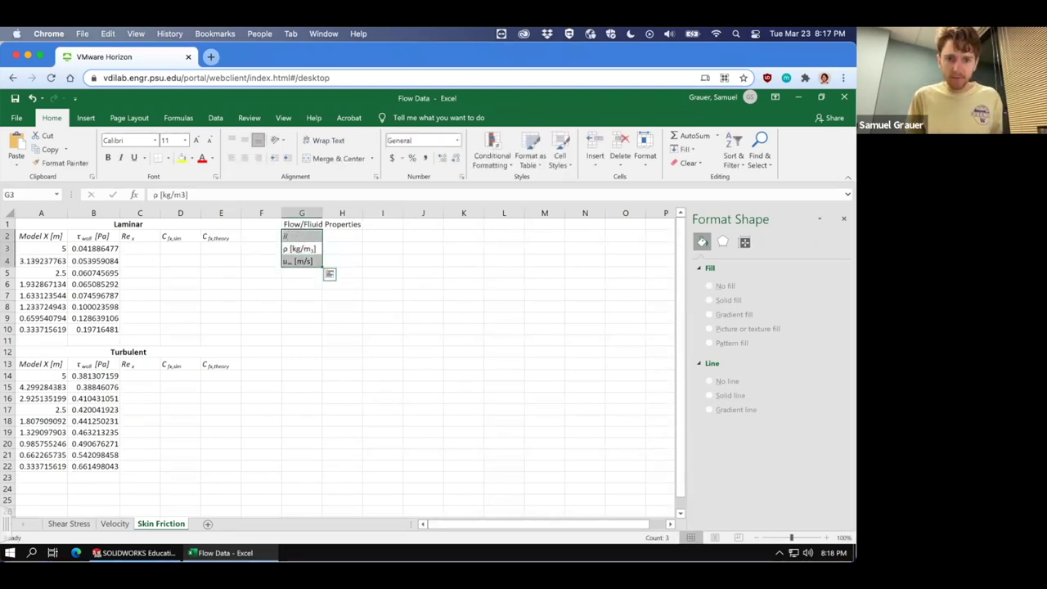
{"action": "left_click", "coordinate": [301, 262]}
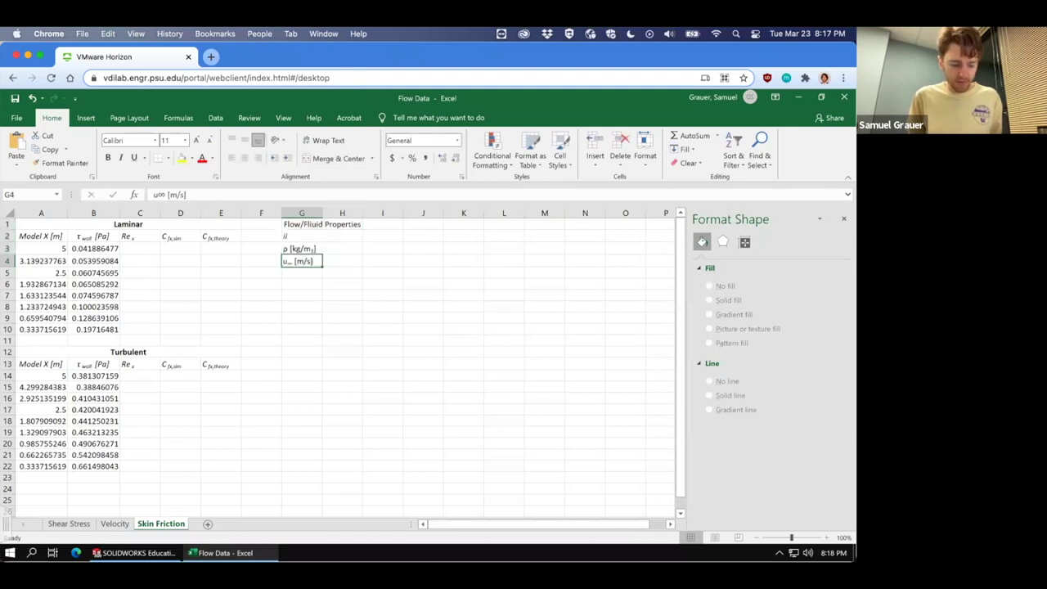
{"action": "key", "text": "ctrl+z"}
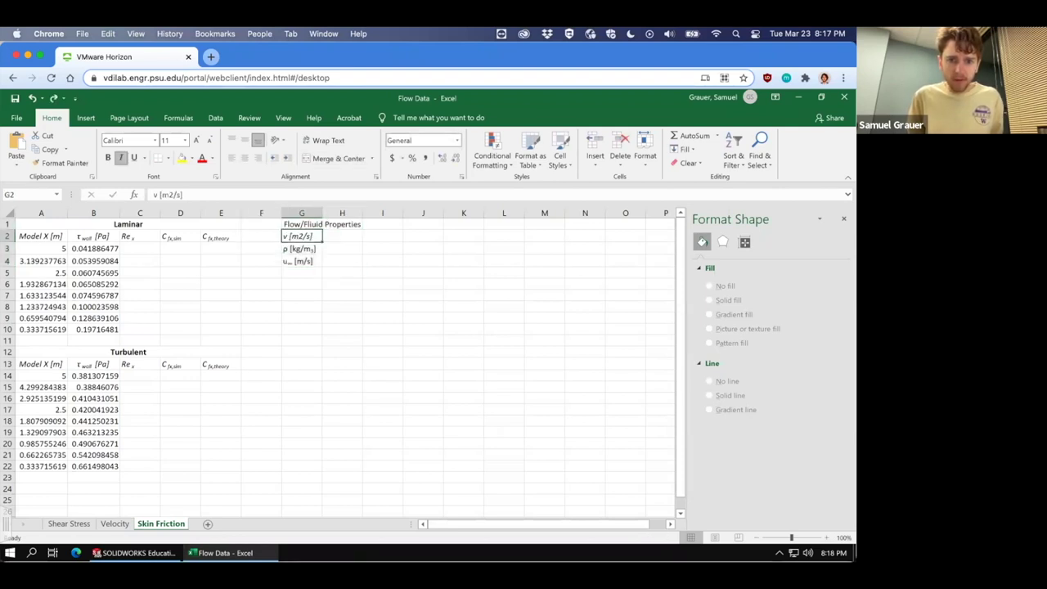
Undo italic on the labels, then merge, centre and bold the G1:H1 title
{"action": "left_click_drag", "start_coordinate": [301, 237], "coordinate": [324, 267]}
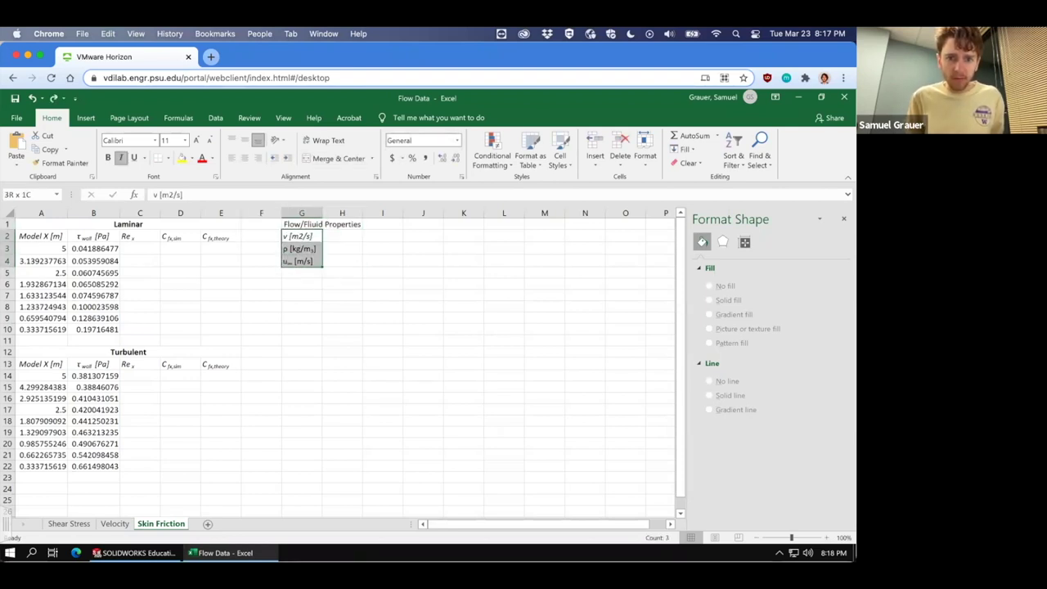
{"action": "left_click", "coordinate": [121, 158]}
{"action": "key", "text": "ctrl+z"}
{"action": "left_click_drag", "start_coordinate": [301, 224], "coordinate": [342, 224]}
{"action": "left_click", "coordinate": [338, 158]}
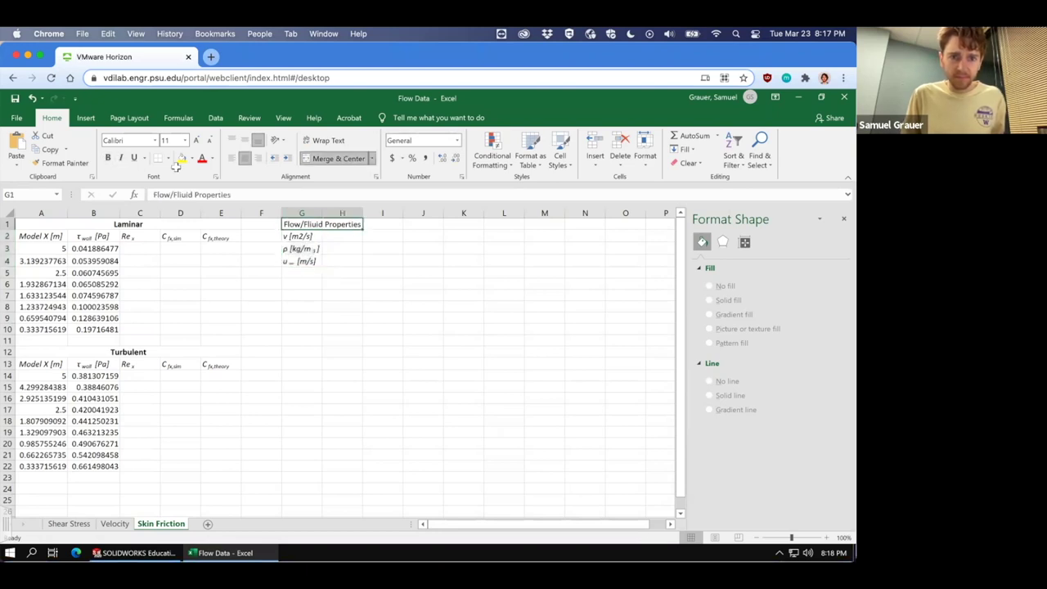
{"action": "left_click", "coordinate": [107, 158]}
{"action": "left_click", "coordinate": [389, 306]}
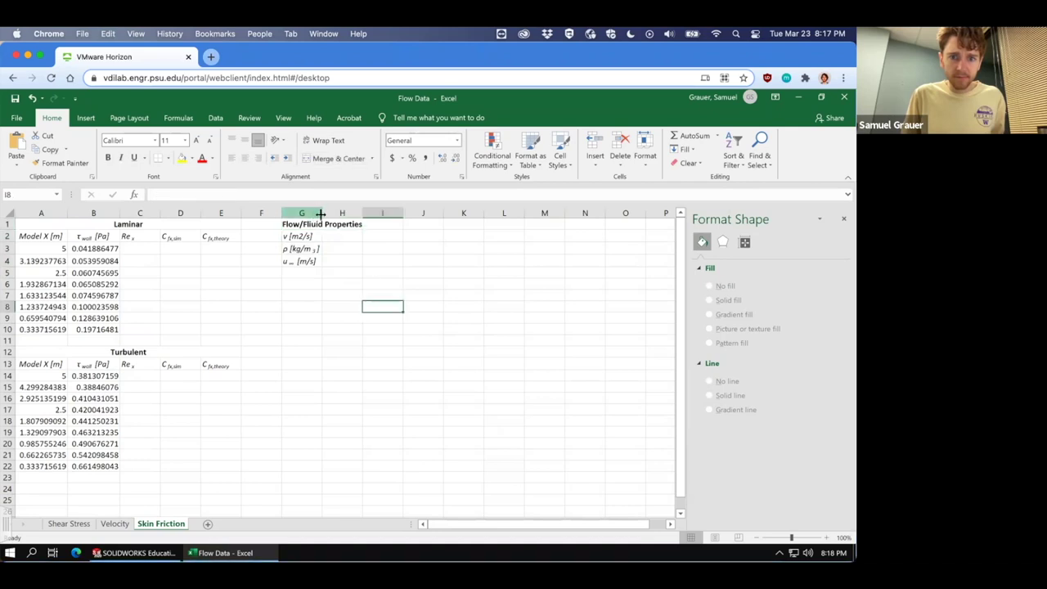
Widen column G slightly and middle-align the Flow/Fluid Properties title vertically
{"action": "left_click", "coordinate": [324, 212]}
{"action": "left_click_drag", "start_coordinate": [323, 213], "coordinate": [325, 213]}
{"action": "left_click", "coordinate": [384, 284]}
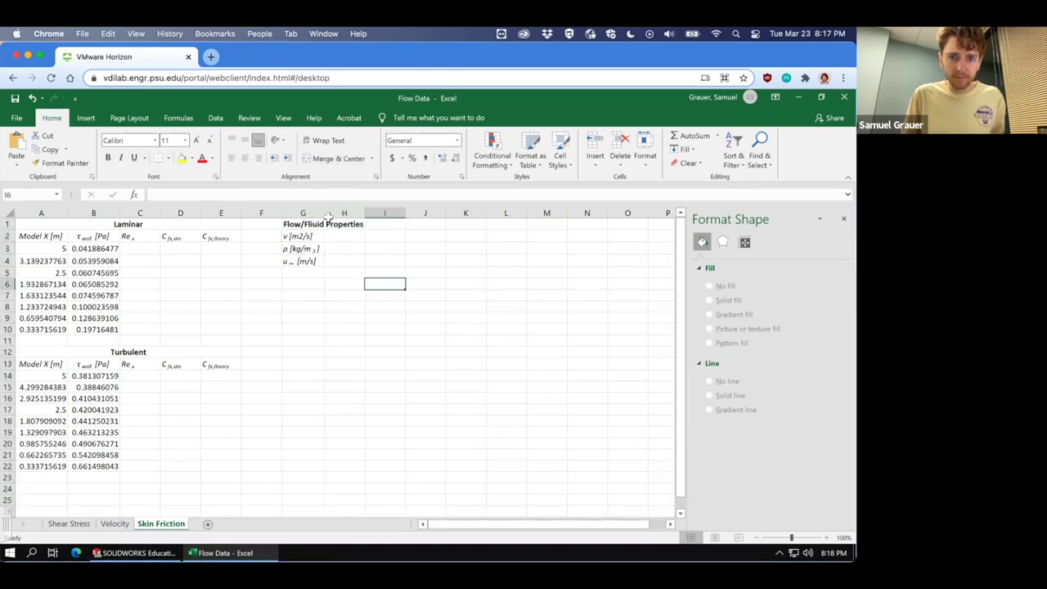
{"action": "left_click", "coordinate": [331, 224]}
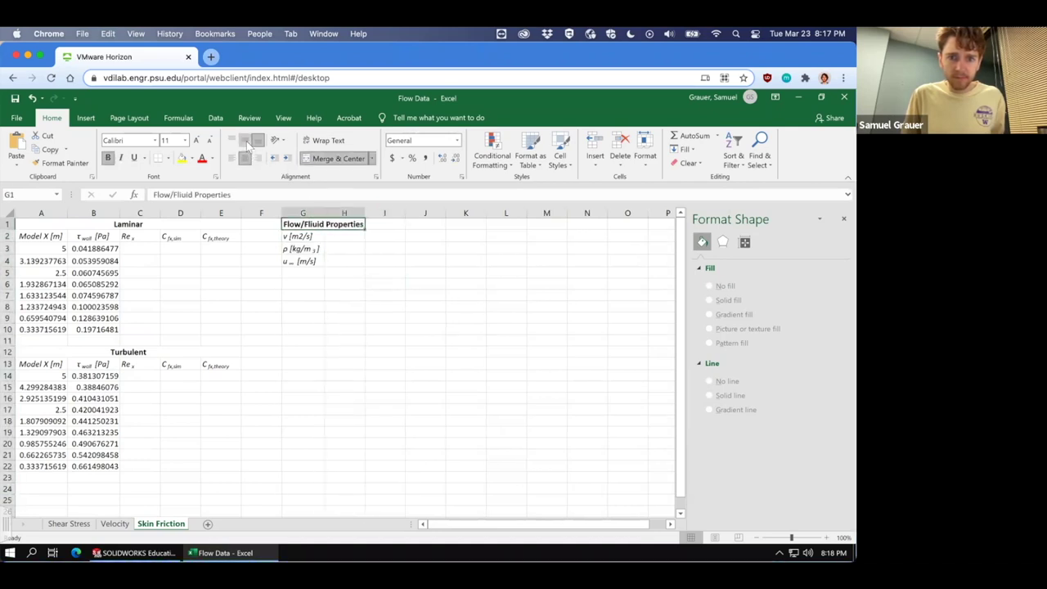
{"action": "left_click", "coordinate": [244, 141]}
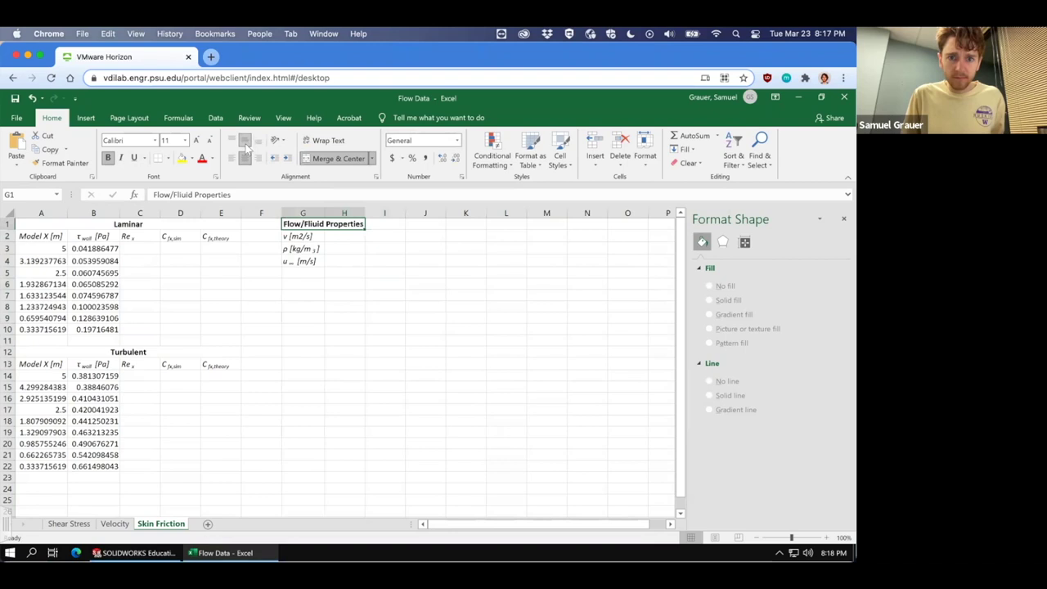
{"action": "left_click", "coordinate": [347, 238]}
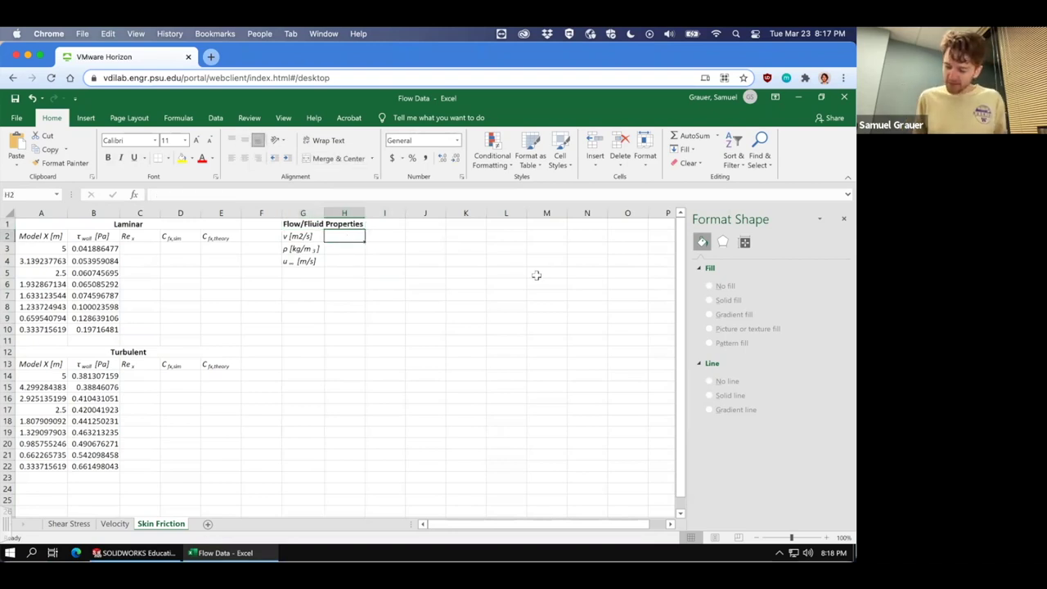
Enter kinematic viscosity 1.50E-05 in H2 and density 1.2 in H3
{"action": "type", "text": "1.5e-5"}
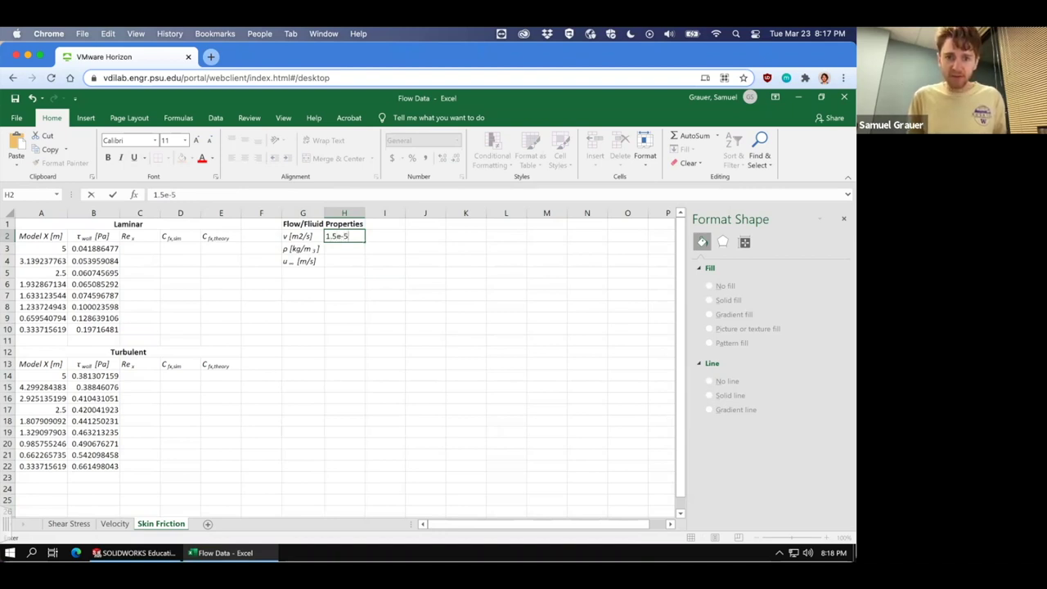
{"action": "key", "text": "Return"}
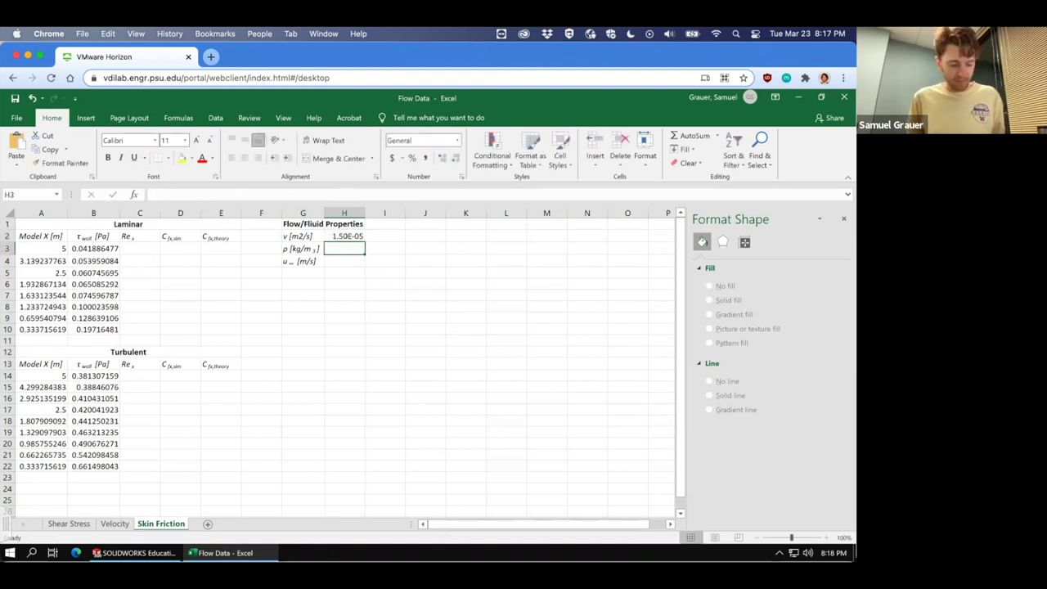
{"action": "type", "text": "1.2"}
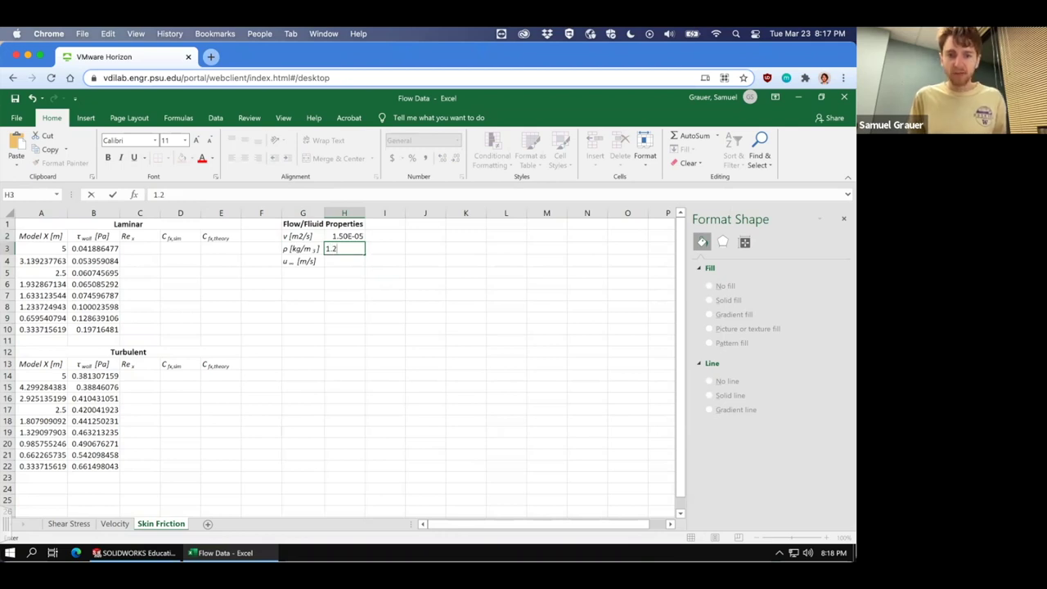
{"action": "left_click", "coordinate": [303, 249]}
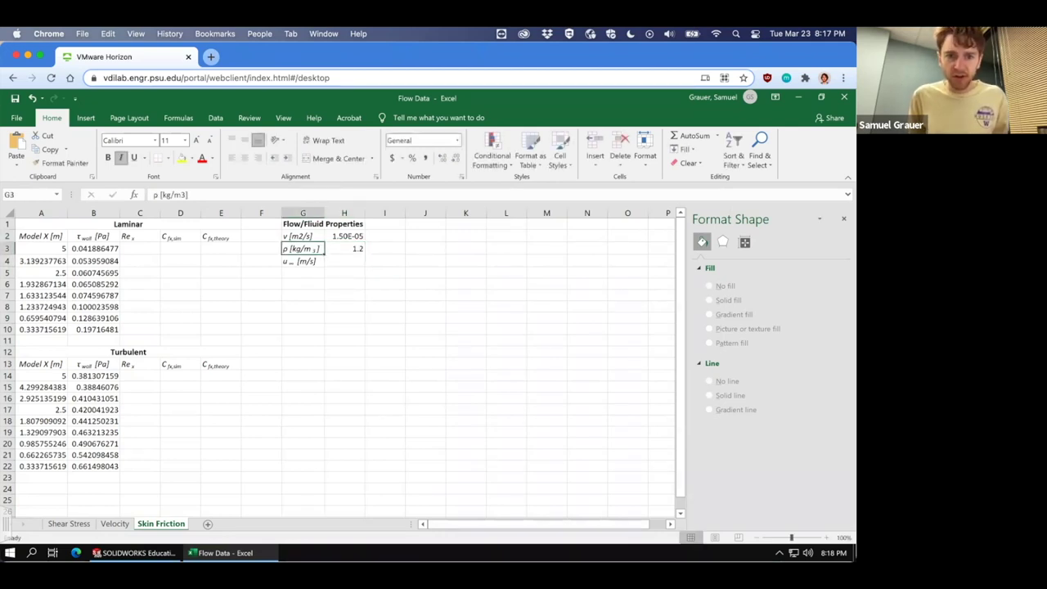
Make the 3 in 'ρ [kg/m3]' and the 2 in 'v [m2/s]' superscripts
{"action": "left_click", "coordinate": [185, 195]}
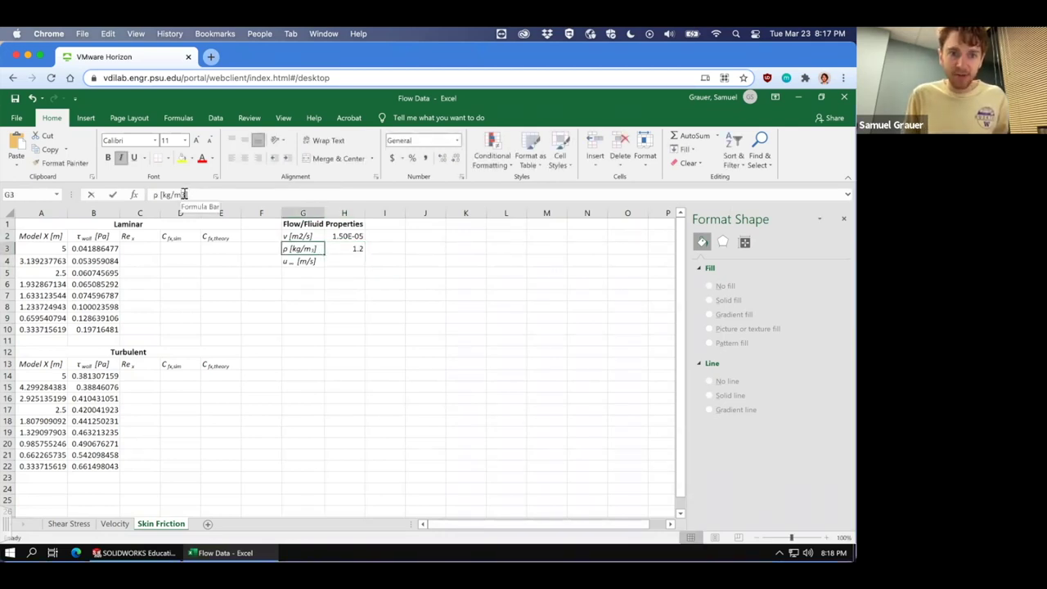
{"action": "key", "text": "ctrl+1"}
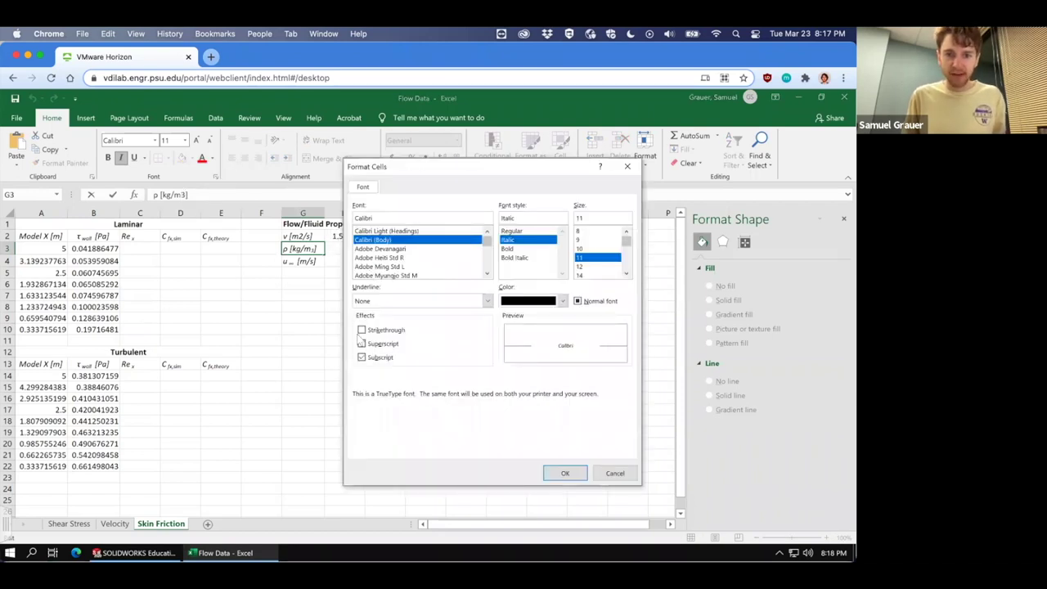
{"action": "left_click", "coordinate": [362, 343]}
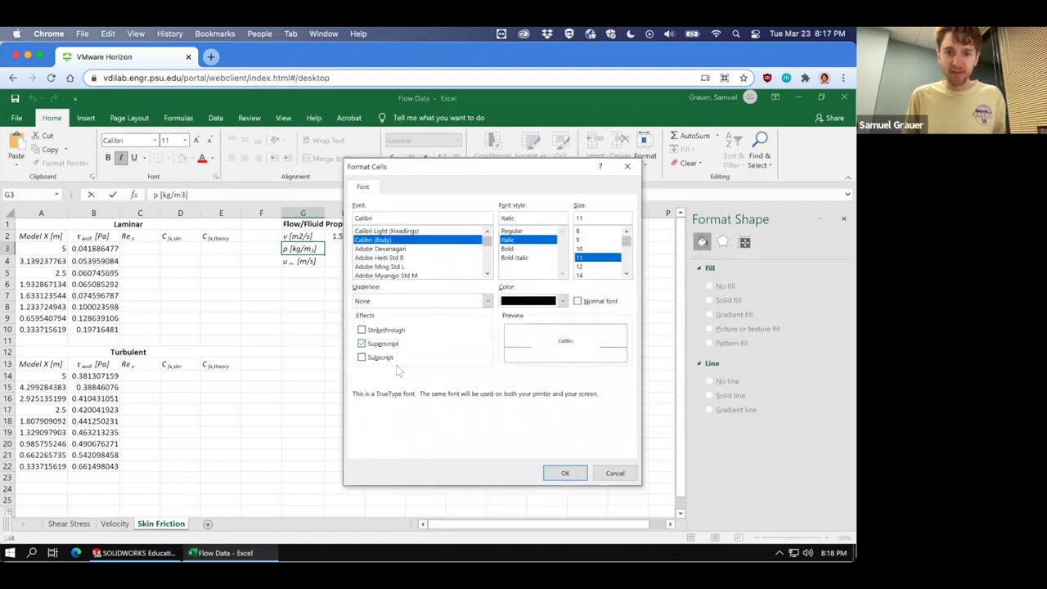
{"action": "left_click", "coordinate": [564, 472]}
{"action": "key", "text": "Return"}
{"action": "key", "text": "Up"}
{"action": "key", "text": "Up"}
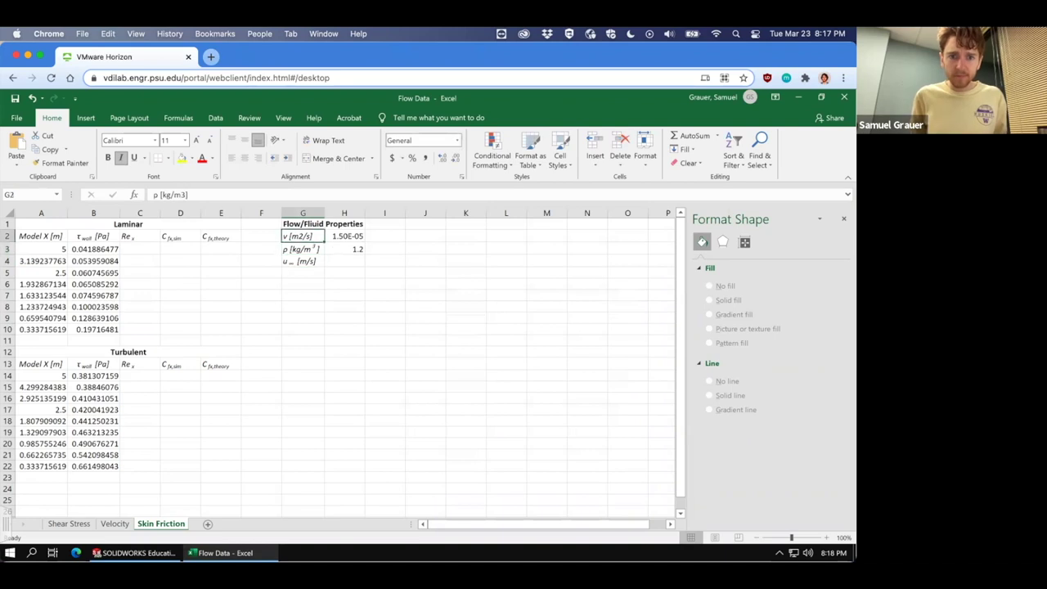
{"action": "left_click", "coordinate": [169, 194]}
{"action": "key", "text": "ctrl+1"}
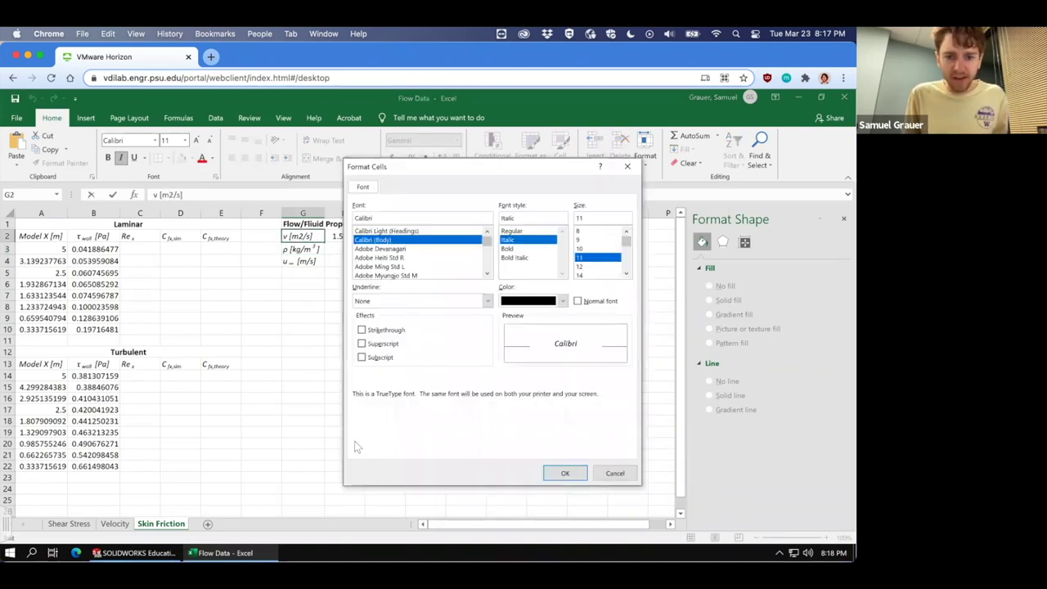
{"action": "left_click", "coordinate": [379, 344]}
{"action": "left_click", "coordinate": [564, 472]}
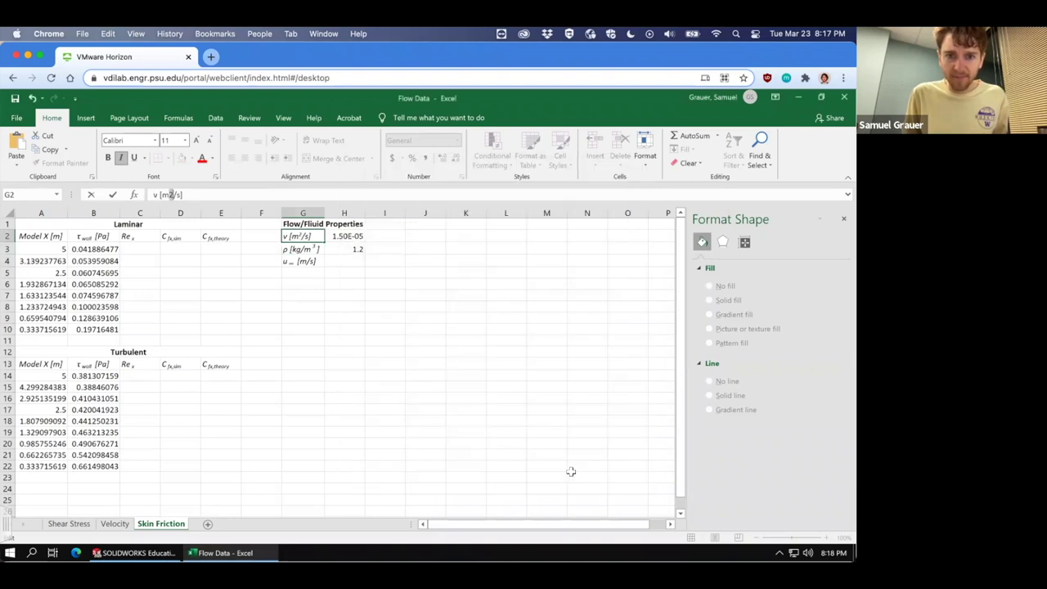
{"action": "key", "text": "Return"}
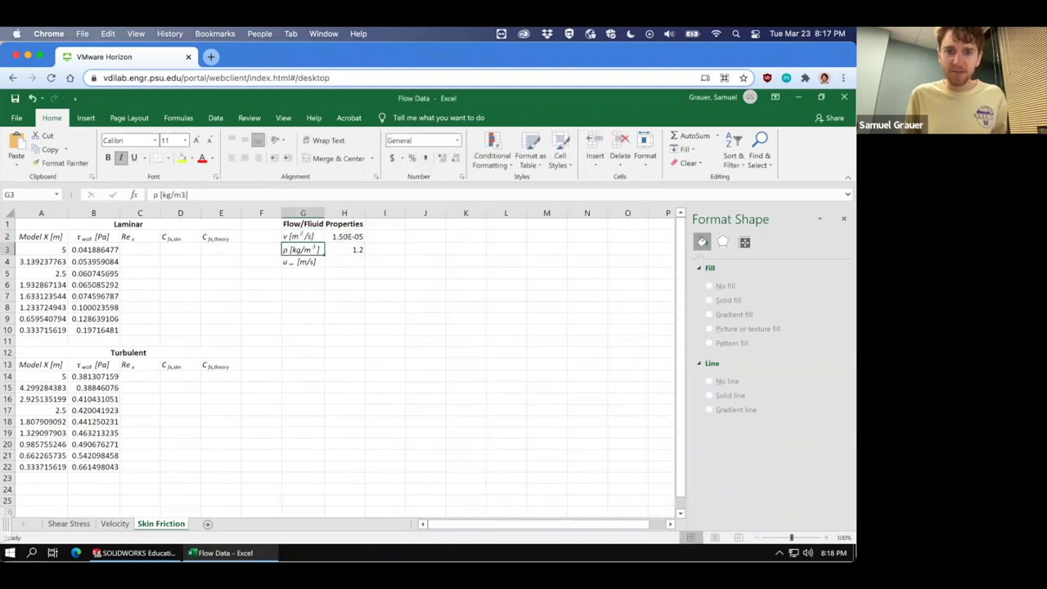
Enter the free-stream velocity 15.24 in H4
{"action": "left_click", "coordinate": [354, 262]}
{"action": "type", "text": "15.24"}
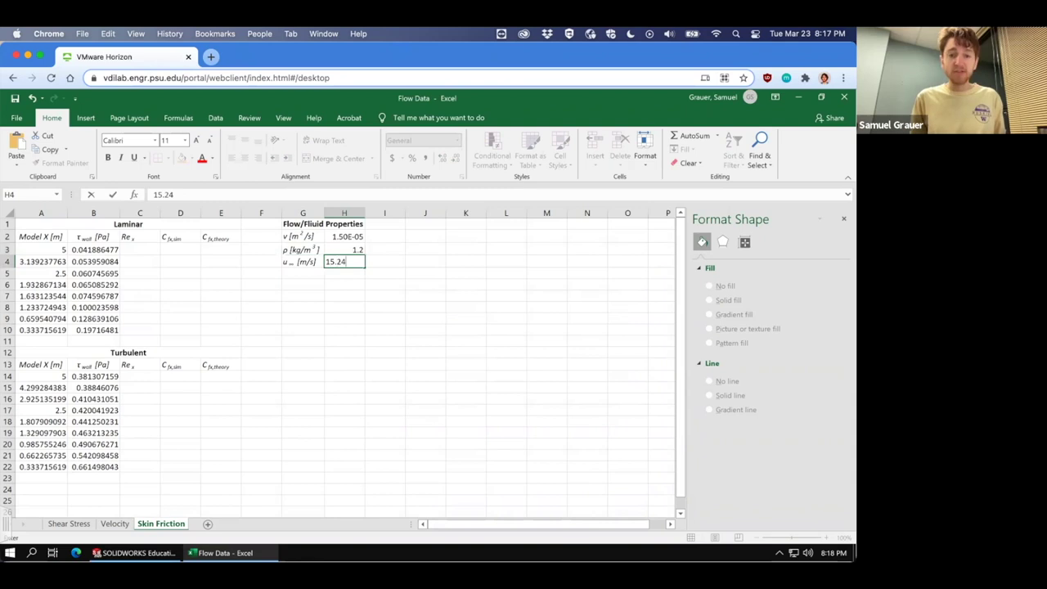
{"action": "key", "text": "Return"}
{"action": "left_click", "coordinate": [344, 263]}
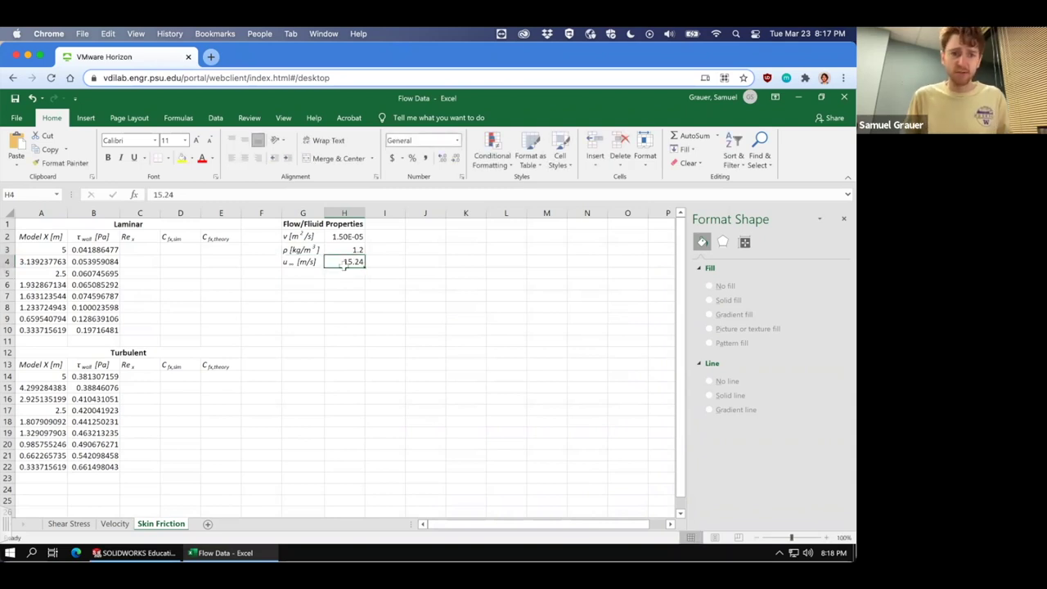
{"action": "left_click", "coordinate": [151, 247]}
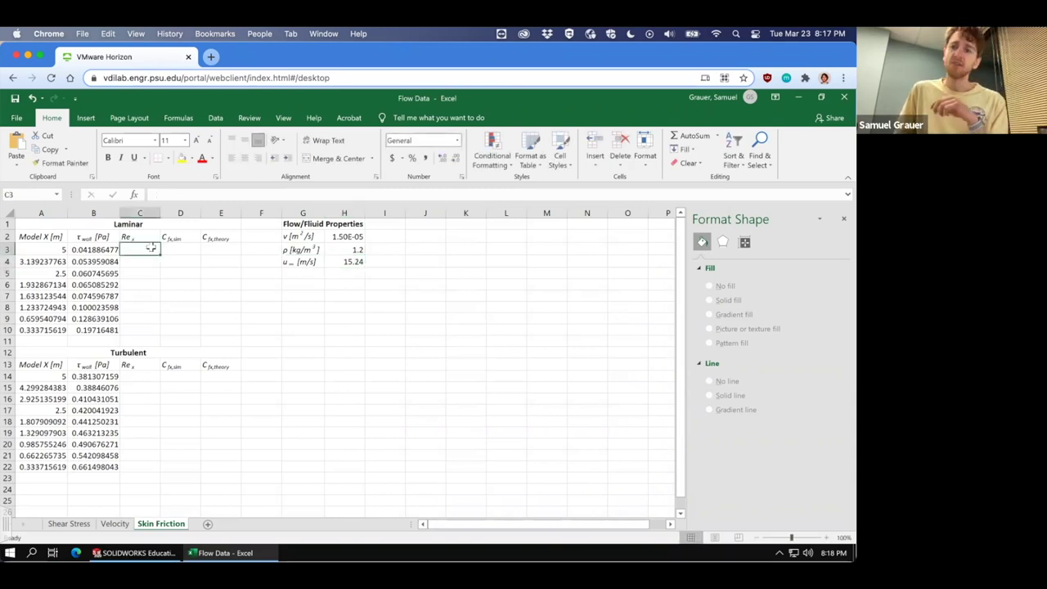
Enter =$H$4*A3/$H$2 in C3 and fill it down to C10 for laminar Re_x
{"action": "type", "text": "="}
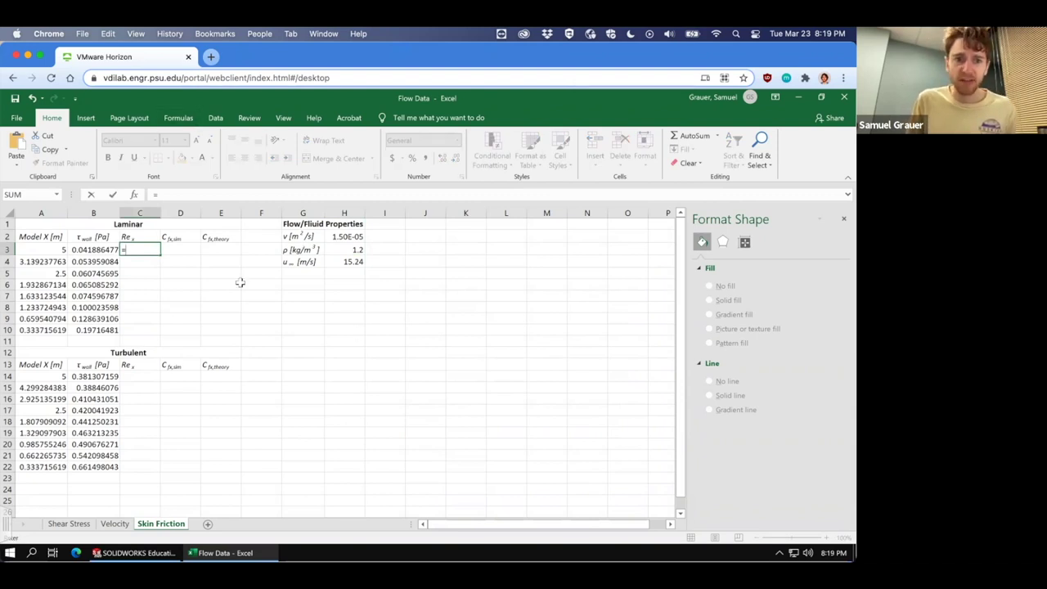
{"action": "left_click", "coordinate": [357, 262]}
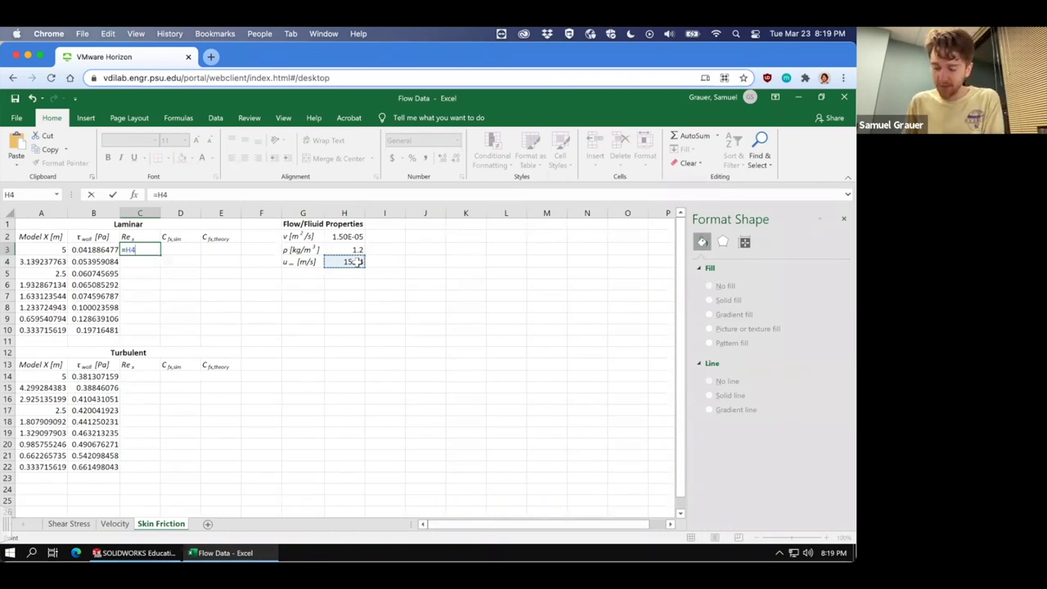
{"action": "type", "text": "*"}
{"action": "left_click", "coordinate": [55, 249]}
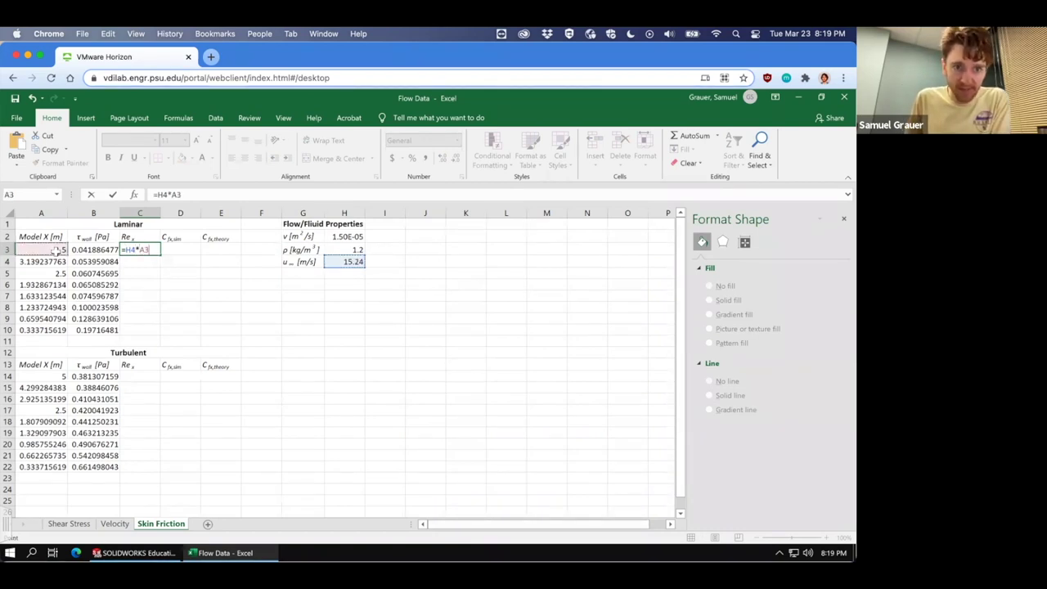
{"action": "type", "text": "/"}
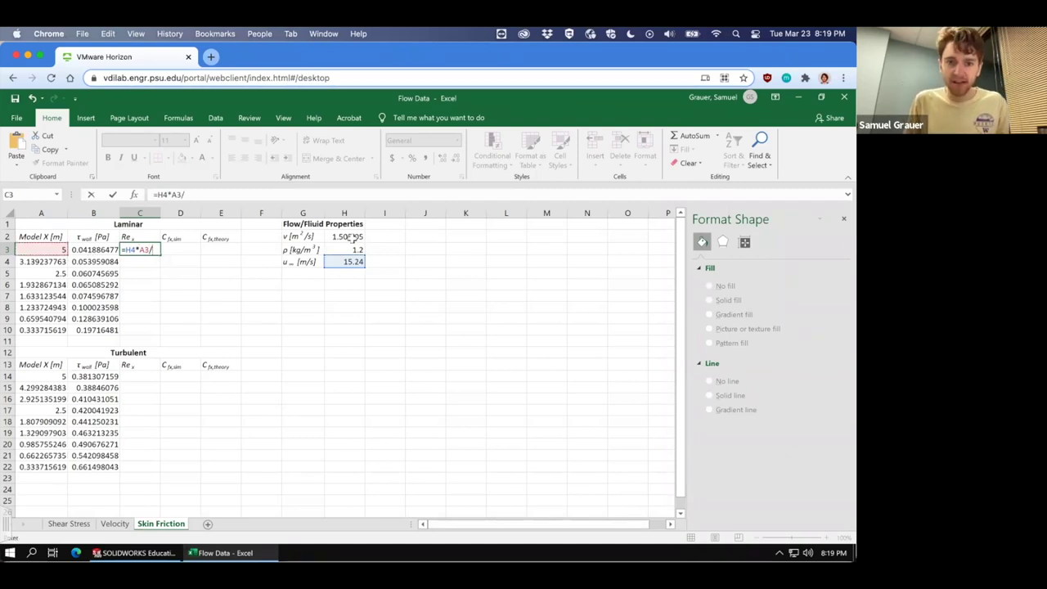
{"action": "left_click", "coordinate": [350, 237]}
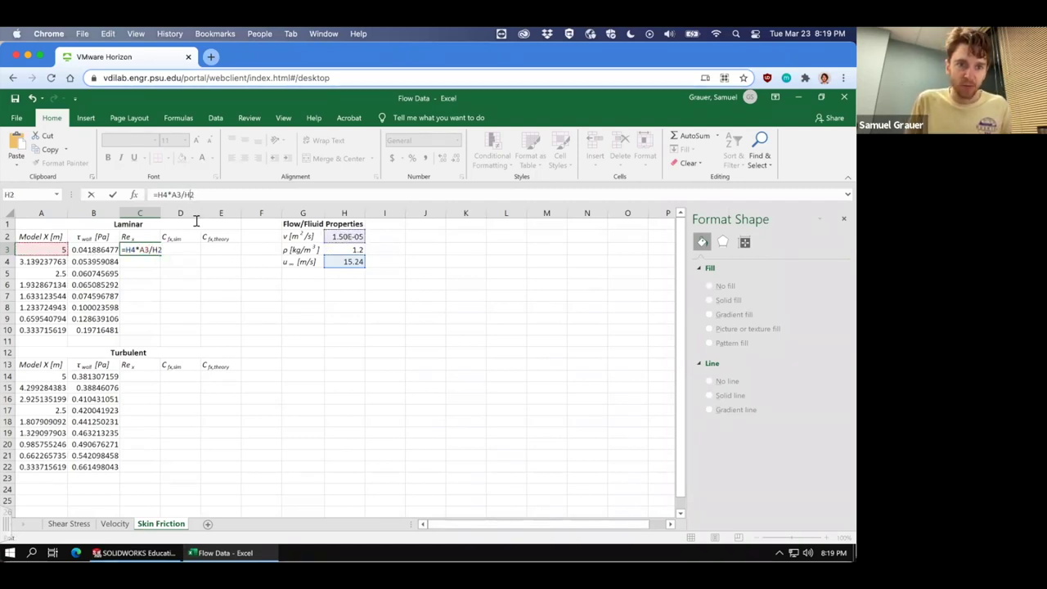
{"action": "key", "text": "F4"}
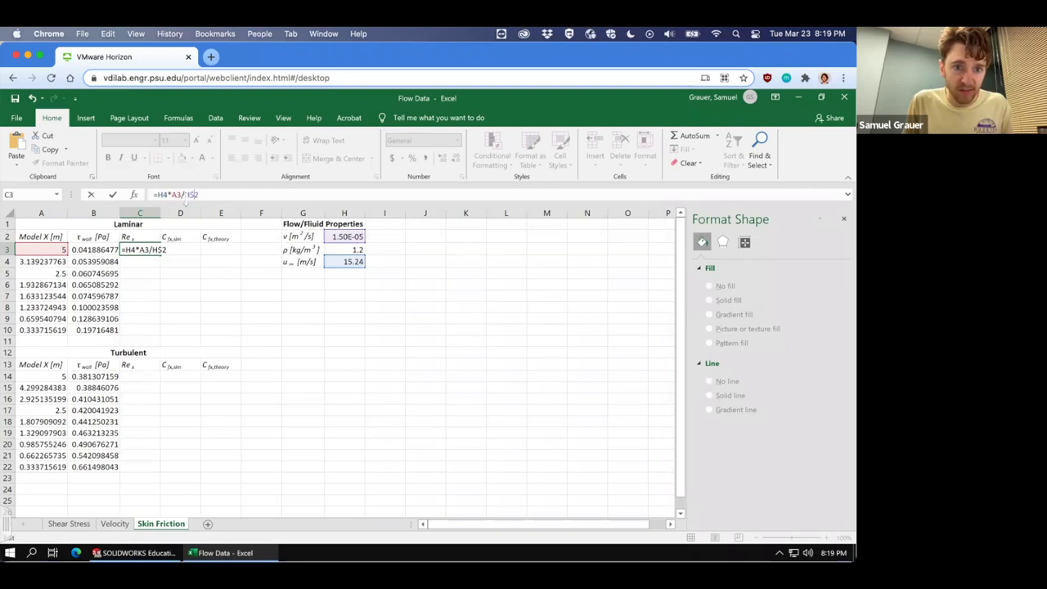
{"action": "left_click", "coordinate": [162, 195]}
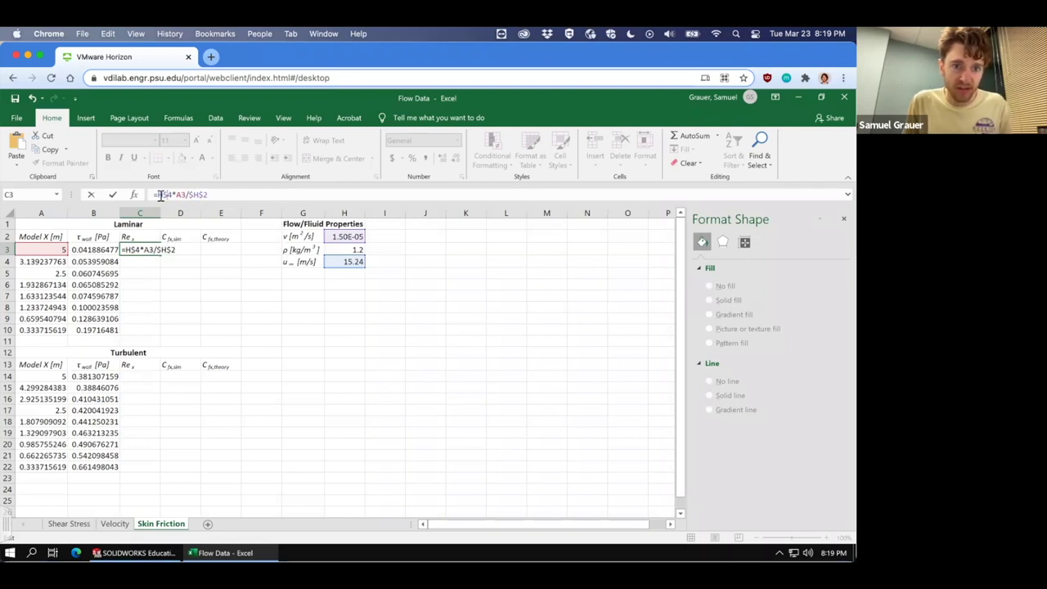
{"action": "key", "text": "F4"}
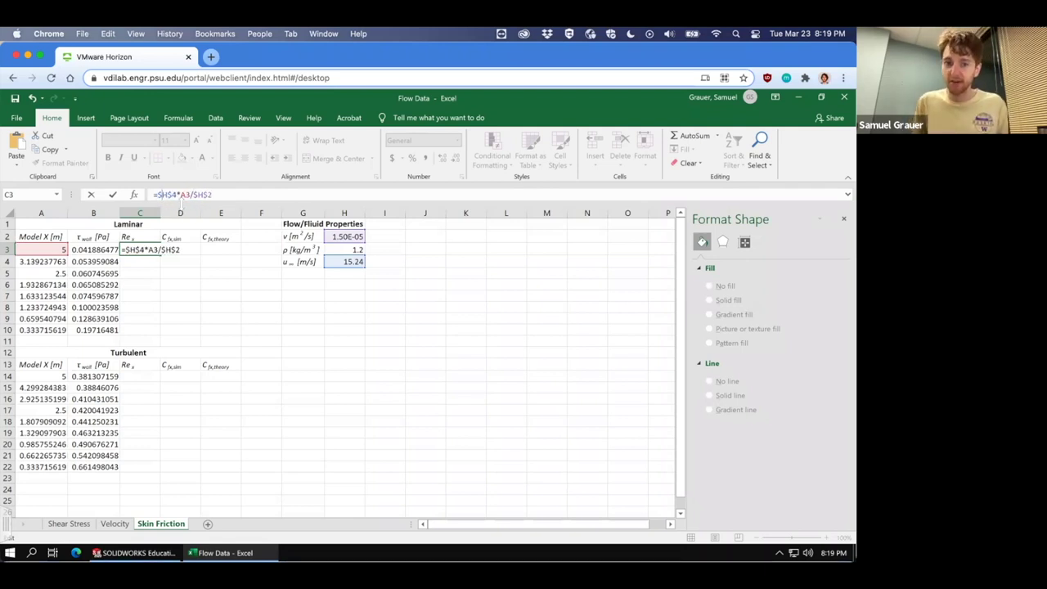
{"action": "key", "text": "Return"}
{"action": "key", "text": "Up"}
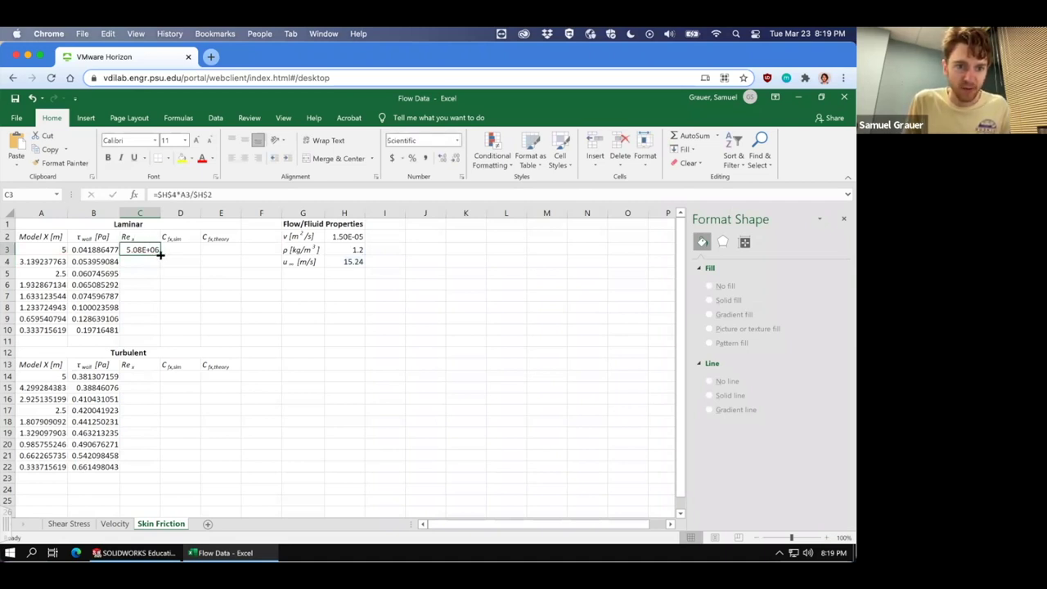
{"action": "left_click_drag", "start_coordinate": [160, 255], "coordinate": [162, 331]}
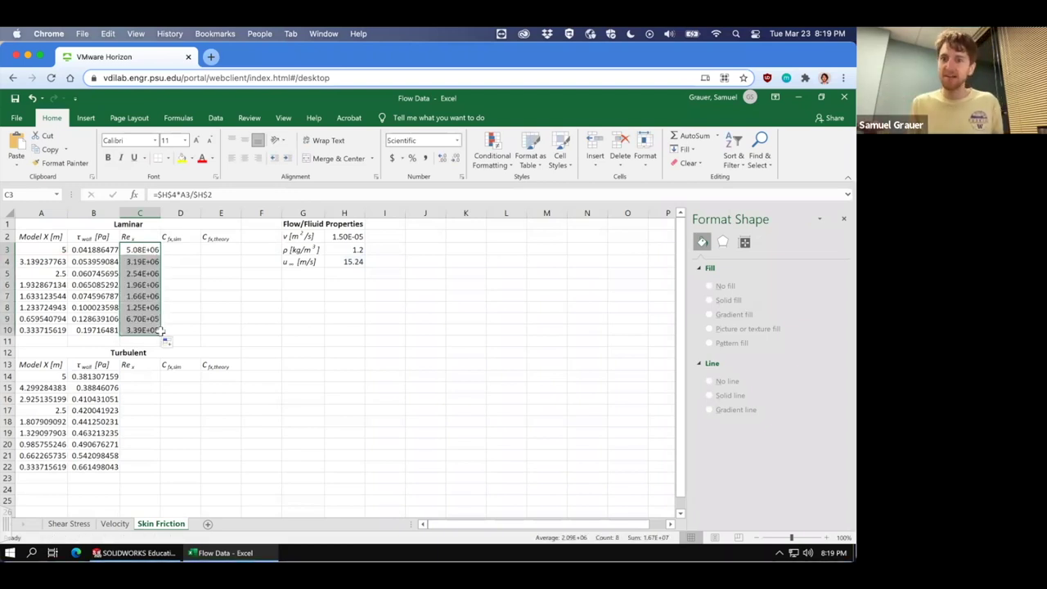
{"action": "left_click", "coordinate": [222, 306]}
Centre the A2:E2 and A13:E13 column headers, then start a formula in D3
{"action": "left_click_drag", "start_coordinate": [217, 237], "coordinate": [43, 236]}
{"action": "left_click", "coordinate": [244, 157]}
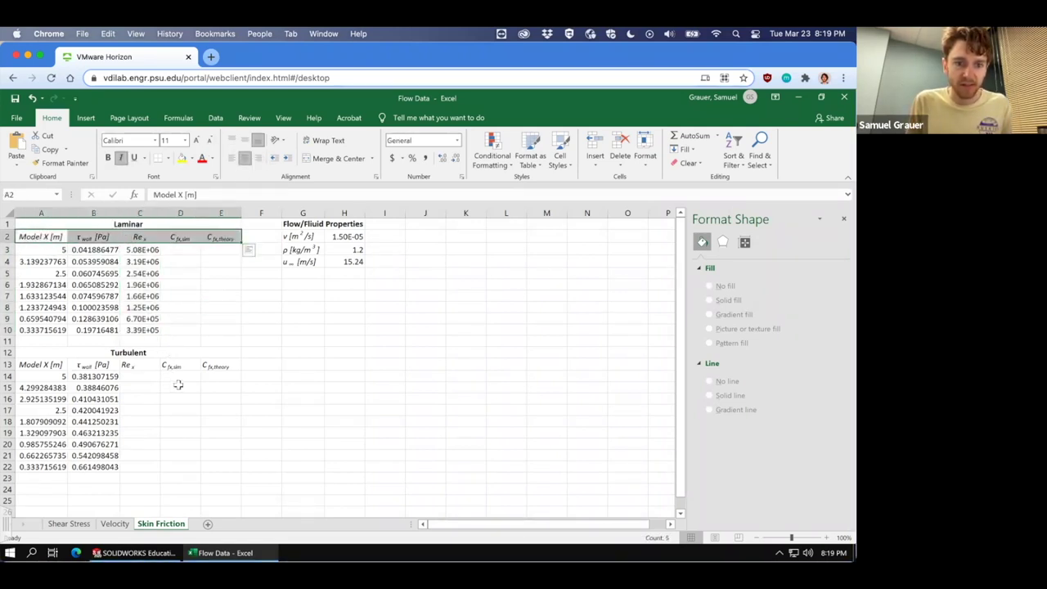
{"action": "left_click_drag", "start_coordinate": [221, 365], "coordinate": [41, 366]}
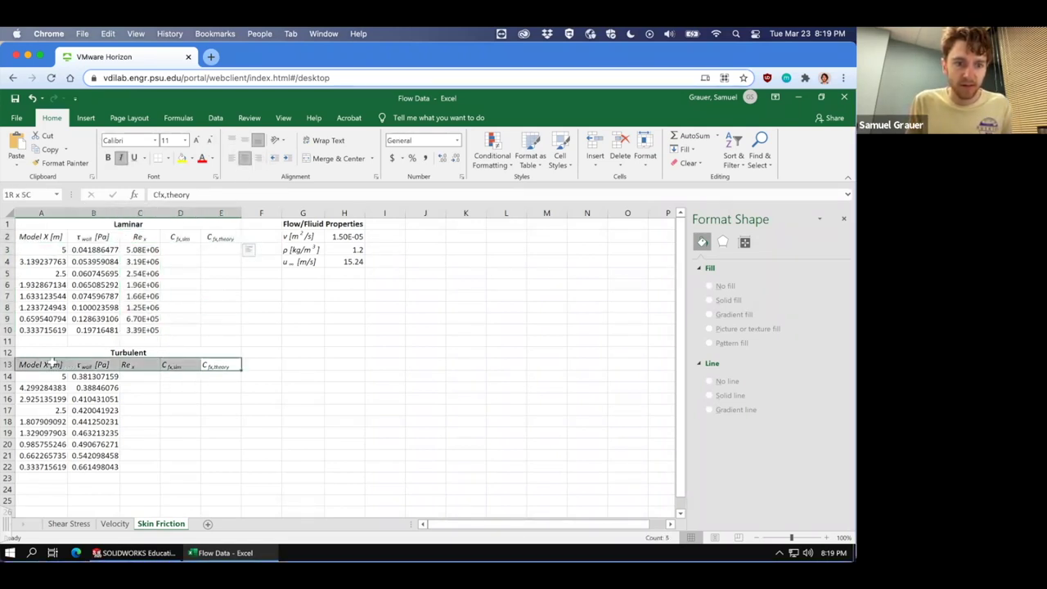
{"action": "left_click", "coordinate": [244, 157]}
{"action": "left_click", "coordinate": [385, 375]}
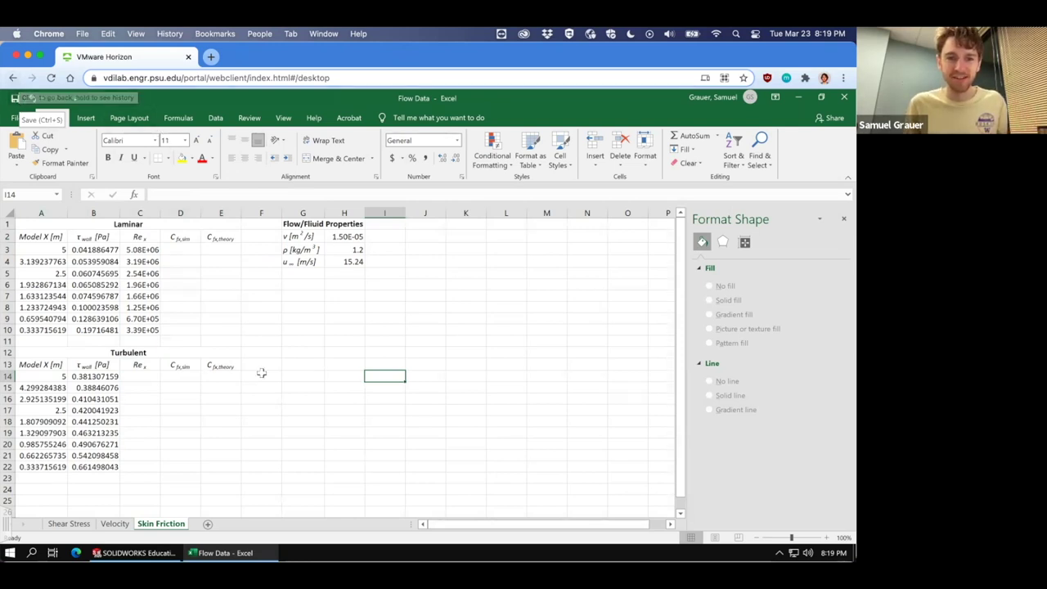
{"action": "left_click", "coordinate": [292, 296]}
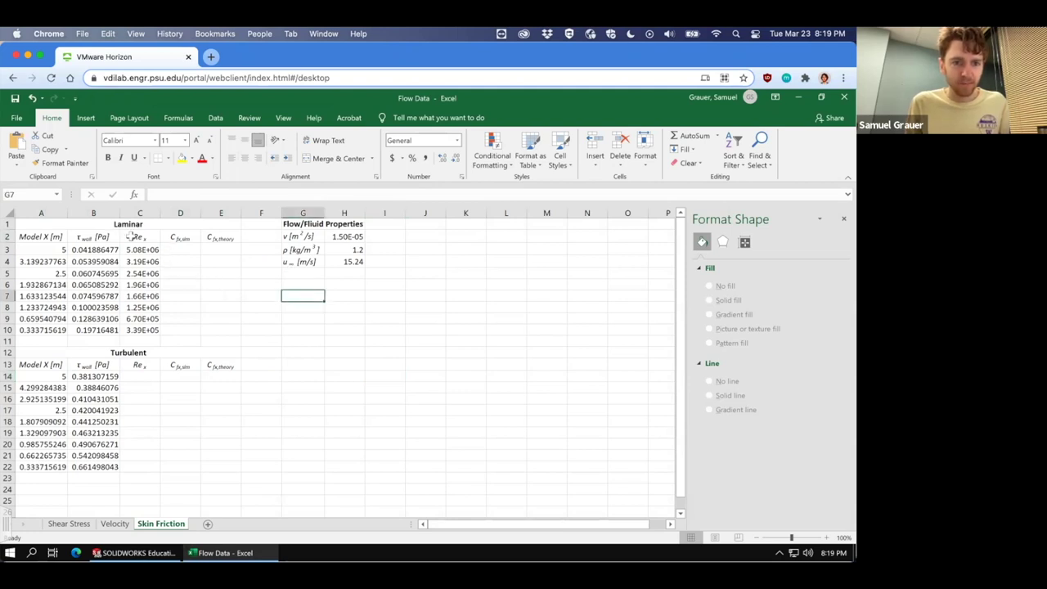
{"action": "left_click", "coordinate": [186, 248]}
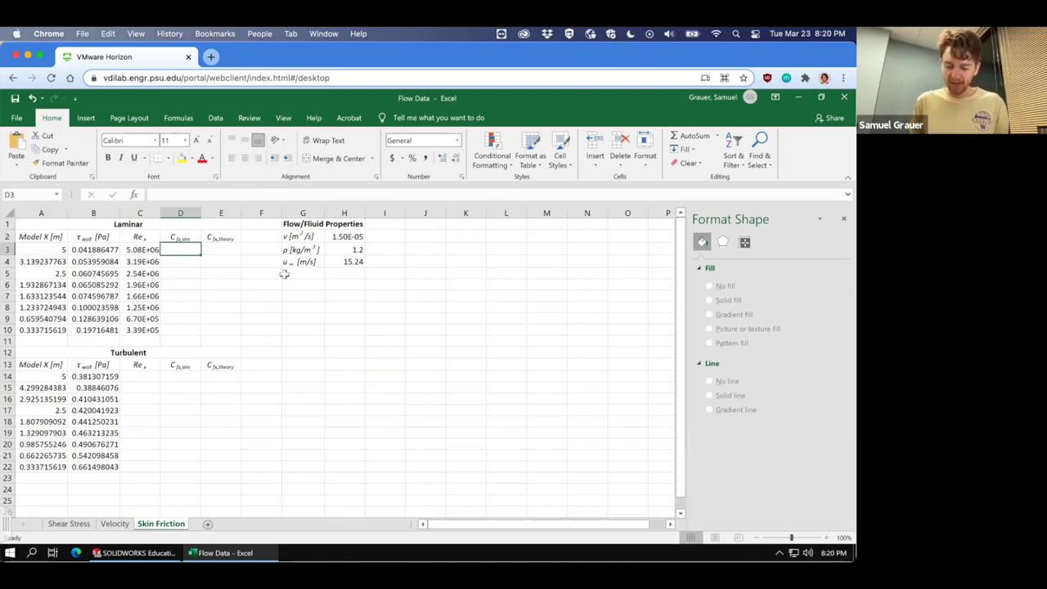
{"action": "type", "text": "="}
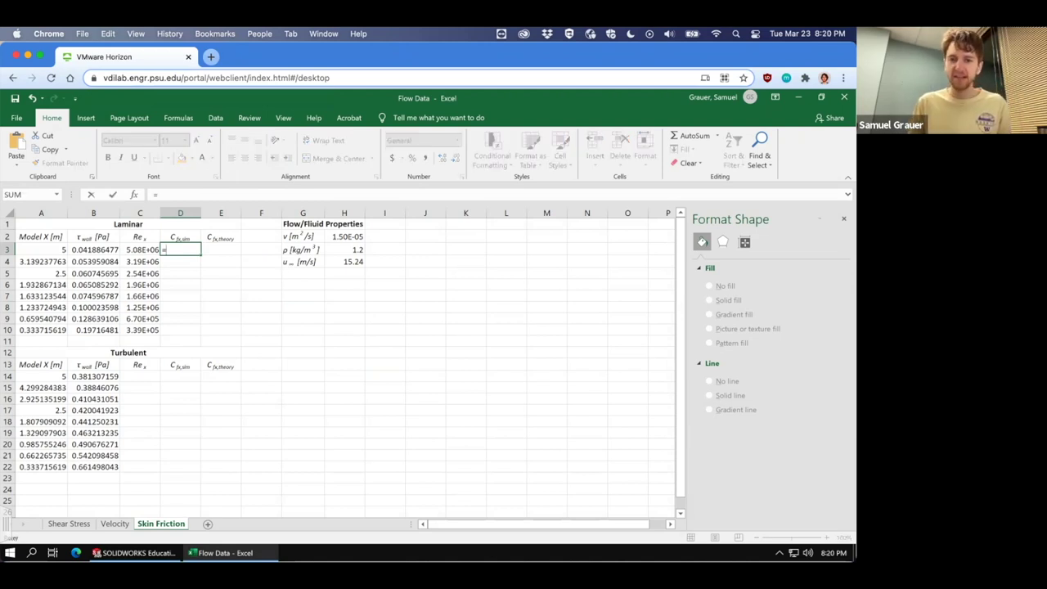
Enter =B3/(0.5*$H$3*$H$4^2) in D3 for the laminar Cf,sim
{"action": "left_click", "coordinate": [141, 250]}
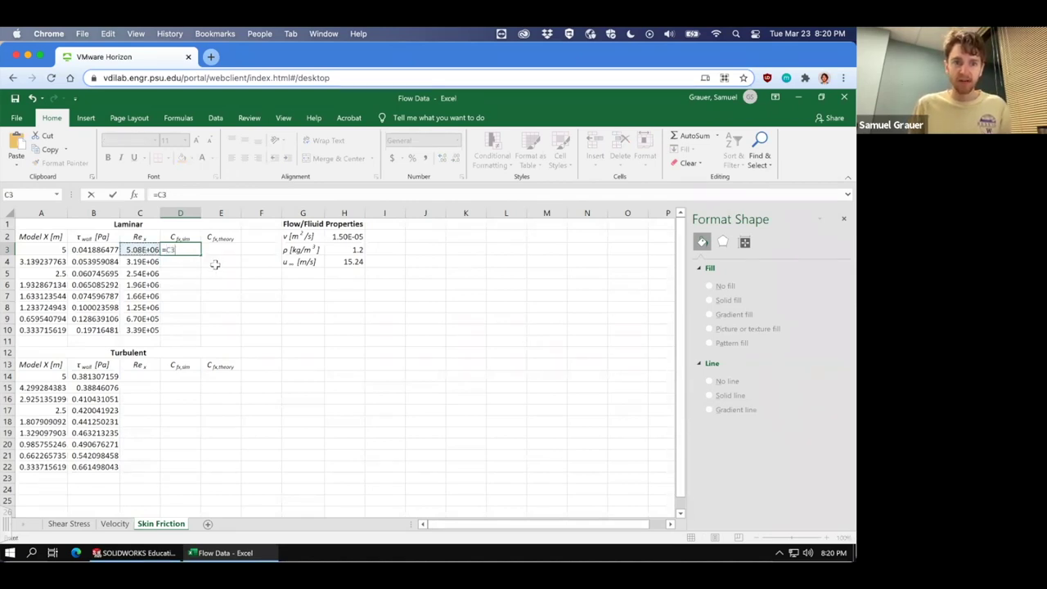
{"action": "left_click", "coordinate": [85, 250]}
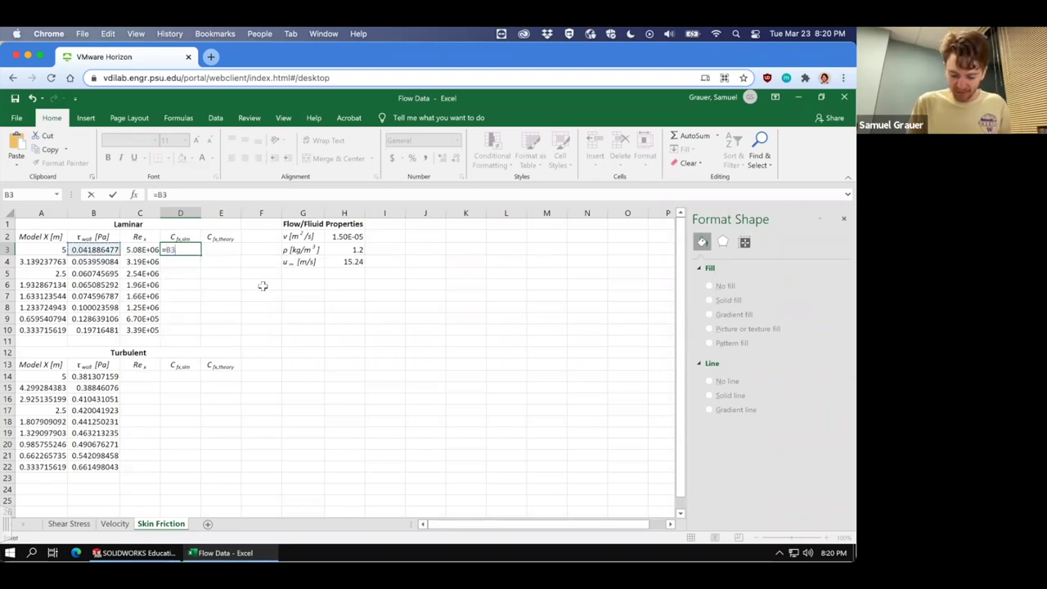
{"action": "type", "text": "/("}
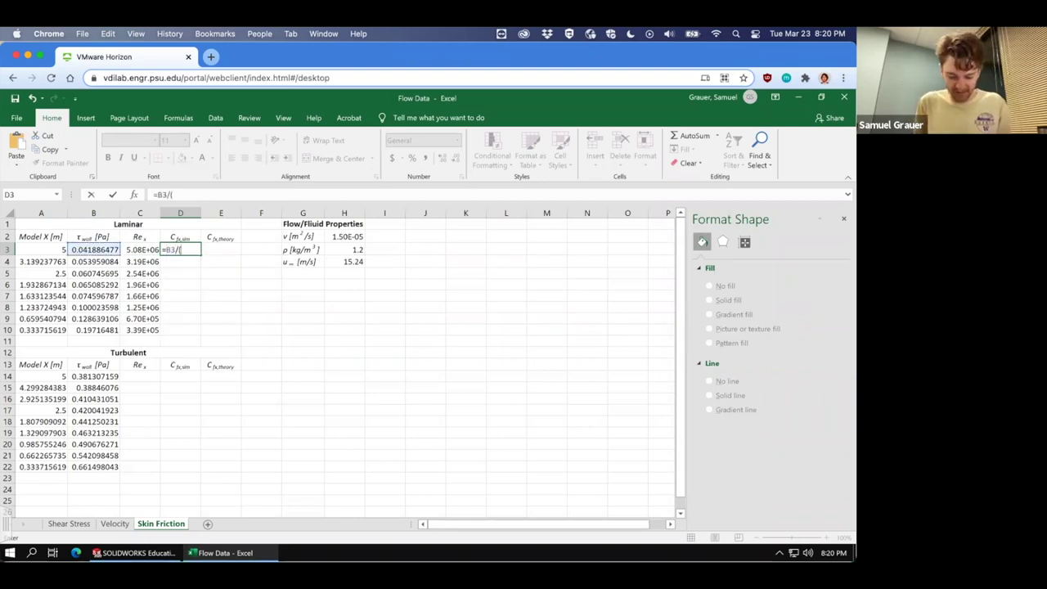
{"action": "type", "text": "0.5*"}
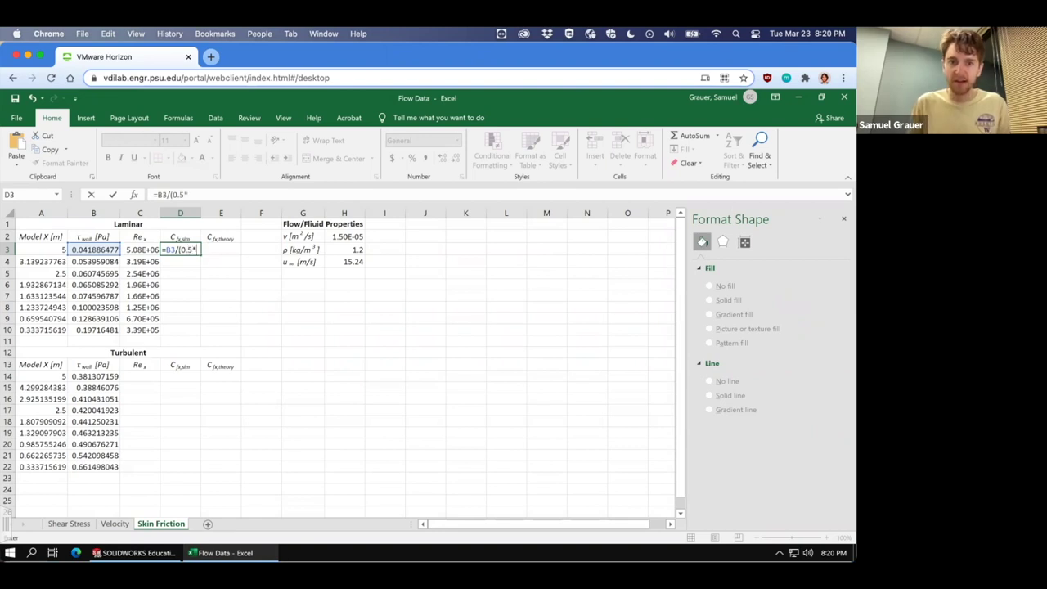
{"action": "left_click", "coordinate": [359, 248]}
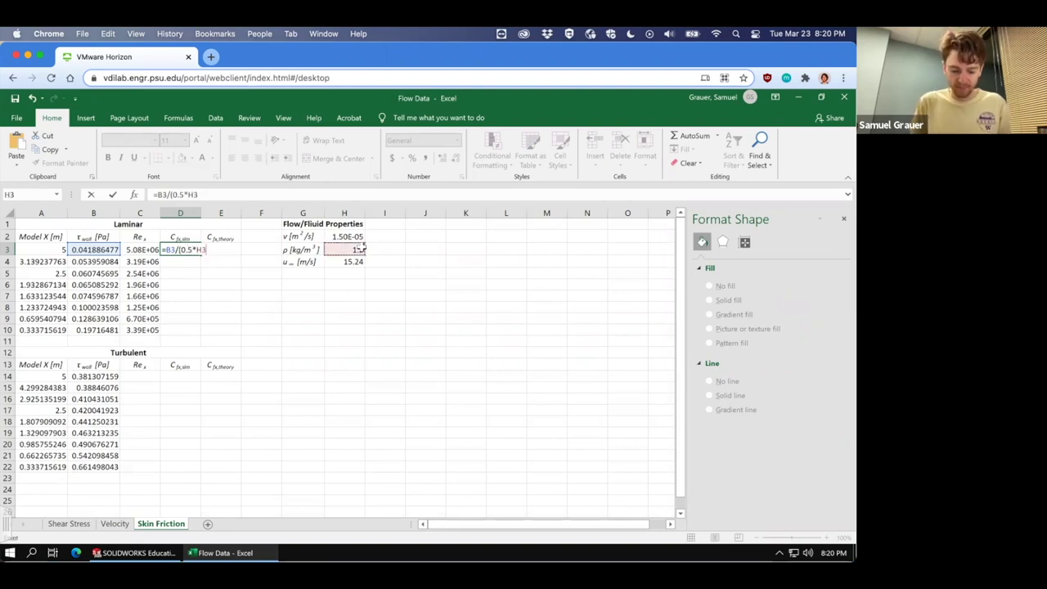
{"action": "type", "text": "*"}
{"action": "left_click", "coordinate": [335, 263]}
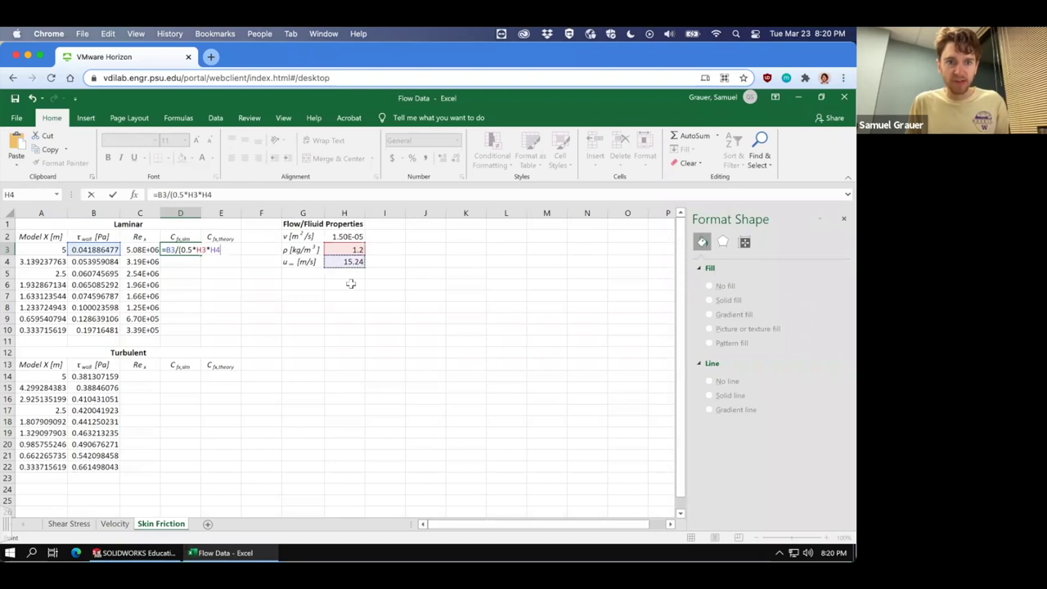
{"action": "type", "text": "^"}
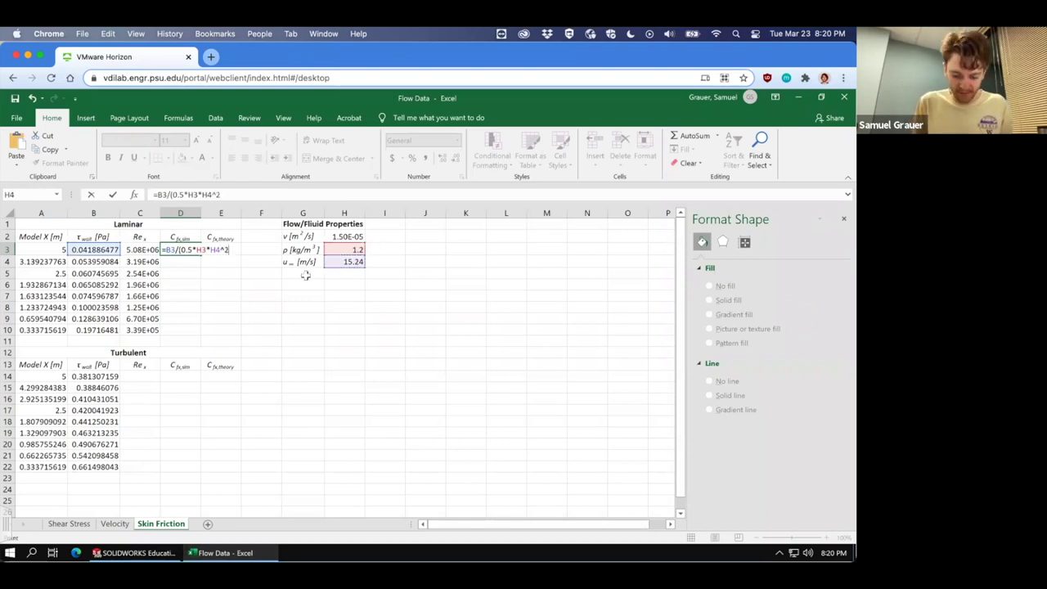
{"action": "type", "text": "2)"}
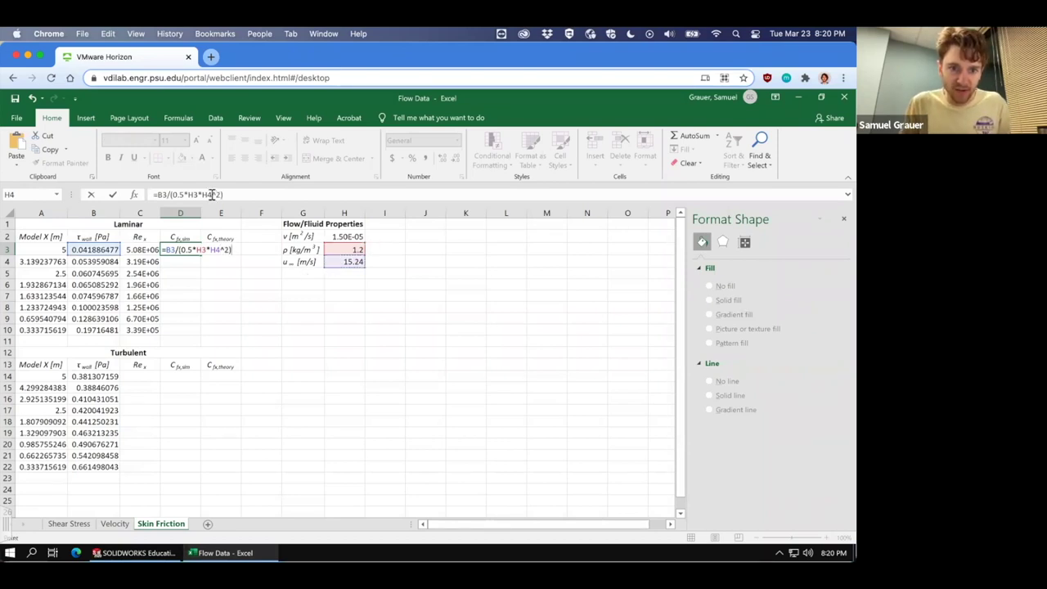
{"action": "type", "text": "$"}
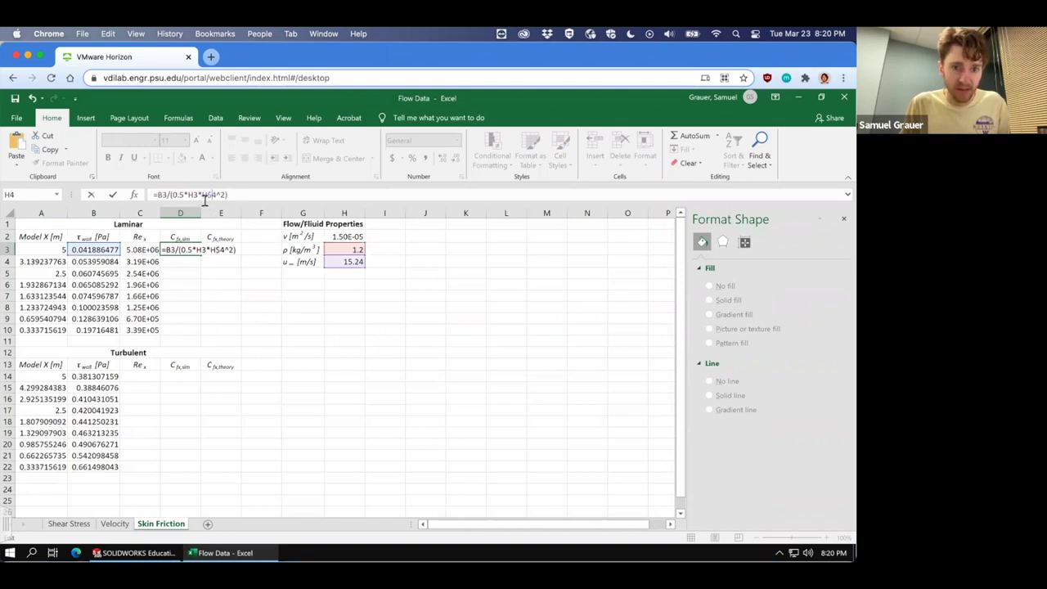
{"action": "key", "text": "Left"}
{"action": "key", "text": "Left"}
{"action": "type", "text": "$"}
{"action": "left_click", "coordinate": [192, 194]}
{"action": "type", "text": "$"}
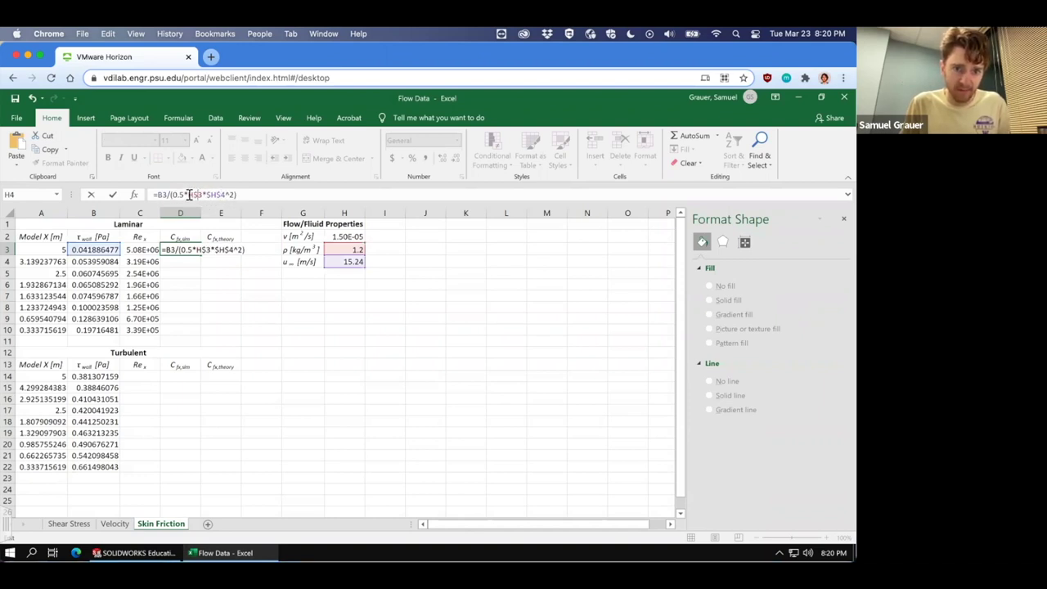
{"action": "key", "text": "Left"}
{"action": "key", "text": "Left"}
{"action": "type", "text": "$"}
{"action": "key", "text": "Return"}
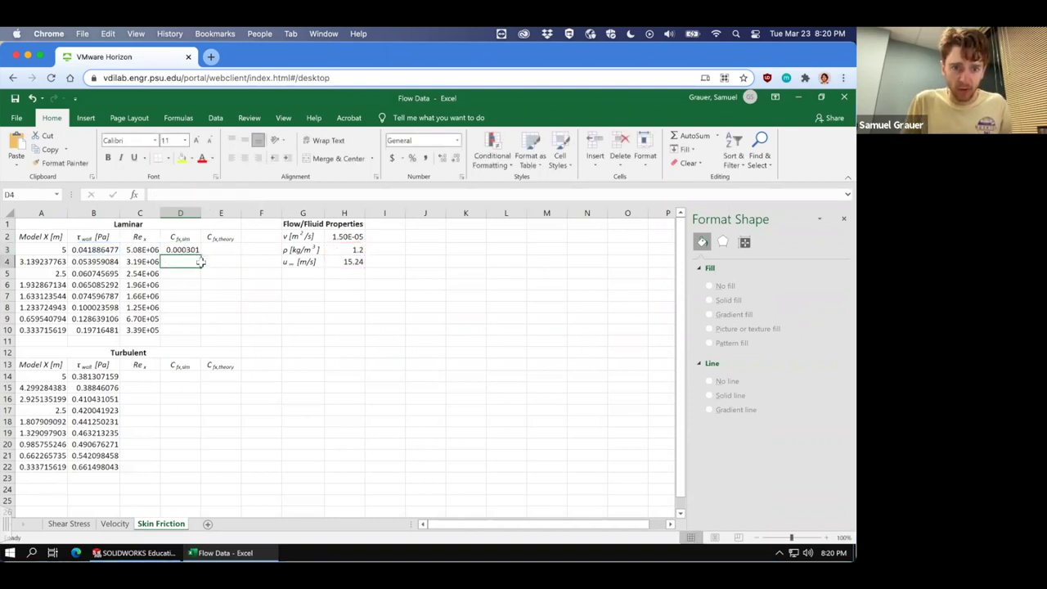
Fill the Cf,sim formula down D3:D10, giving 0.000301 to 0.001415
{"action": "left_click", "coordinate": [182, 249]}
{"action": "left_click_drag", "start_coordinate": [200, 255], "coordinate": [188, 335]}
{"action": "left_click", "coordinate": [221, 248]}
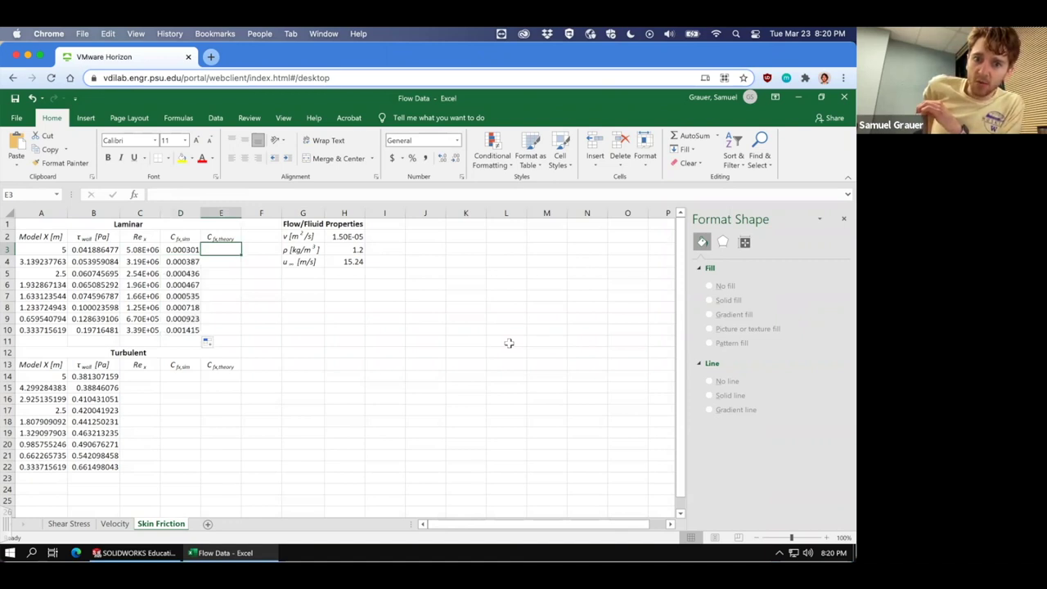
Enter =0.664/SQRT(C3) in E3 and fill it down to E10, giving 2.95E-04 to 1.14E-03
{"action": "type", "text": "="}
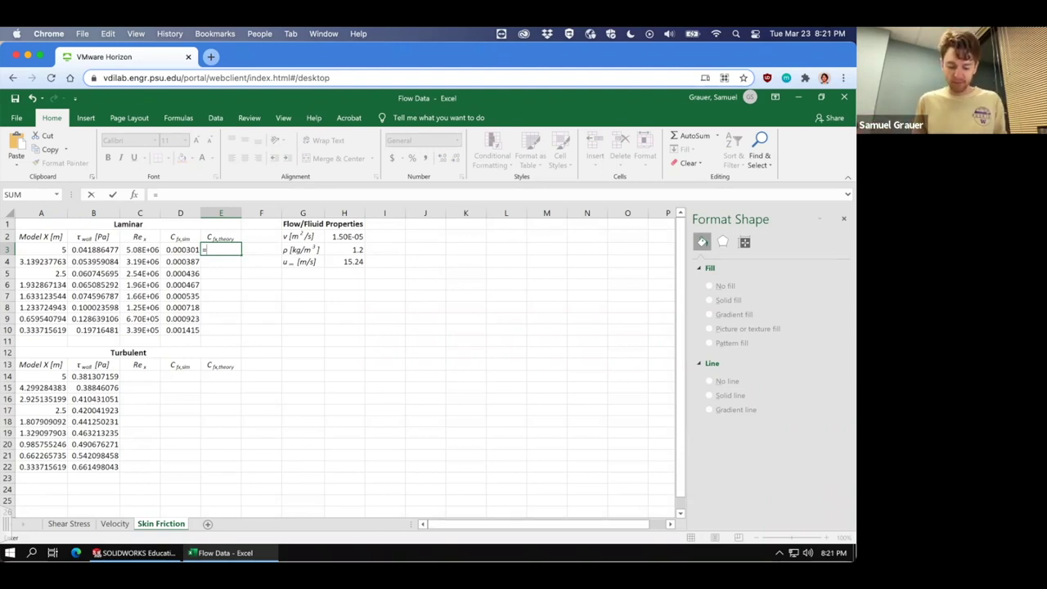
{"action": "type", "text": "0.664/"}
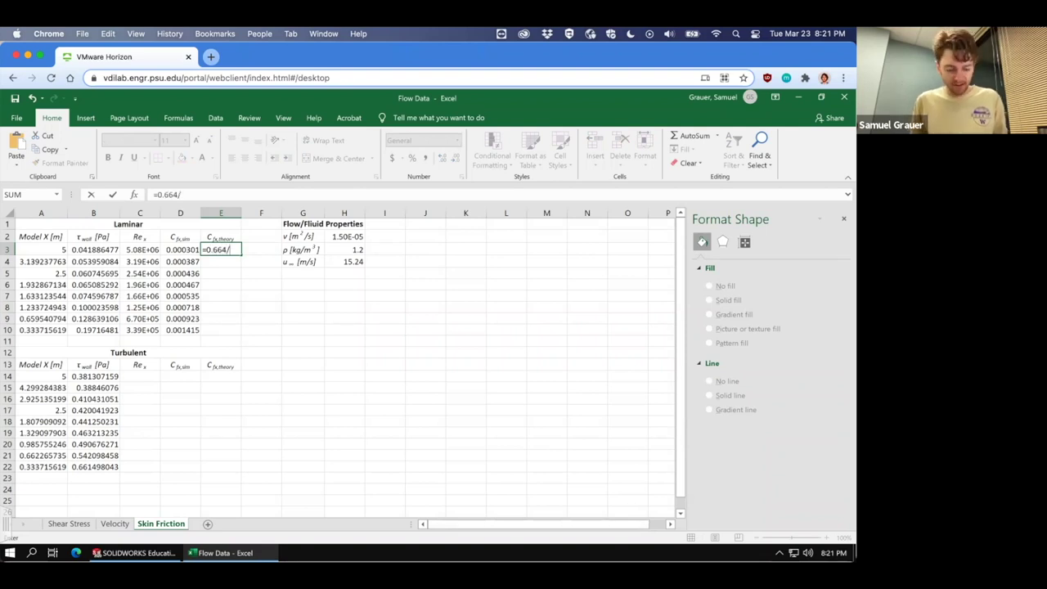
{"action": "type", "text": "sqr"}
{"action": "key", "text": "Tab"}
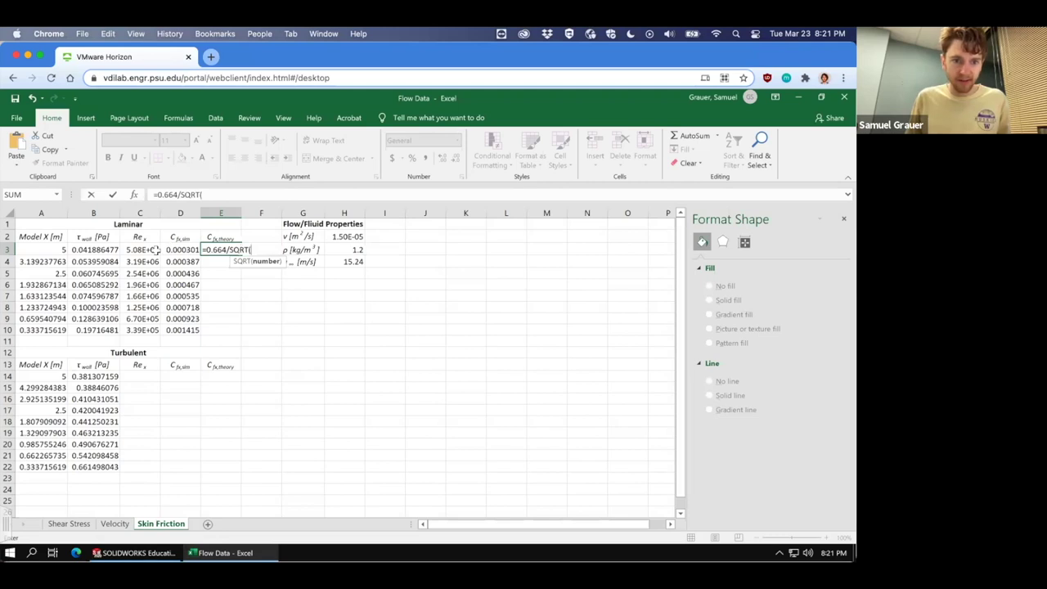
{"action": "left_click", "coordinate": [155, 250]}
{"action": "key", "text": "Return"}
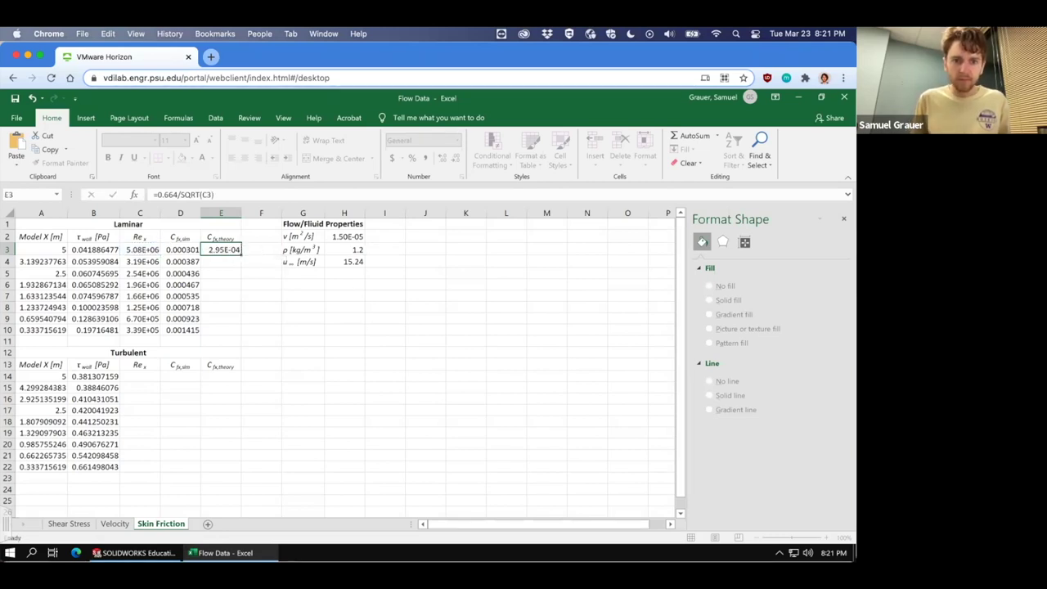
{"action": "left_click", "coordinate": [229, 251]}
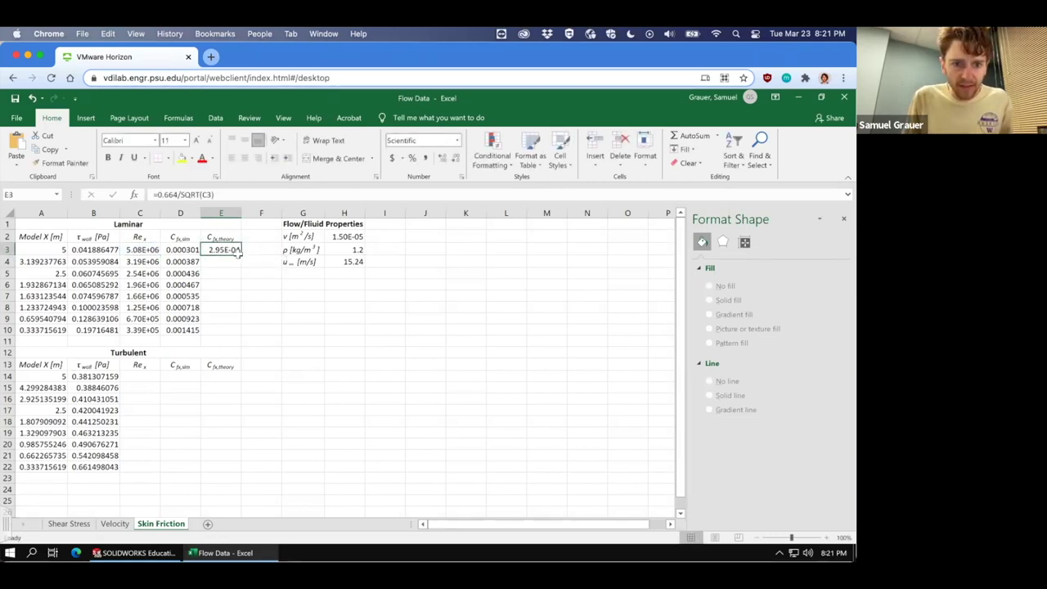
{"action": "left_click_drag", "start_coordinate": [241, 255], "coordinate": [238, 335]}
{"action": "left_click", "coordinate": [331, 307]}
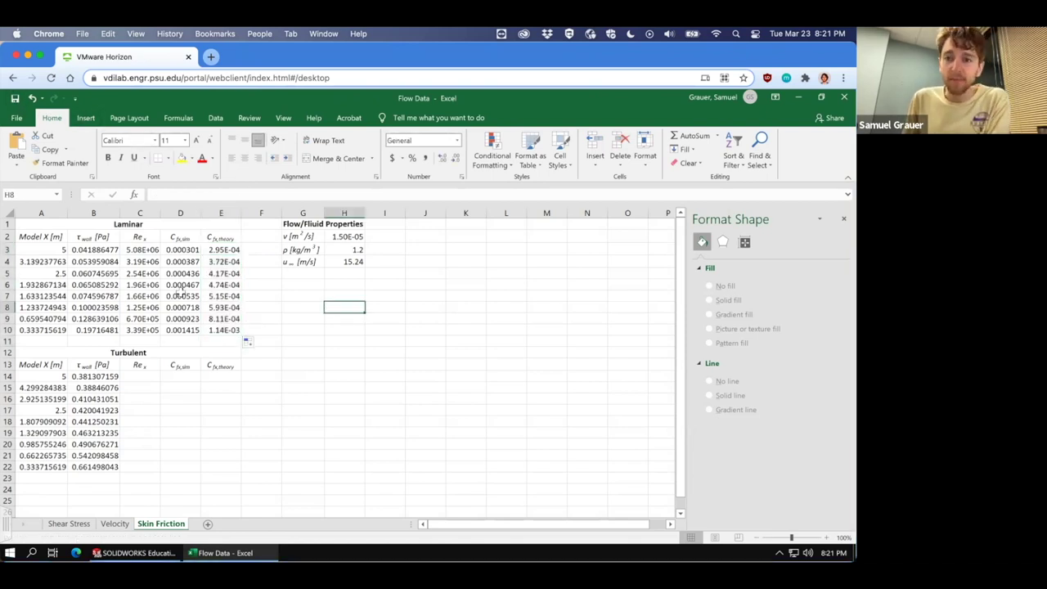
{"action": "left_click", "coordinate": [150, 377]}
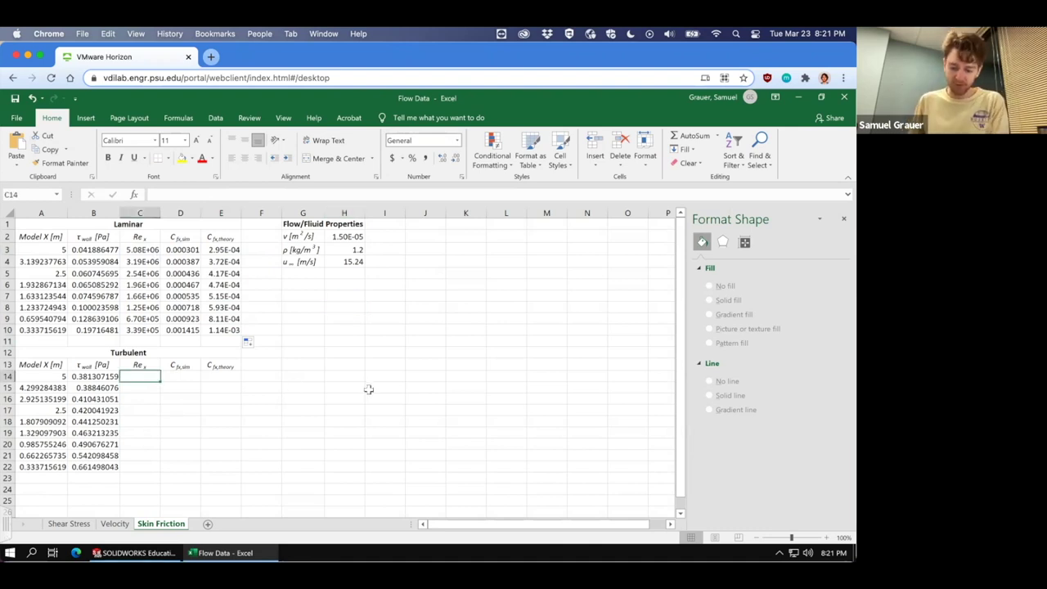
Build the turbulent Reynolds formula =H4*A14/H2 in C14
{"action": "type", "text": "="}
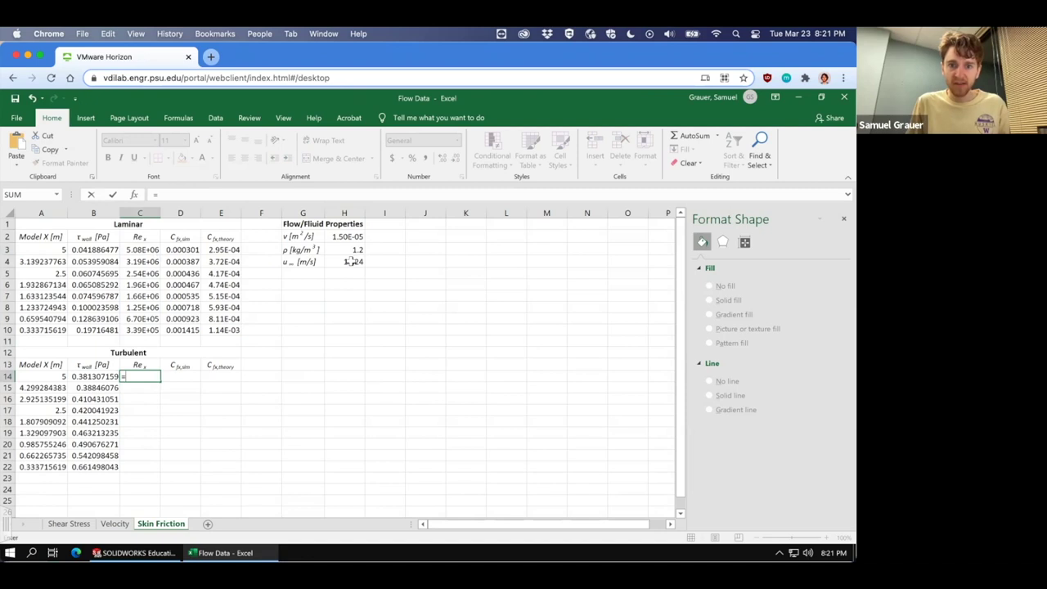
{"action": "left_click", "coordinate": [350, 262]}
{"action": "type", "text": "*"}
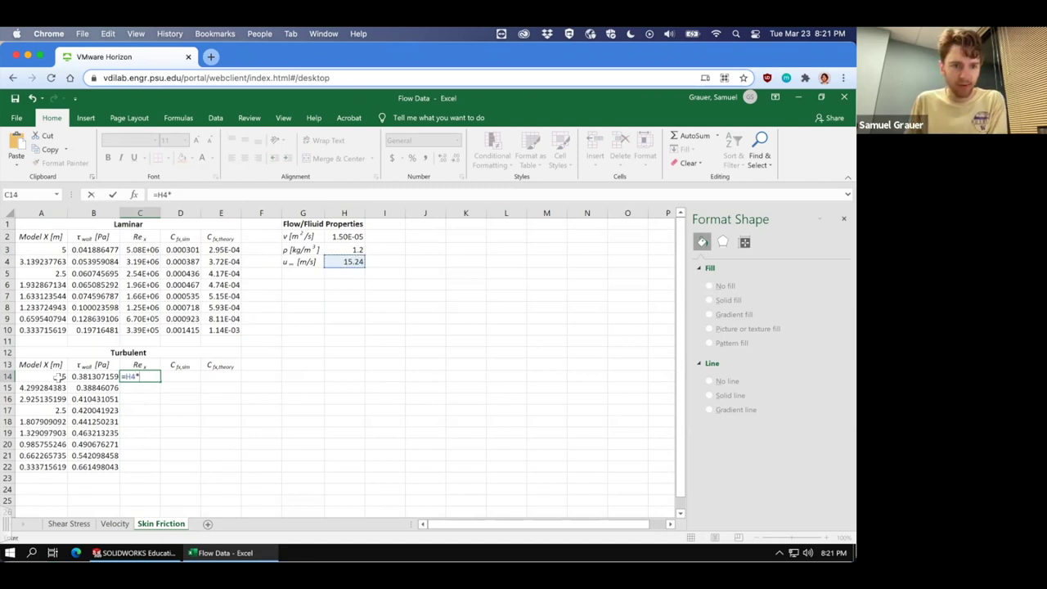
{"action": "left_click", "coordinate": [58, 378]}
{"action": "type", "text": "/"}
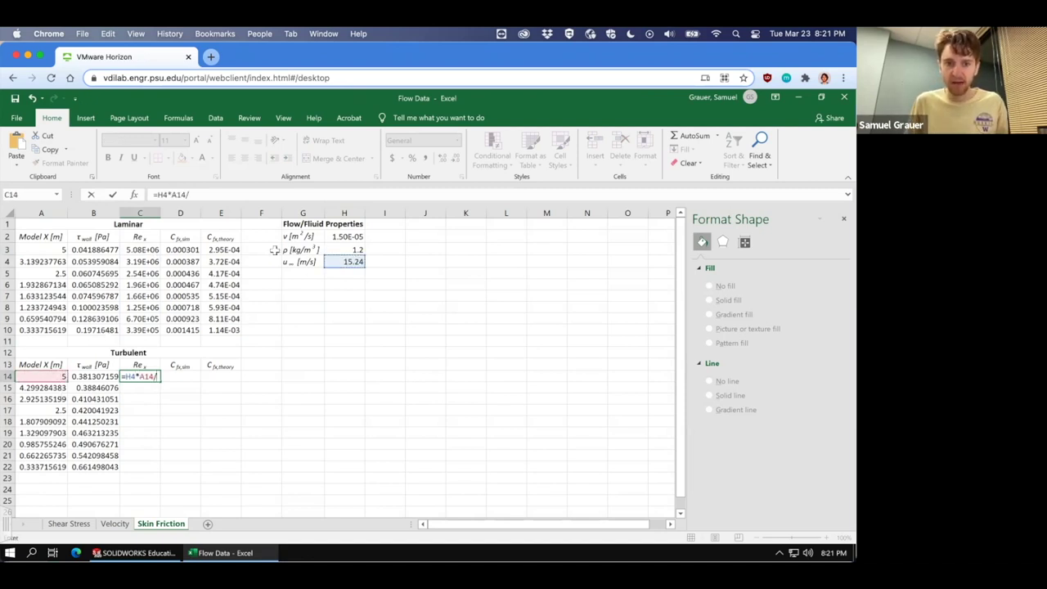
{"action": "left_click", "coordinate": [350, 237]}
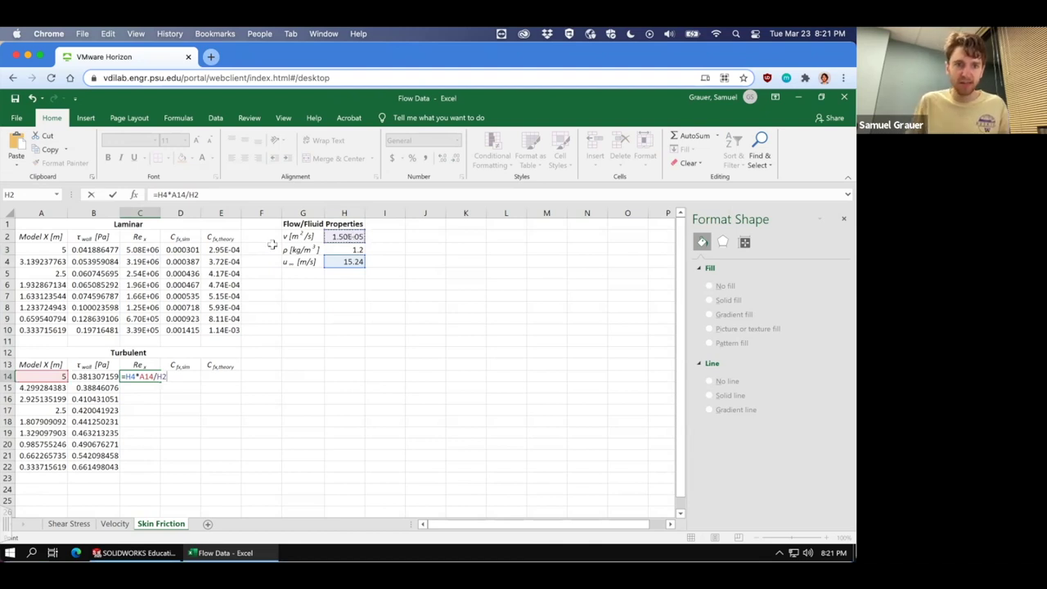
Make the velocity and viscosity references absolute, giving =$H$4*A14/$H$2
{"action": "left_click", "coordinate": [197, 195]}
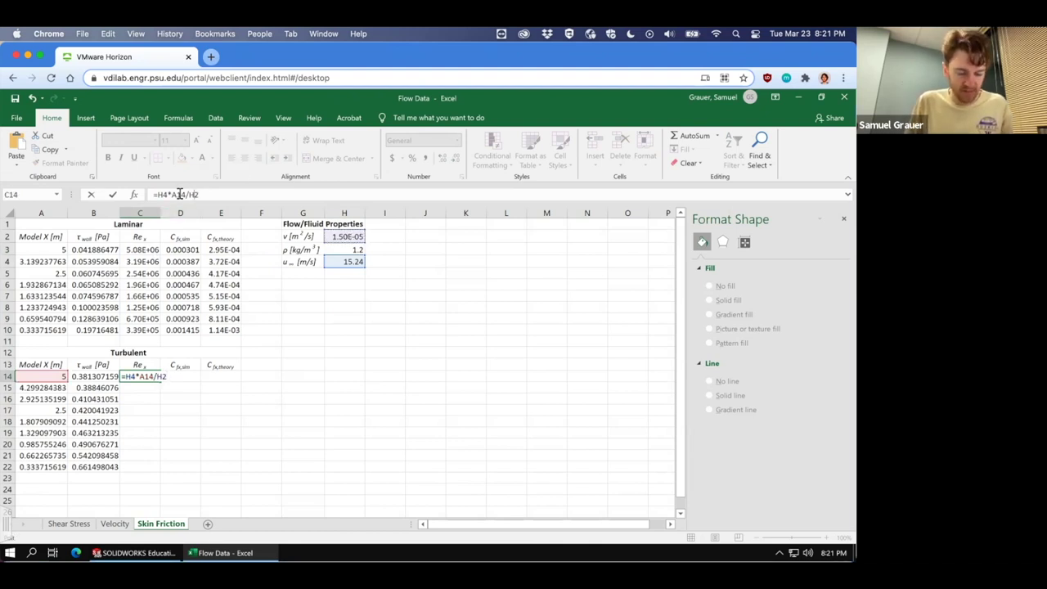
{"action": "type", "text": "$"}
{"action": "left_click", "coordinate": [187, 195]}
{"action": "type", "text": "$"}
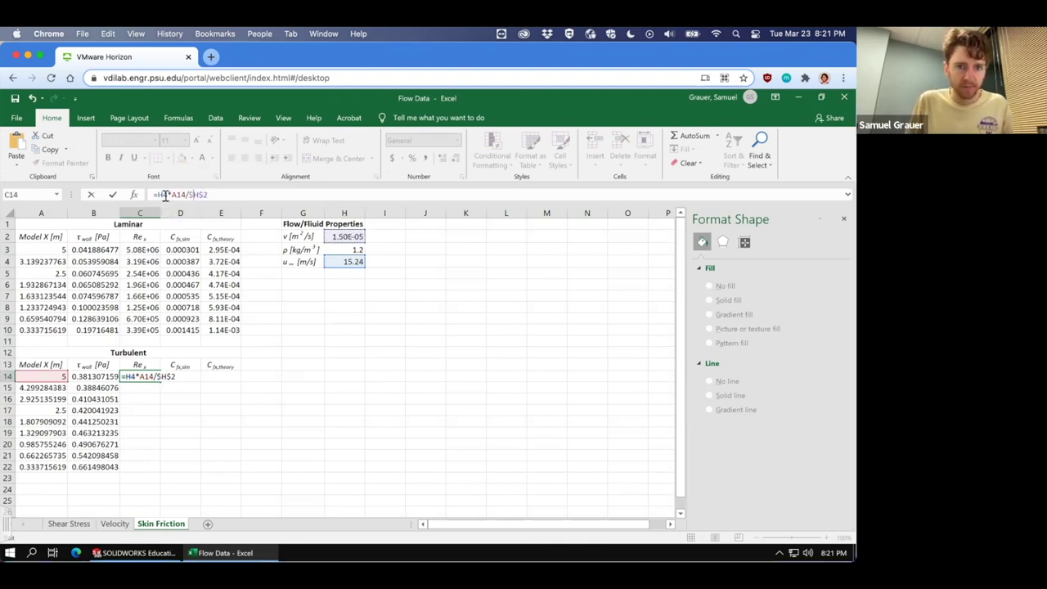
{"action": "left_click", "coordinate": [161, 195]}
{"action": "type", "text": "$"}
{"action": "key", "text": "Left"}
{"action": "key", "text": "Left"}
{"action": "type", "text": "$"}
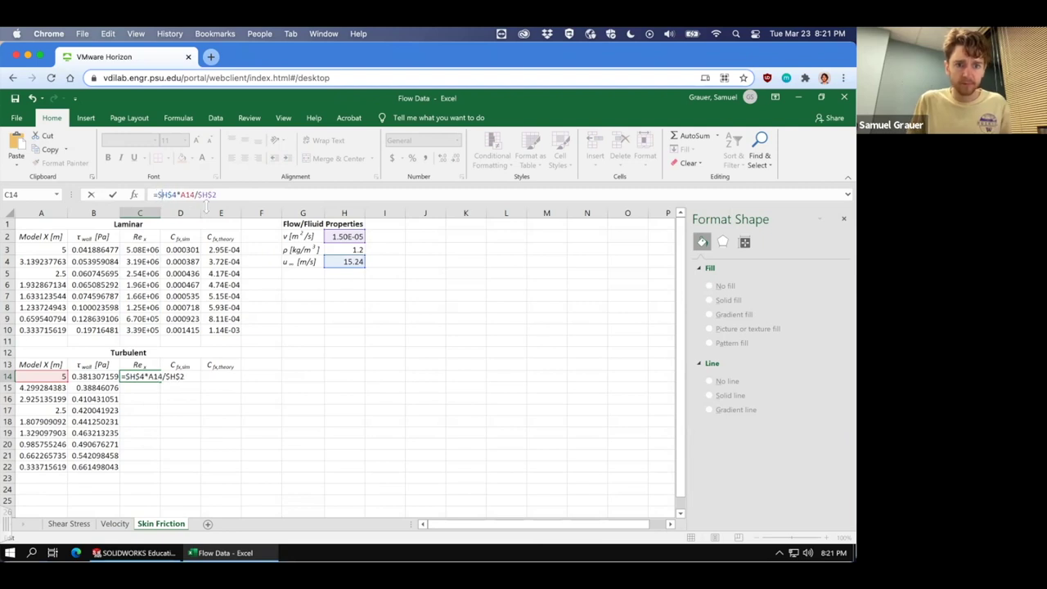
{"action": "key", "text": "Return"}
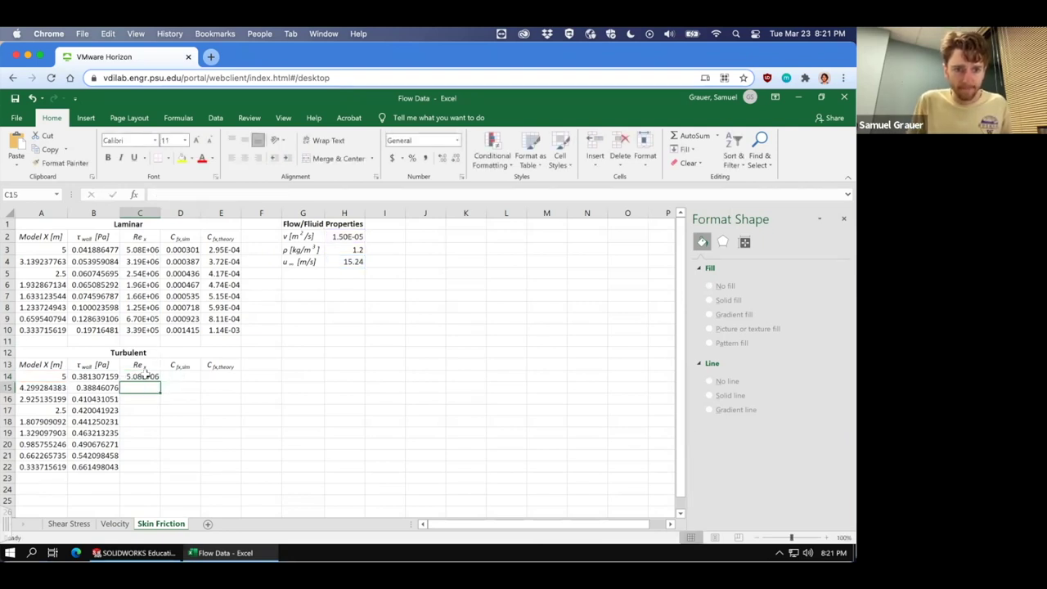
Fill the C14 Reynolds formula down to C22, from 5.08E+06 to 3.39E+05
{"action": "left_click", "coordinate": [144, 375]}
{"action": "left_click_drag", "start_coordinate": [161, 382], "coordinate": [152, 470]}
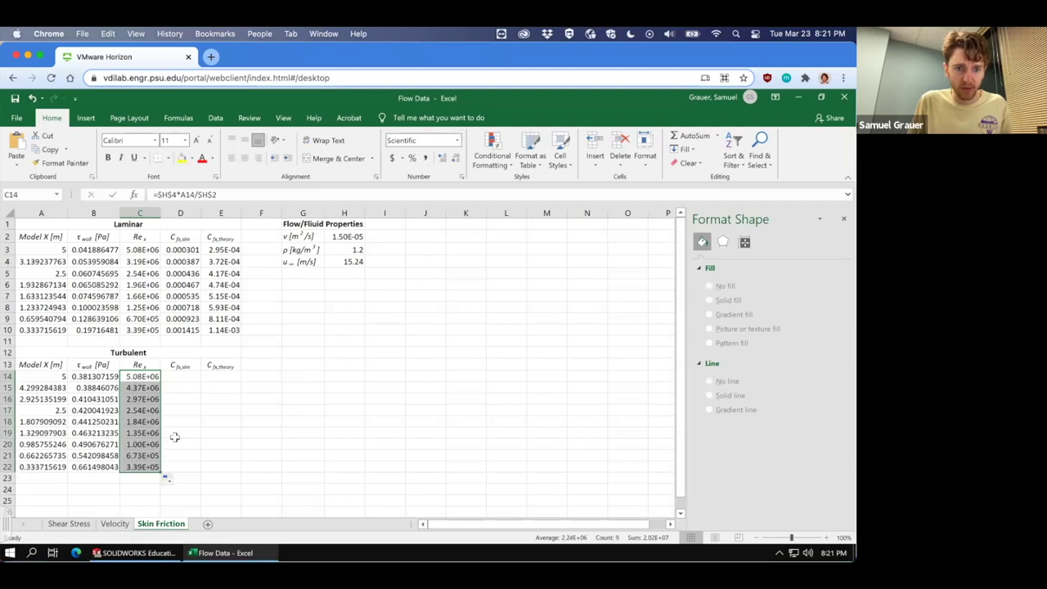
{"action": "left_click", "coordinate": [181, 376]}
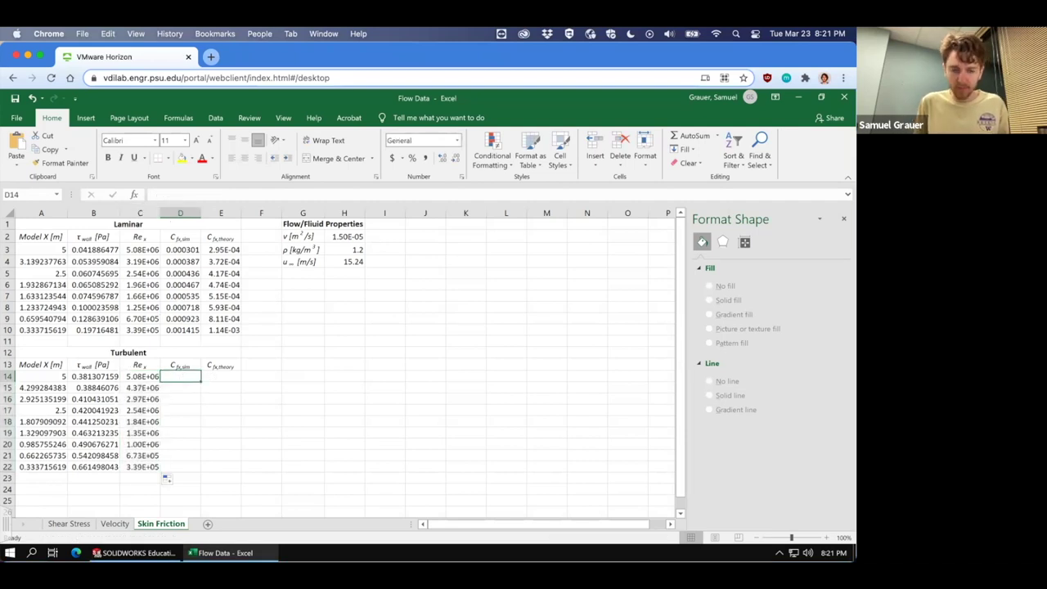
Enter the simulated skin friction formula =B14/(.5*H3*H4^2) in D14
{"action": "type", "text": "="}
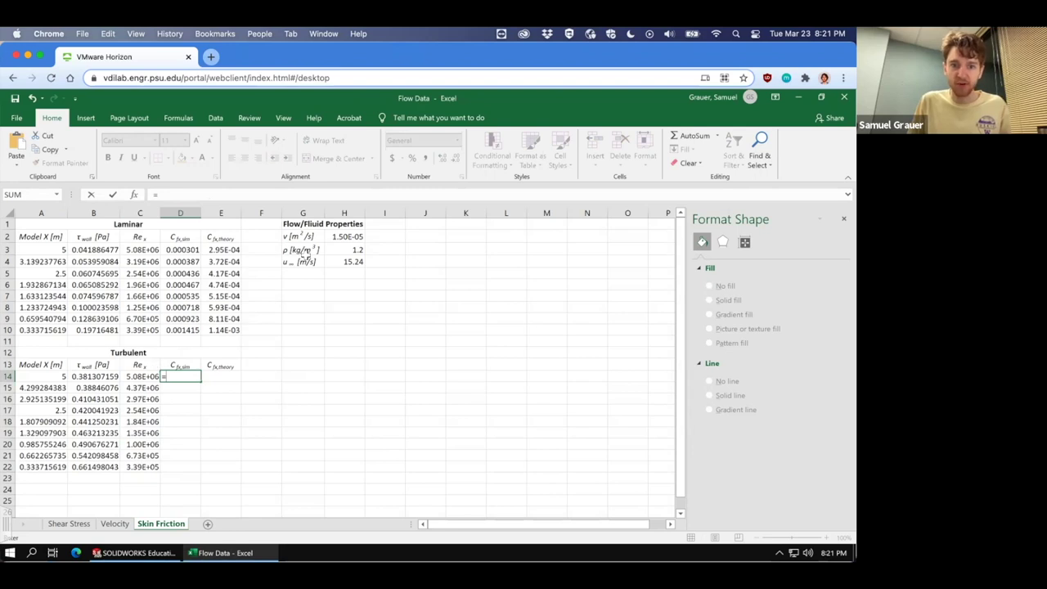
{"action": "left_click", "coordinate": [79, 378]}
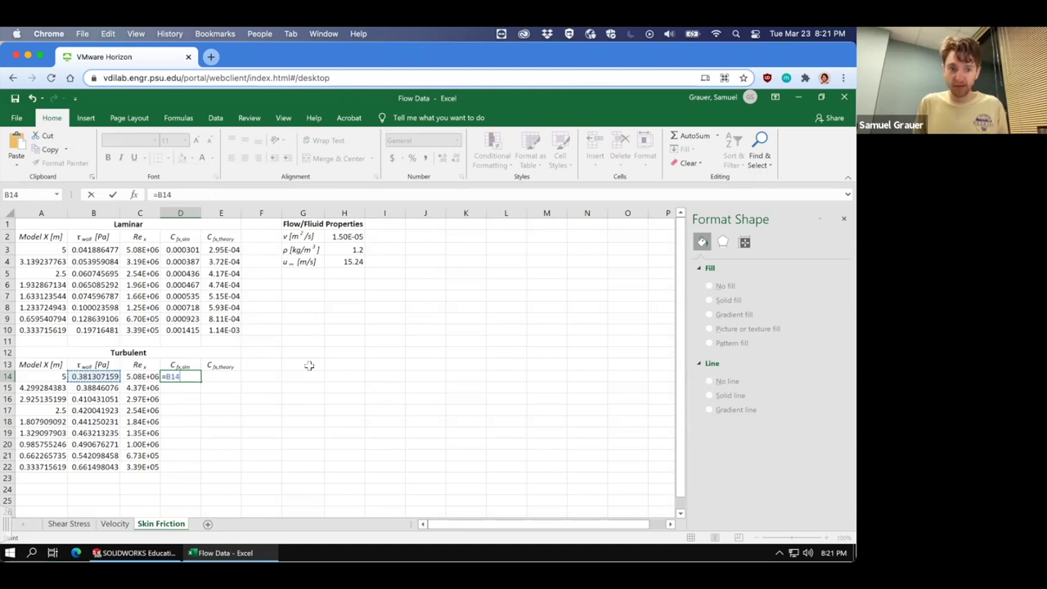
{"action": "type", "text": "/"}
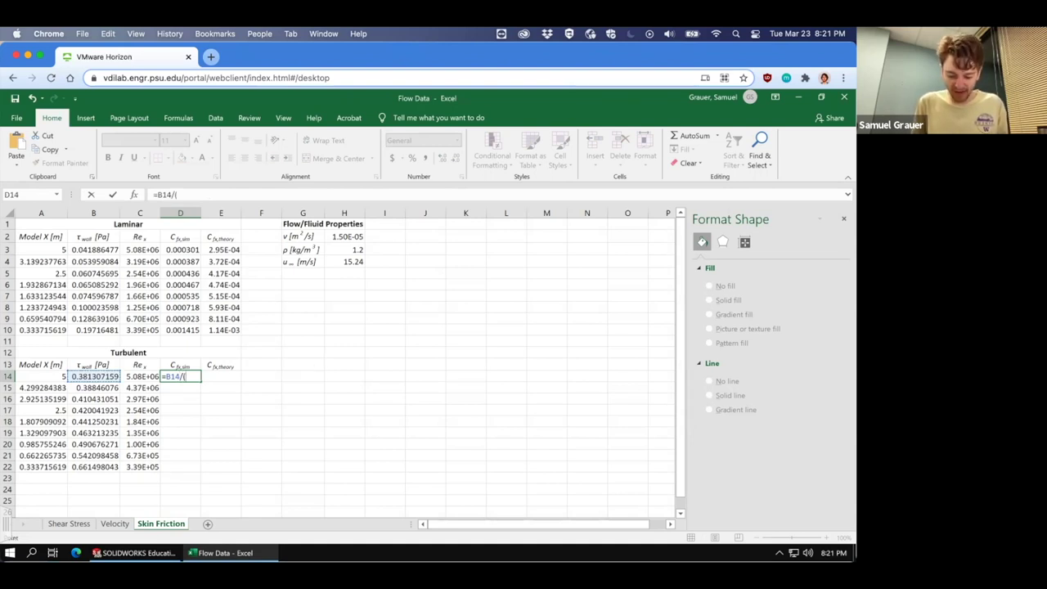
{"action": "type", "text": "(.5*"}
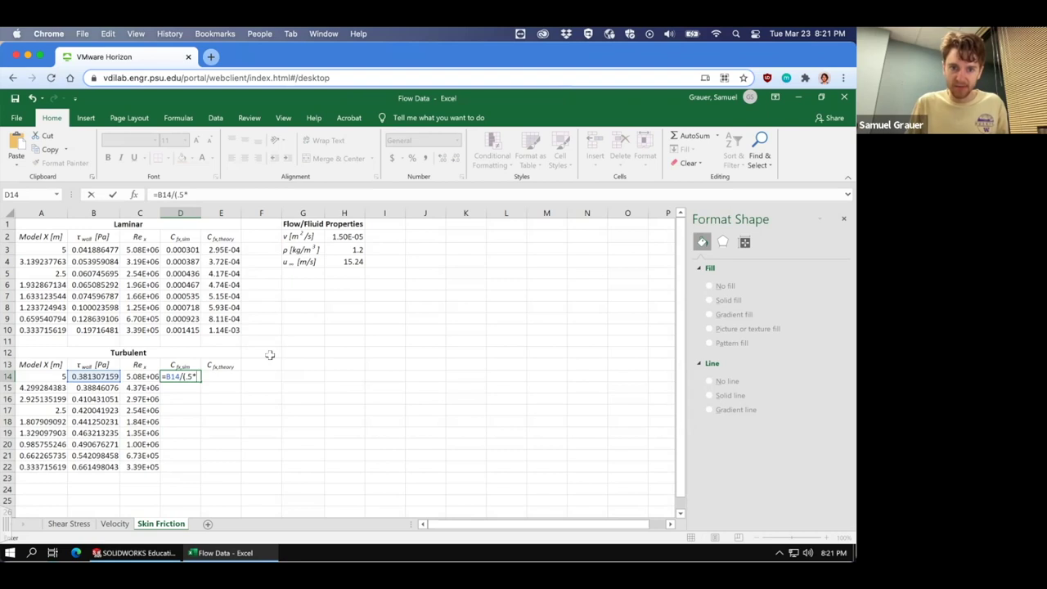
{"action": "left_click", "coordinate": [345, 249]}
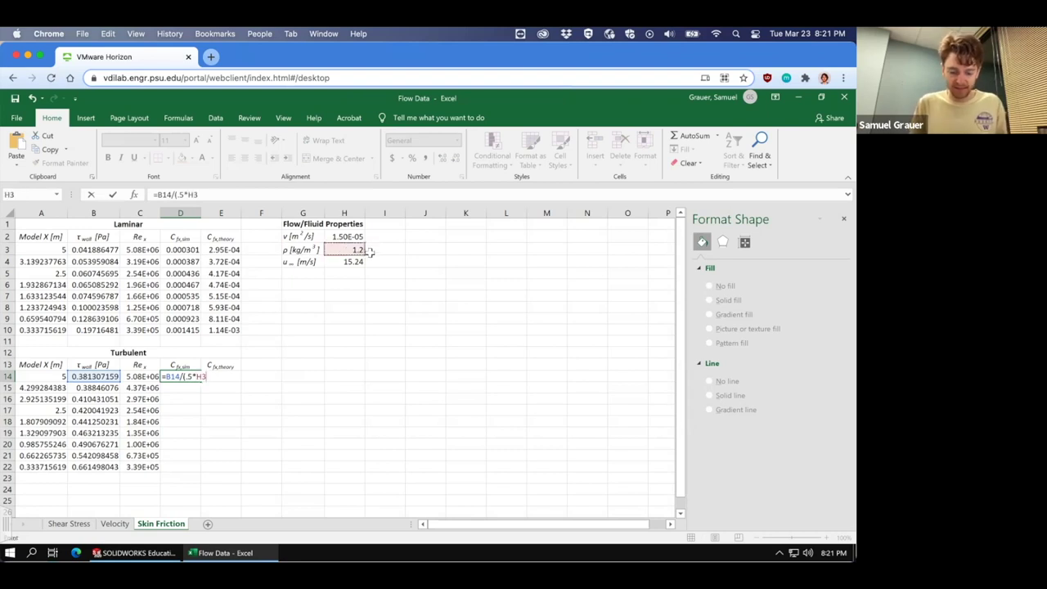
{"action": "type", "text": "*"}
{"action": "left_click", "coordinate": [360, 260]}
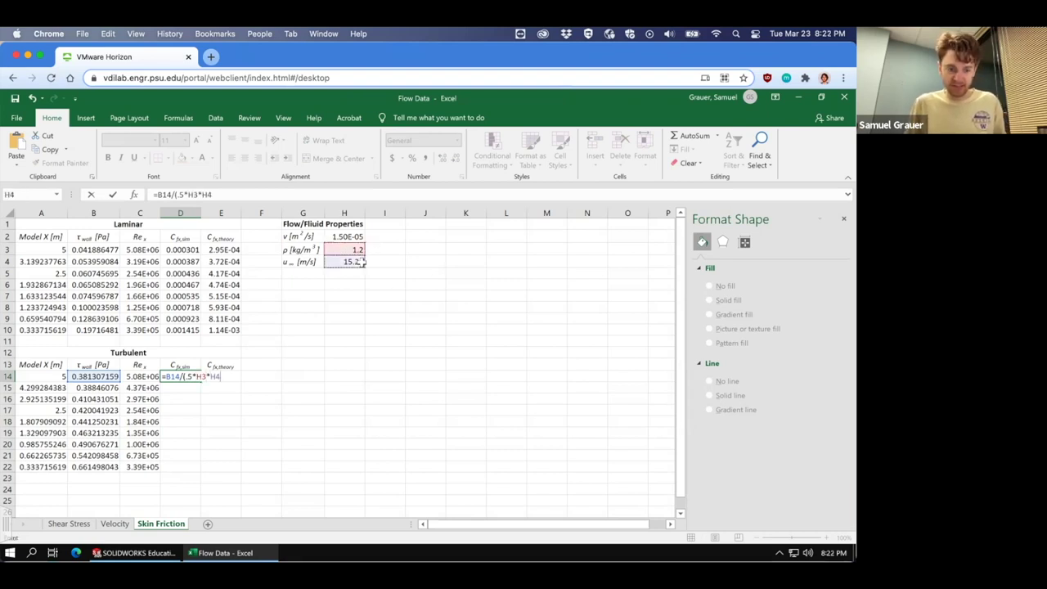
{"action": "type", "text": "^2"}
{"action": "key", "text": "Return"}
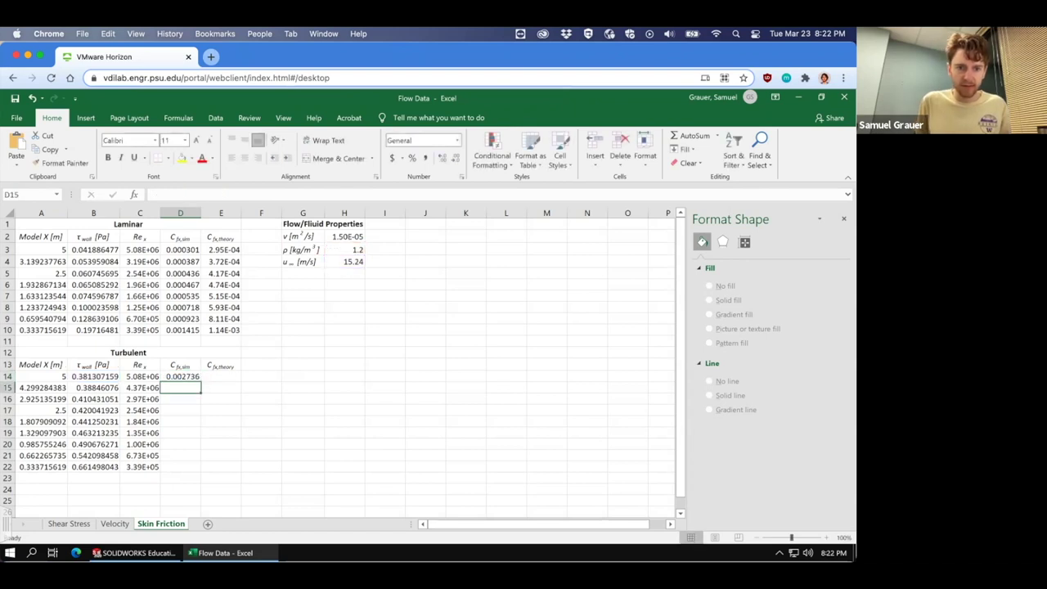
Make the density and velocity references in the D14 formula absolute
{"action": "left_click", "coordinate": [170, 374]}
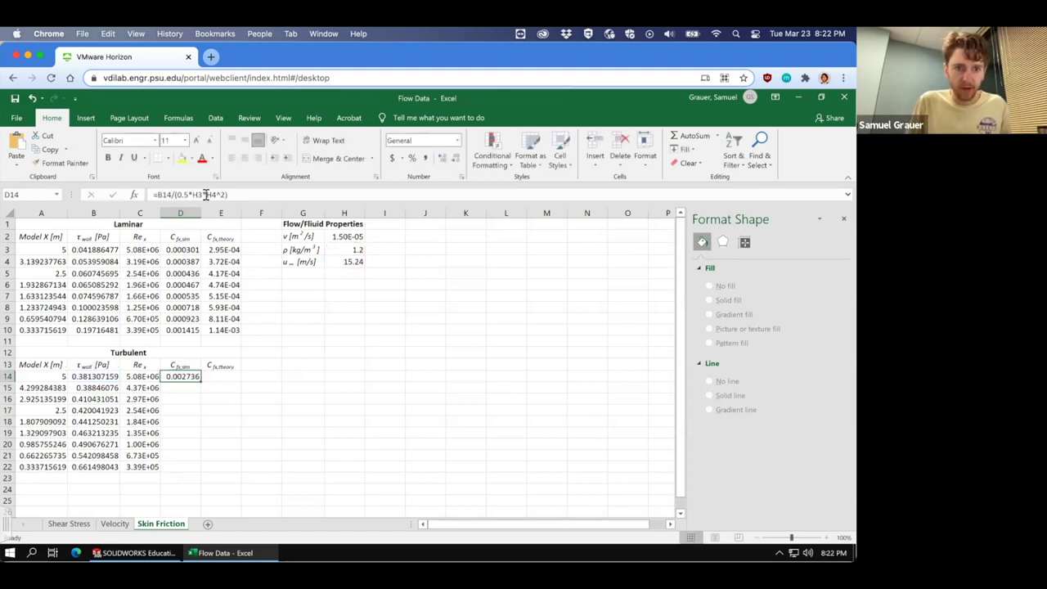
{"action": "left_click", "coordinate": [212, 194]}
{"action": "key", "text": "F4"}
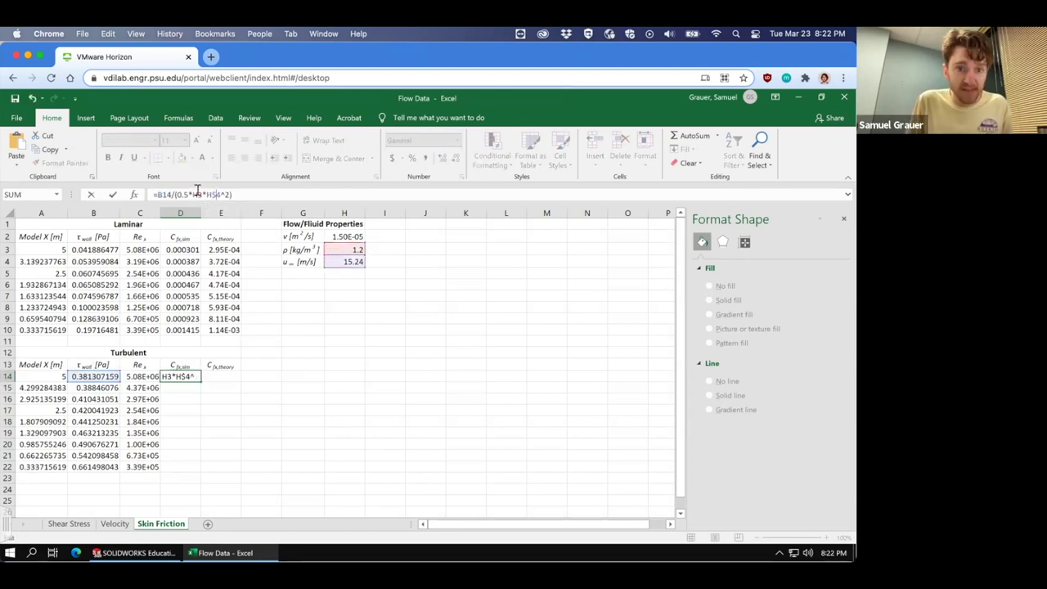
{"action": "left_click", "coordinate": [193, 193]}
{"action": "key", "text": "F4"}
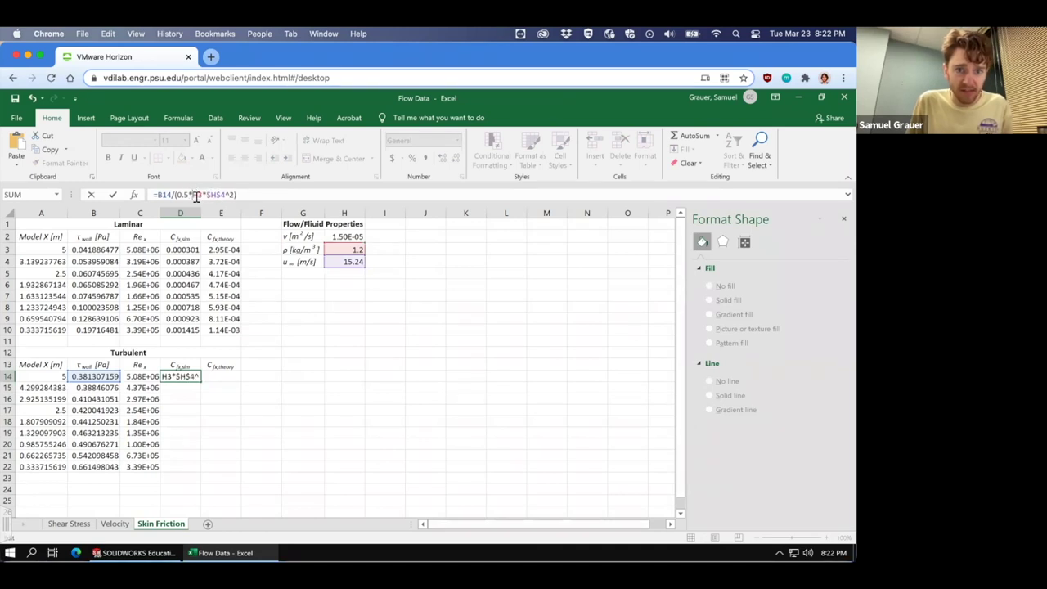
{"action": "key", "text": "F4"}
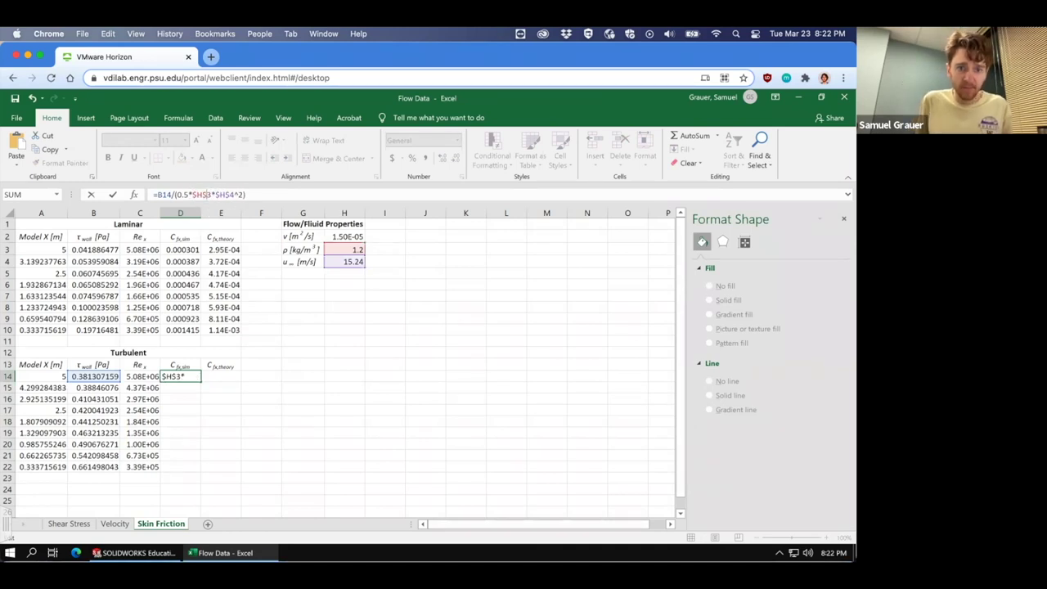
{"action": "key", "text": "Return"}
Fill the D14 formula down to D22 (0.002736 to 0.004747) and begin a formula in E14
{"action": "left_click", "coordinate": [190, 377]}
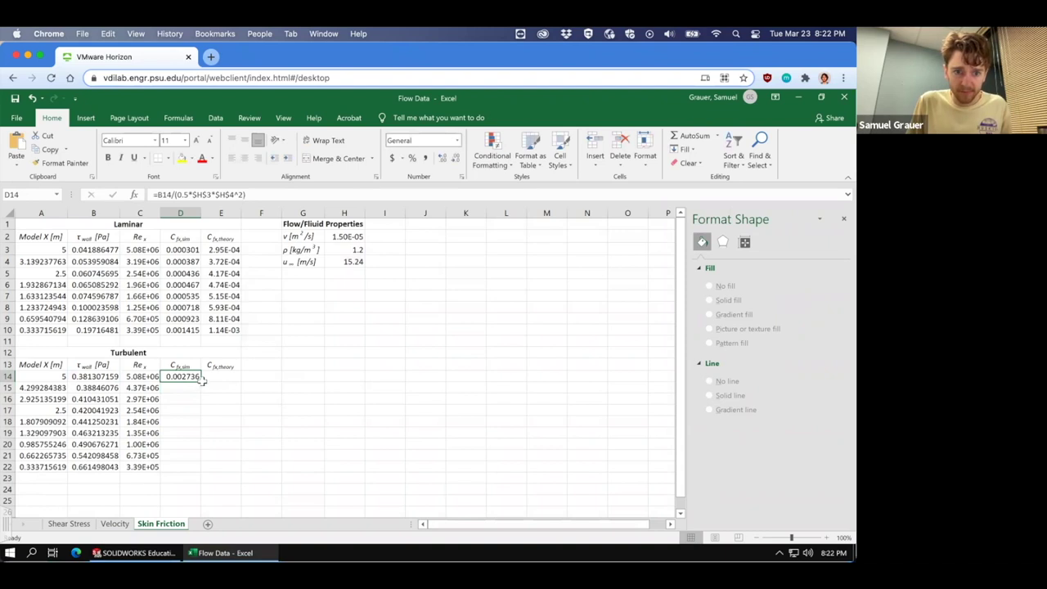
{"action": "left_click_drag", "start_coordinate": [201, 381], "coordinate": [187, 471]}
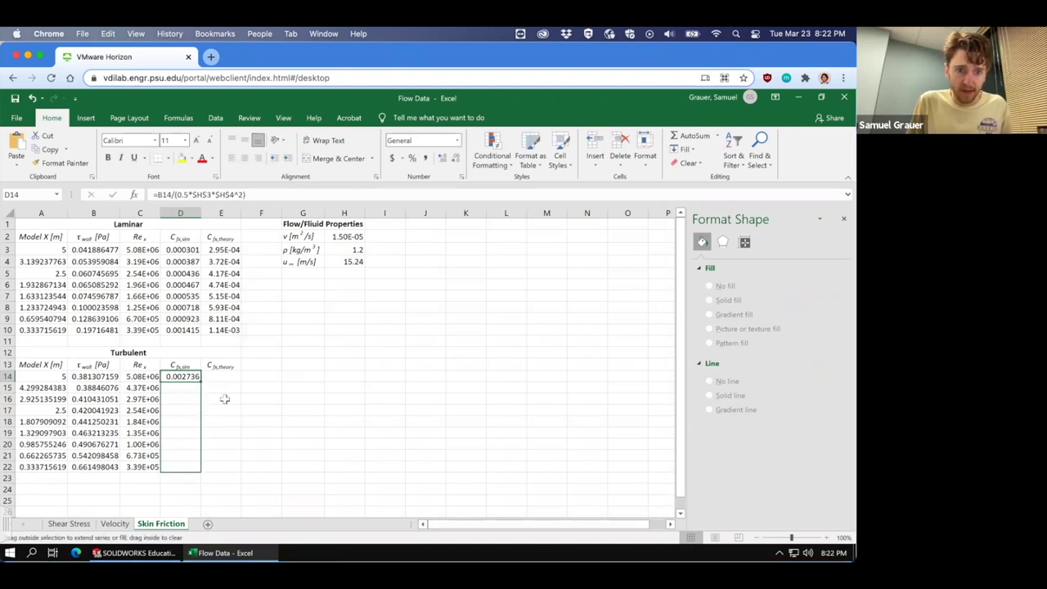
{"action": "left_click", "coordinate": [223, 375]}
{"action": "type", "text": "="}
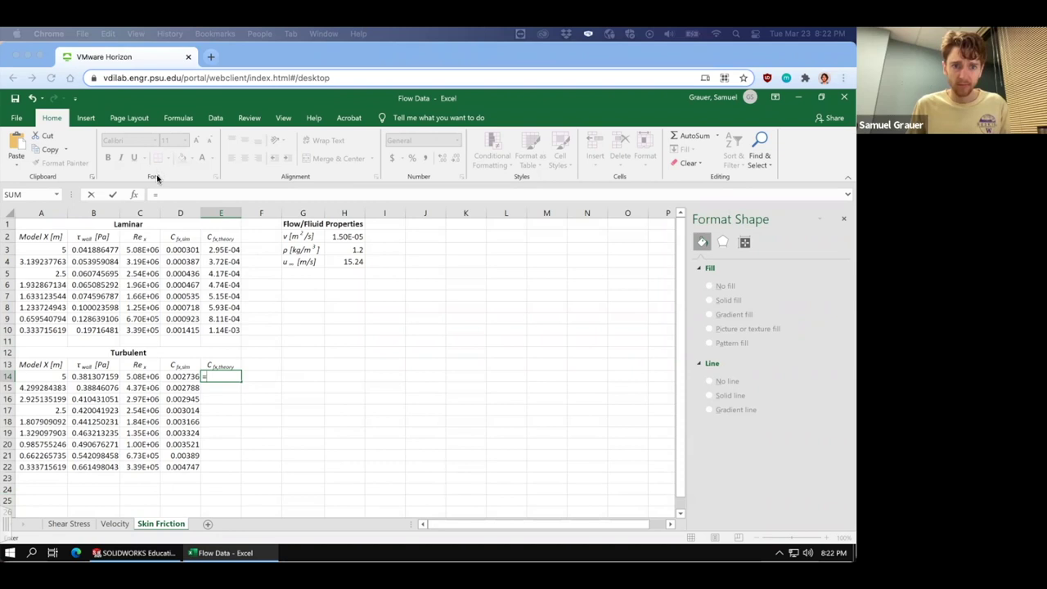
Enter =0.027/C14^(1/7) in E14 and fill it down to E22, giving 2.97E-03 to 4.38E-03
{"action": "left_click", "coordinate": [186, 194]}
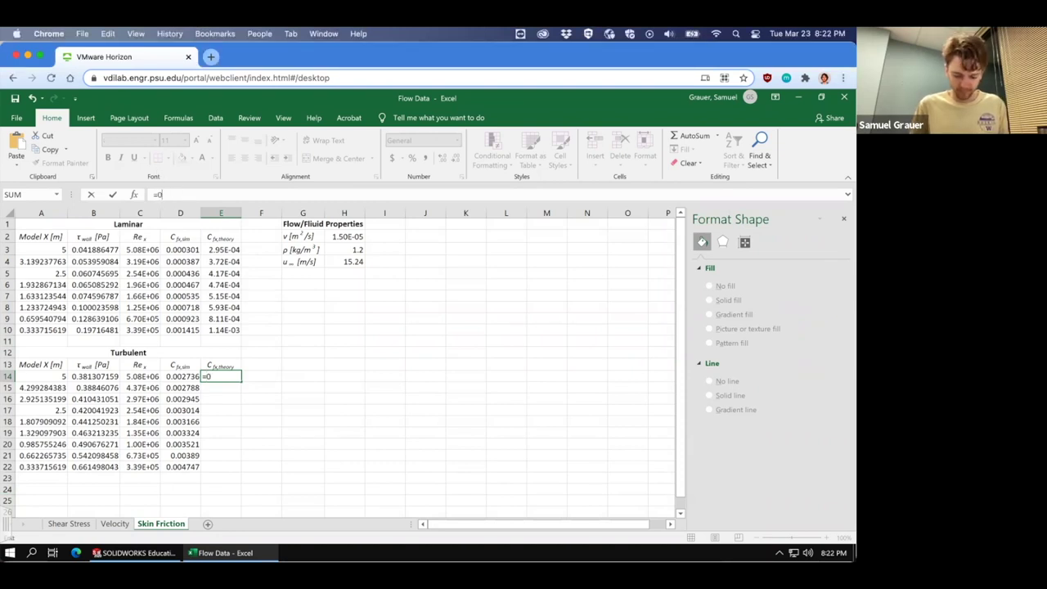
{"action": "type", "text": "=0.027"}
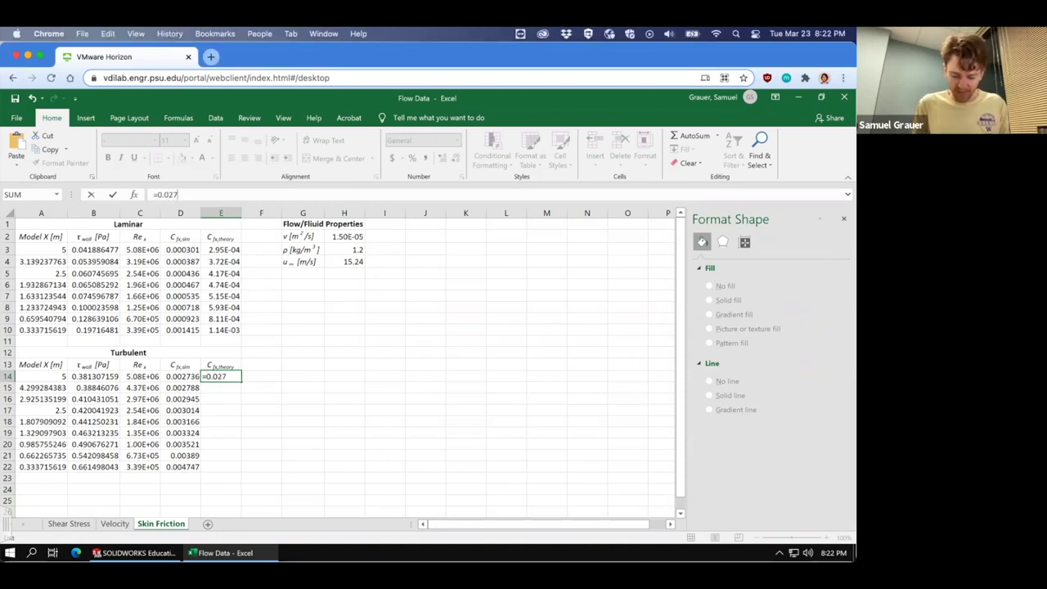
{"action": "type", "text": "/"}
{"action": "left_click", "coordinate": [135, 376]}
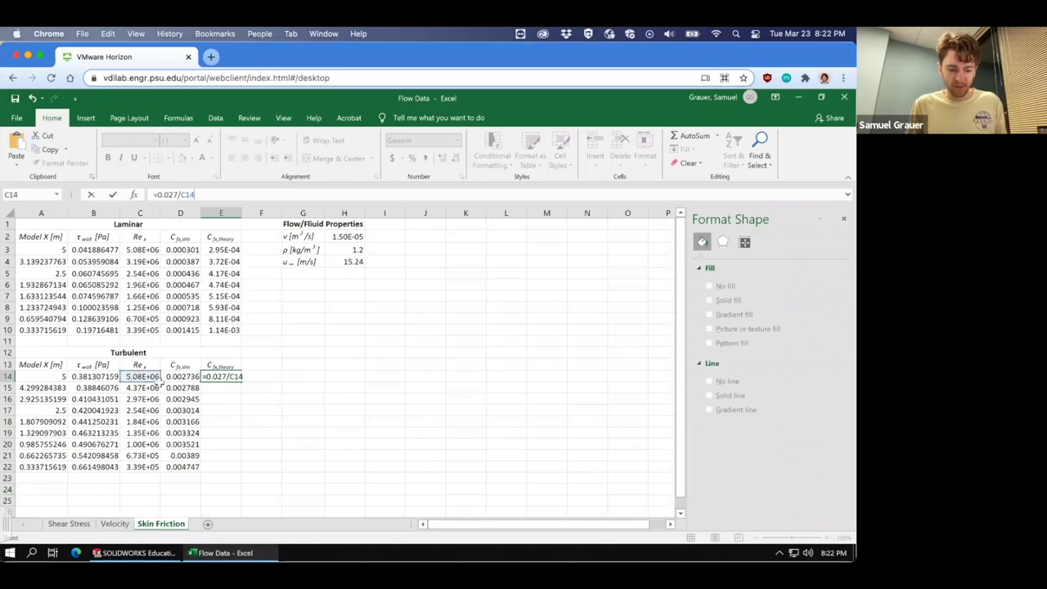
{"action": "type", "text": "^("}
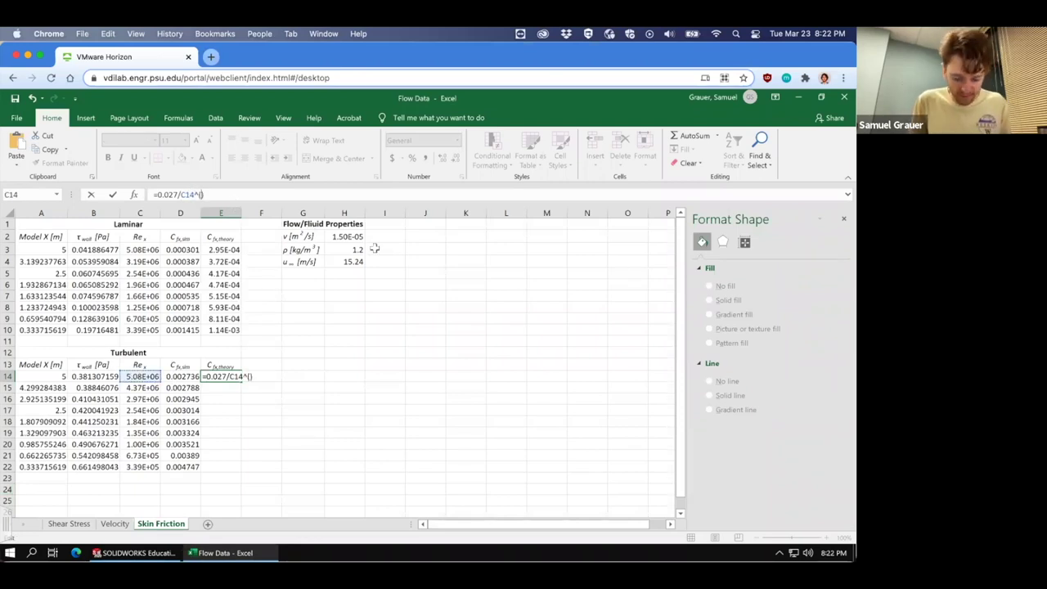
{"action": "type", "text": "1/7"}
{"action": "key", "text": "Return"}
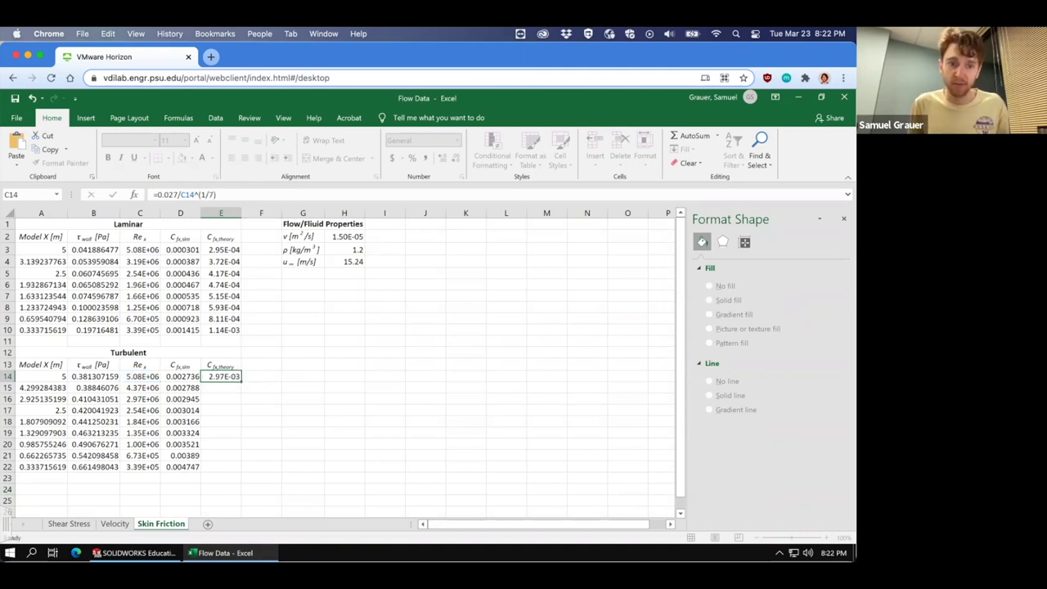
{"action": "left_click", "coordinate": [234, 377]}
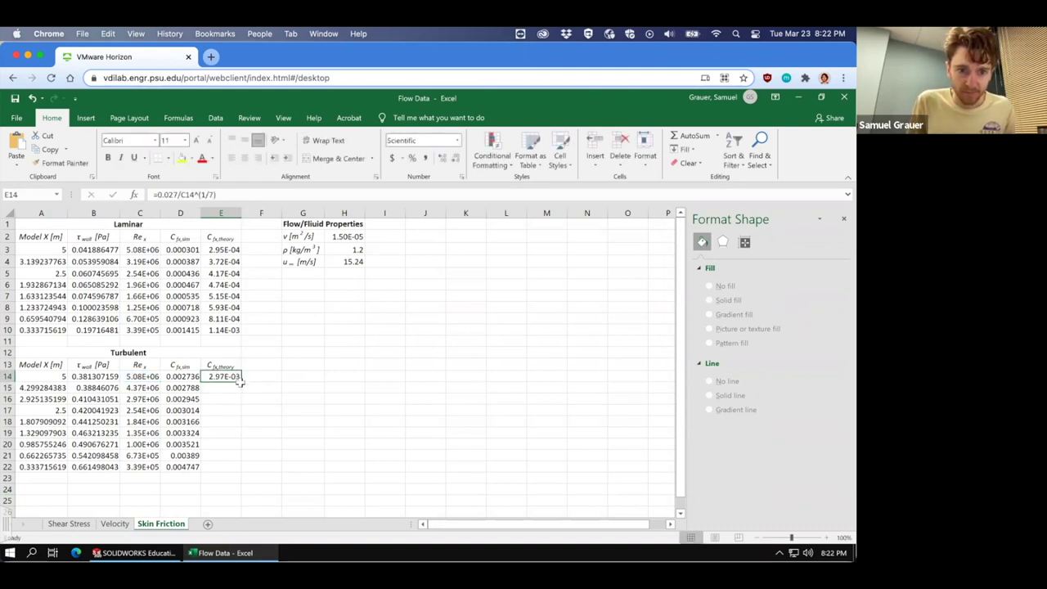
{"action": "left_click_drag", "start_coordinate": [241, 383], "coordinate": [234, 470]}
{"action": "left_click", "coordinate": [409, 409]}
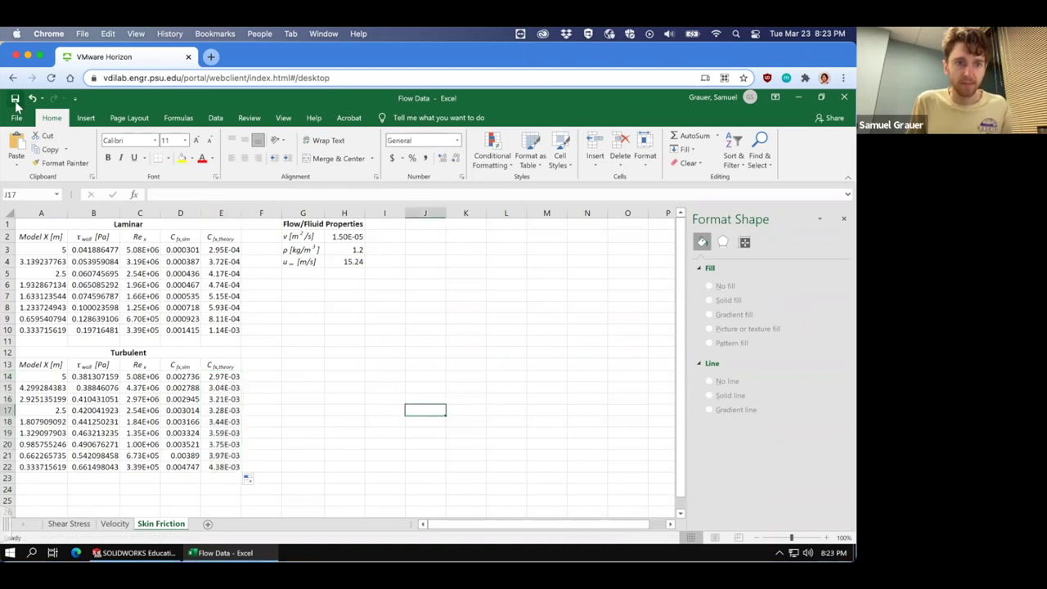
{"action": "left_click", "coordinate": [86, 118]}
Insert a scatter chart with lines and markers and move it below the fluid properties table
{"action": "left_click", "coordinate": [429, 163]}
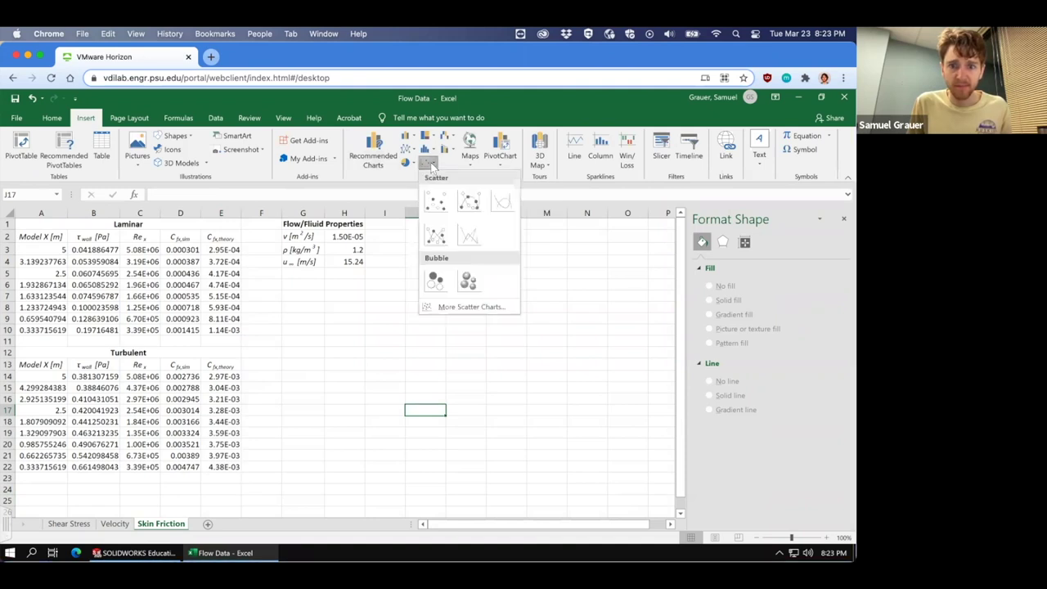
{"action": "left_click", "coordinate": [443, 245]}
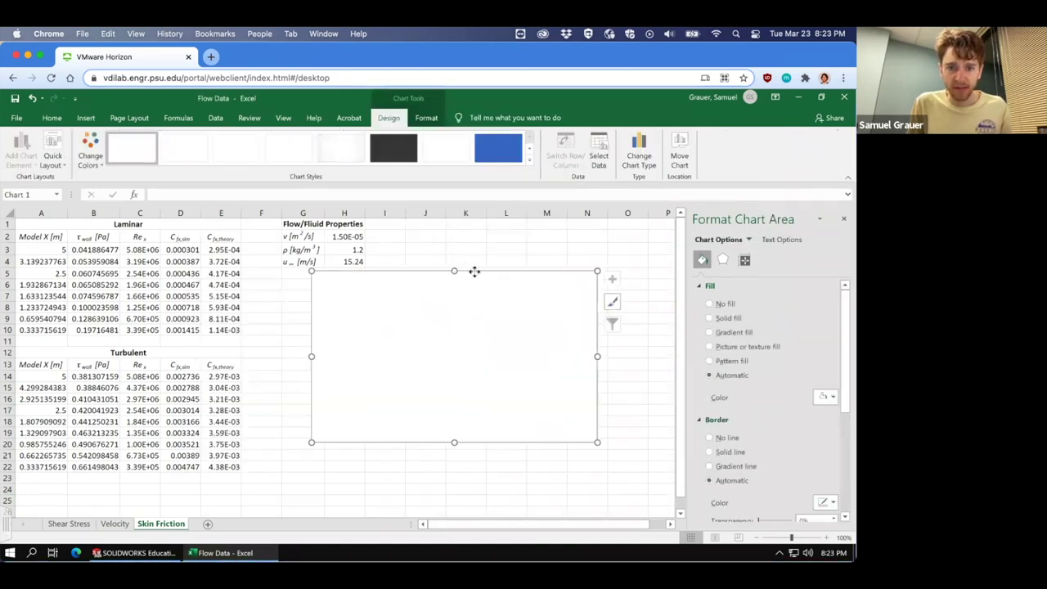
{"action": "left_click_drag", "start_coordinate": [474, 271], "coordinate": [428, 308]}
{"action": "right_click", "coordinate": [428, 308]}
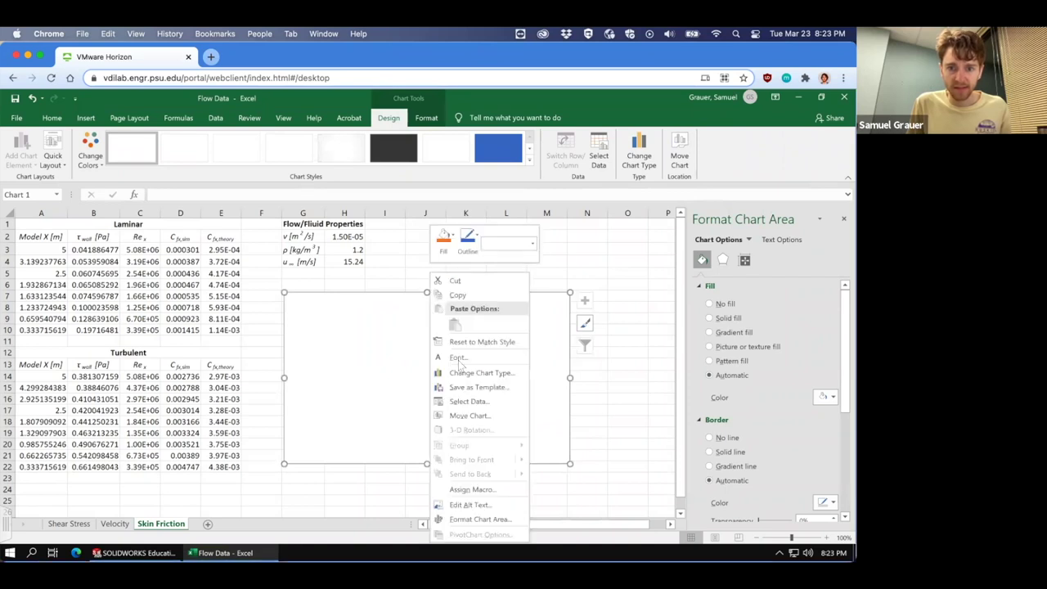
Add a Simulation series with x values A3:A10 and y values D3:D10
{"action": "left_click", "coordinate": [470, 401]}
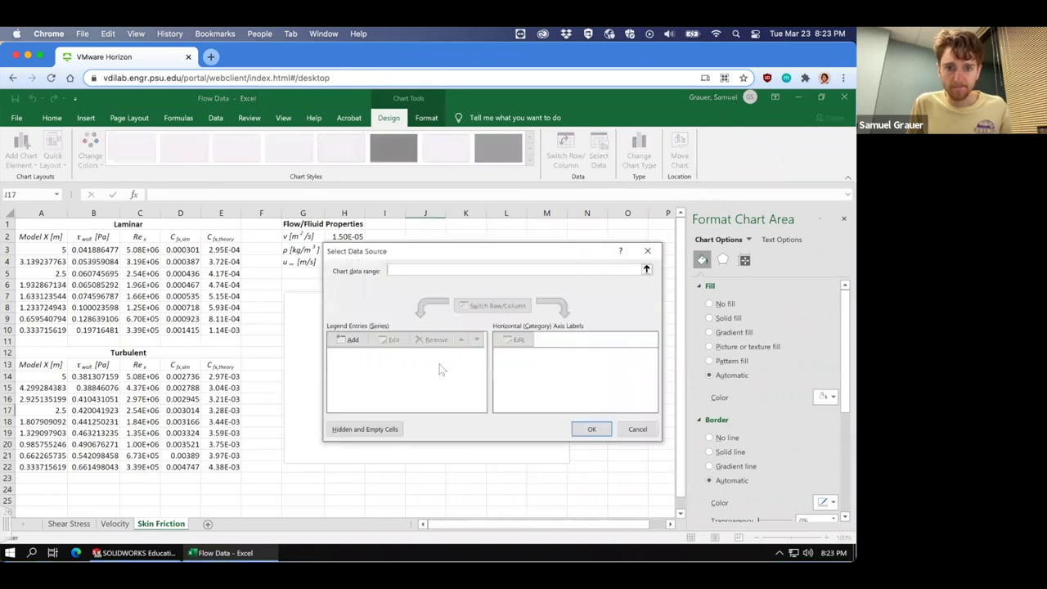
{"action": "left_click", "coordinate": [350, 340]}
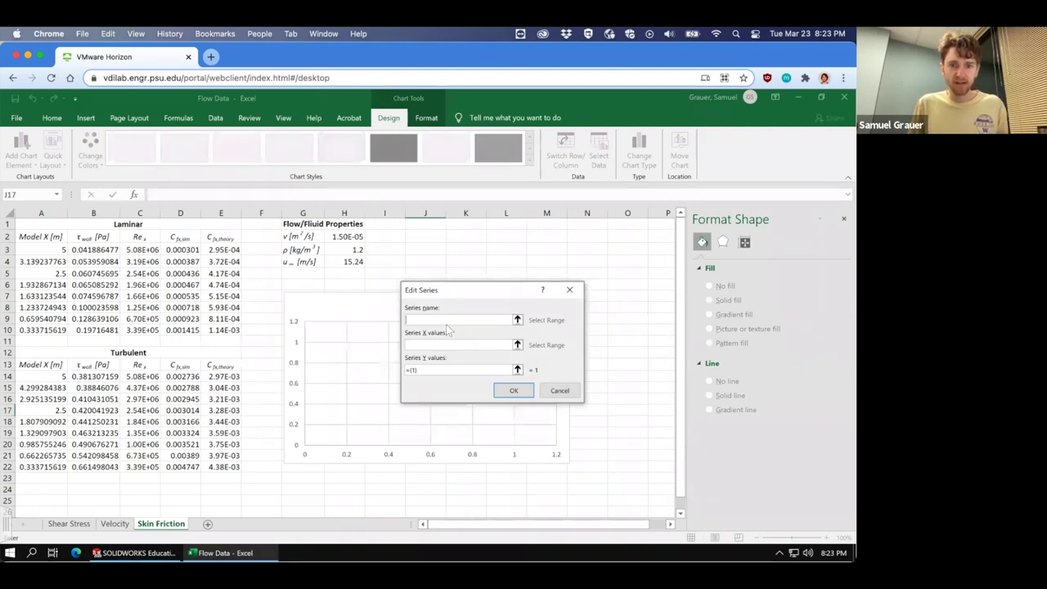
{"action": "type", "text": "Simulation"}
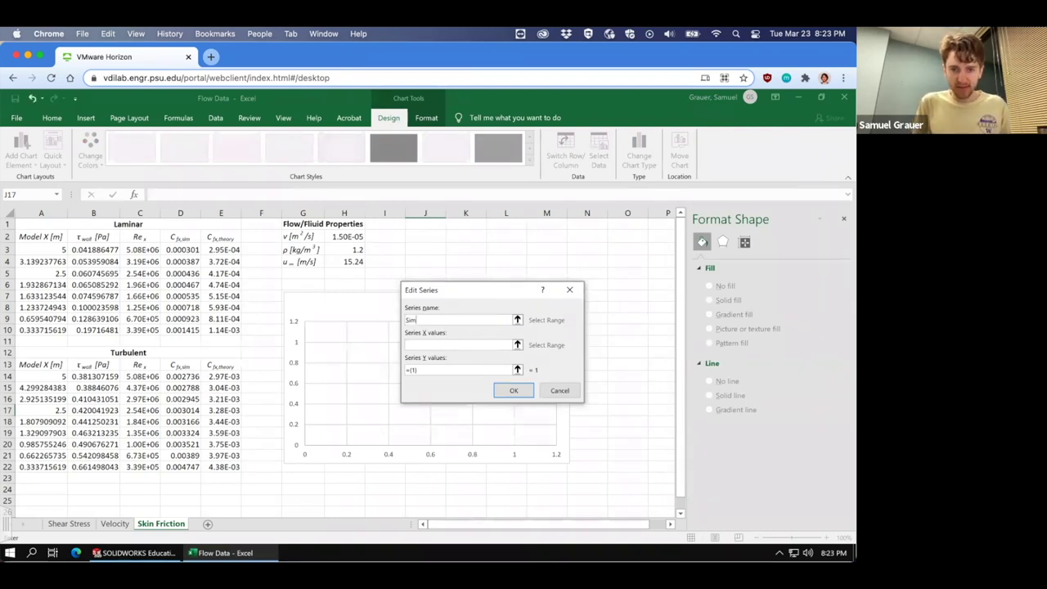
{"action": "left_click", "coordinate": [423, 344]}
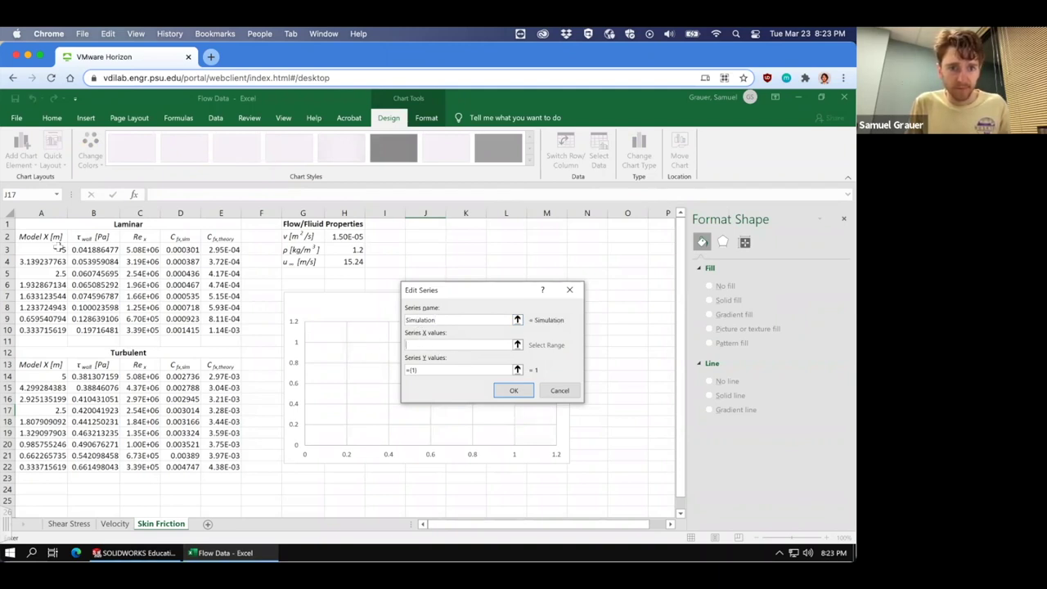
{"action": "left_click_drag", "start_coordinate": [44, 248], "coordinate": [46, 330]}
{"action": "left_click", "coordinate": [413, 369]}
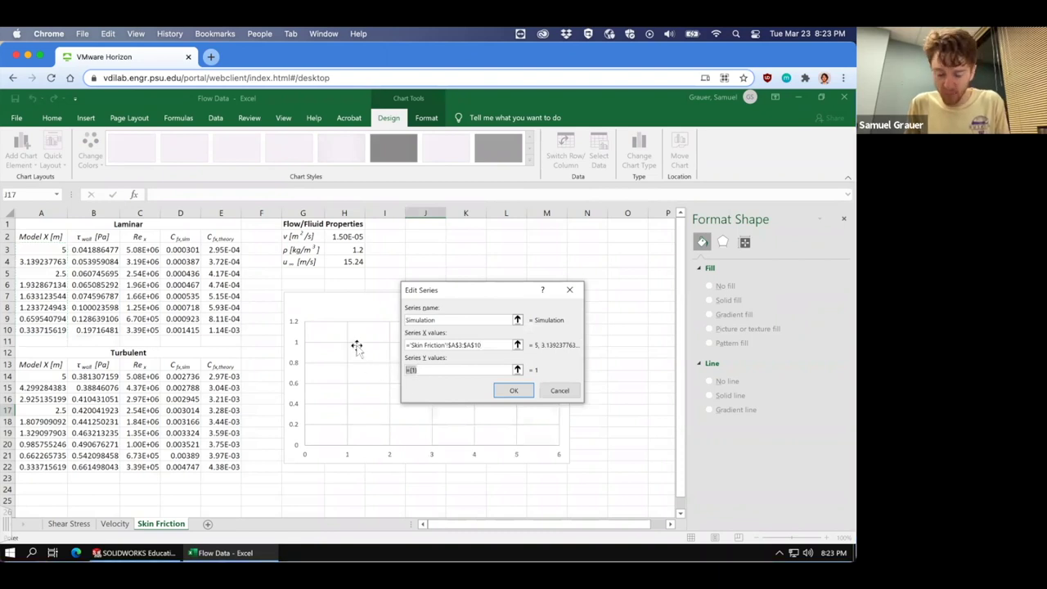
{"action": "key", "text": "BackSpace"}
{"action": "left_click_drag", "start_coordinate": [178, 249], "coordinate": [178, 330]}
{"action": "left_click", "coordinate": [514, 391]}
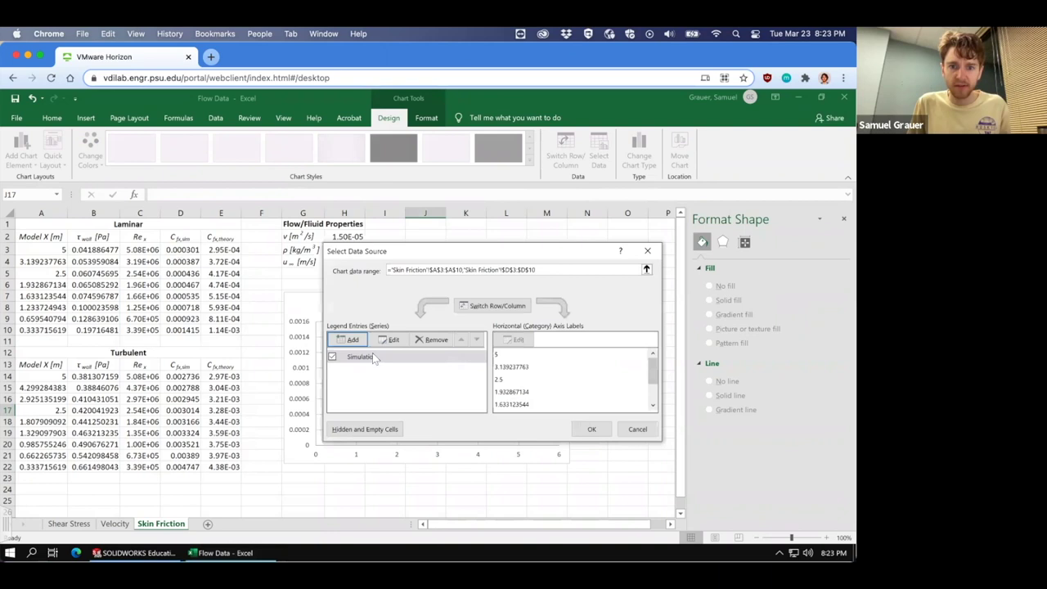
Add a Theory series with x values A3:A10 and y values E3:E10, then apply
{"action": "left_click", "coordinate": [348, 340]}
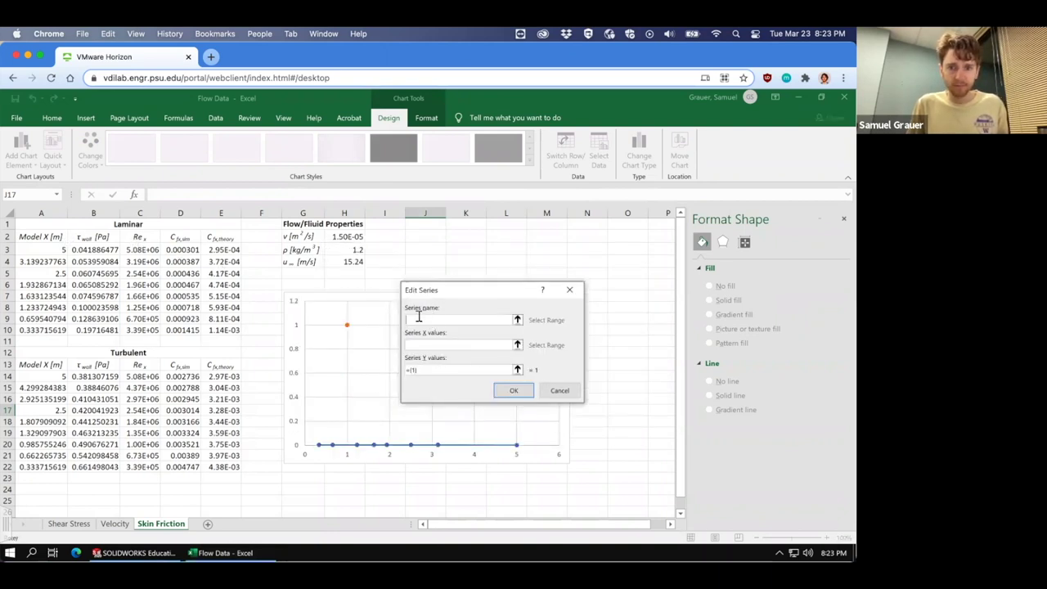
{"action": "type", "text": "Theory"}
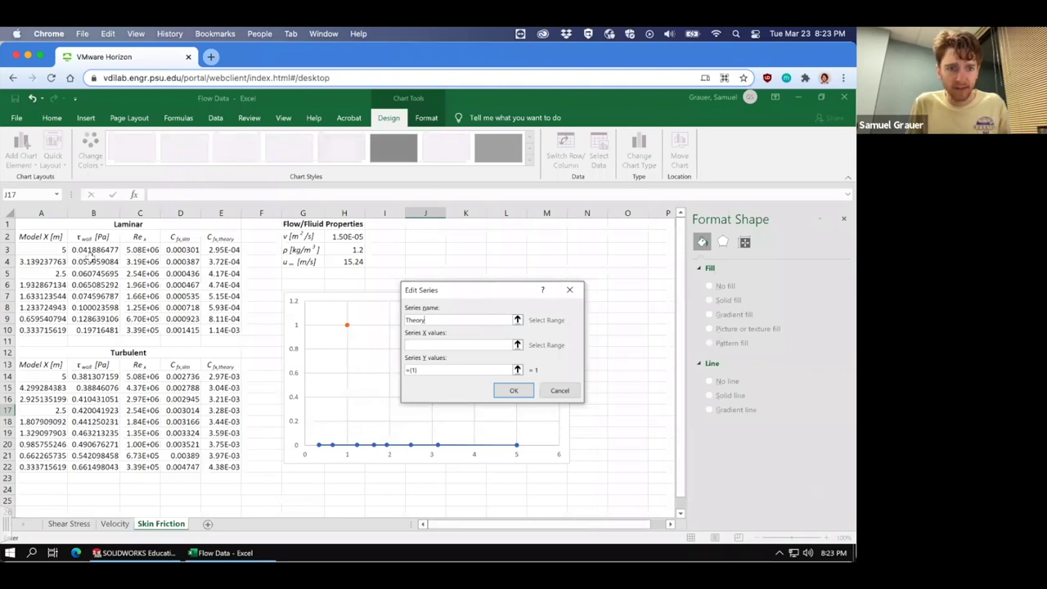
{"action": "left_click", "coordinate": [429, 348]}
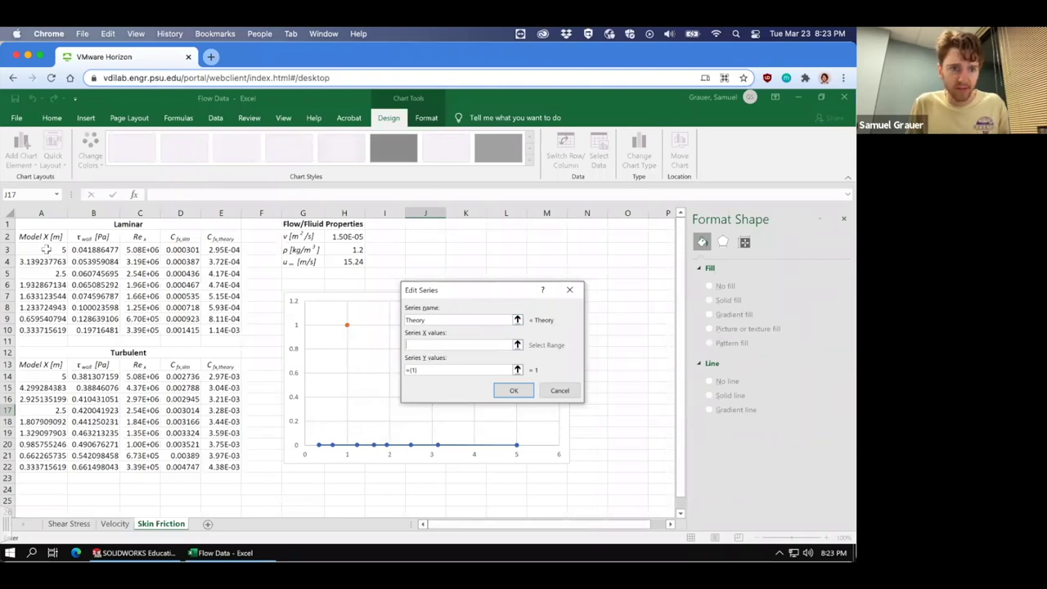
{"action": "left_click_drag", "start_coordinate": [47, 249], "coordinate": [45, 329]}
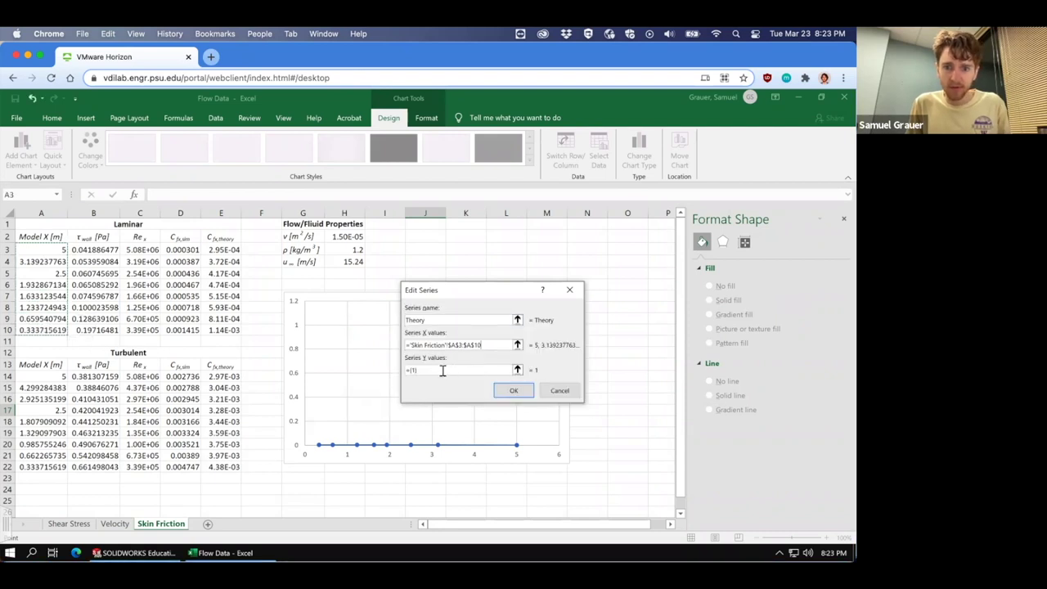
{"action": "left_click", "coordinate": [442, 370]}
{"action": "left_click_drag", "start_coordinate": [221, 248], "coordinate": [223, 329]}
{"action": "left_click", "coordinate": [514, 390]}
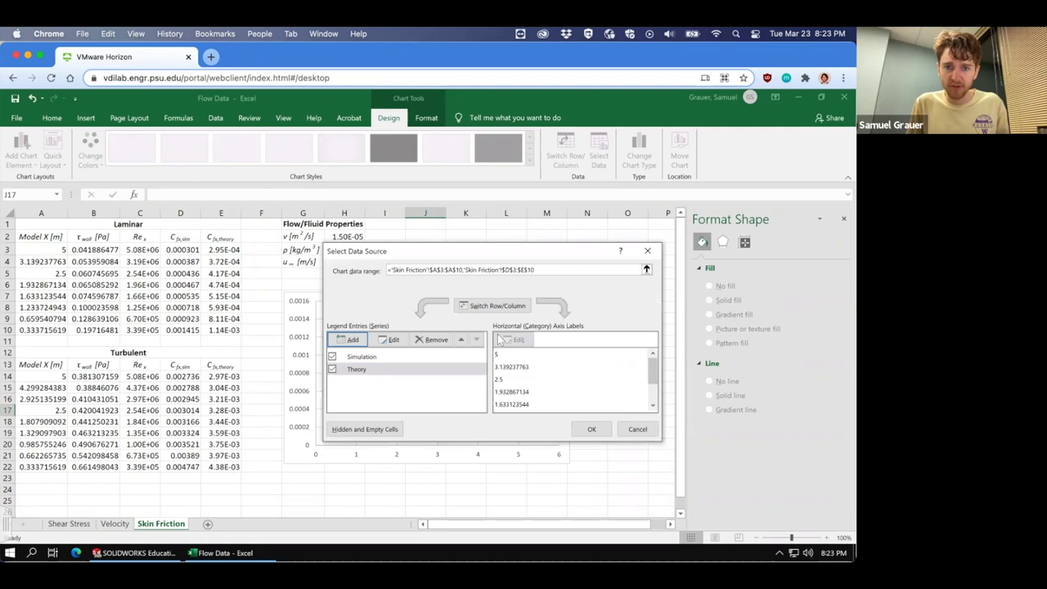
{"action": "left_click", "coordinate": [592, 428]}
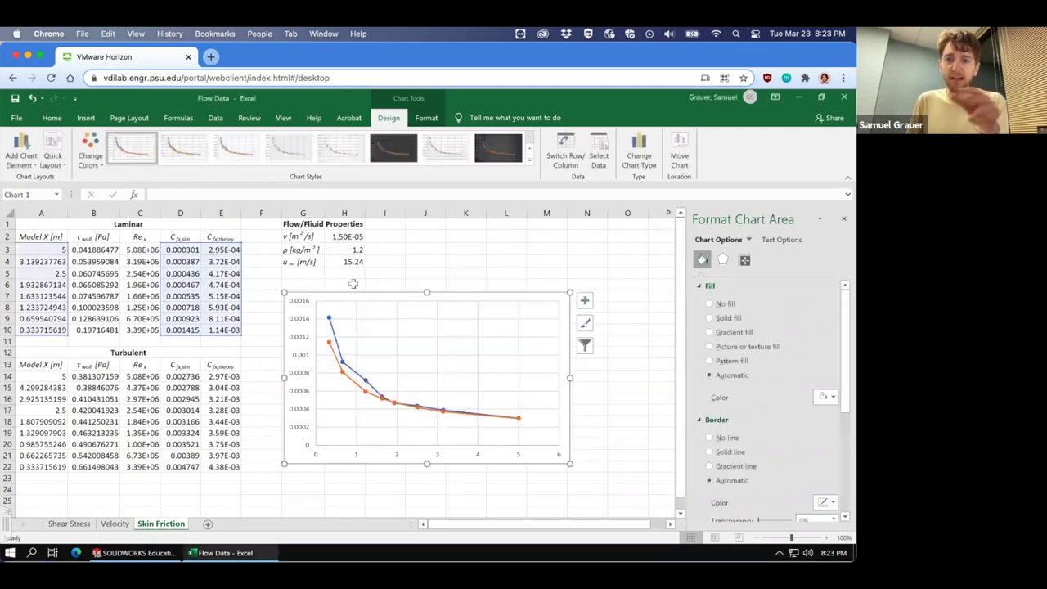
Add horizontal and vertical axis titles to the chart
{"action": "left_click", "coordinate": [21, 154]}
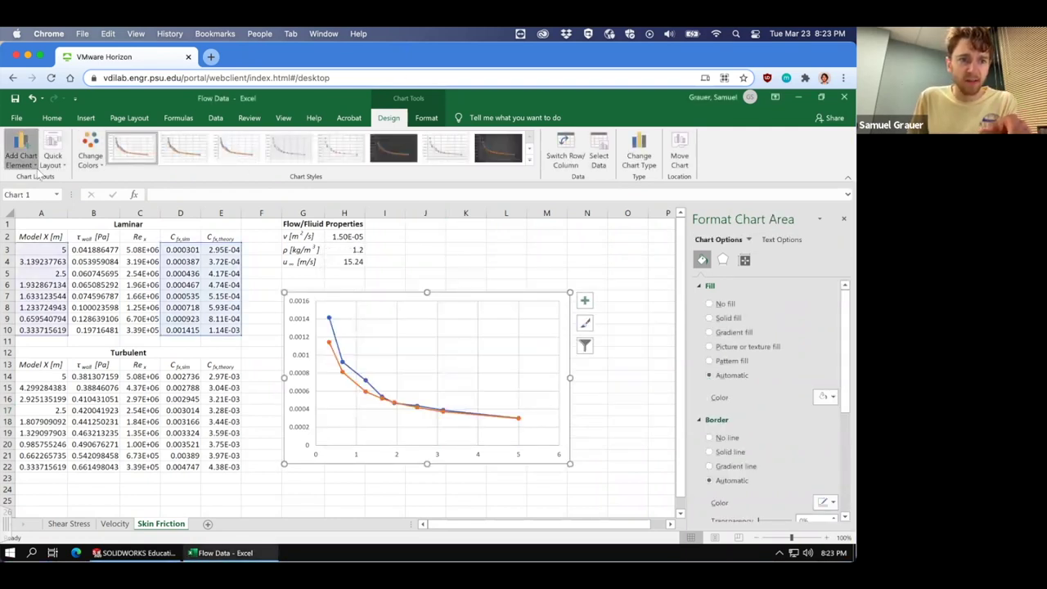
{"action": "mouse_move", "coordinate": [40, 194]}
{"action": "left_click", "coordinate": [137, 204]}
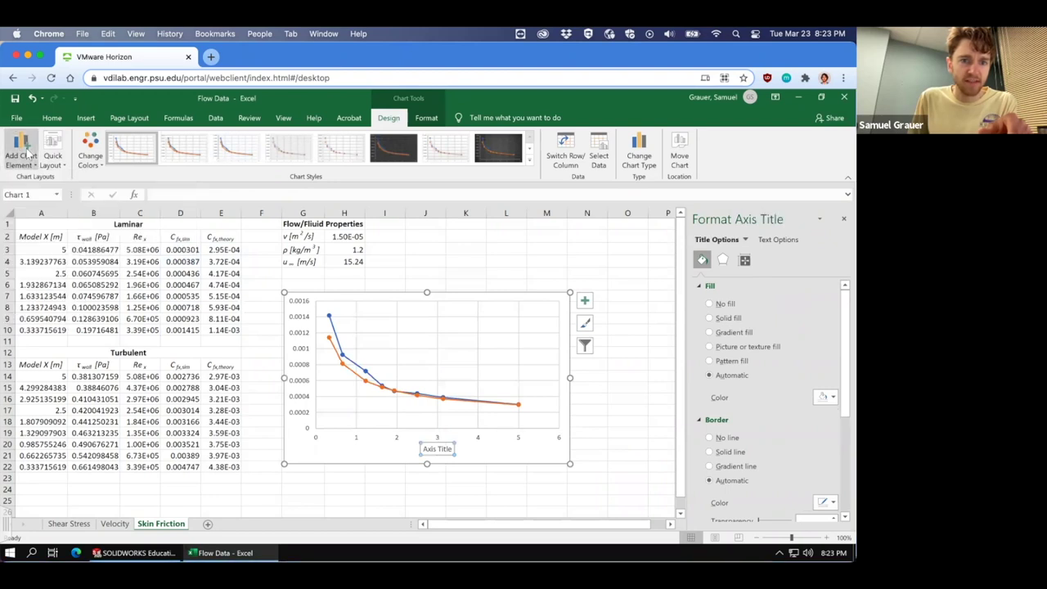
{"action": "left_click", "coordinate": [22, 154]}
{"action": "mouse_move", "coordinate": [39, 192]}
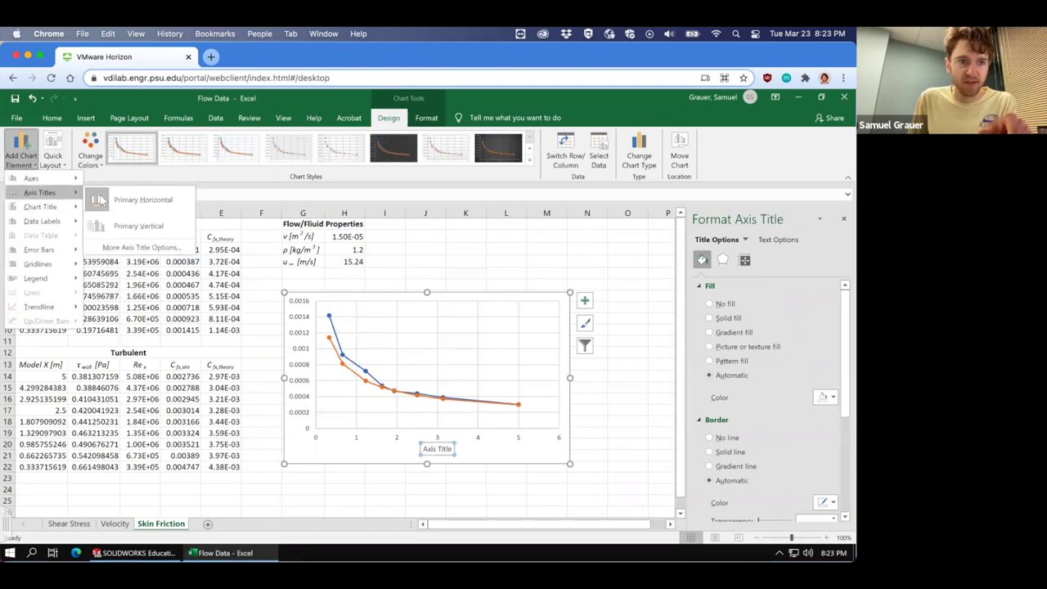
{"action": "left_click", "coordinate": [136, 226]}
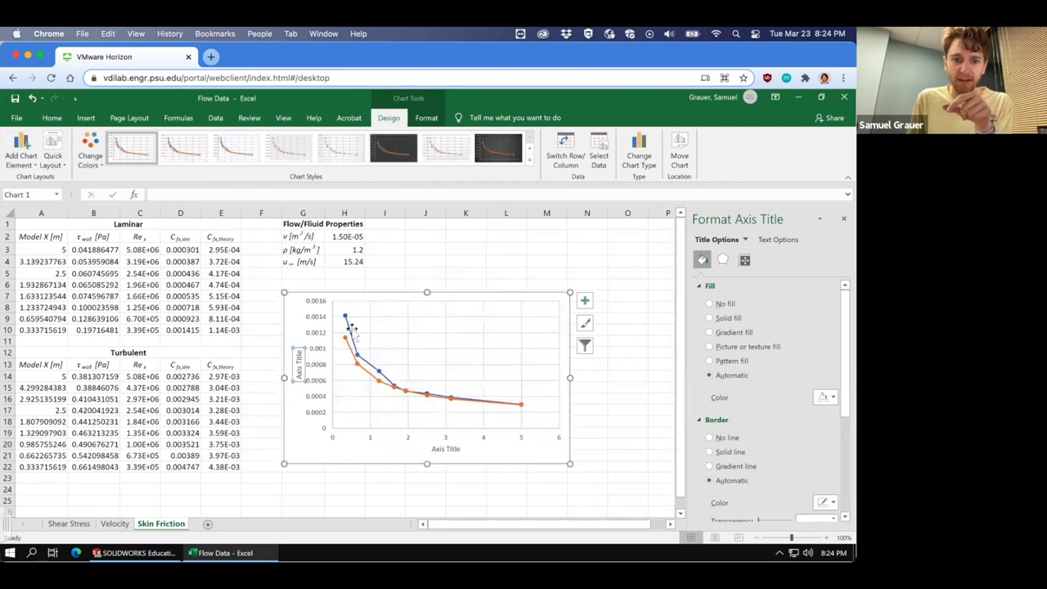
Add a chart title placeholder above the plot
{"action": "mouse_move", "coordinate": [347, 325]}
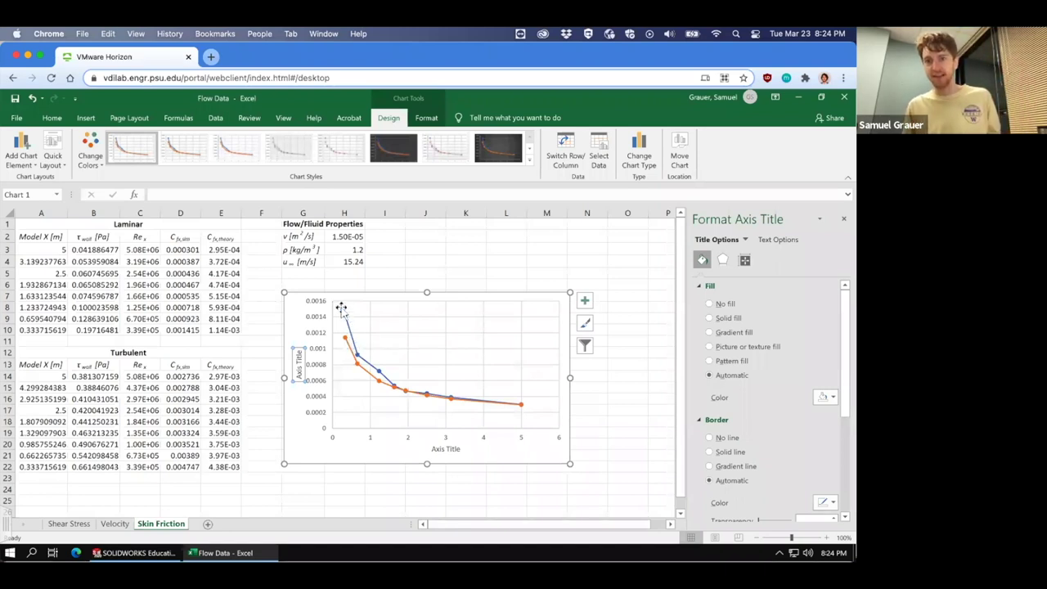
{"action": "left_click", "coordinate": [33, 166]}
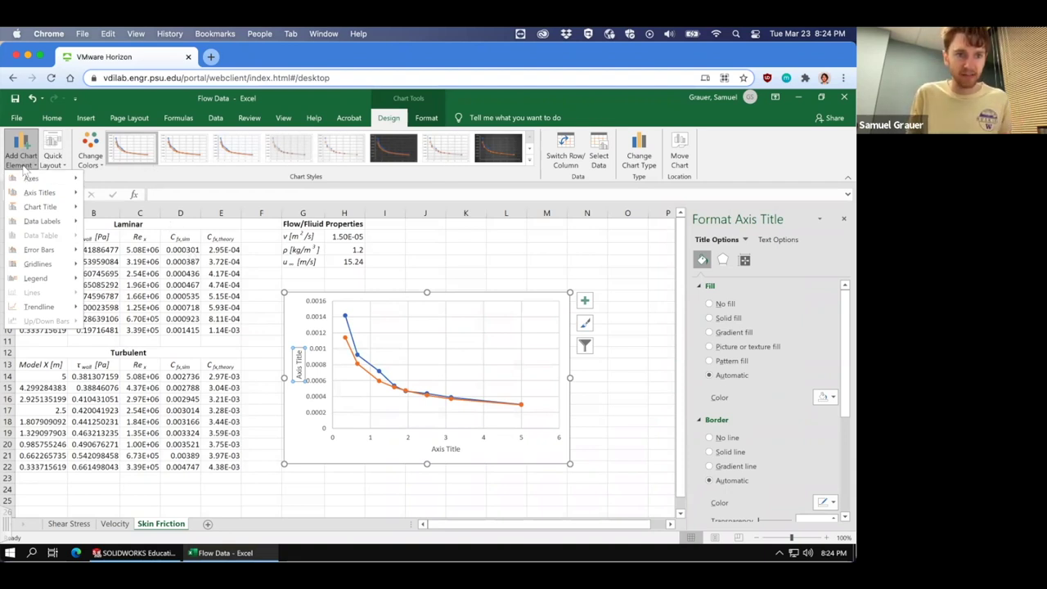
{"action": "mouse_move", "coordinate": [27, 209]}
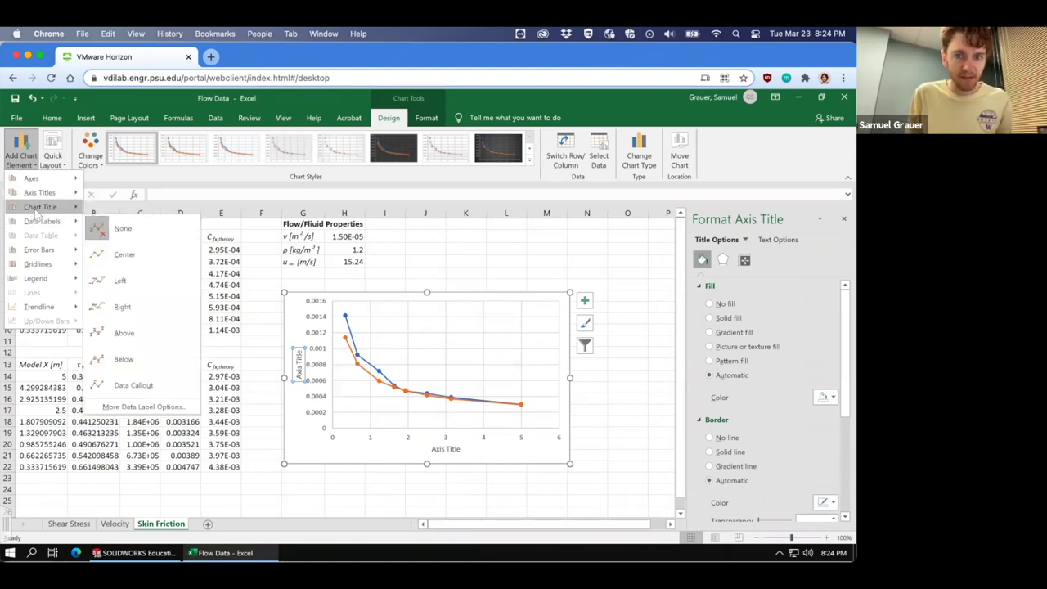
{"action": "left_click", "coordinate": [157, 235]}
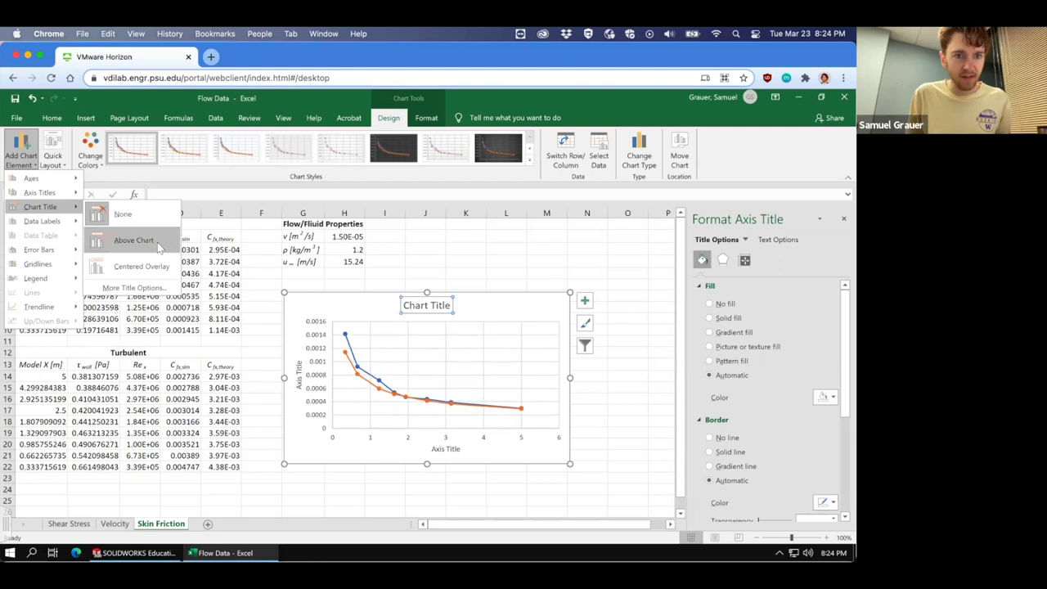
Place the legend on the right and let it overlap the chart so the plot spans full width
{"action": "left_click", "coordinate": [22, 151]}
{"action": "mouse_move", "coordinate": [37, 279]}
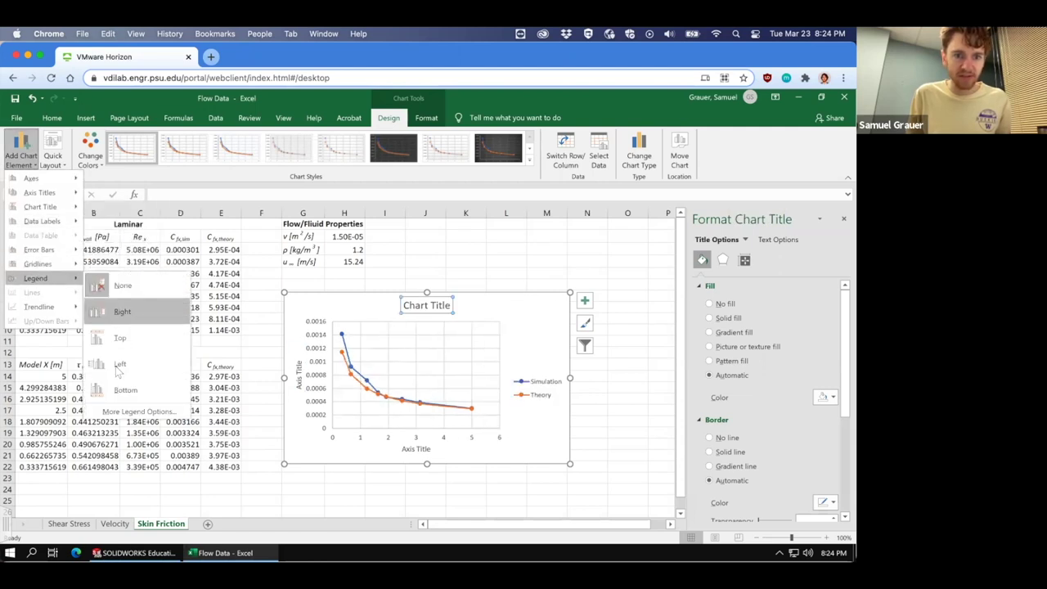
{"action": "left_click", "coordinate": [122, 312]}
{"action": "left_click", "coordinate": [528, 376]}
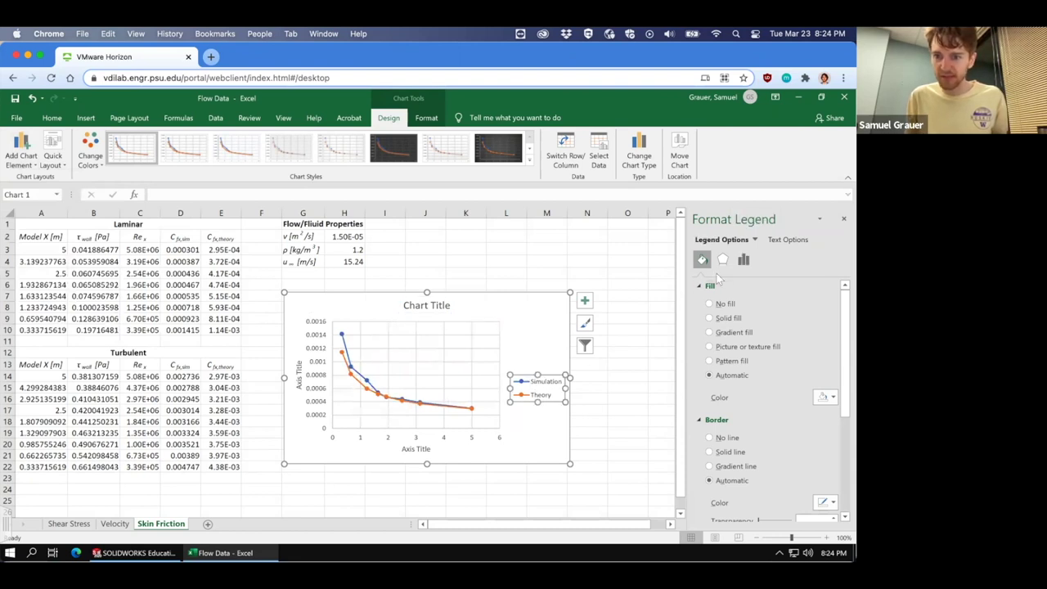
{"action": "left_click", "coordinate": [722, 319]}
{"action": "left_click", "coordinate": [744, 260]}
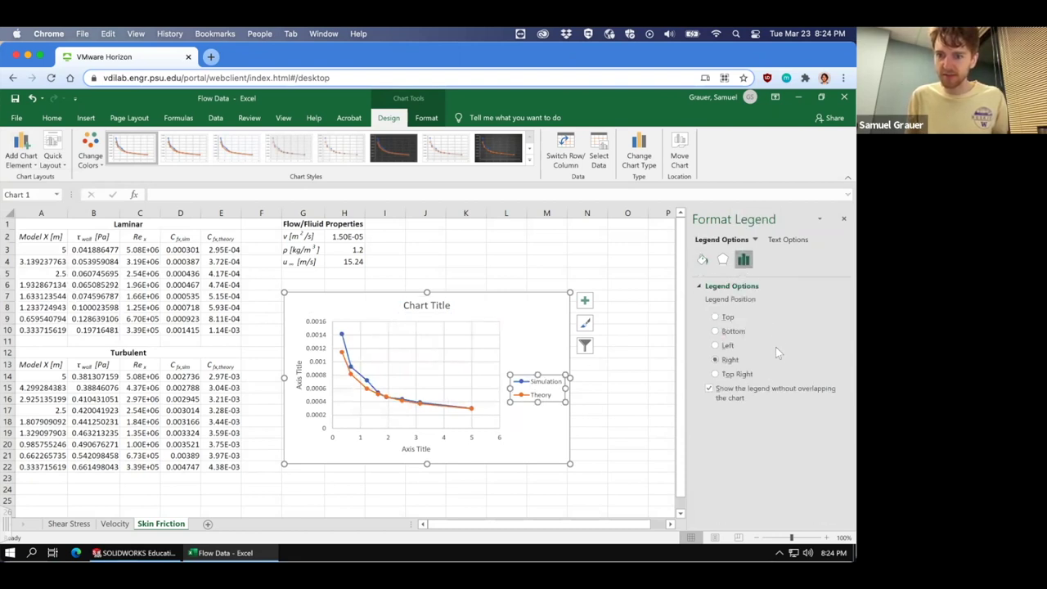
{"action": "left_click", "coordinate": [709, 390]}
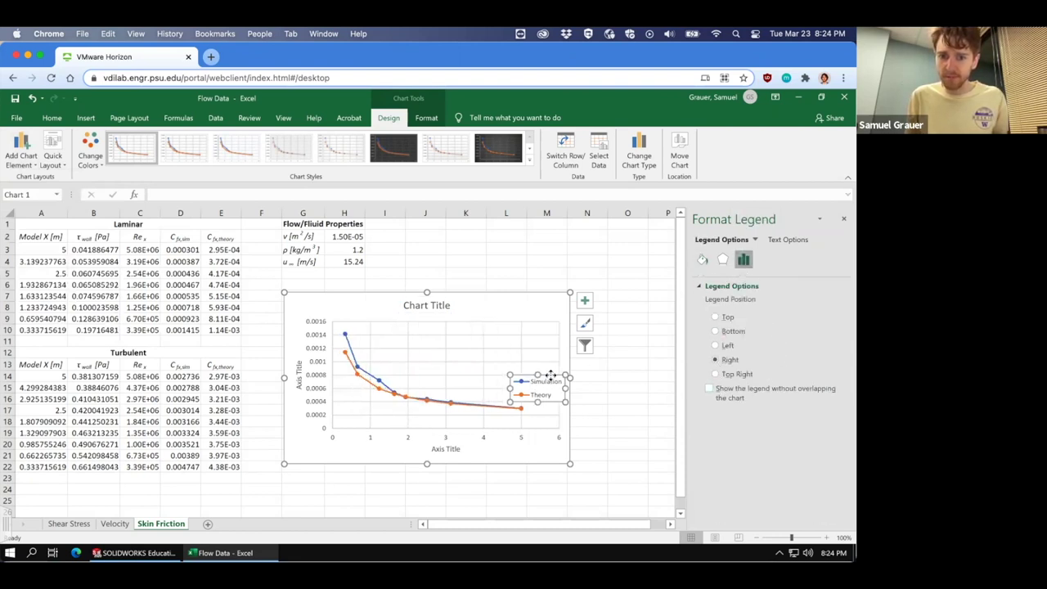
{"action": "left_click", "coordinate": [530, 330]}
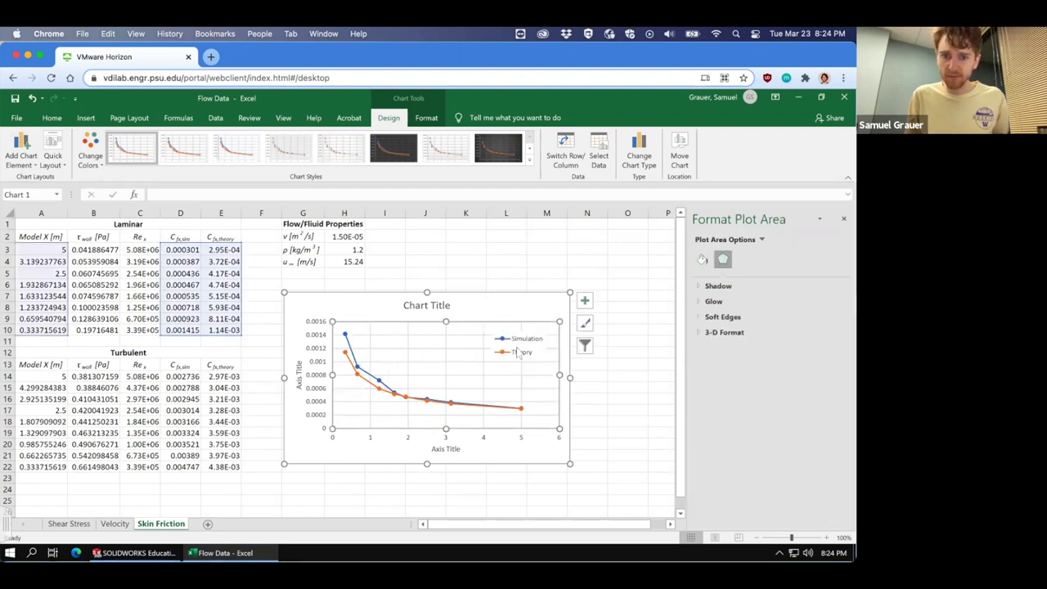
{"action": "left_click", "coordinate": [421, 305]}
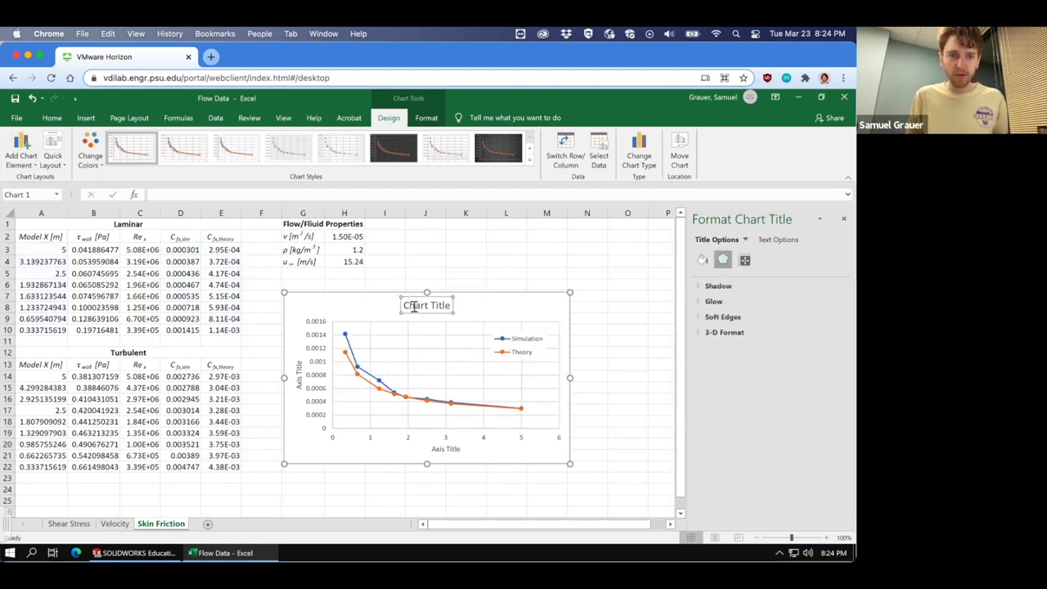
Replace the placeholder chart title with 'Laminar Skin Friction Coefficients'
{"action": "left_click_drag", "start_coordinate": [406, 305], "coordinate": [452, 305]}
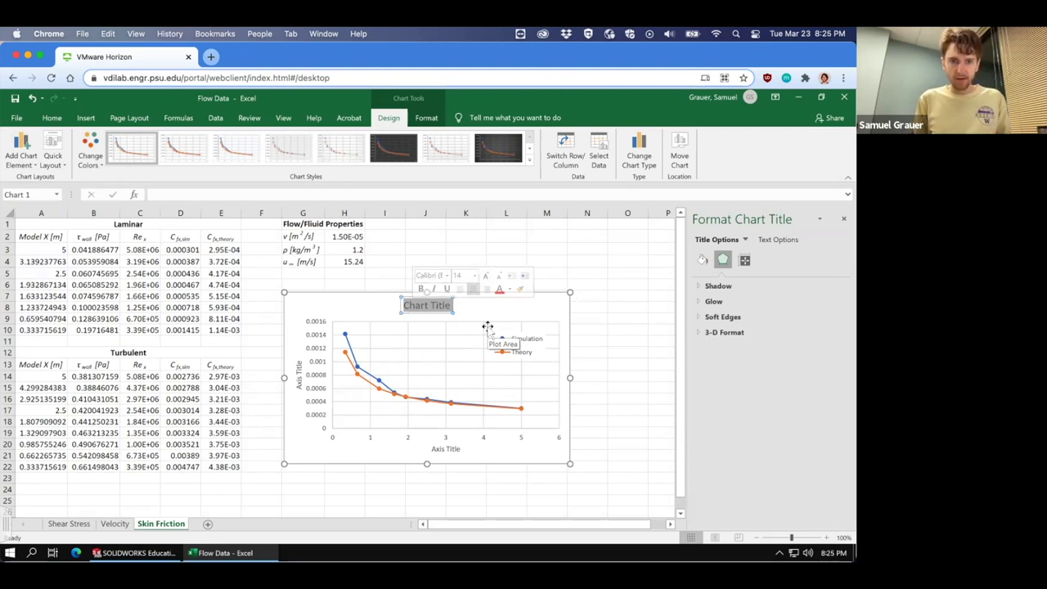
{"action": "key", "text": "BackSpace"}
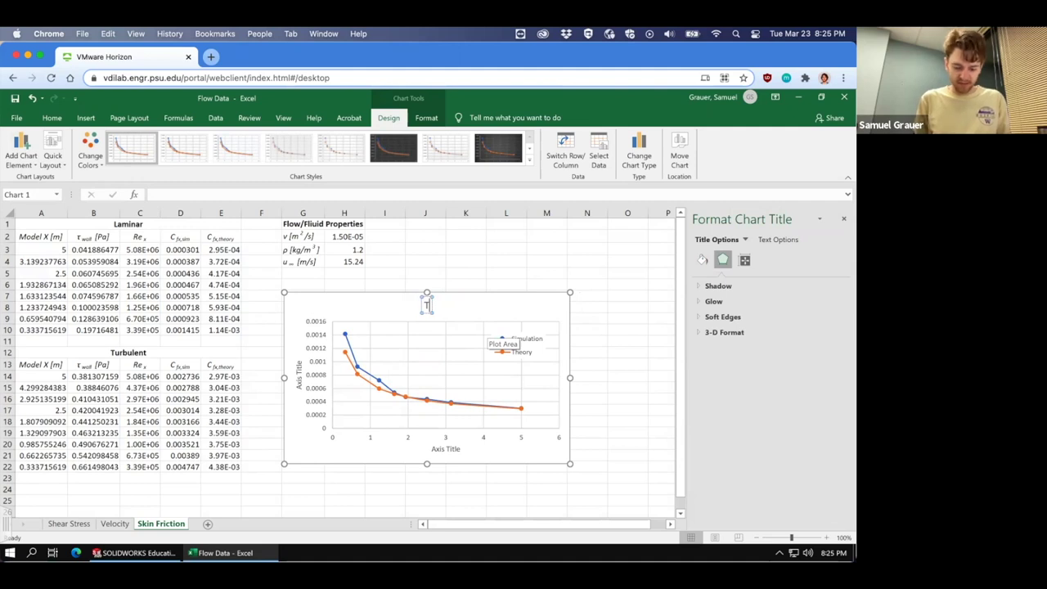
{"action": "type", "text": "Lamin"}
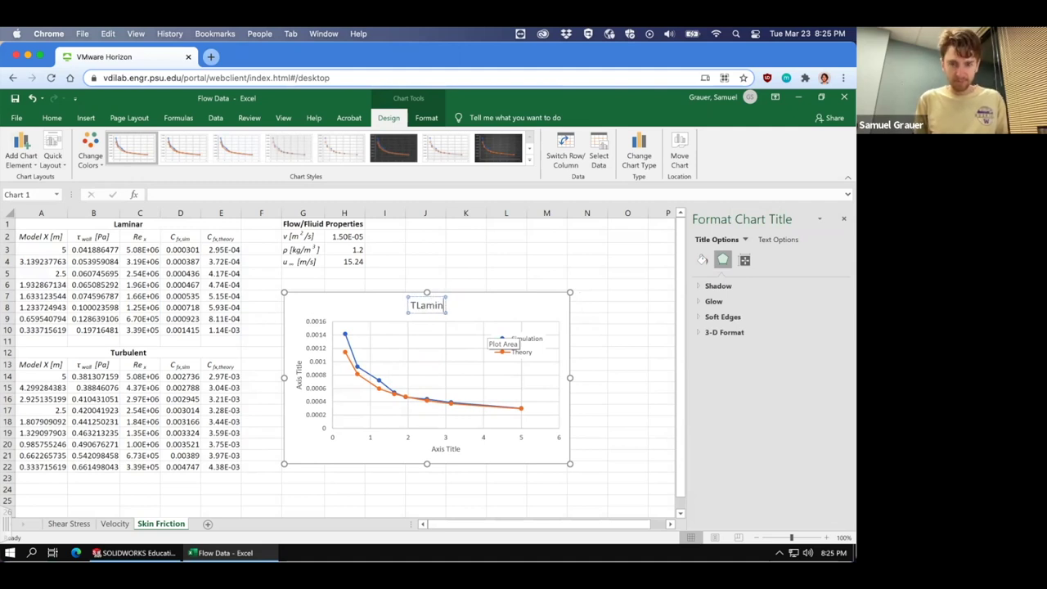
{"action": "key", "text": "BackSpace"}
{"action": "key", "text": "BackSpace"}
{"action": "key", "text": "BackSpace"}
{"action": "key", "text": "BackSpace"}
{"action": "key", "text": "BackSpace"}
{"action": "key", "text": "BackSpace"}
{"action": "type", "text": "Laminar Sk"}
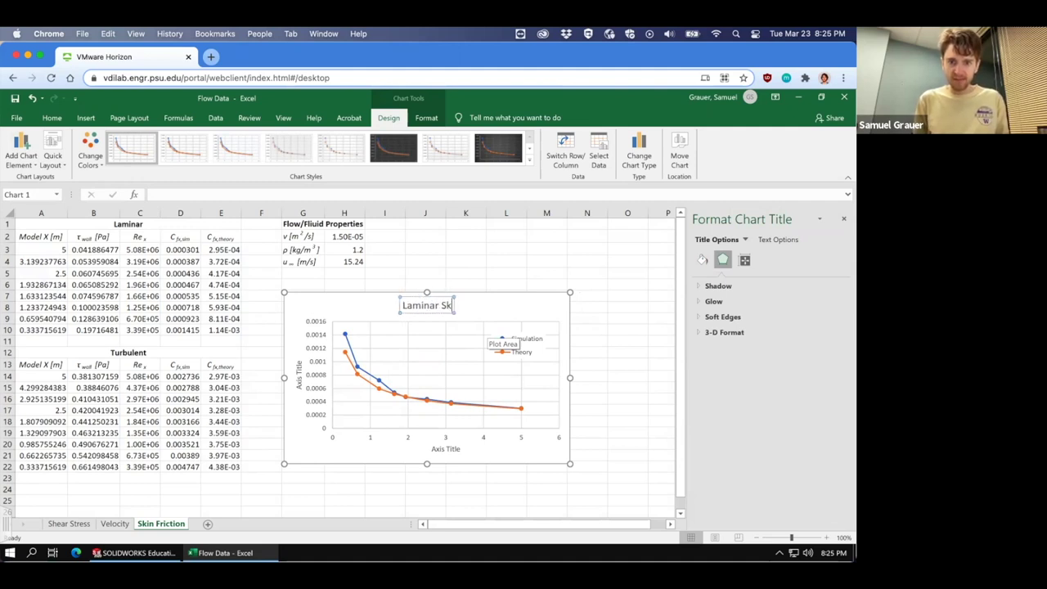
{"action": "type", "text": "in Fricti"}
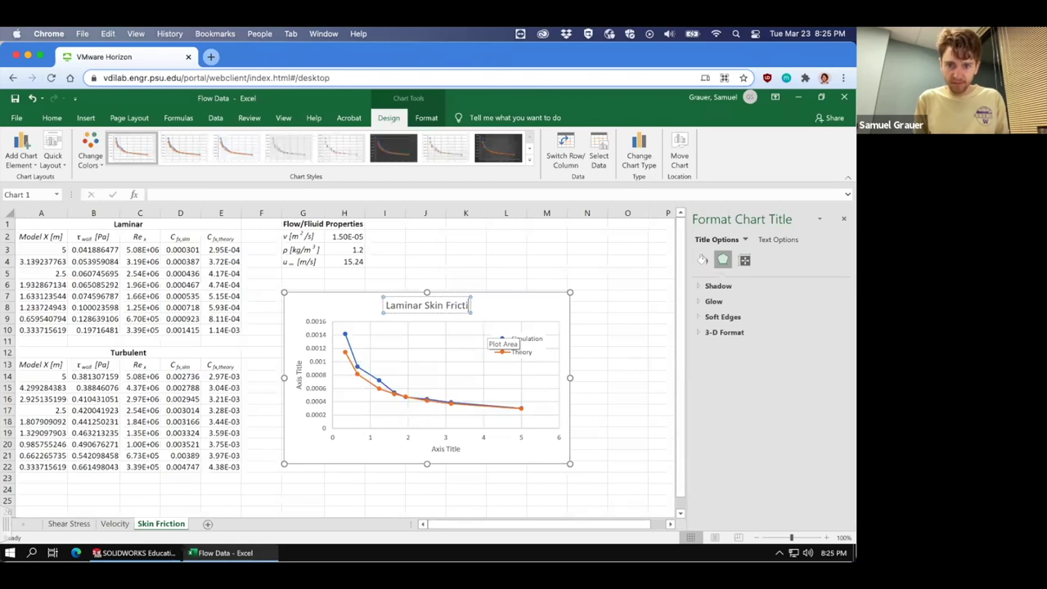
{"action": "type", "text": "on Coef"}
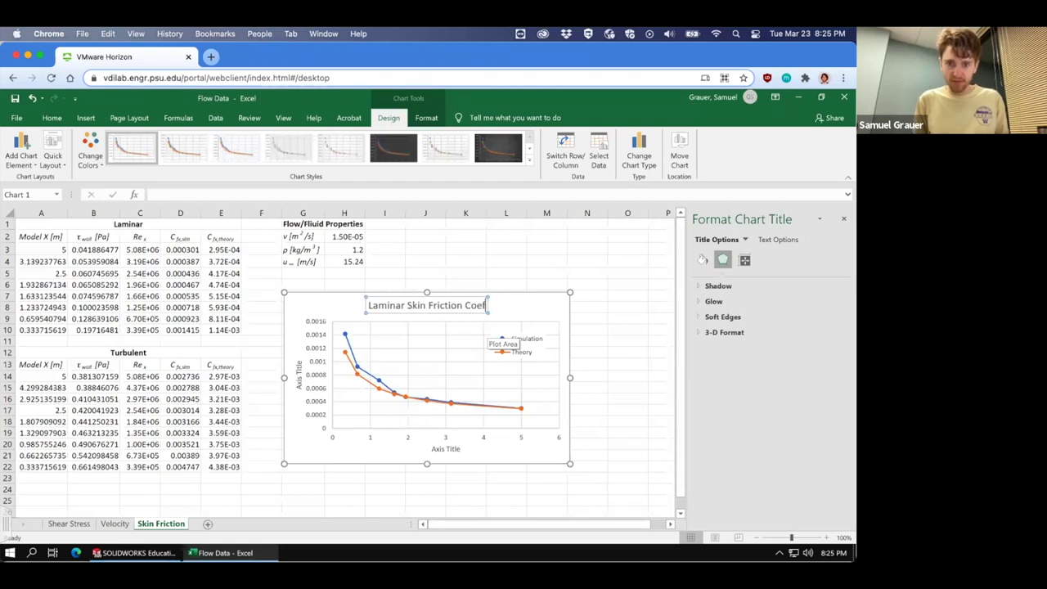
{"action": "type", "text": "ficients"}
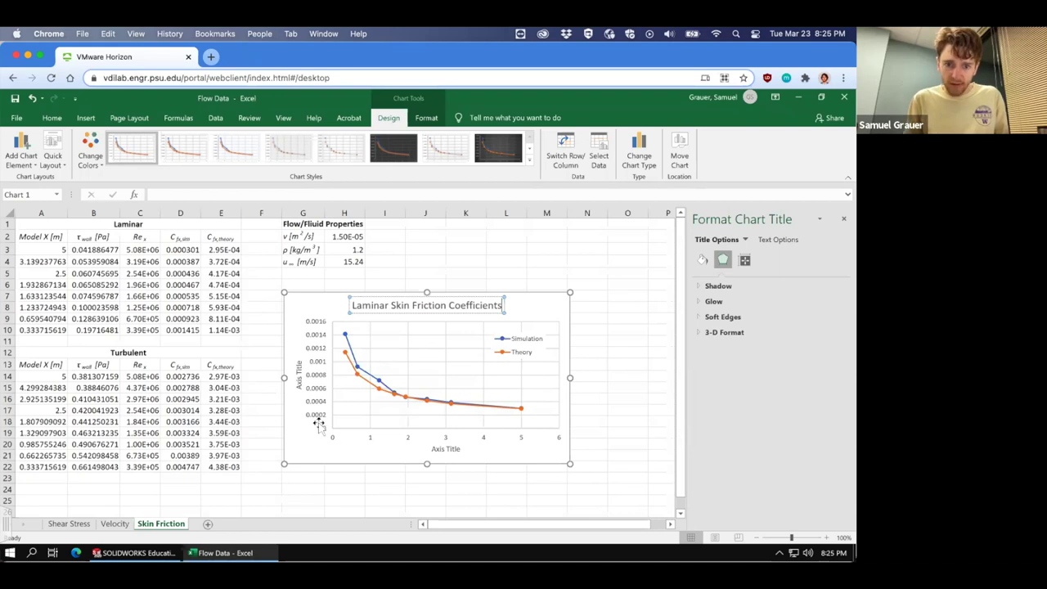
Title the vertical axis Cf with the f formatted as subscript
{"action": "left_click", "coordinate": [298, 366]}
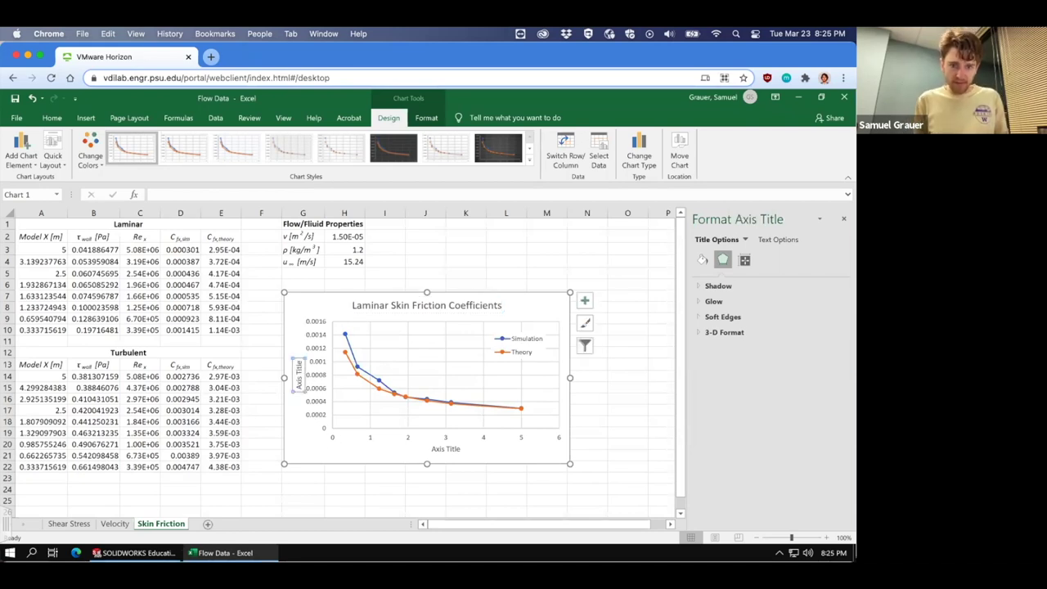
{"action": "double_click", "coordinate": [298, 367]}
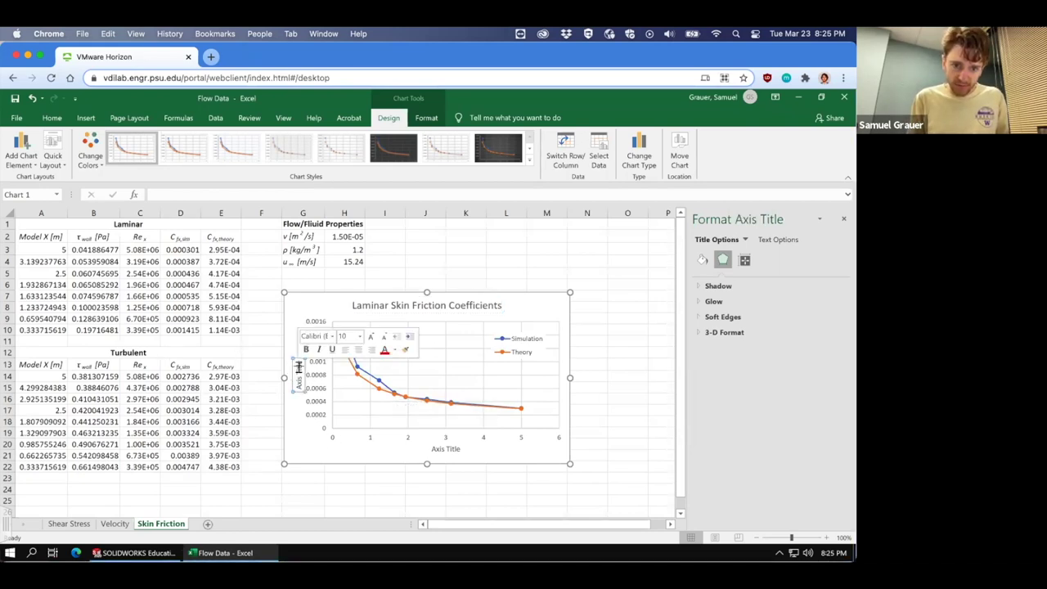
{"action": "triple_click", "coordinate": [298, 367]}
{"action": "key", "text": "BackSpace"}
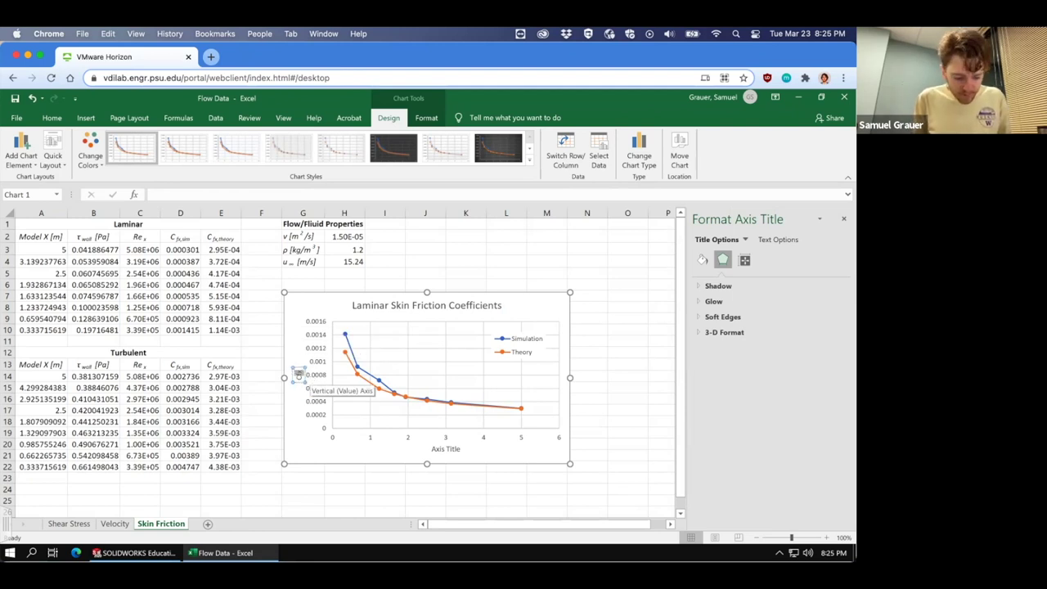
{"action": "key", "text": "ctrl+shift+f"}
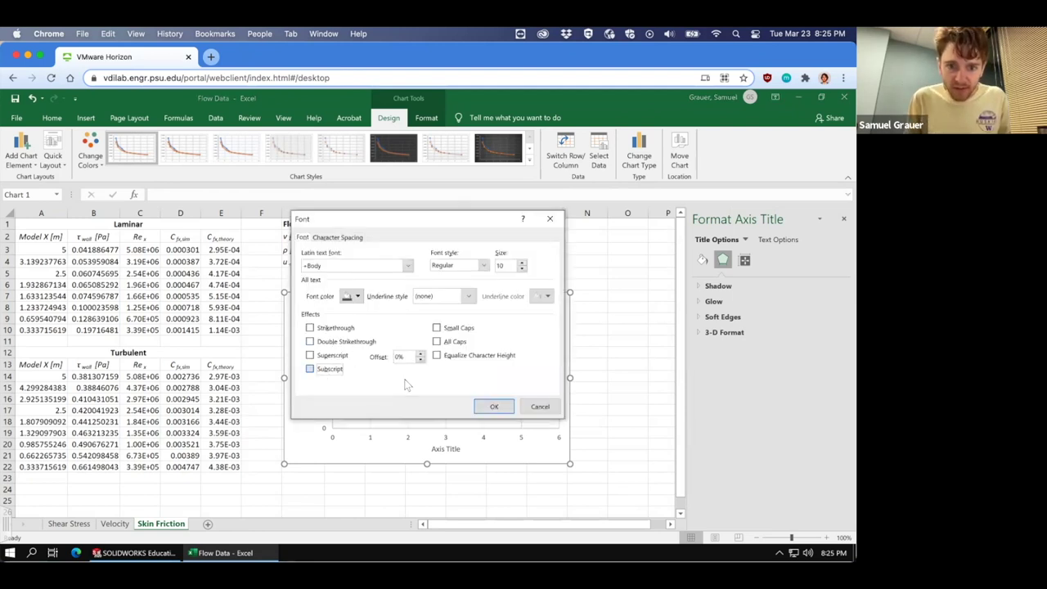
{"action": "left_click", "coordinate": [327, 369]}
{"action": "left_click", "coordinate": [495, 406]}
Title the horizontal axis 'x [m]'
{"action": "left_click", "coordinate": [437, 449]}
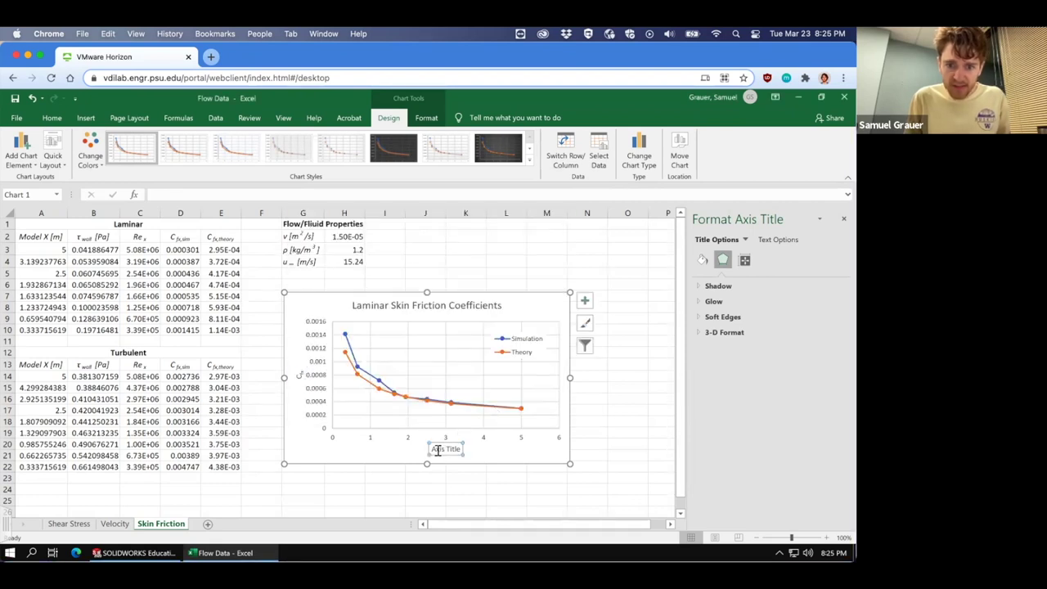
{"action": "triple_click", "coordinate": [439, 450]}
{"action": "type", "text": "x [m]"}
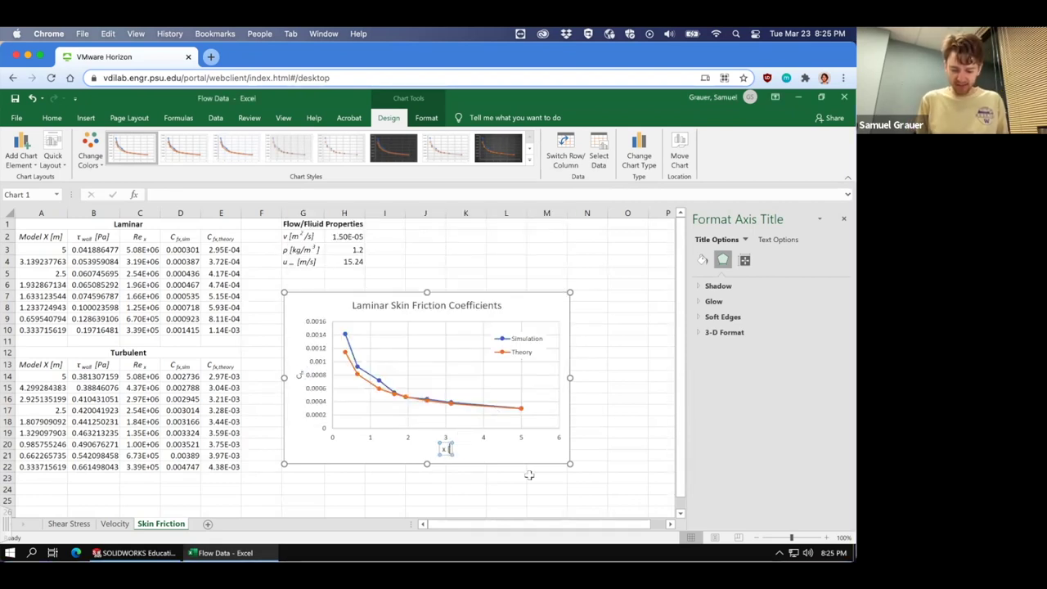
Duplicate the laminar chart and place the copy below the original chart
{"action": "left_click", "coordinate": [595, 288]}
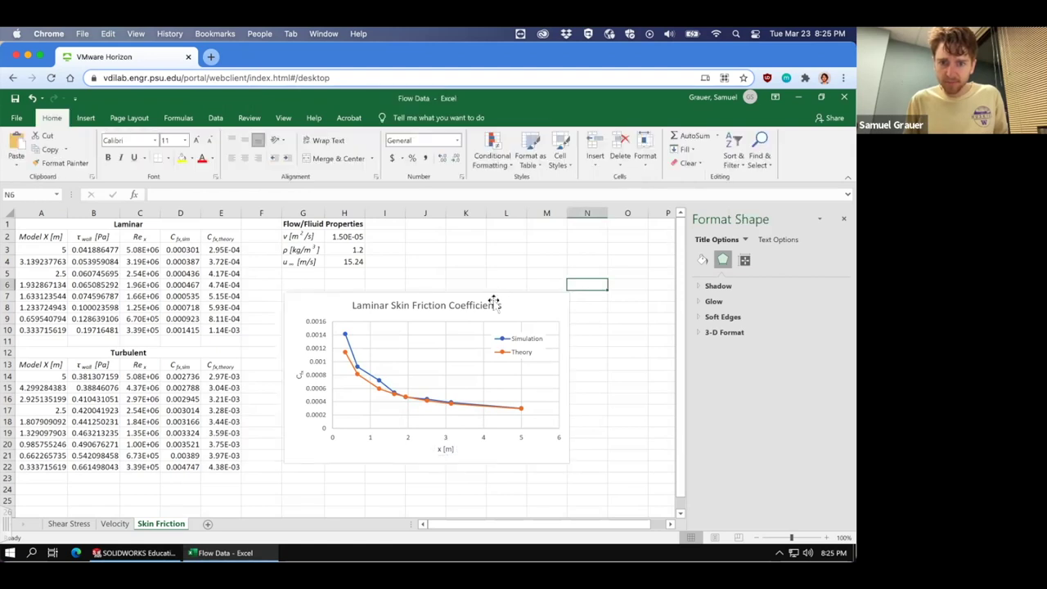
{"action": "left_click", "coordinate": [433, 305]}
{"action": "left_click", "coordinate": [520, 301]}
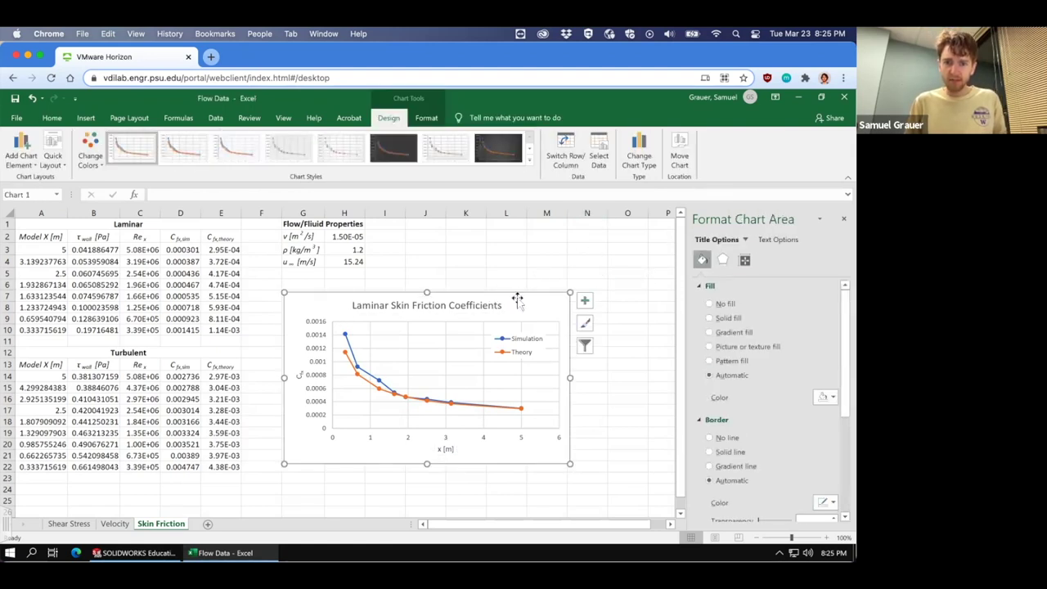
{"action": "key", "text": "ctrl+v"}
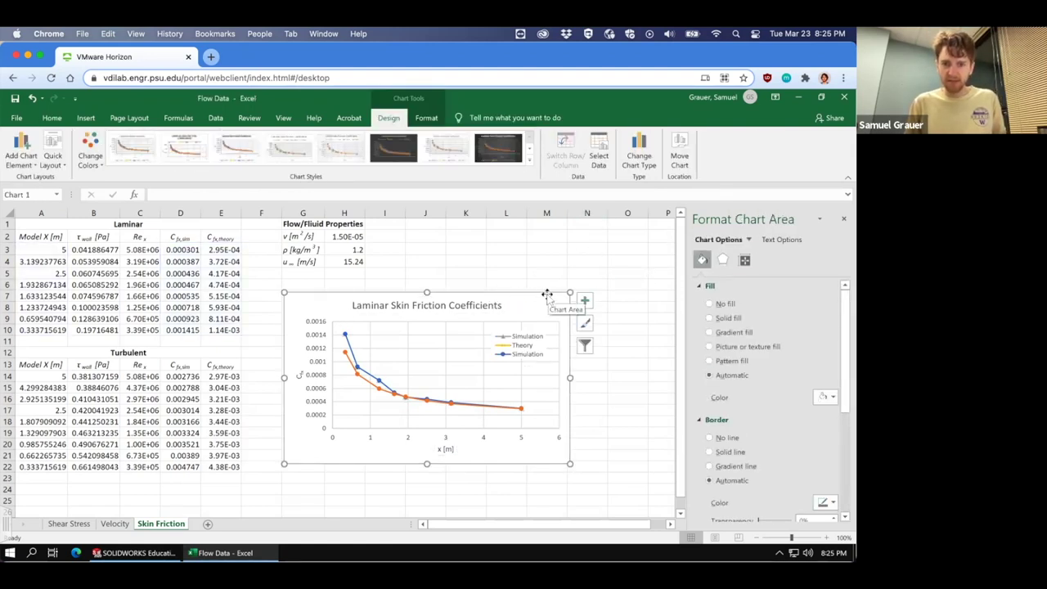
{"action": "left_click", "coordinate": [533, 272]}
{"action": "key", "text": "ctrl+v"}
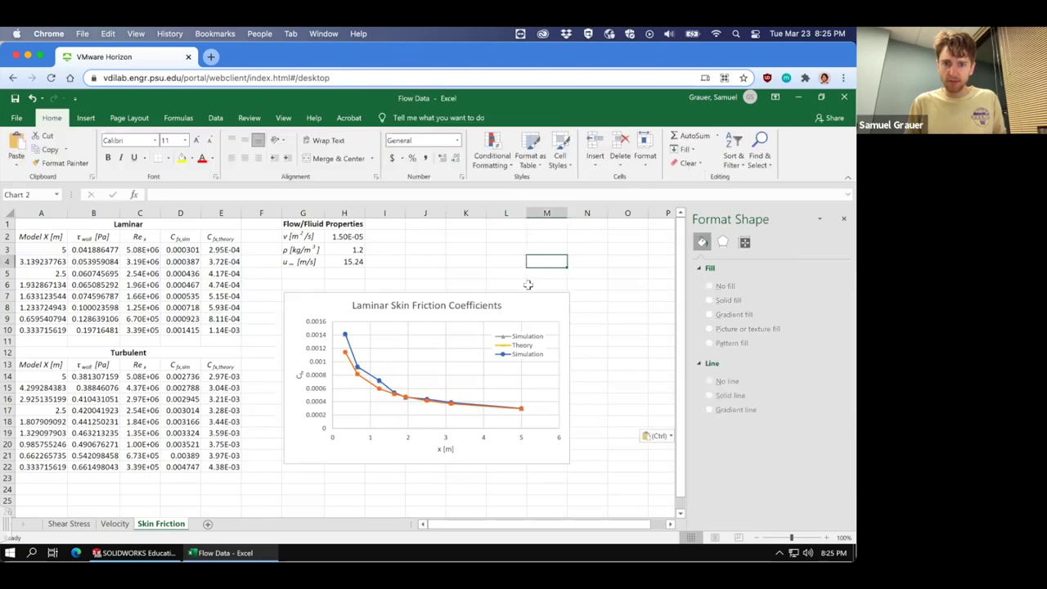
{"action": "left_click_drag", "start_coordinate": [537, 271], "coordinate": [471, 352]}
{"action": "left_click", "coordinate": [343, 477]}
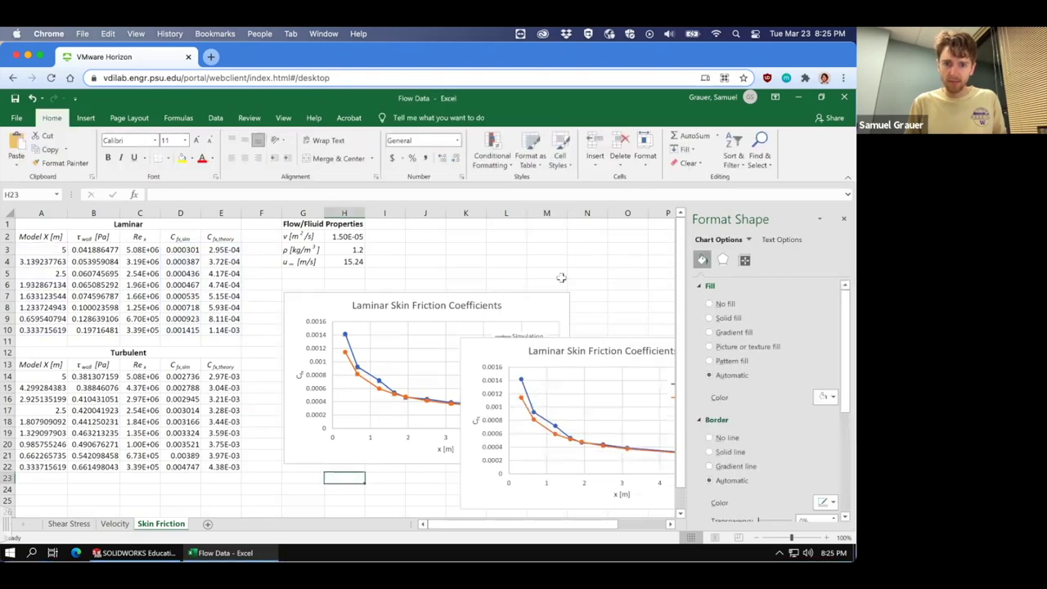
{"action": "scroll", "coordinate": [613, 290], "scroll_direction": "down", "scroll_amount": 1}
{"action": "left_click_drag", "start_coordinate": [481, 309], "coordinate": [302, 440]}
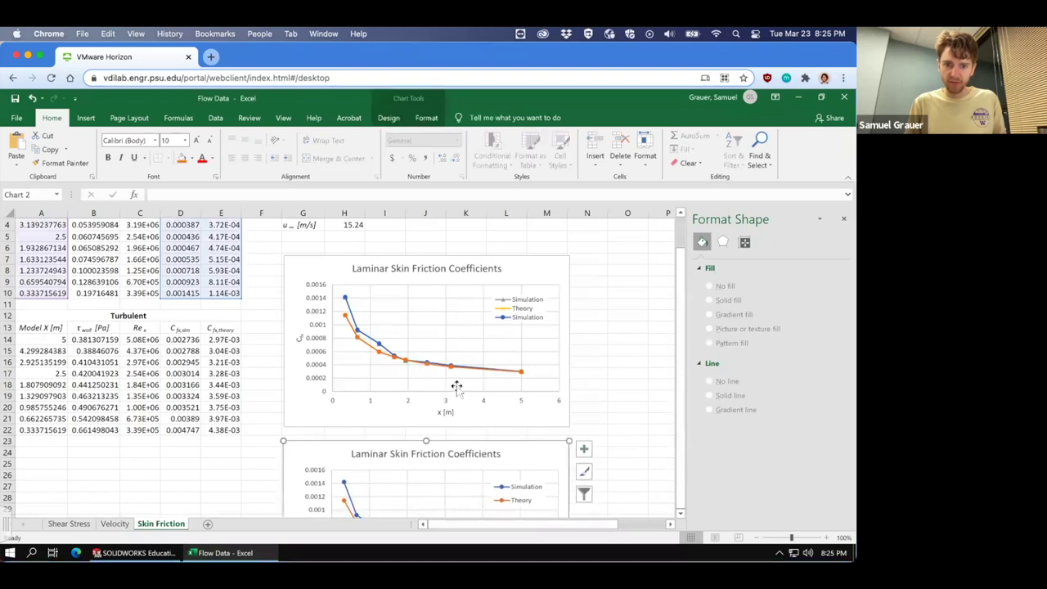
Change the copy's title word 'Laminar' to 'Turbulent'
{"action": "left_click", "coordinate": [379, 455]}
{"action": "double_click", "coordinate": [378, 455]}
{"action": "type", "text": "Turbulen"}
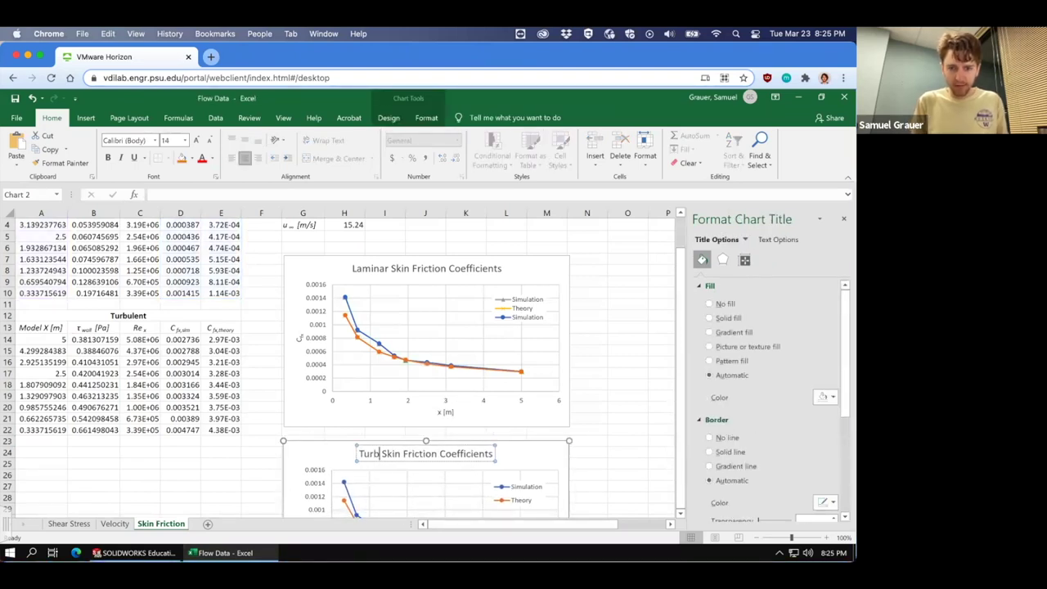
{"action": "type", "text": "t"}
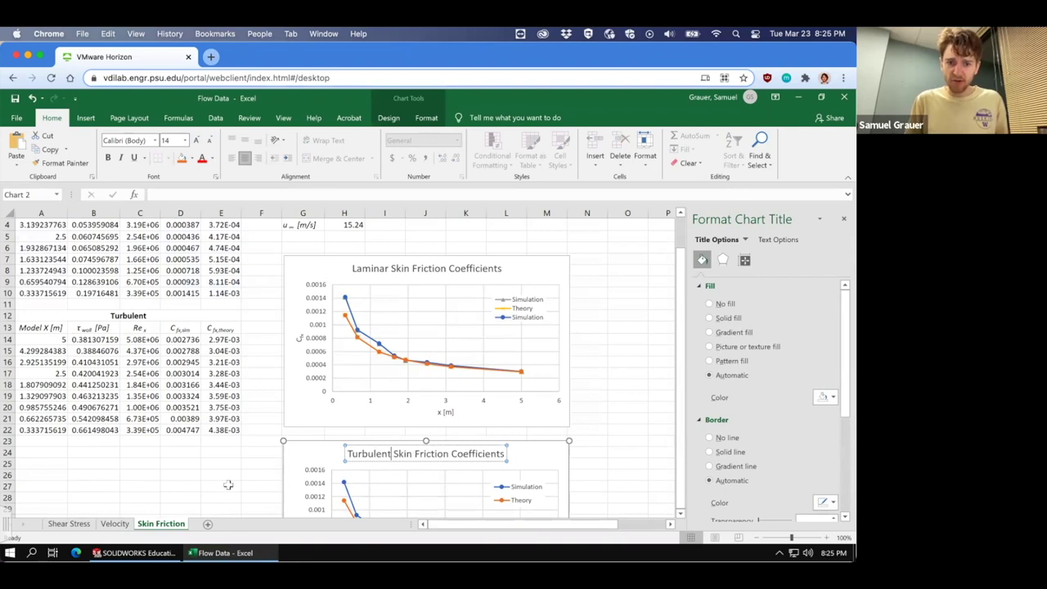
{"action": "left_click", "coordinate": [227, 485]}
{"action": "left_click", "coordinate": [303, 446]}
{"action": "right_click", "coordinate": [303, 446]}
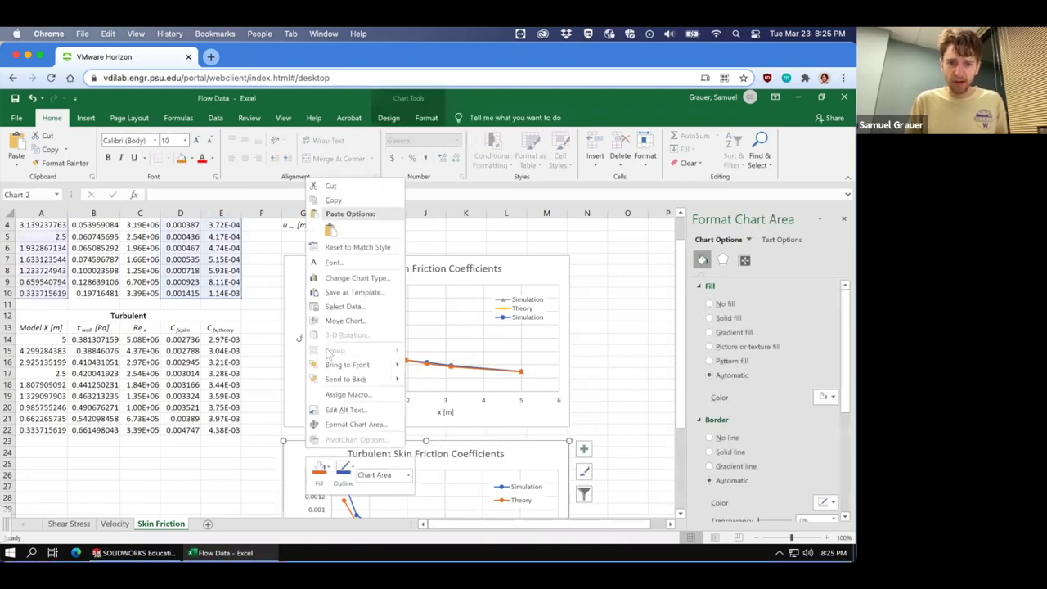
Clear the old X and Y value ranges of the turbulent chart's Simulation series
{"action": "left_click", "coordinate": [342, 307]}
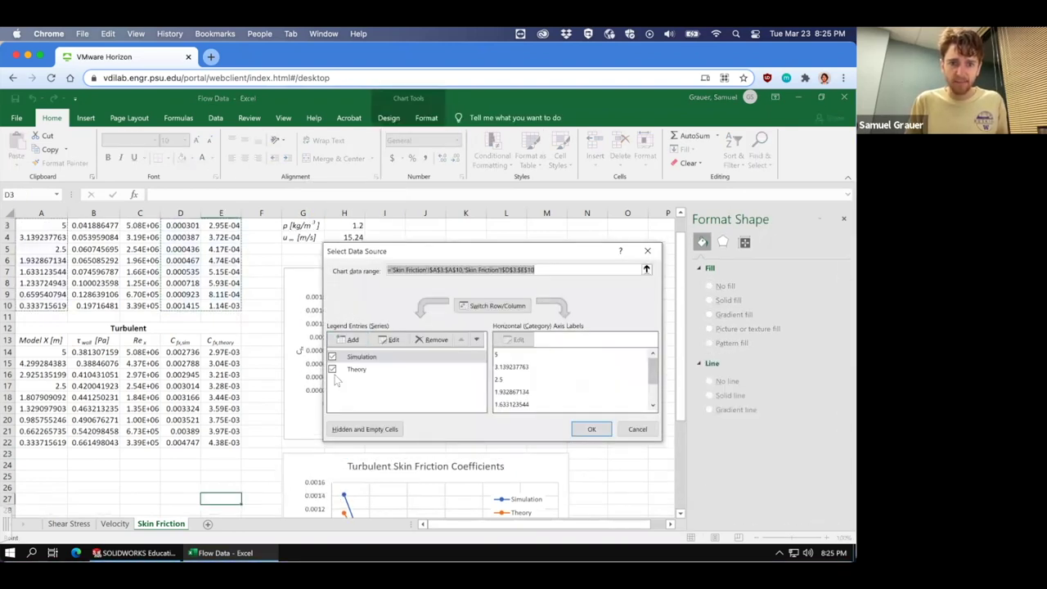
{"action": "left_click", "coordinate": [390, 339]}
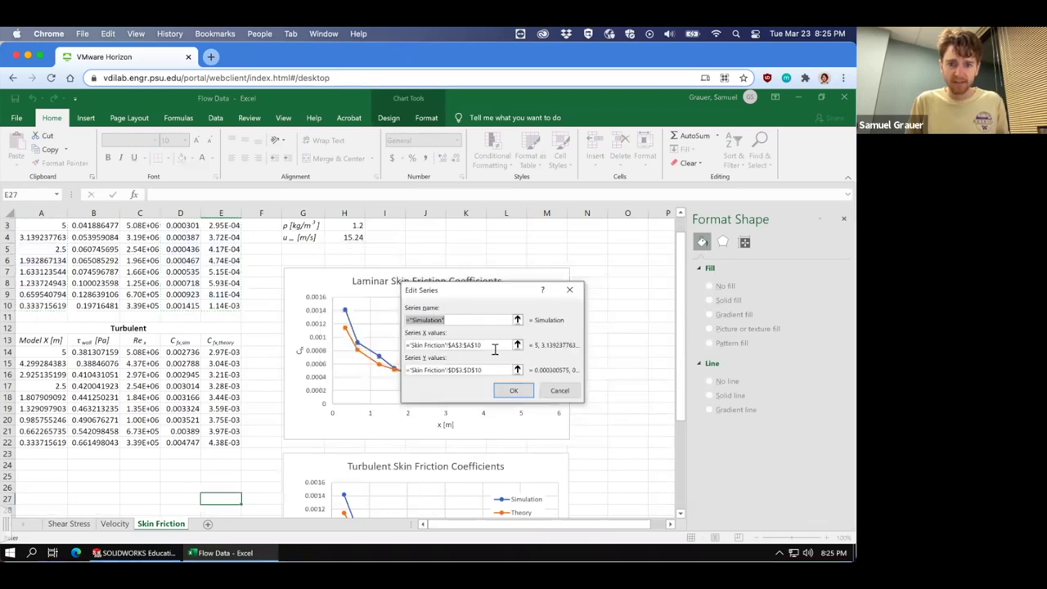
{"action": "key", "text": "Tab"}
{"action": "key", "text": "BackSpace"}
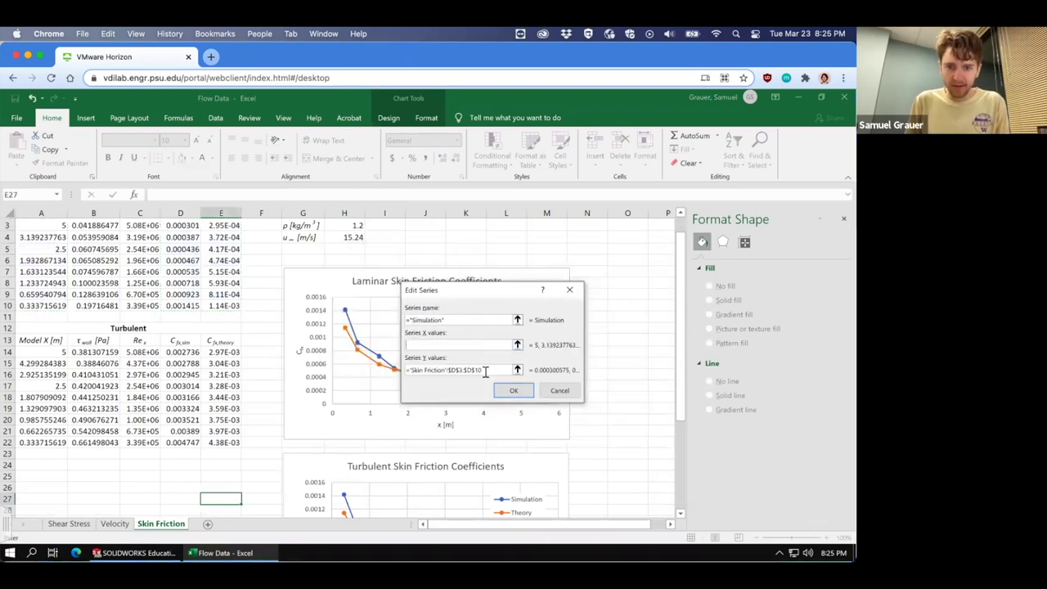
{"action": "key", "text": "Tab"}
{"action": "key", "text": "BackSpace"}
{"action": "key", "text": "Return"}
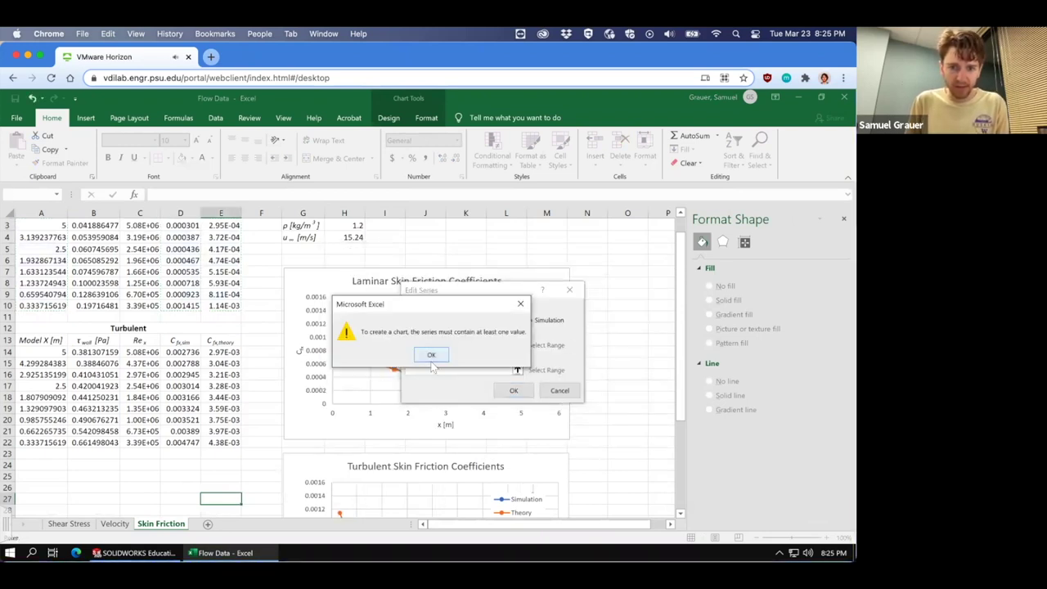
{"action": "left_click", "coordinate": [432, 354]}
{"action": "key", "text": "Return"}
{"action": "left_click", "coordinate": [432, 354]}
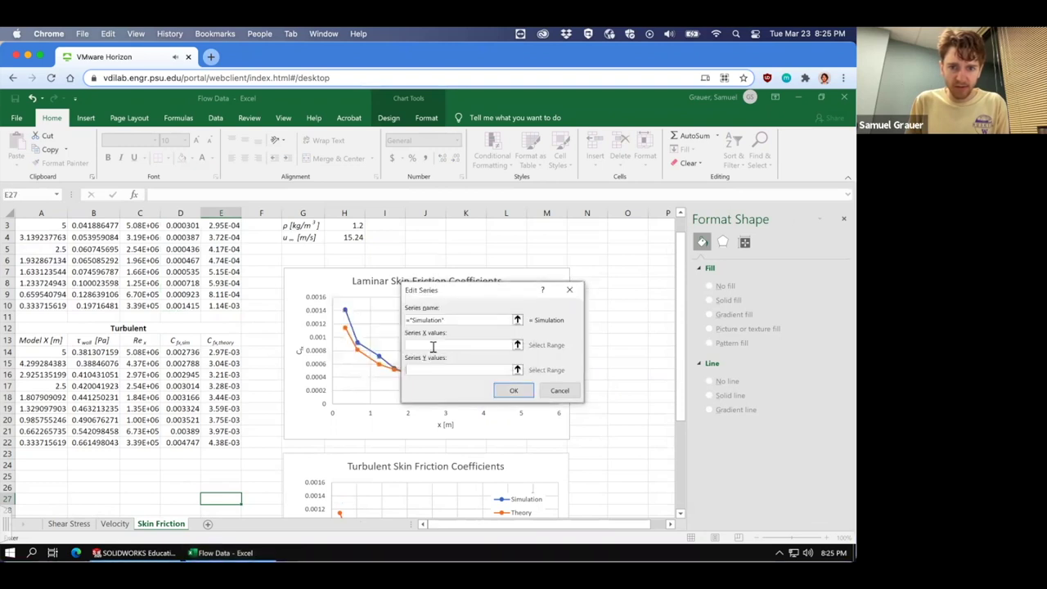
{"action": "key", "text": "Return"}
{"action": "left_click", "coordinate": [432, 355]}
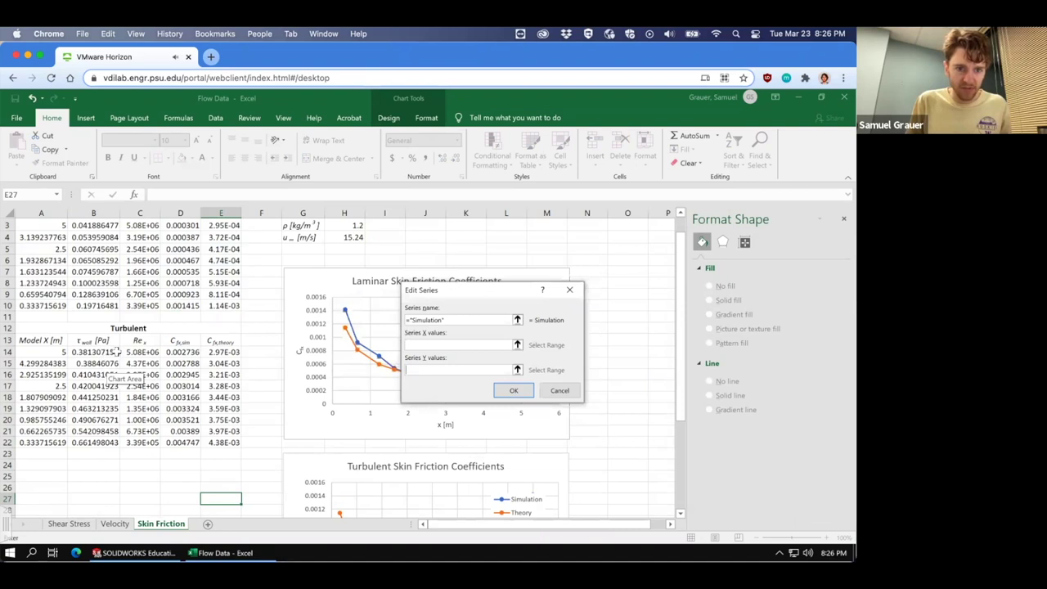
Set the Simulation series to Y values D14:D22 and X values A14:A22
{"action": "left_click_drag", "start_coordinate": [182, 351], "coordinate": [188, 443]}
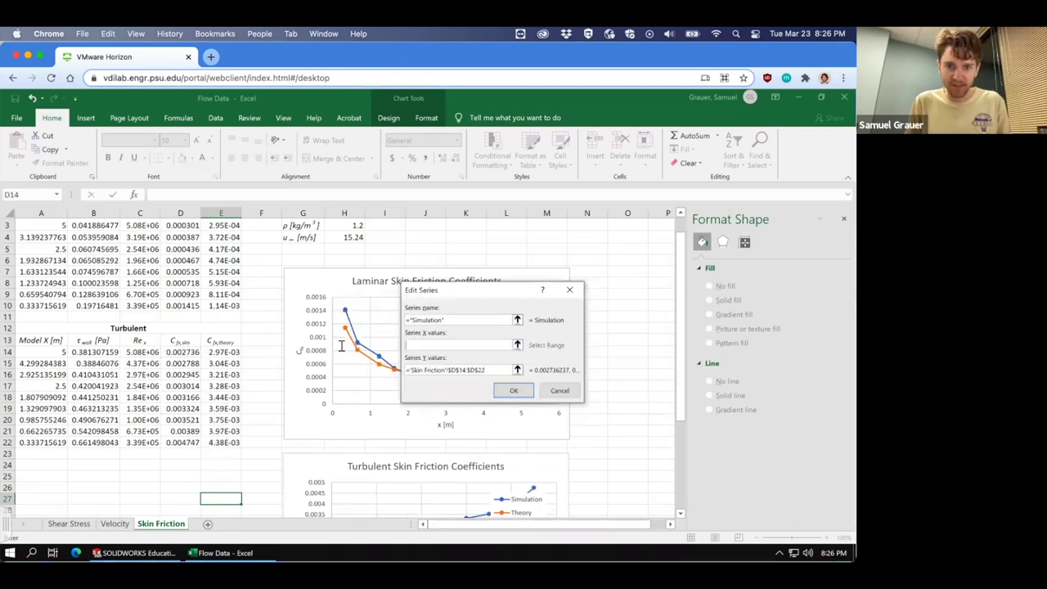
{"action": "left_click_drag", "start_coordinate": [44, 351], "coordinate": [55, 446]}
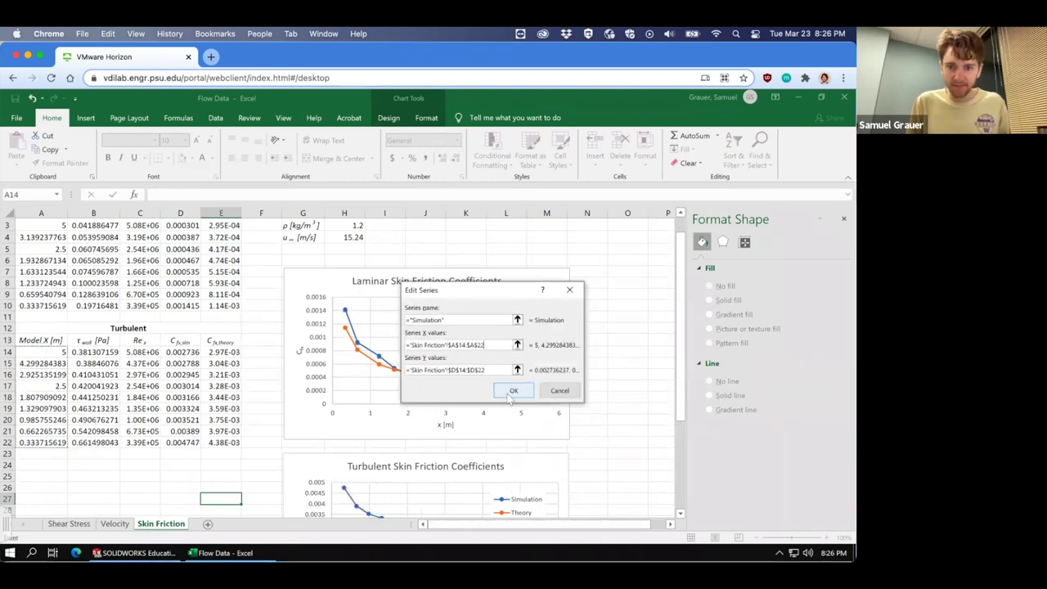
{"action": "left_click", "coordinate": [507, 395]}
Point the Theory series at X values A14:A22 and Y values E14:E22
{"action": "left_click", "coordinate": [344, 371]}
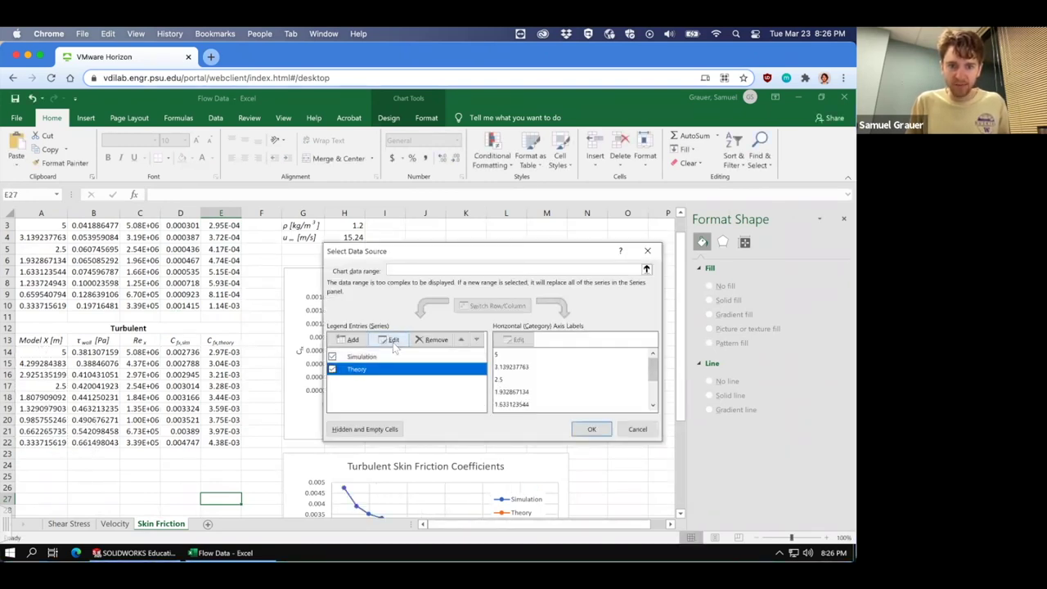
{"action": "left_click", "coordinate": [393, 340]}
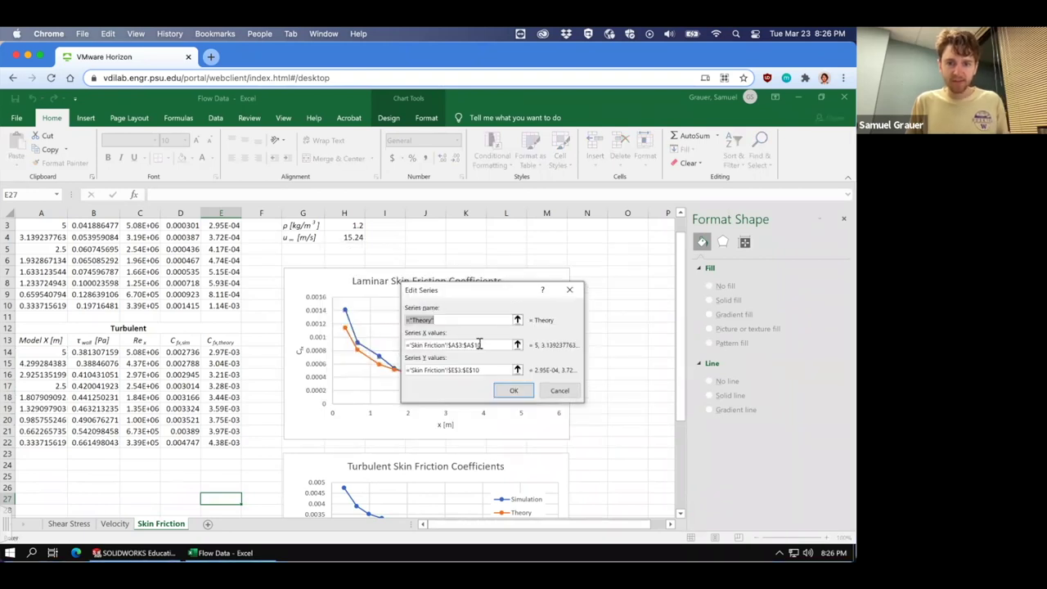
{"action": "left_click", "coordinate": [479, 344]}
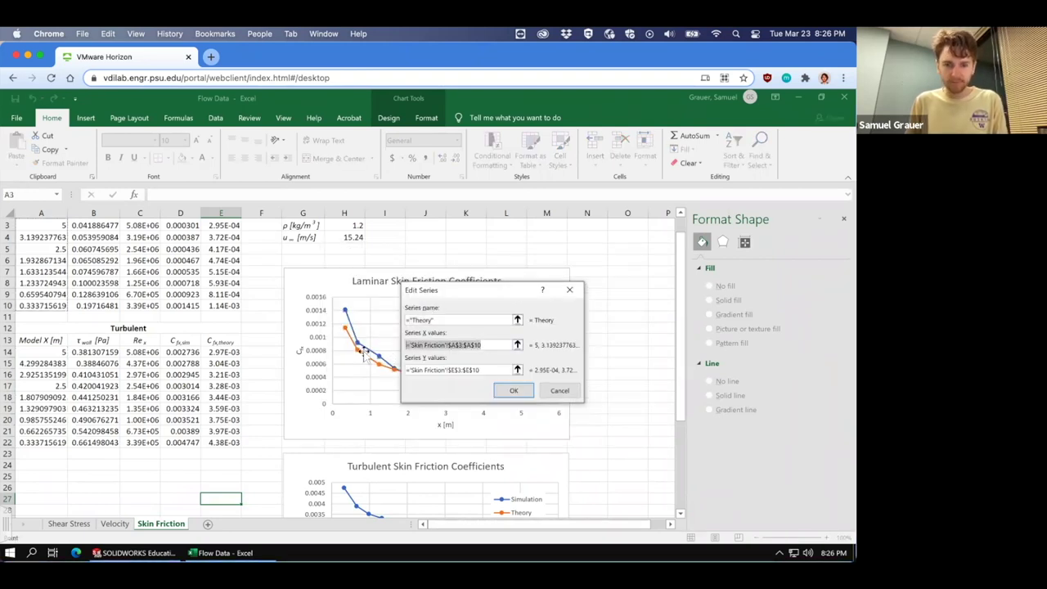
{"action": "key", "text": "BackSpace"}
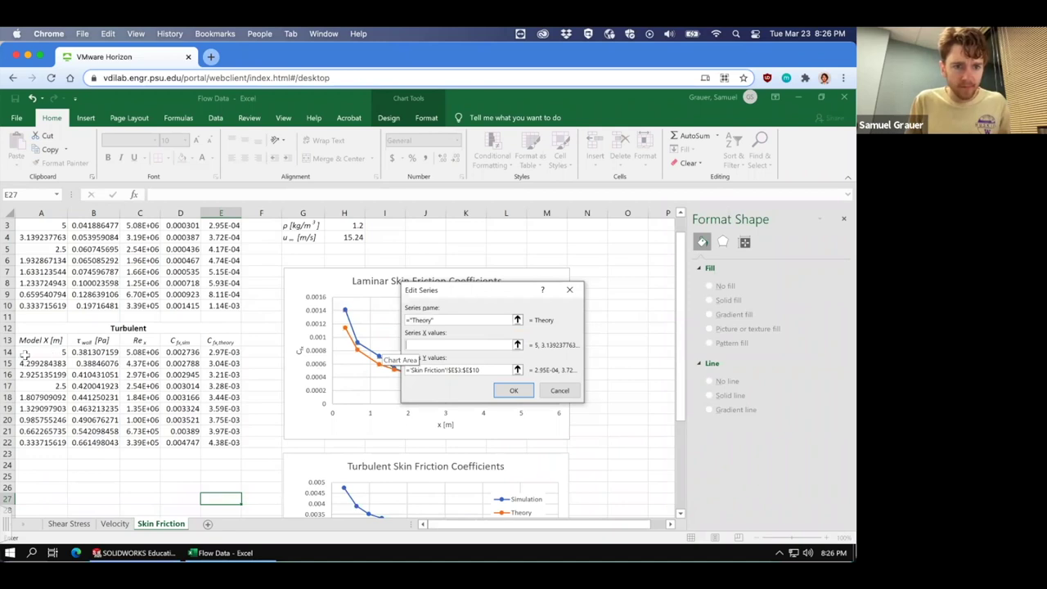
{"action": "left_click_drag", "start_coordinate": [24, 353], "coordinate": [33, 442]}
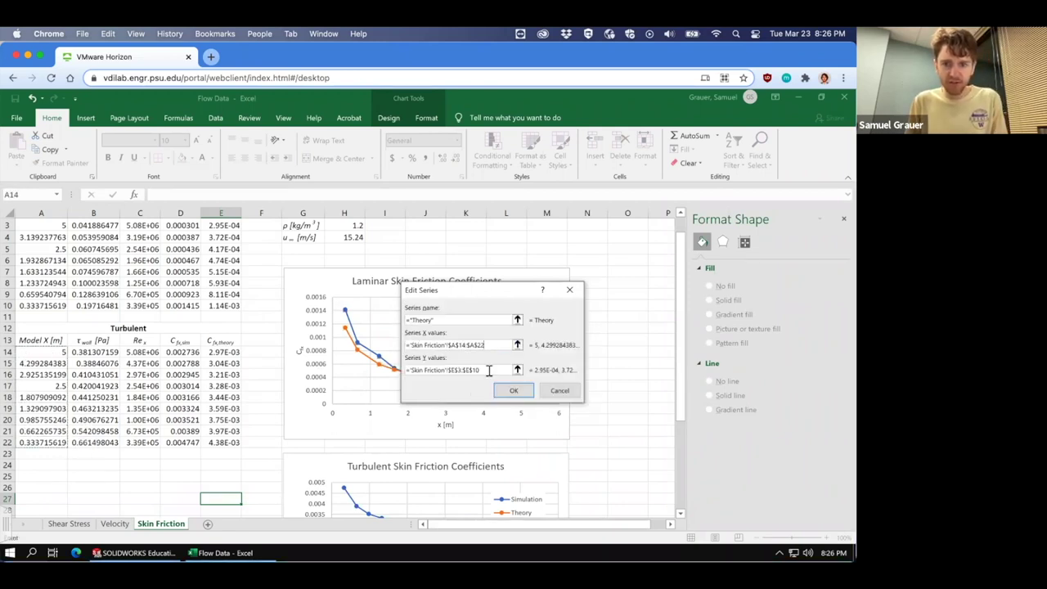
{"action": "left_click", "coordinate": [488, 371]}
{"action": "key", "text": "BackSpace"}
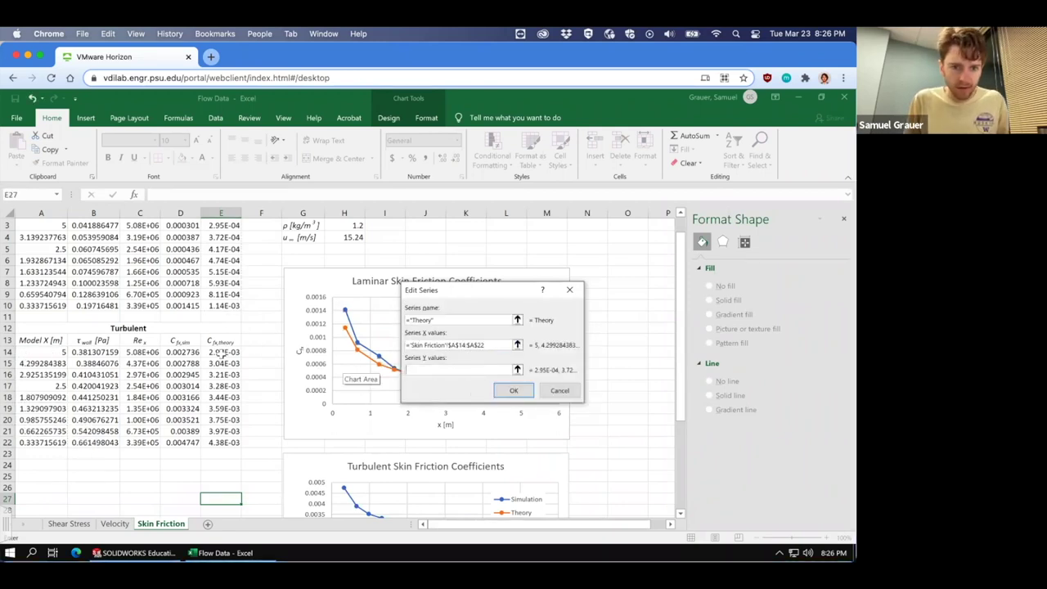
{"action": "left_click_drag", "start_coordinate": [221, 351], "coordinate": [222, 443]}
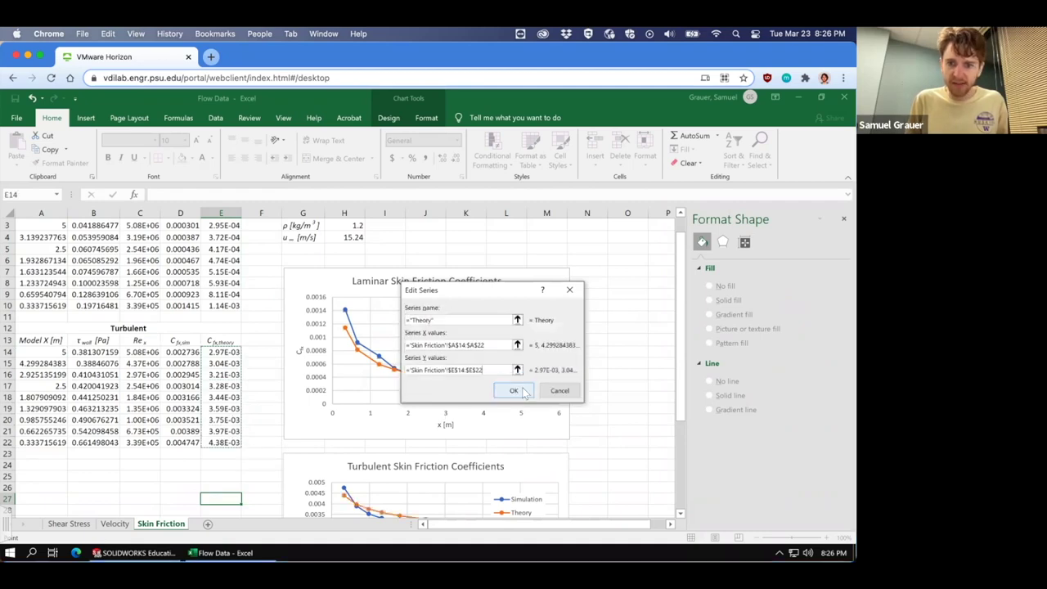
{"action": "left_click", "coordinate": [516, 390]}
Apply the new ranges and move the turbulent chart's legend to the plot's lower left
{"action": "left_click", "coordinate": [597, 428]}
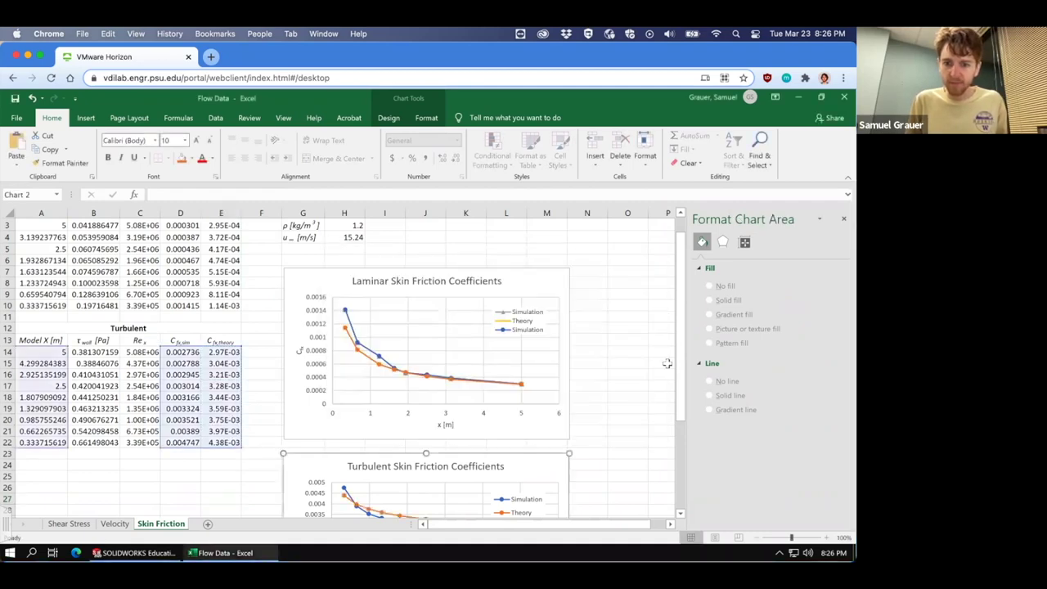
{"action": "scroll", "coordinate": [671, 368], "scroll_direction": "down", "scroll_amount": 3}
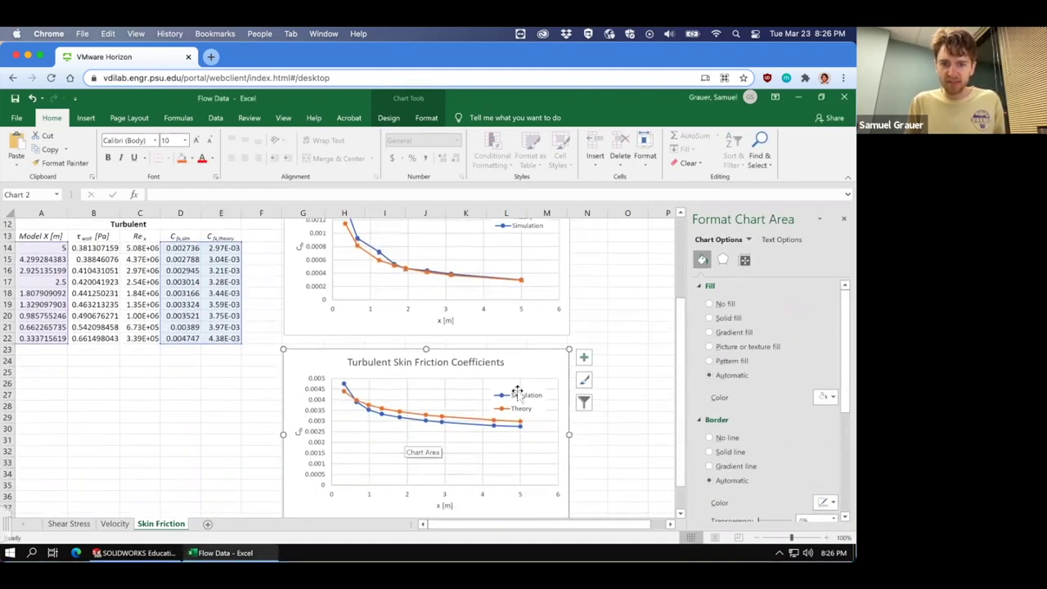
{"action": "left_click", "coordinate": [517, 388]}
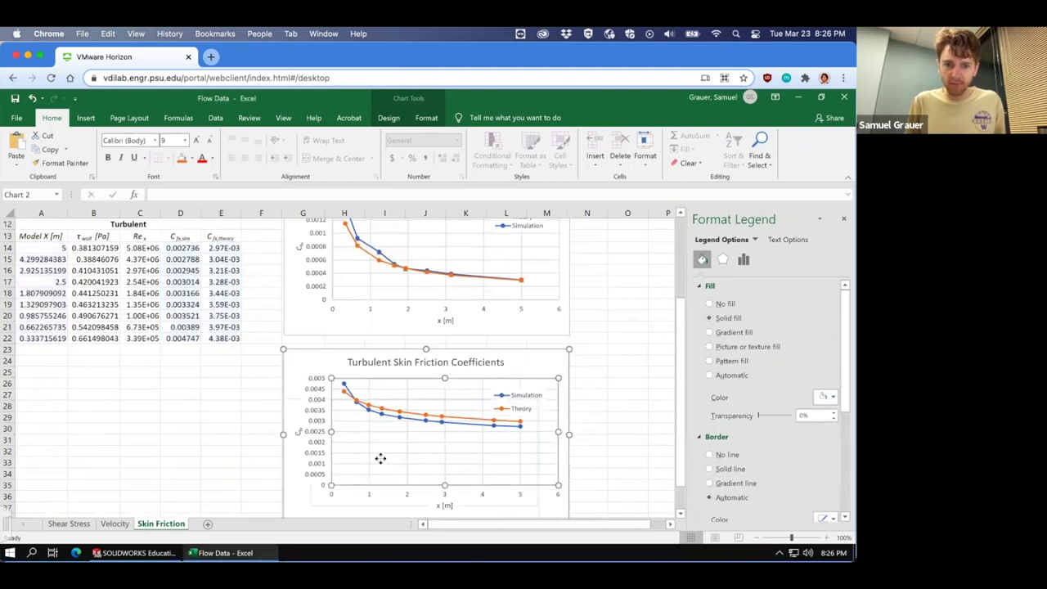
{"action": "left_click_drag", "start_coordinate": [521, 429], "coordinate": [500, 450]}
{"action": "left_click", "coordinate": [512, 392]}
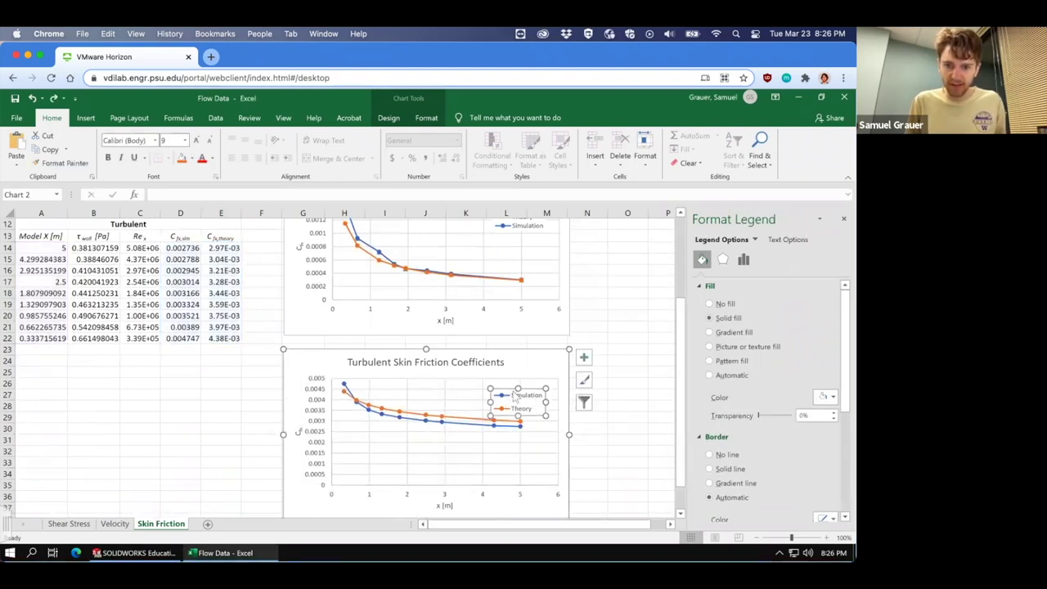
{"action": "left_click_drag", "start_coordinate": [508, 390], "coordinate": [357, 447]}
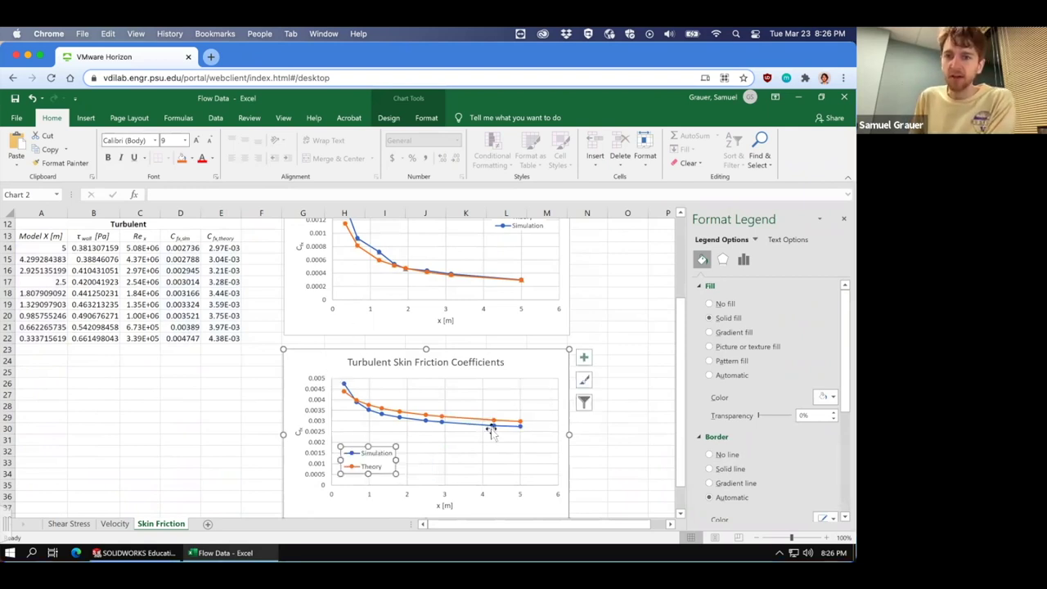
{"action": "mouse_move", "coordinate": [496, 433]}
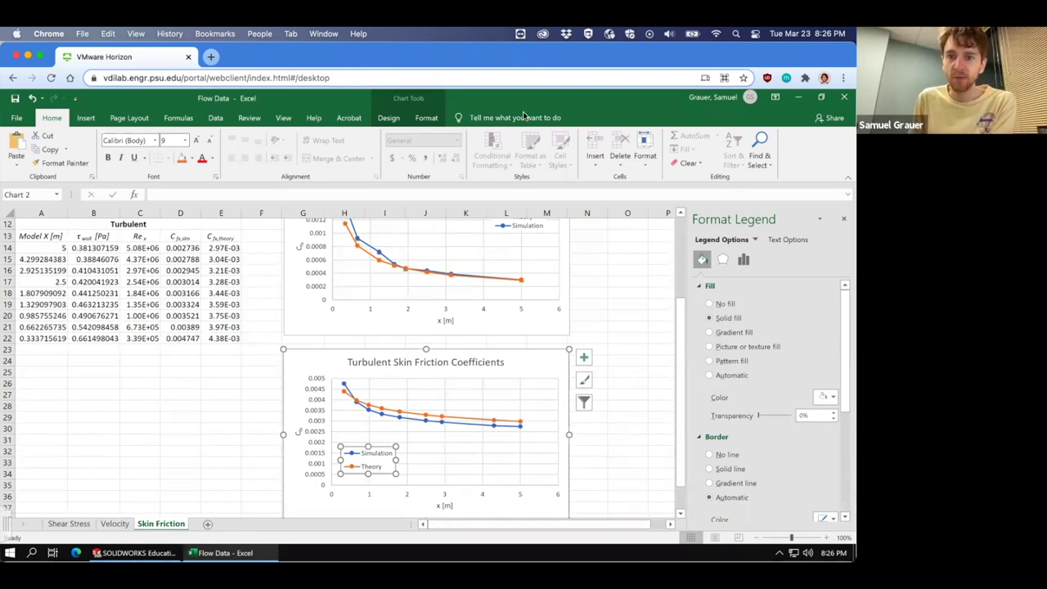
{"action": "left_click", "coordinate": [659, 331]}
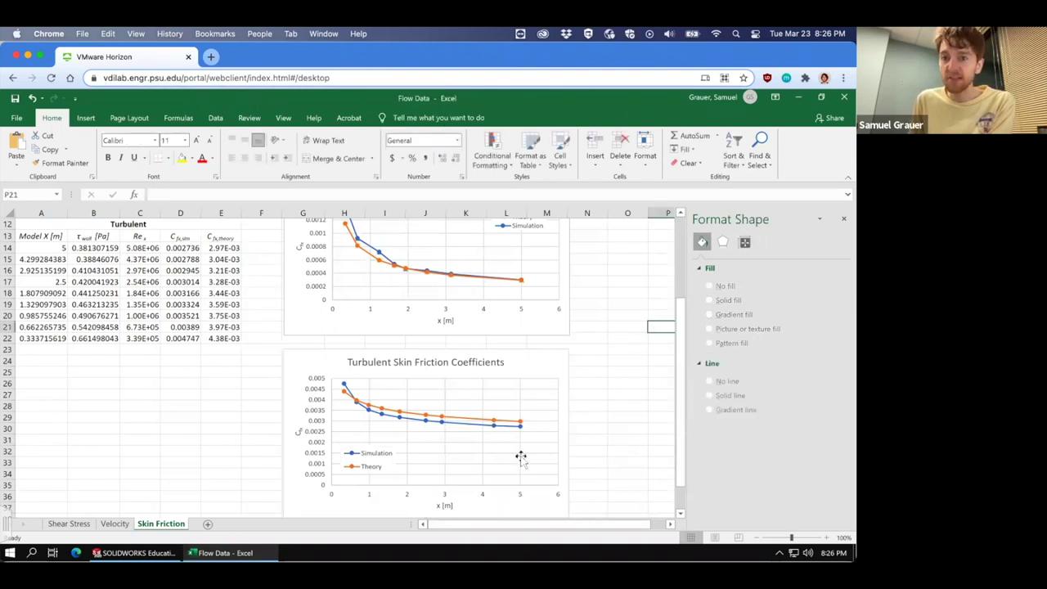
{"action": "left_click_drag", "start_coordinate": [680, 392], "coordinate": [665, 299]}
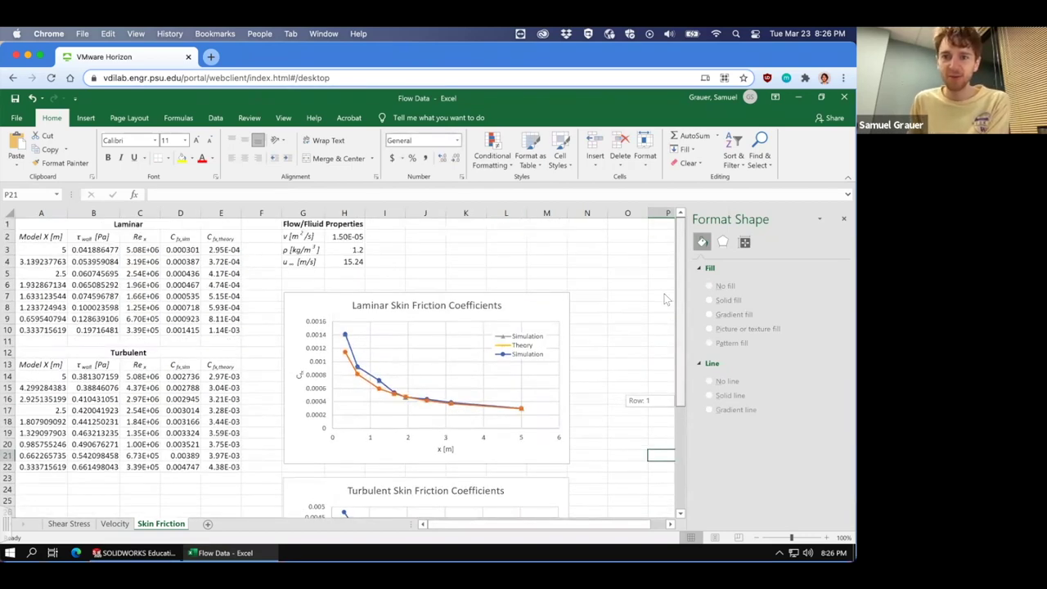
{"action": "left_click_drag", "start_coordinate": [665, 300], "coordinate": [663, 292]}
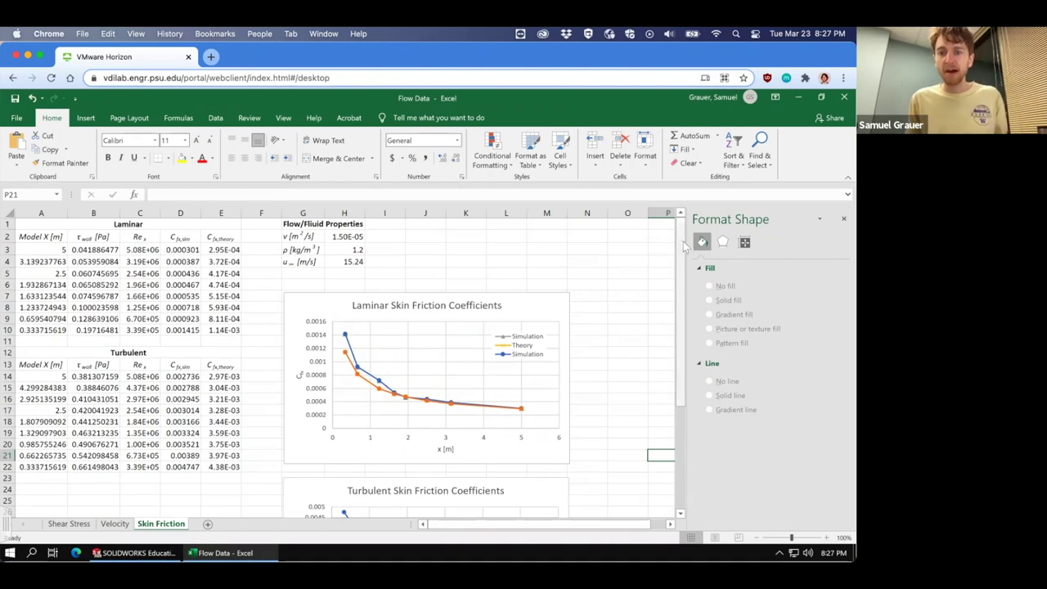
{"action": "left_click_drag", "start_coordinate": [683, 246], "coordinate": [672, 316]}
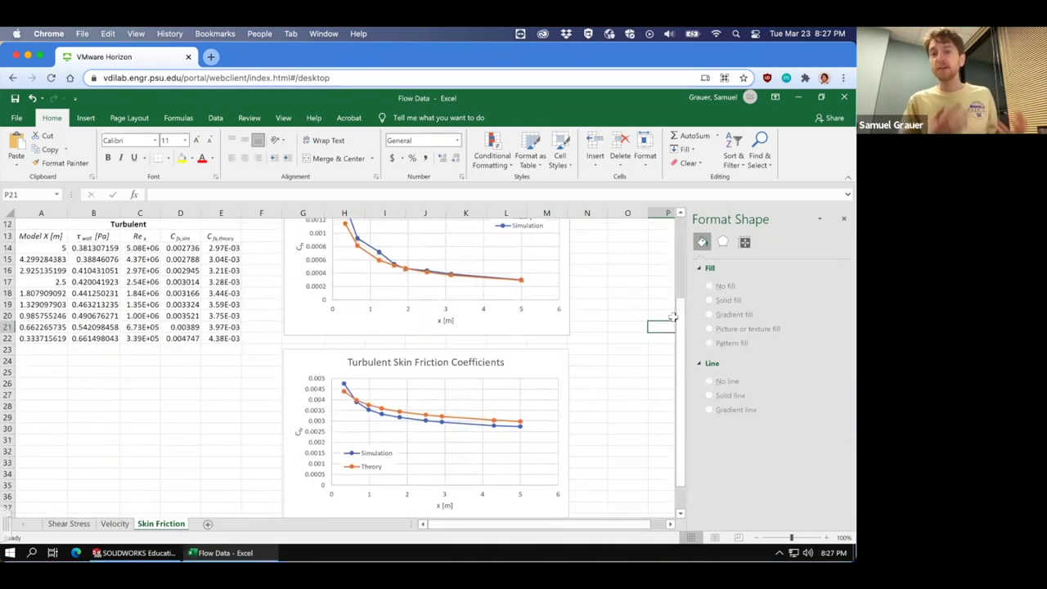